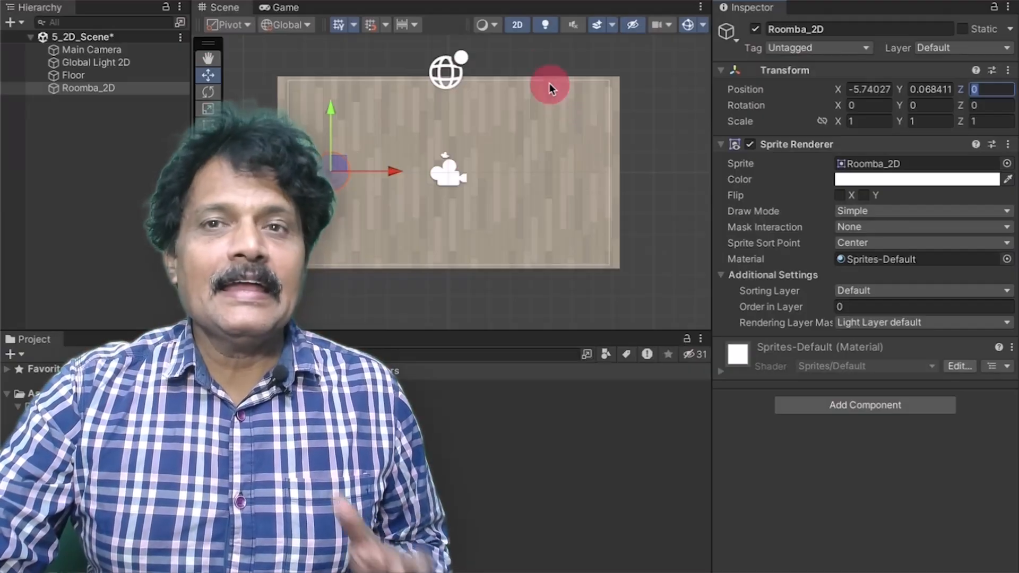
Turn off 2D mode in the Scene view and examine the floor and Roomba_2D sprites in perspective.
click(521, 29)
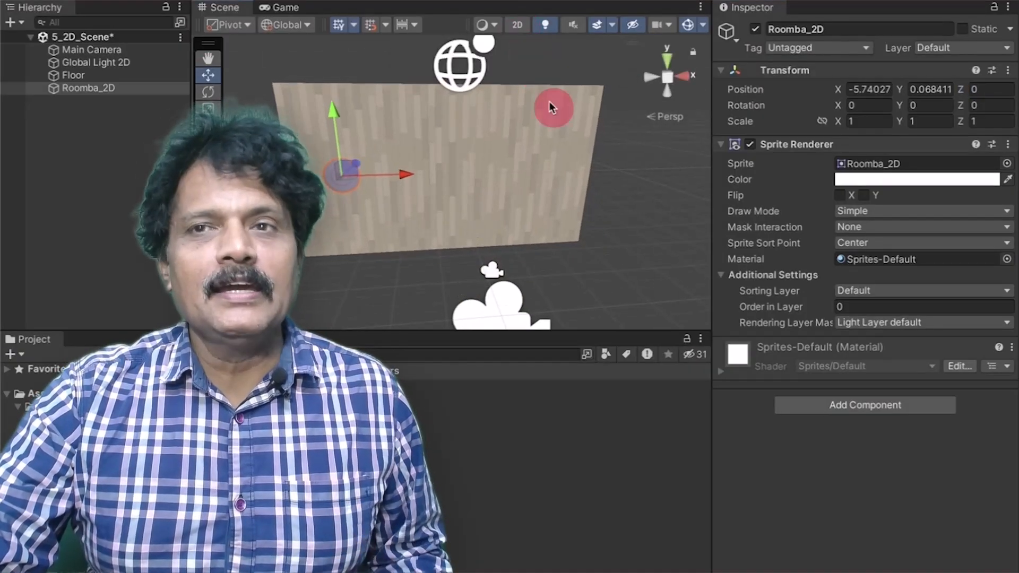
alt+drag(550, 101, 76, 123)
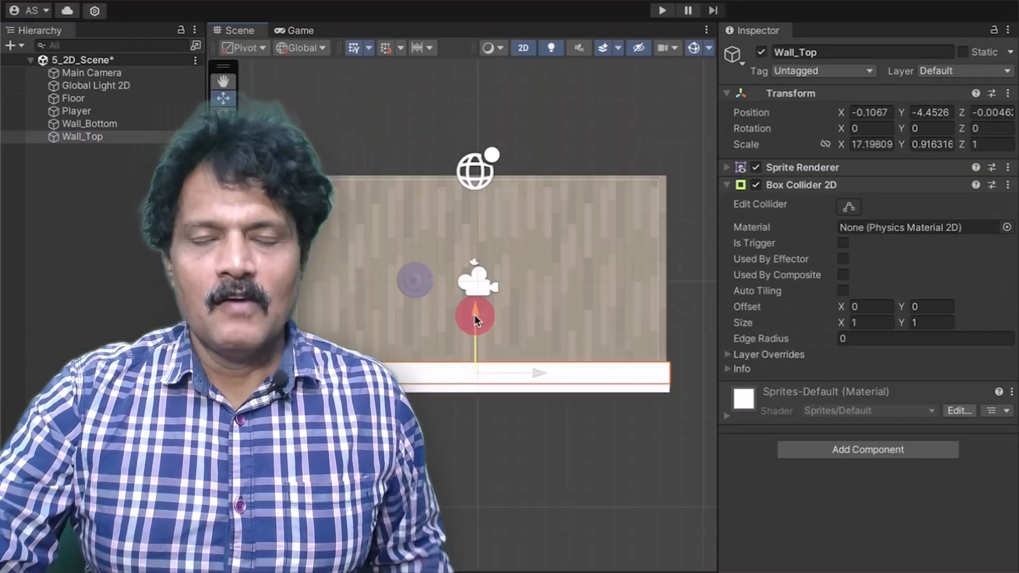
Move the wall sprites to the floor's top and right edges and start Play mode.
drag(475, 315, 490, 125)
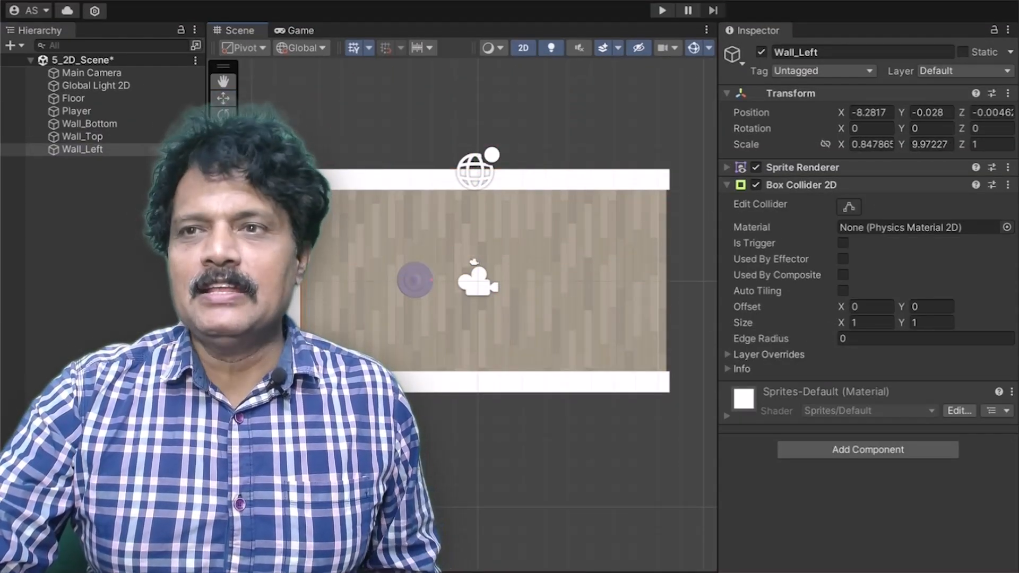
drag(354, 287, 721, 294)
key(ctrl+p)
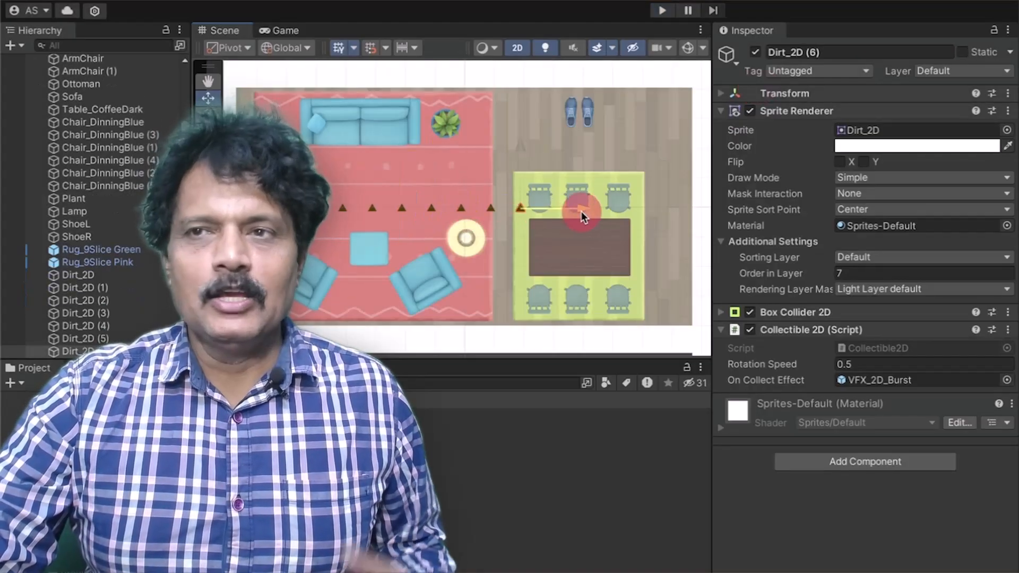
Reposition a Dirt_2D collectible horizontally along the upper right part of the floor.
drag(671, 130, 609, 130)
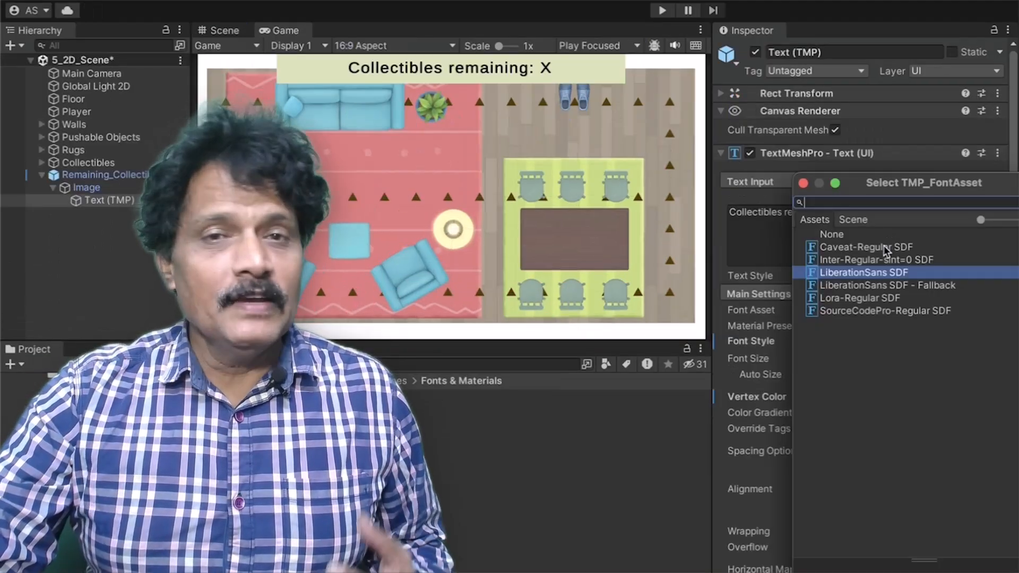
Try Caveat-Regular, Inter-Regular, LiberationSans, LiberationSans Fallback and Lora-Regular as the font asset of the collectibles counter text.
click(882, 249)
click(880, 261)
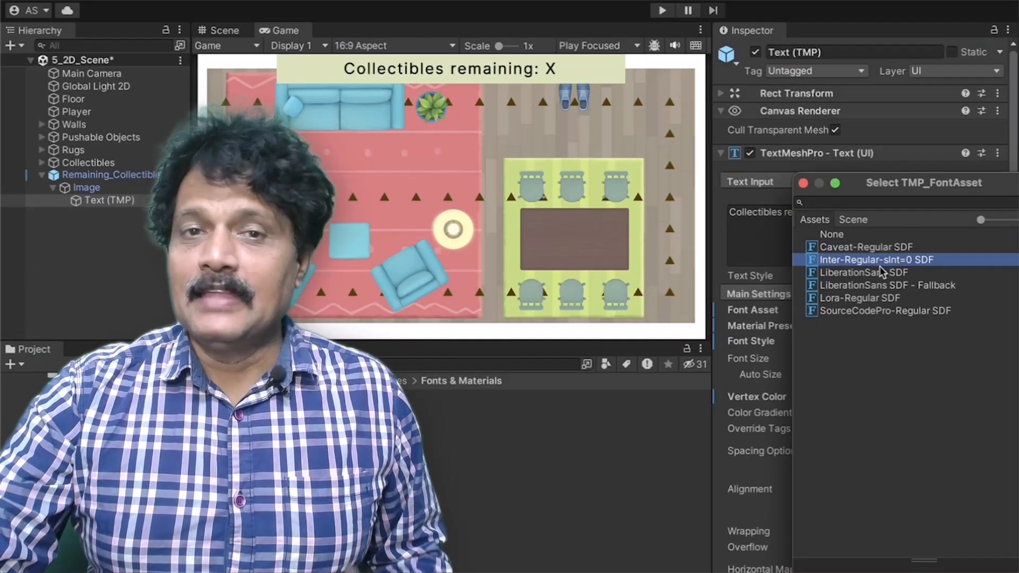
click(881, 274)
click(881, 286)
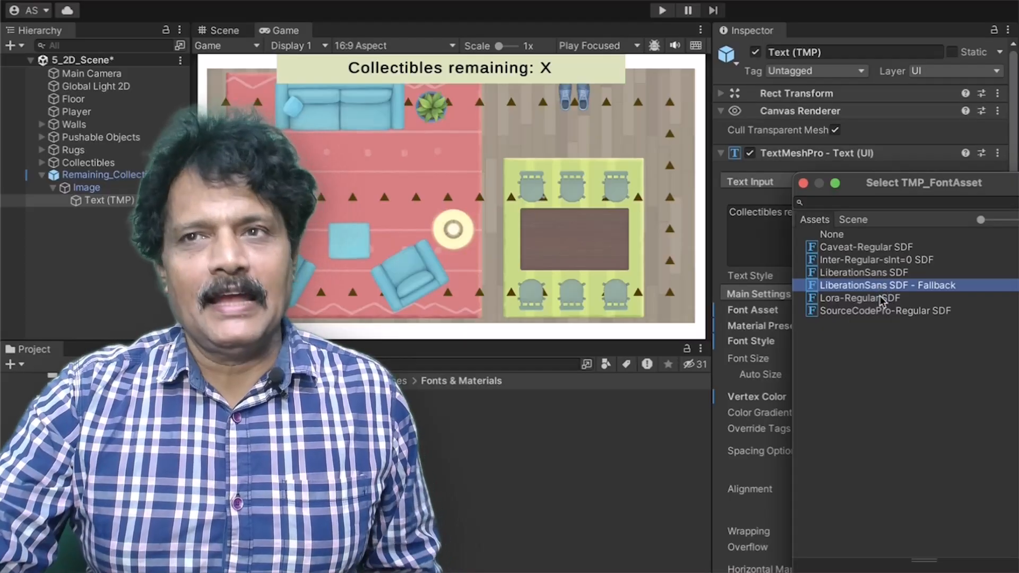
click(883, 299)
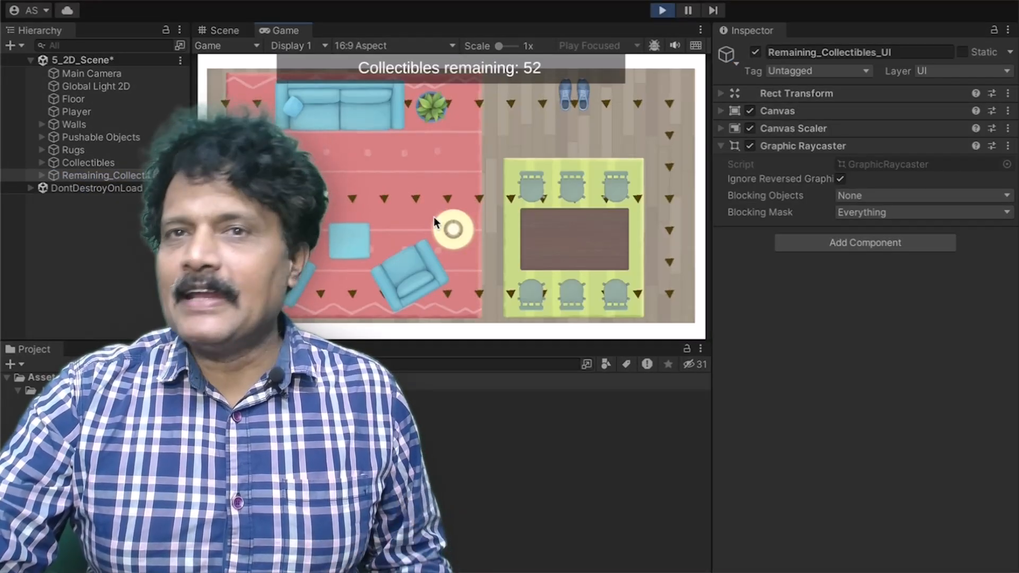
Play-test the game by driving the Roomba right, up and left through the dirt collectibles.
key(Right)
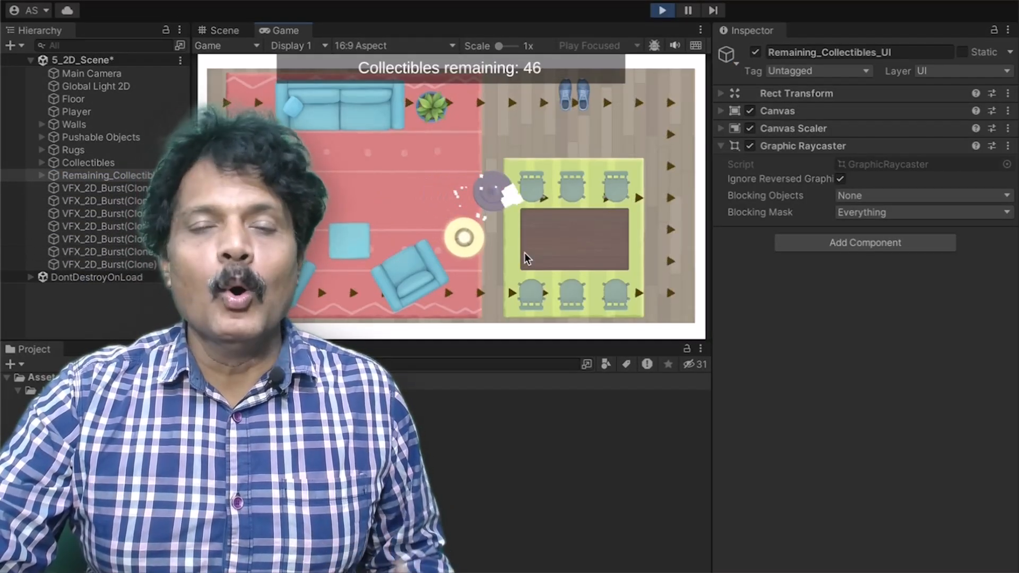
key(Up)
key(Left)
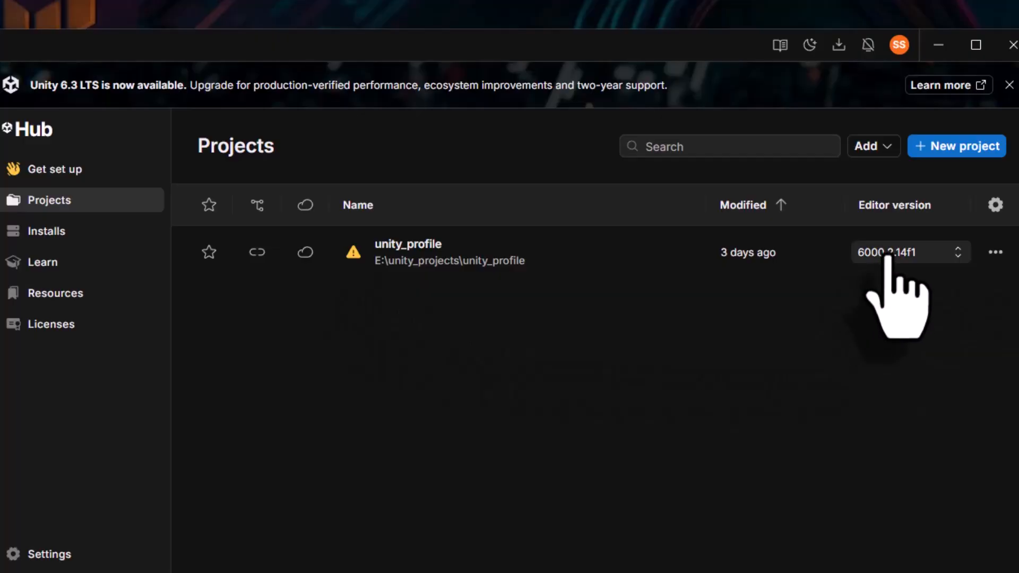
In Unity Hub, select editor version 6000.3.0f1 LTS for unity_profile and choose to add a project from disk.
click(887, 253)
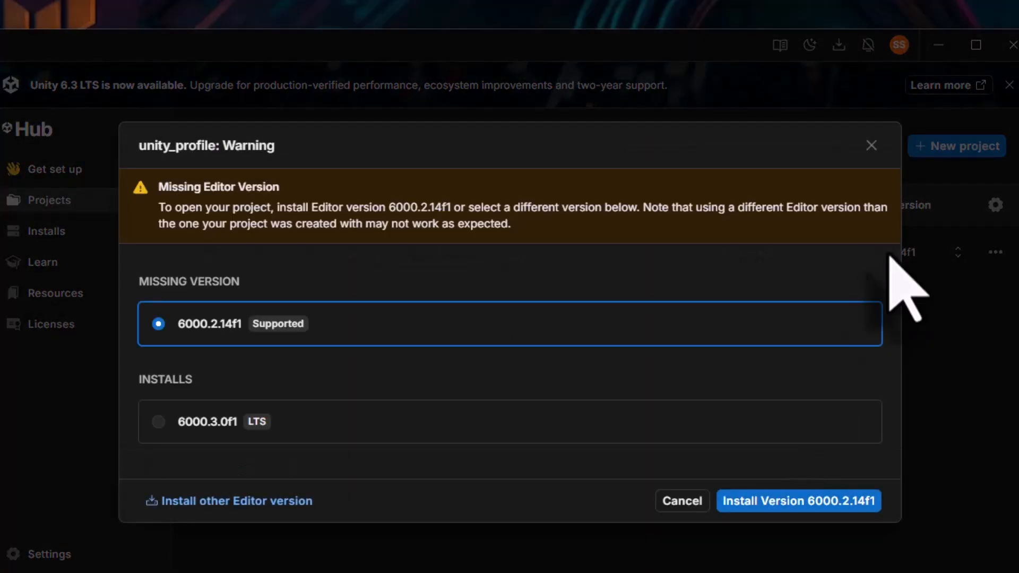
click(195, 431)
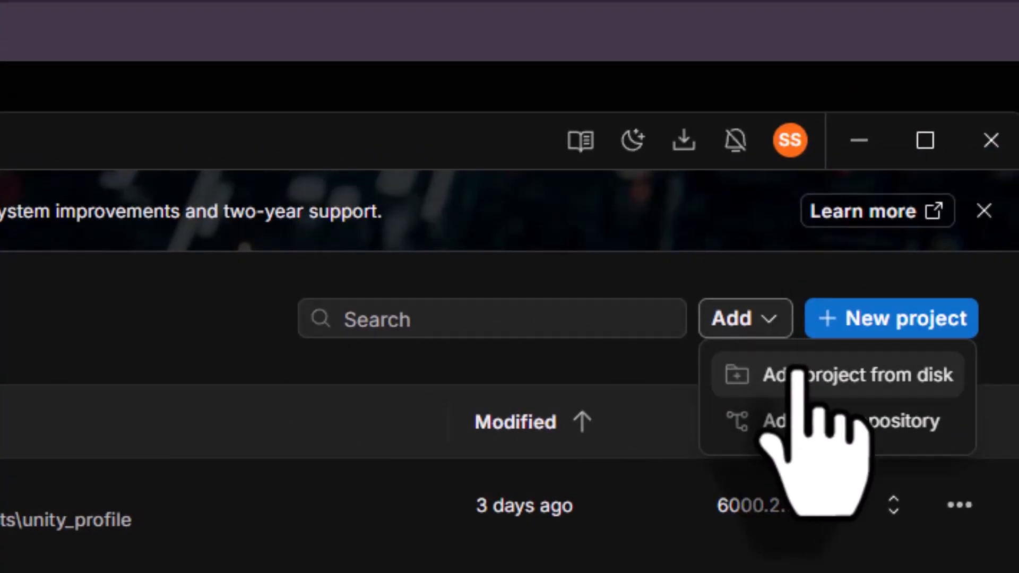
click(798, 369)
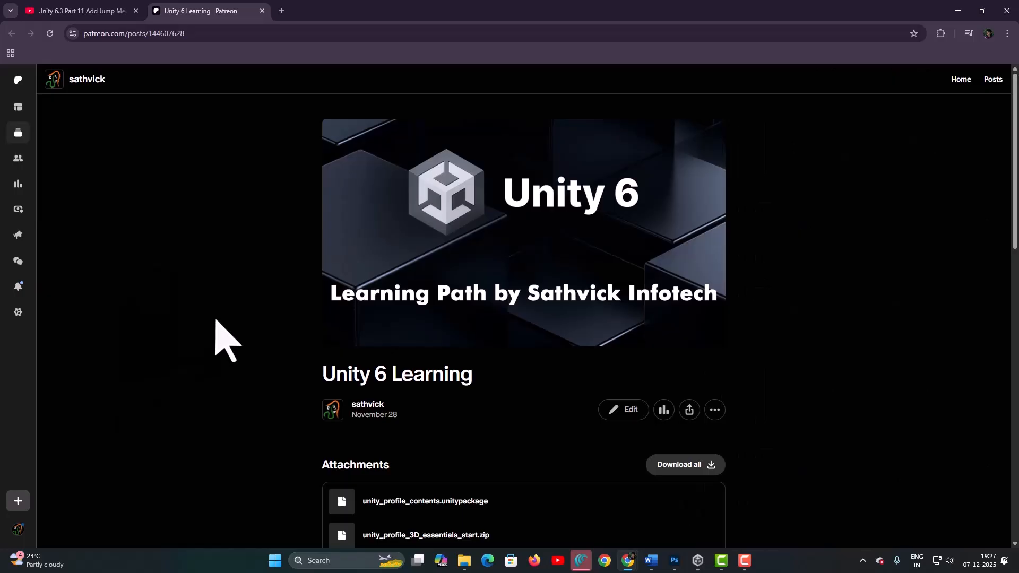
Switch to the browser and look through the attachments of the Unity 6 Learning post on Patreon.
scroll(216, 320, down, 6)
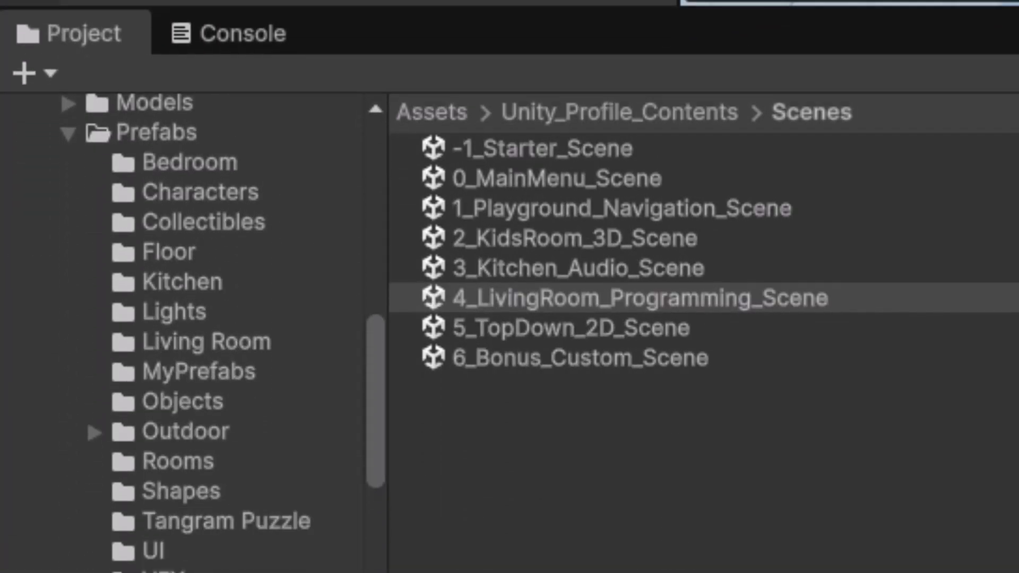
Open 5_TopDown_2D_Scene from the Scenes folder of Unity_Profile_Contents.
click(440, 118)
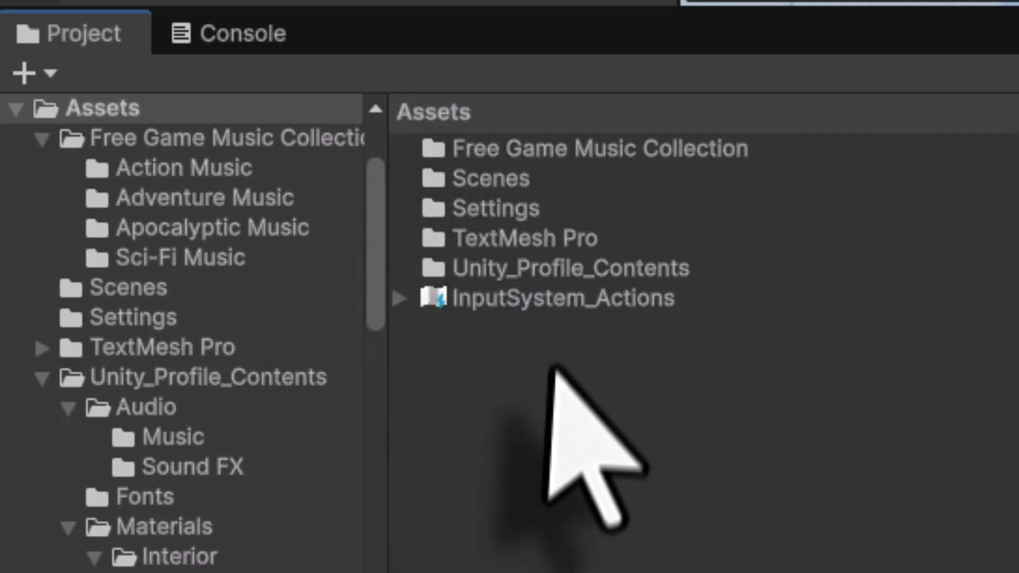
double_click(544, 269)
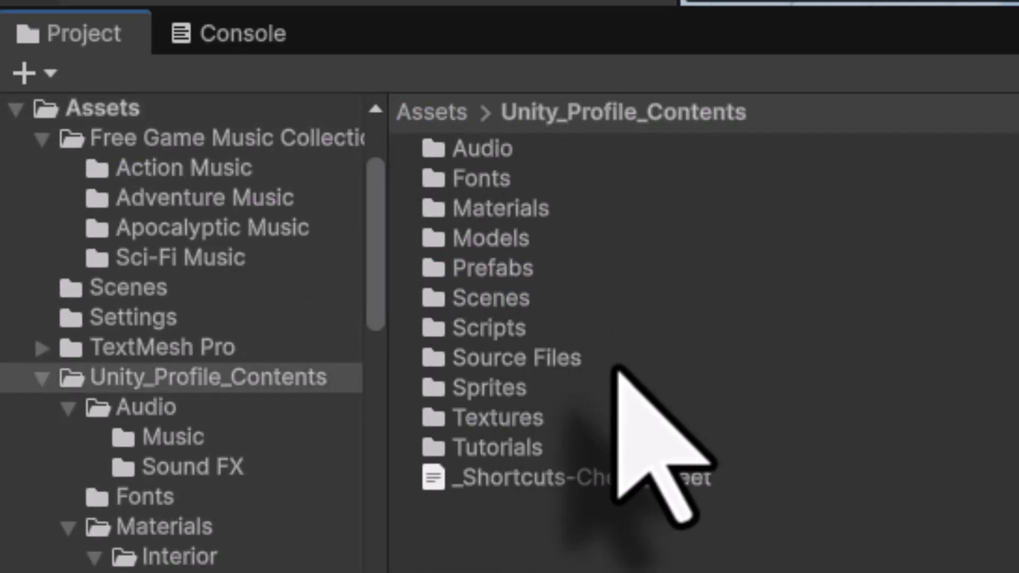
click(486, 306)
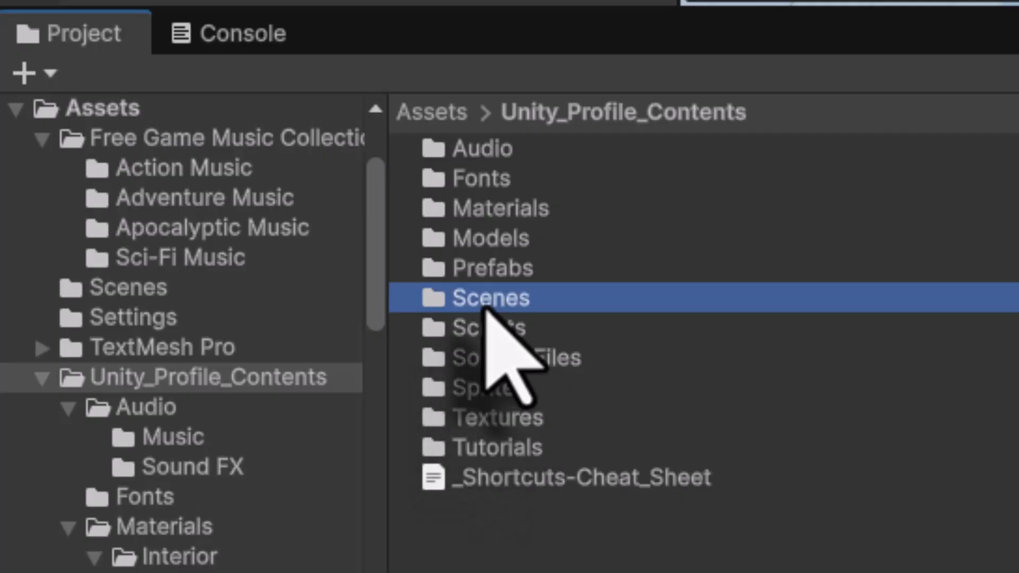
double_click(487, 305)
click(654, 329)
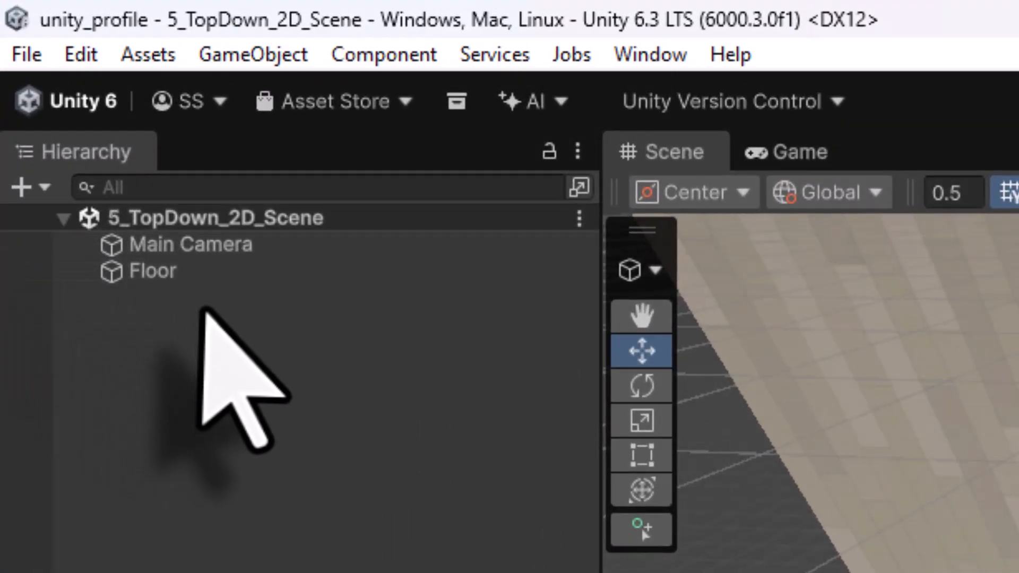
Examine the scene's Main Camera and Floor objects, viewing the floor from a wider angle in the Scene view.
click(187, 246)
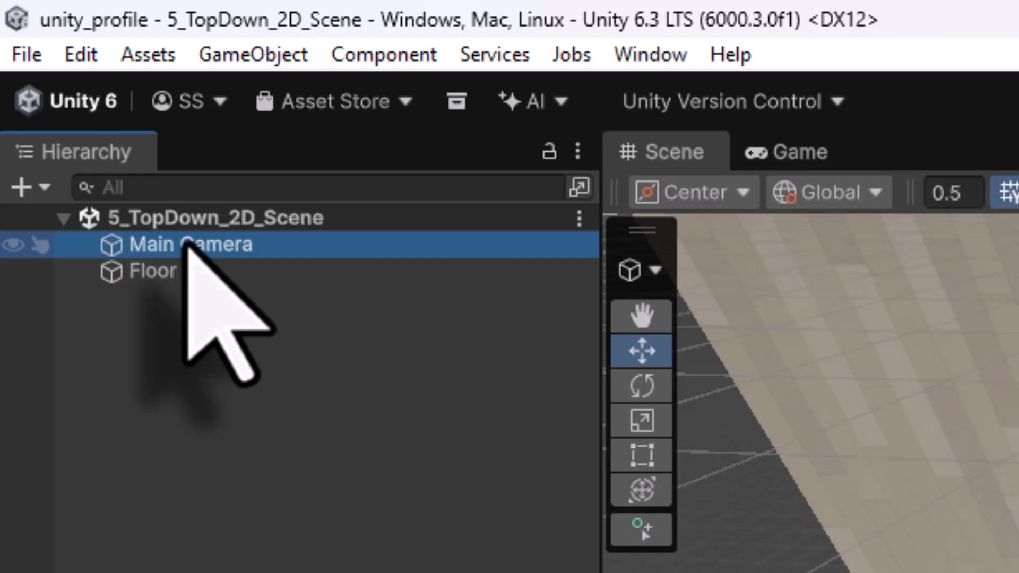
click(141, 273)
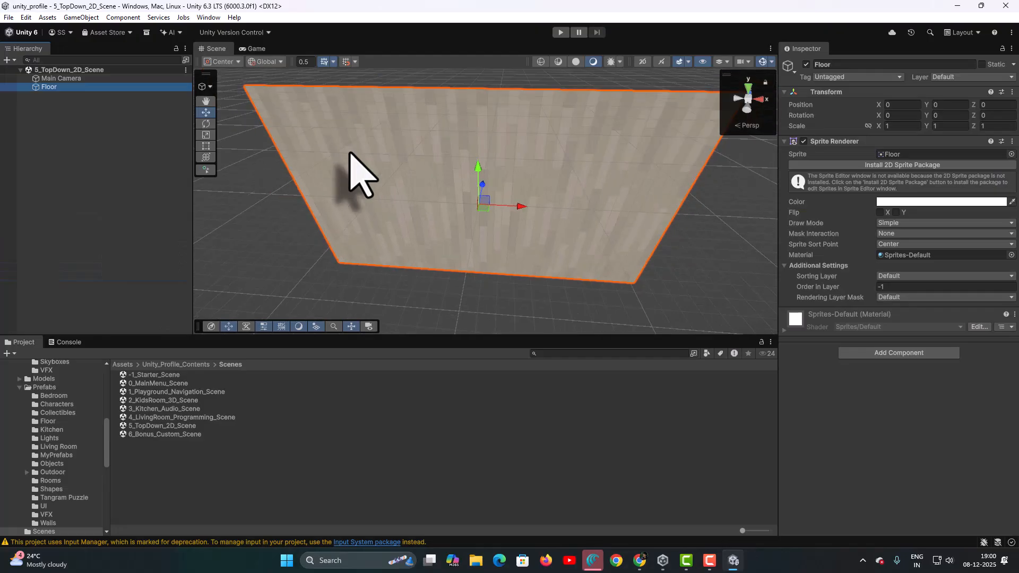
right_drag(290, 175, 303, 144)
scroll(278, 210, down, 3)
right_drag(278, 209, 296, 199)
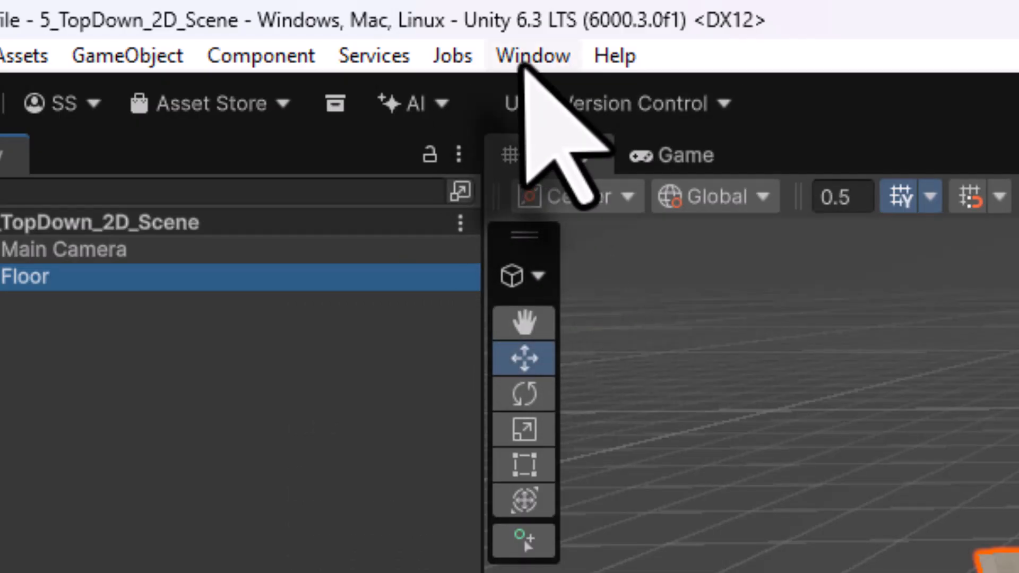
Open the Package Manager and list the Unity Registry packages.
click(529, 55)
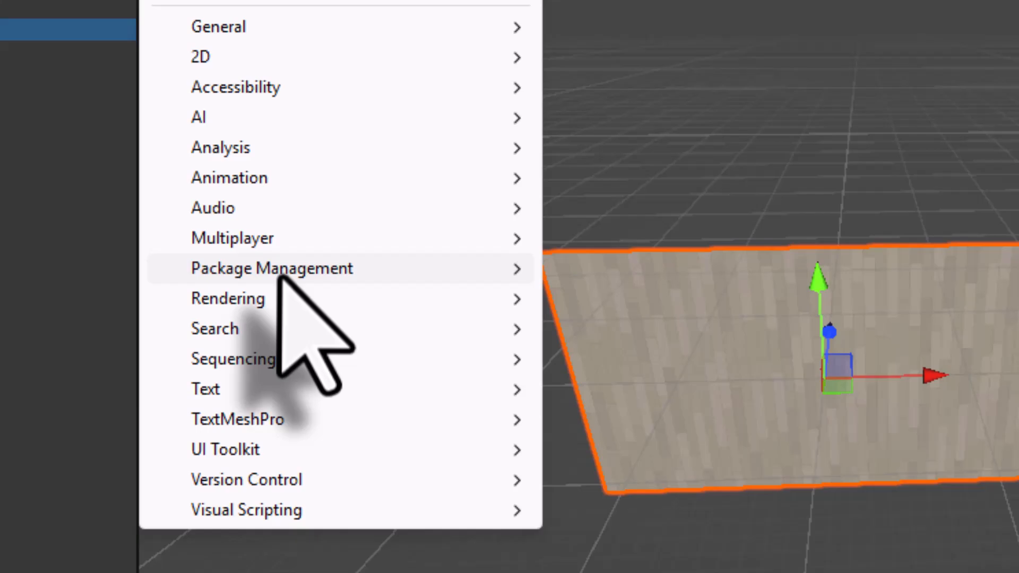
mouse_move(381, 351)
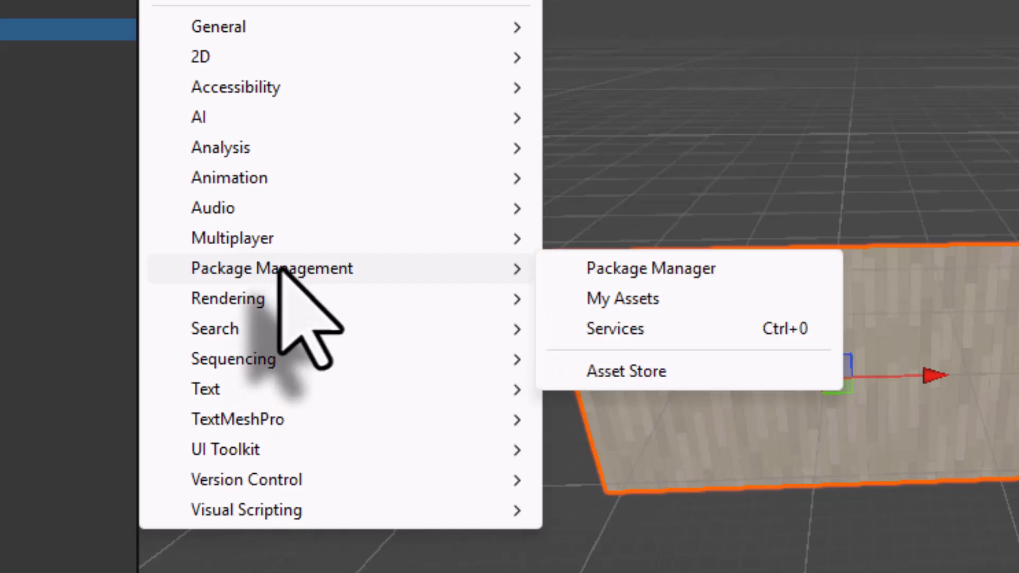
click(668, 280)
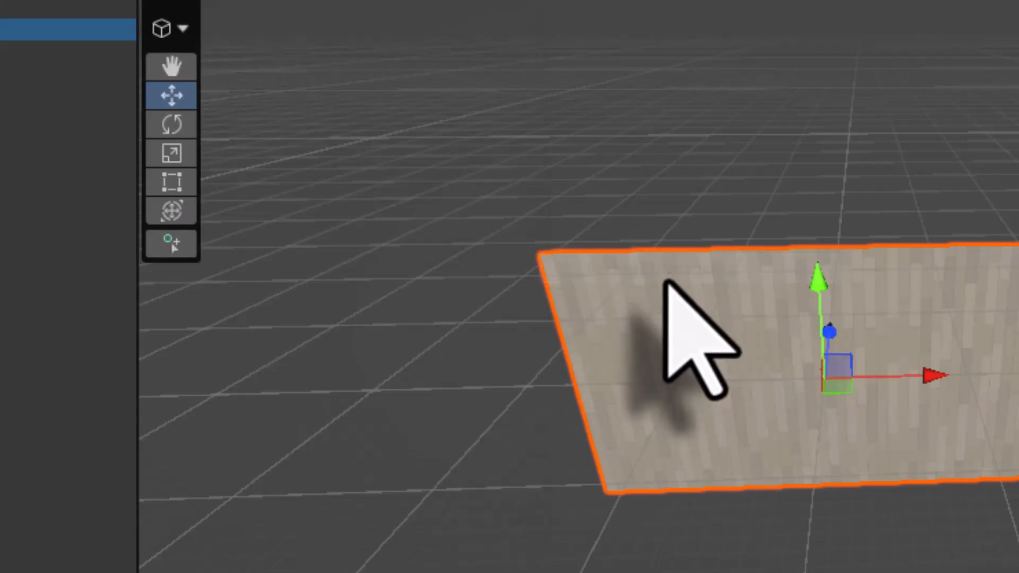
click(110, 191)
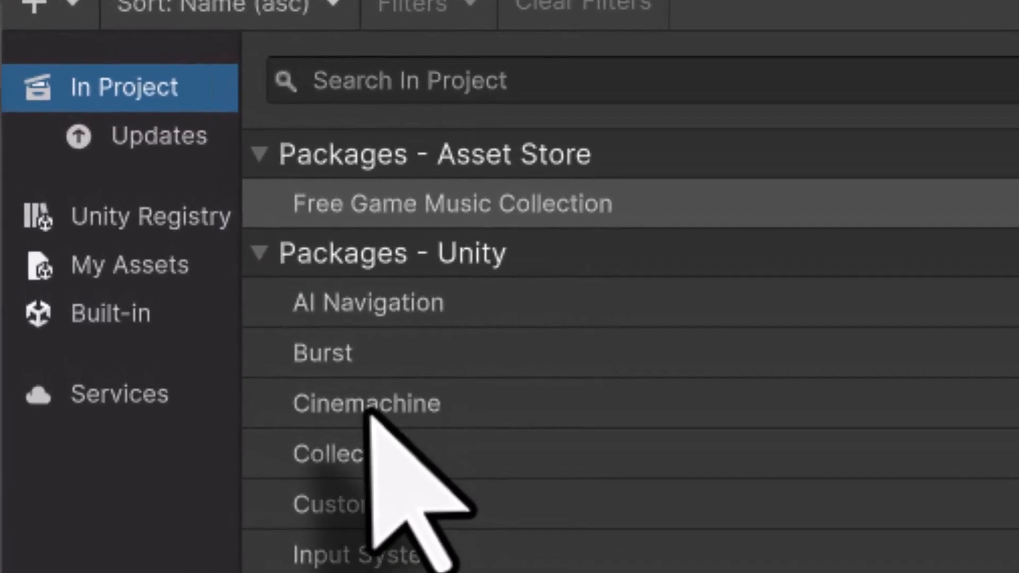
click(121, 184)
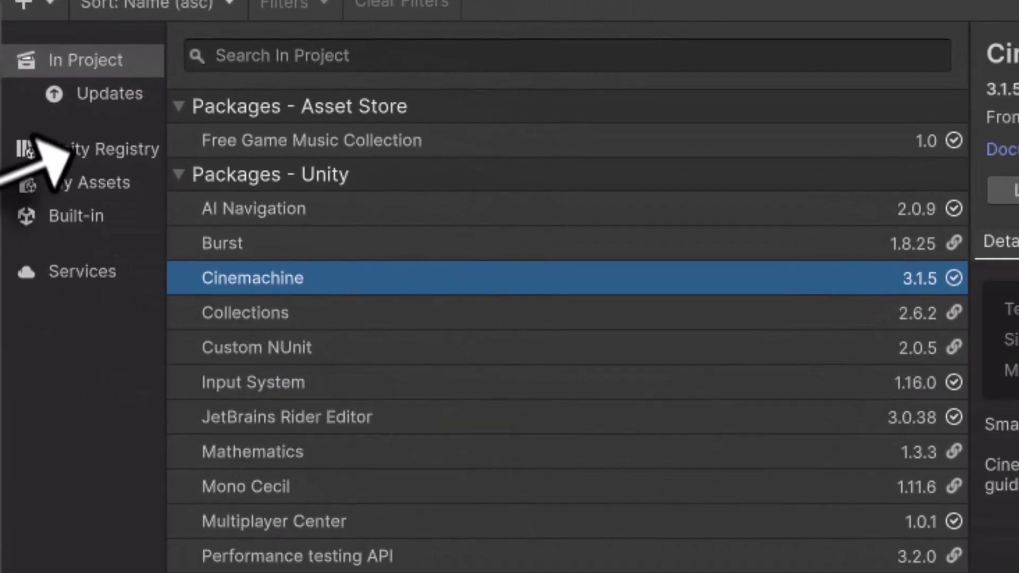
click(79, 147)
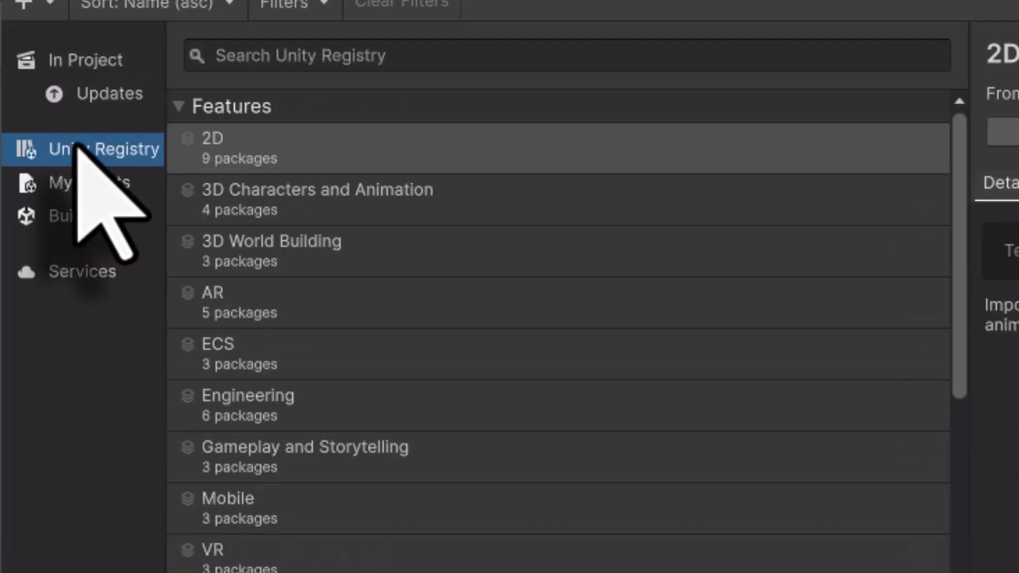
Search the registry for 2D, install the 2D Sprite package and close the Package Manager.
click(321, 57)
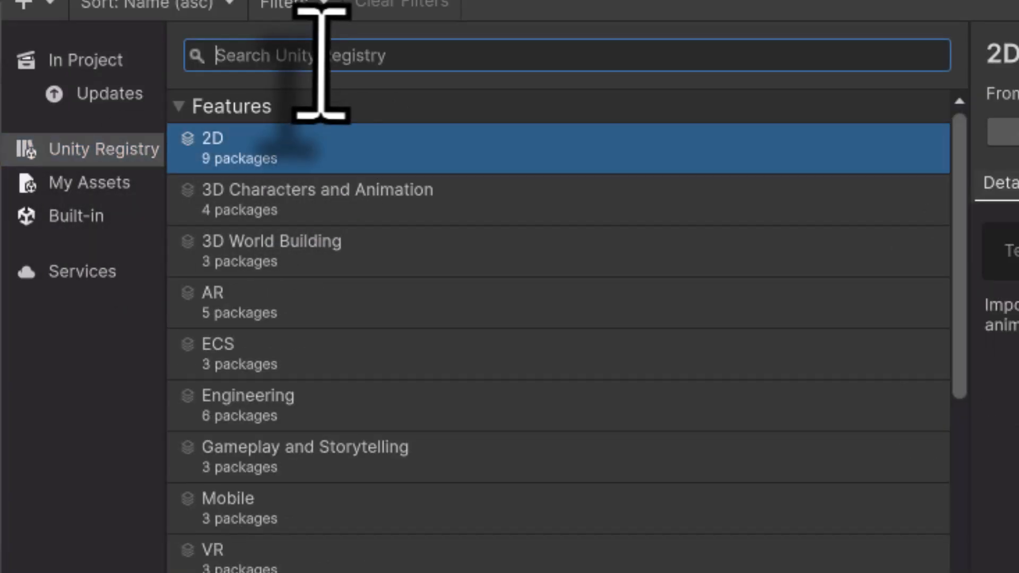
text(2D)
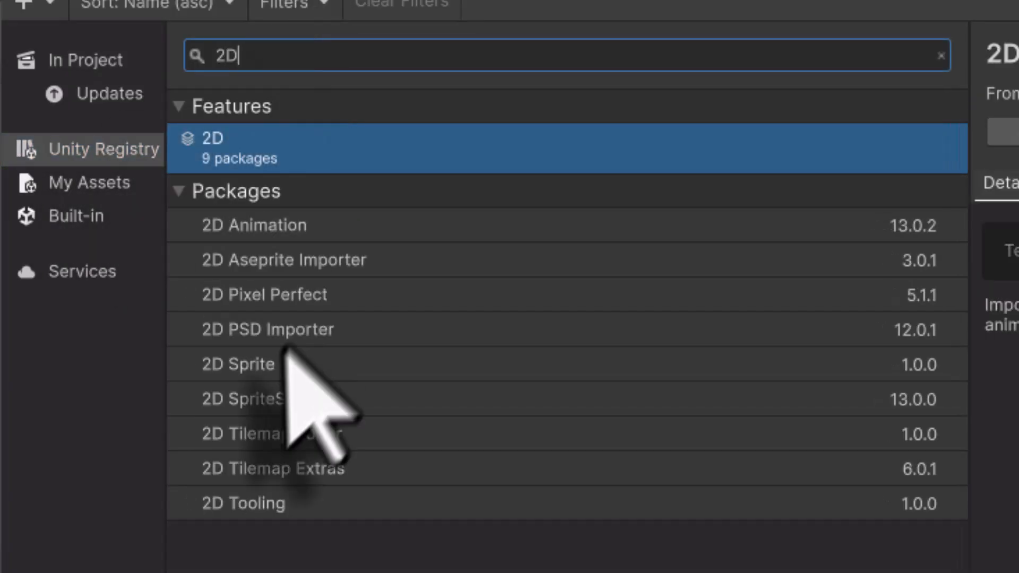
click(239, 363)
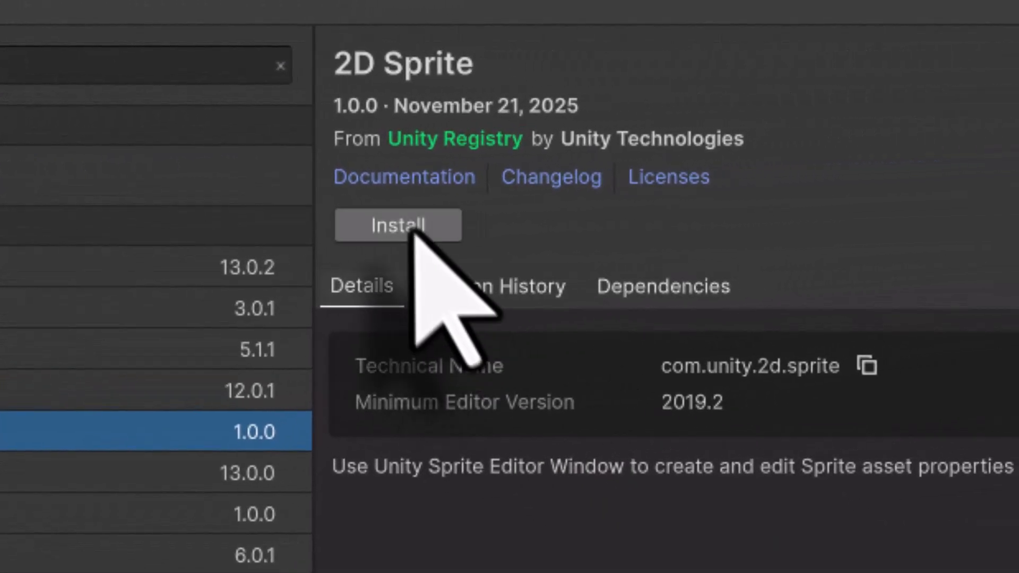
click(409, 229)
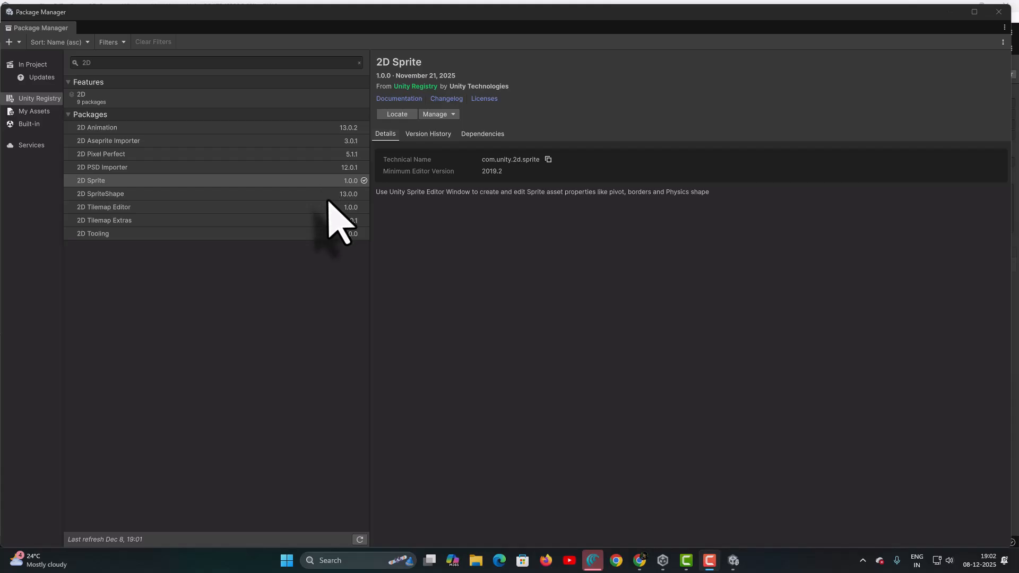
click(999, 12)
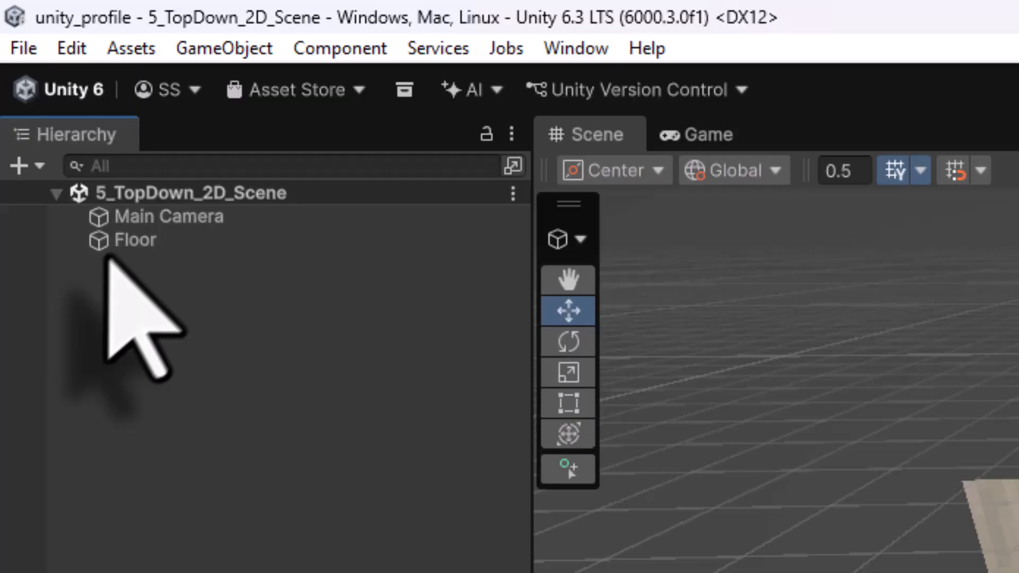
Open the Floor object's sprite in the Sprite Editor and move the editor window over the Scene view.
click(47, 87)
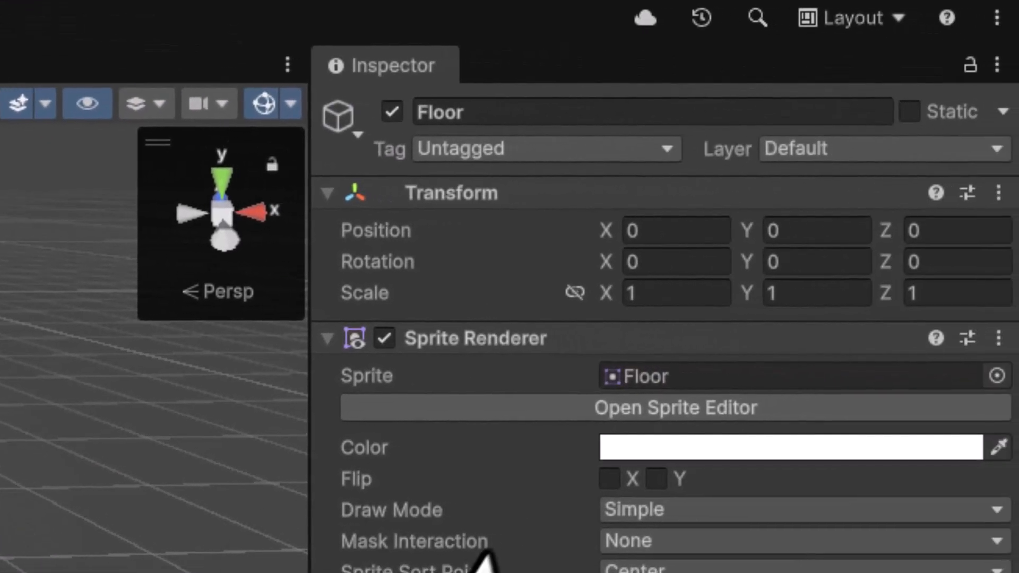
click(642, 417)
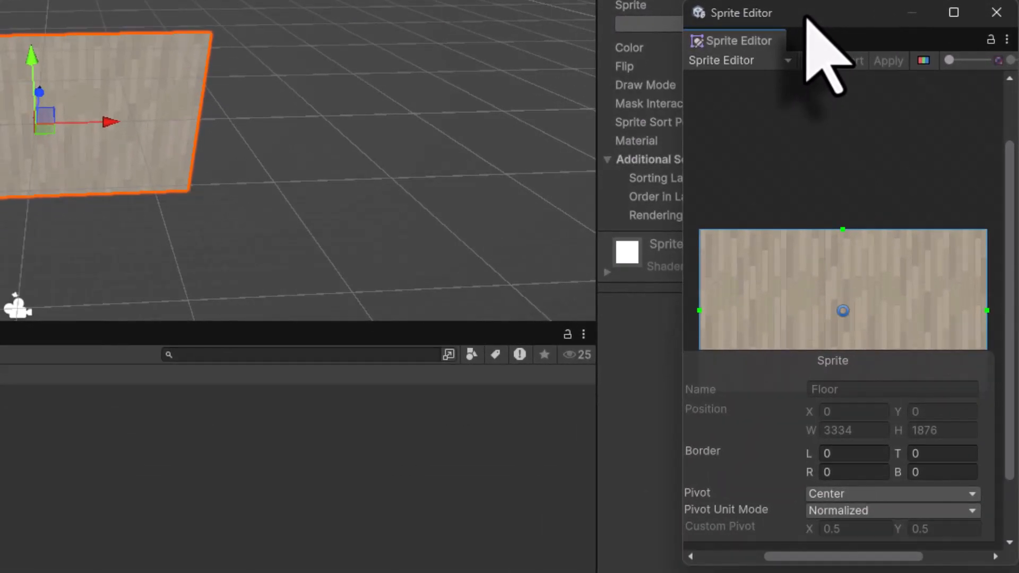
drag(807, 18, 200, 2)
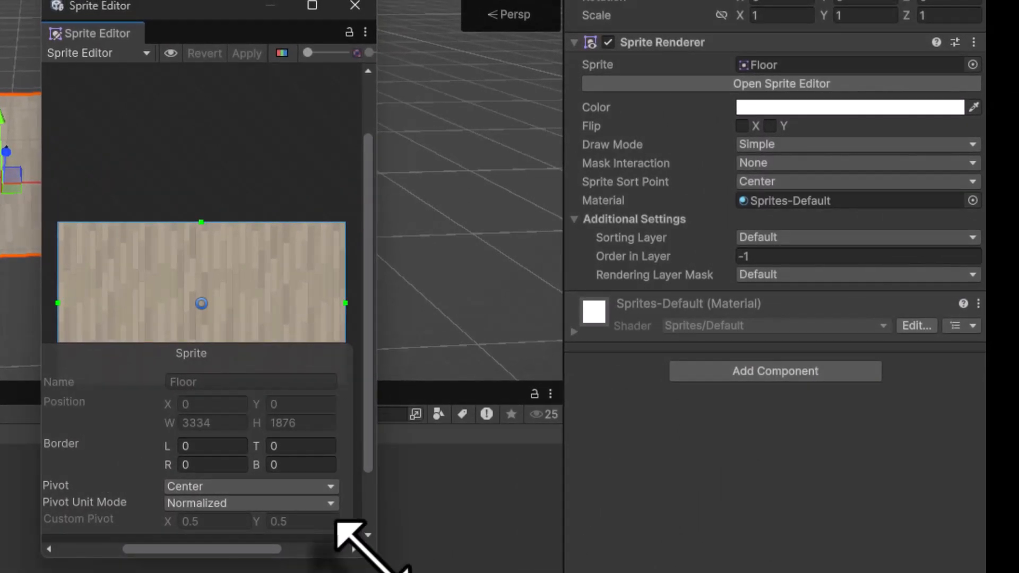
Enlarge the Sprite Editor to inspect the whole floor sprite, and close the editor.
drag(338, 523, 533, 572)
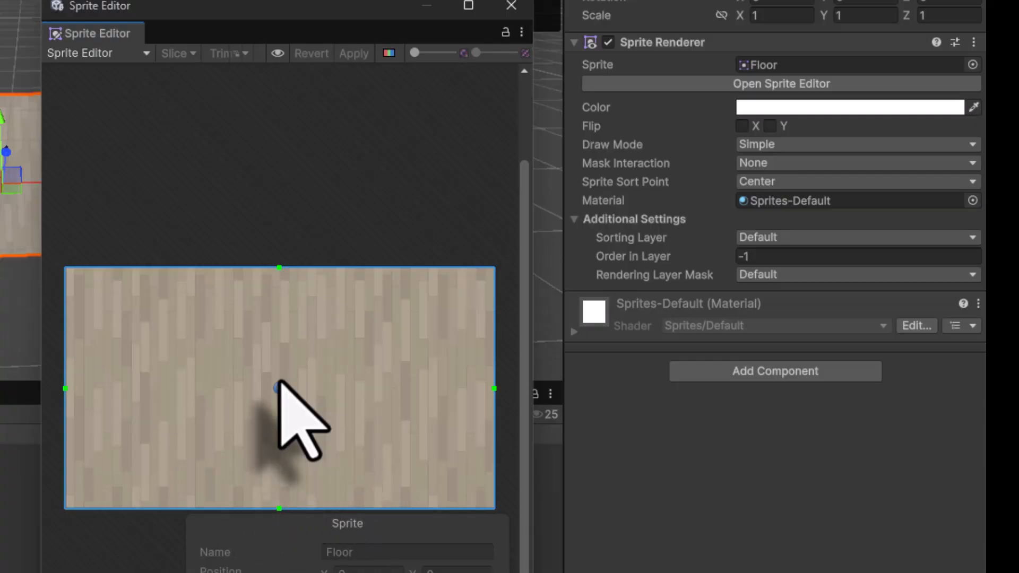
click(510, 6)
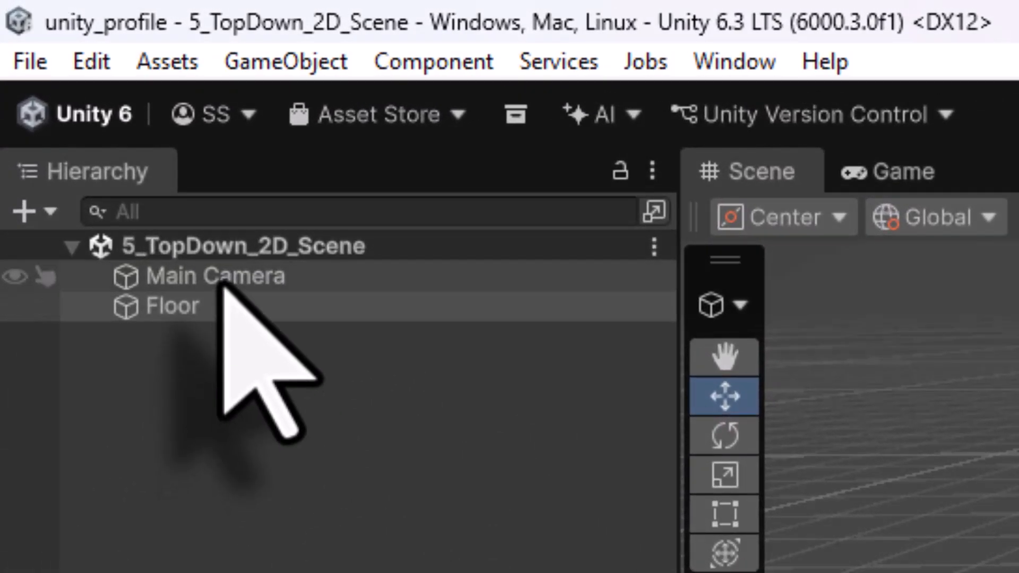
Select the Main Camera and examine its view volume relative to the floor from the side in the Scene view.
click(147, 186)
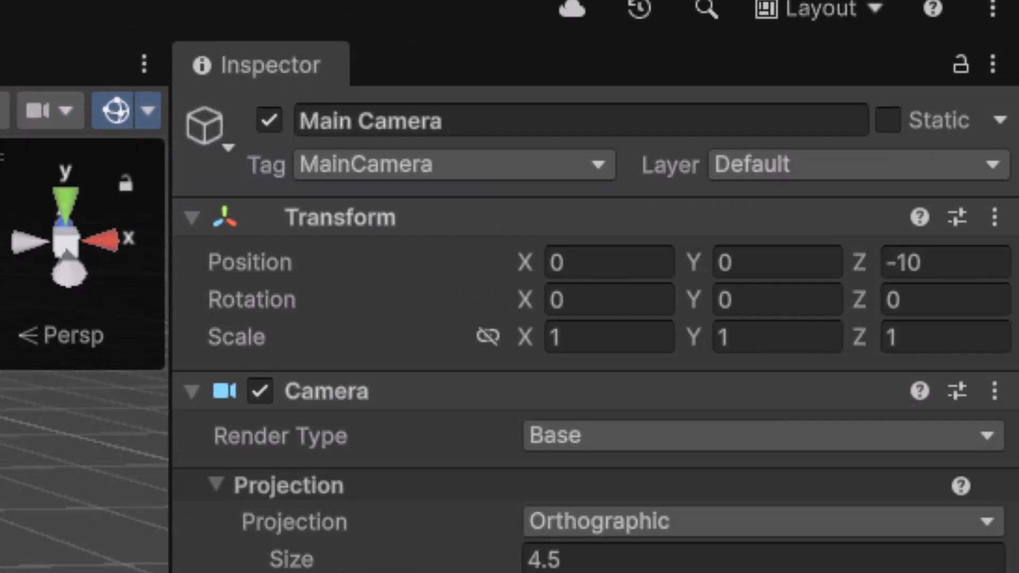
right_drag(669, 225, 297, 211)
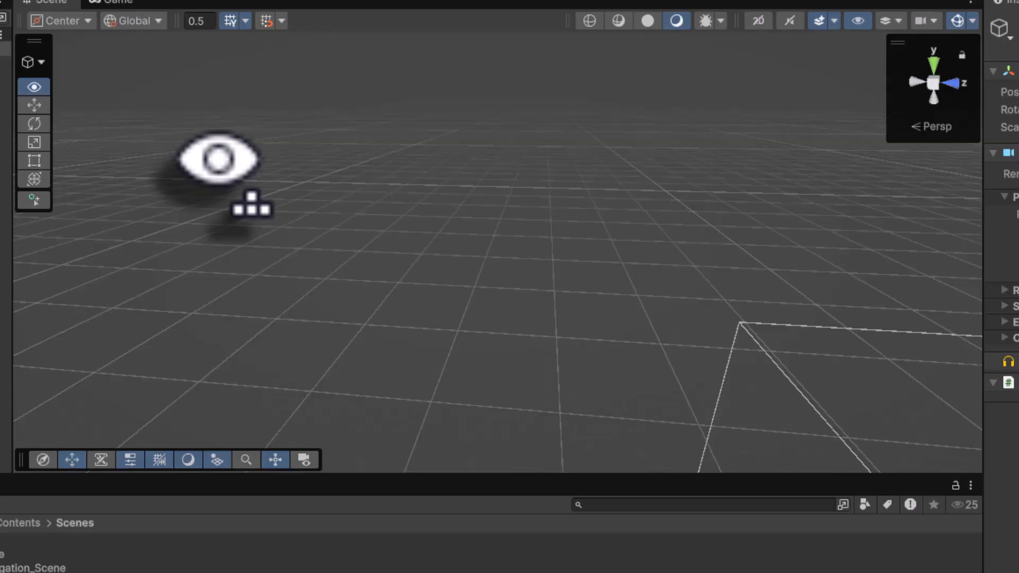
scroll(217, 154, down, 5)
scroll(216, 148, up, 5)
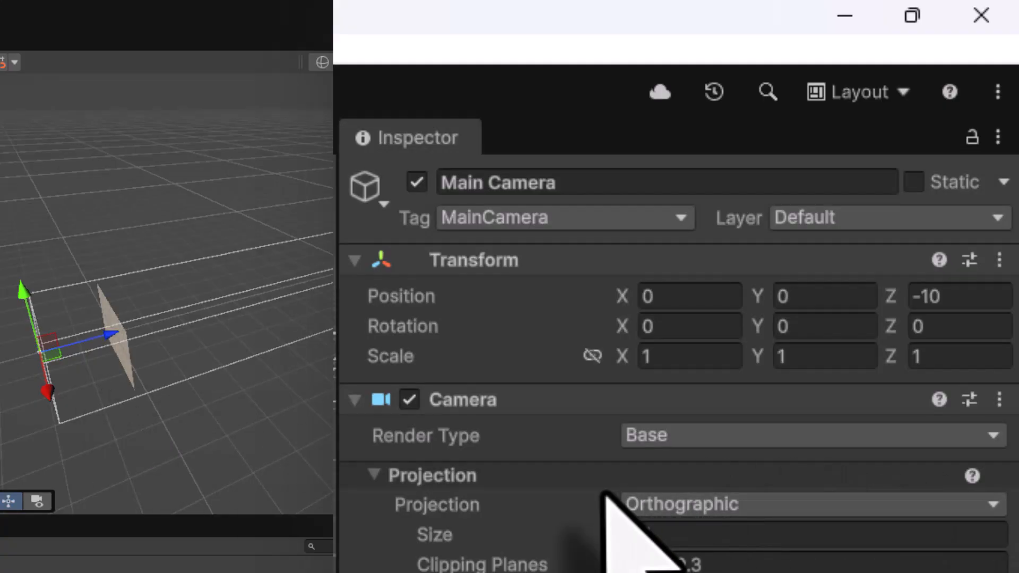
Try the Perspective projection on the Main Camera to compare its view volume, and restore Orthographic.
click(724, 503)
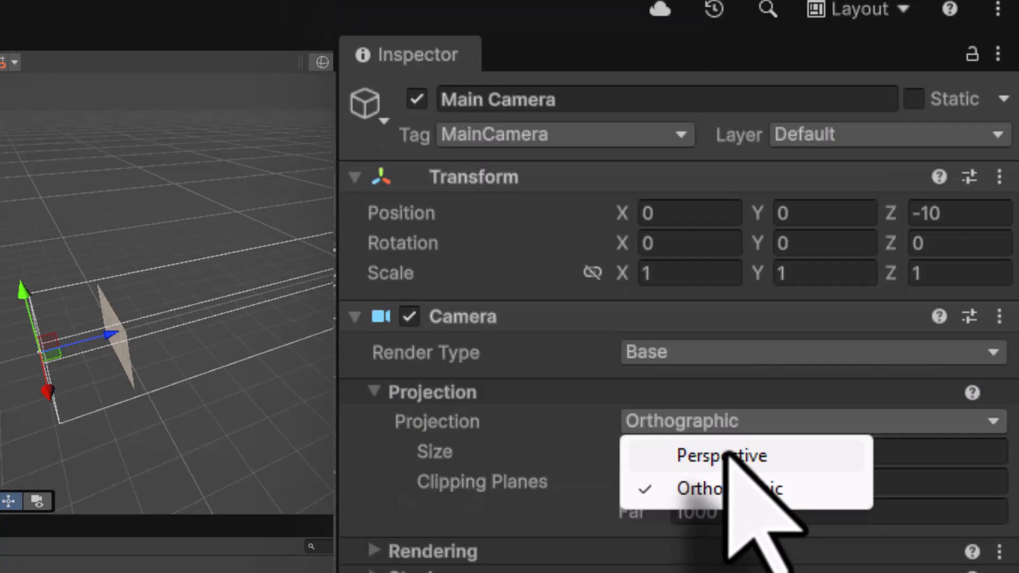
click(728, 455)
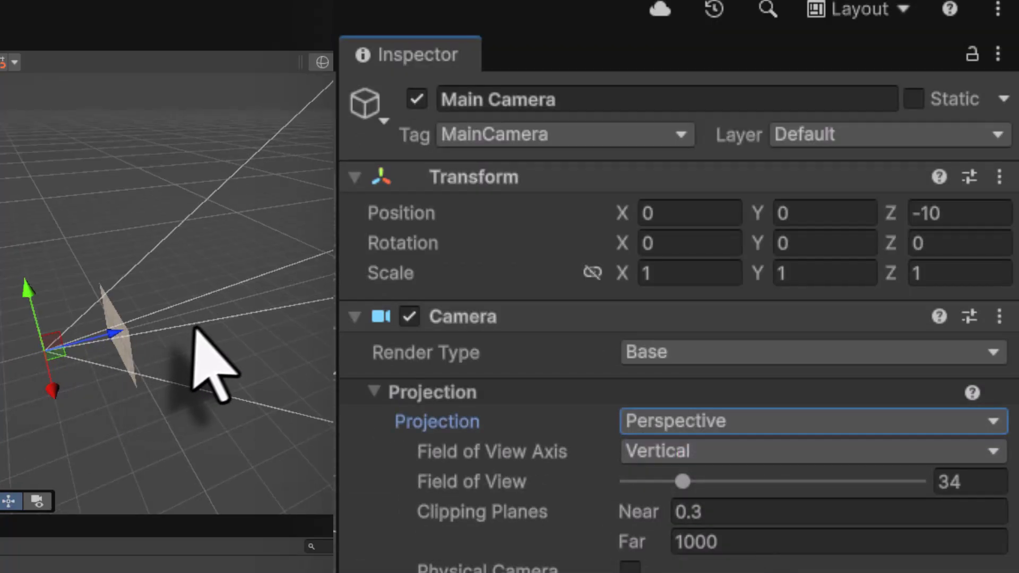
scroll(278, 310, down, 1)
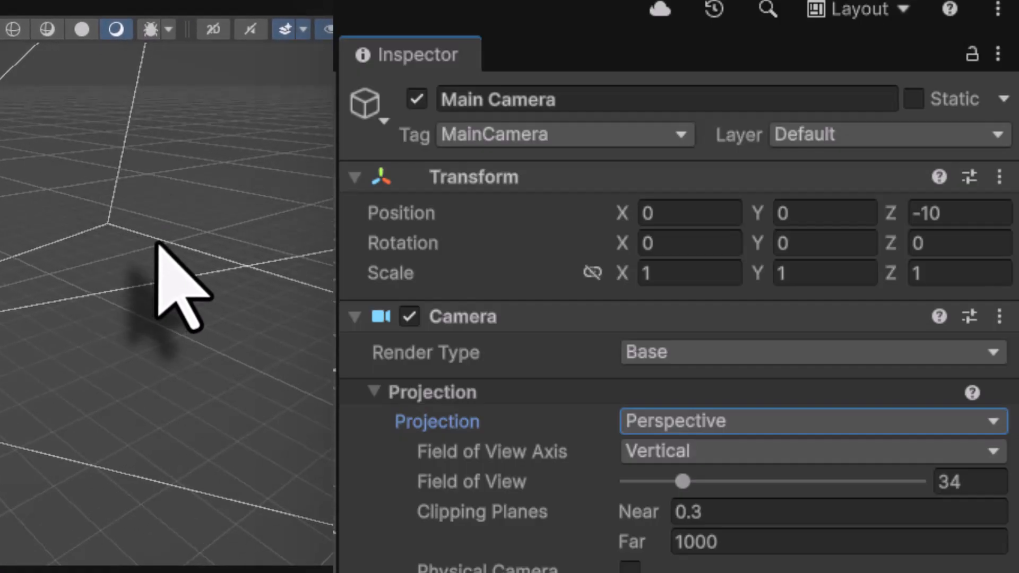
click(776, 421)
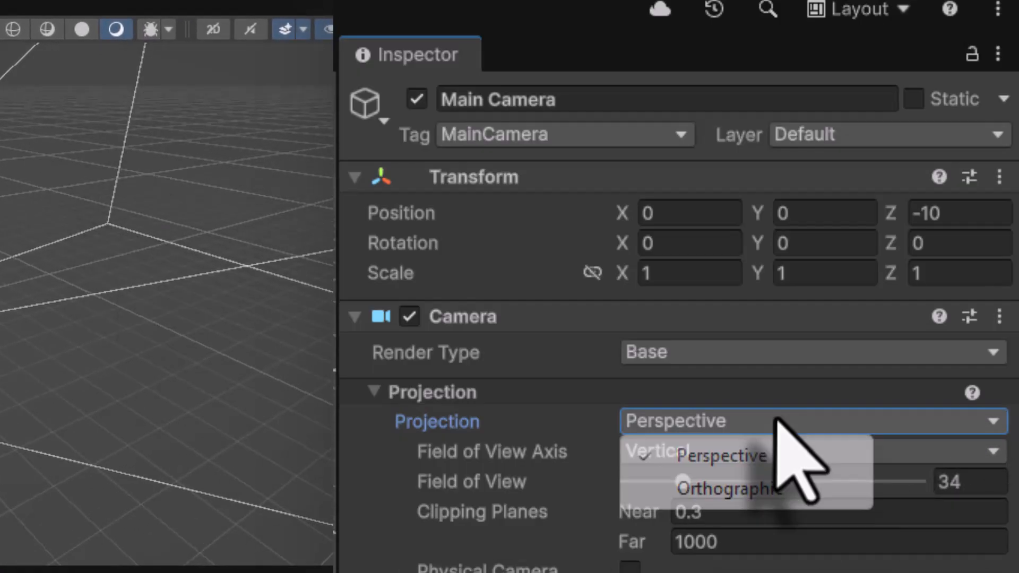
click(756, 490)
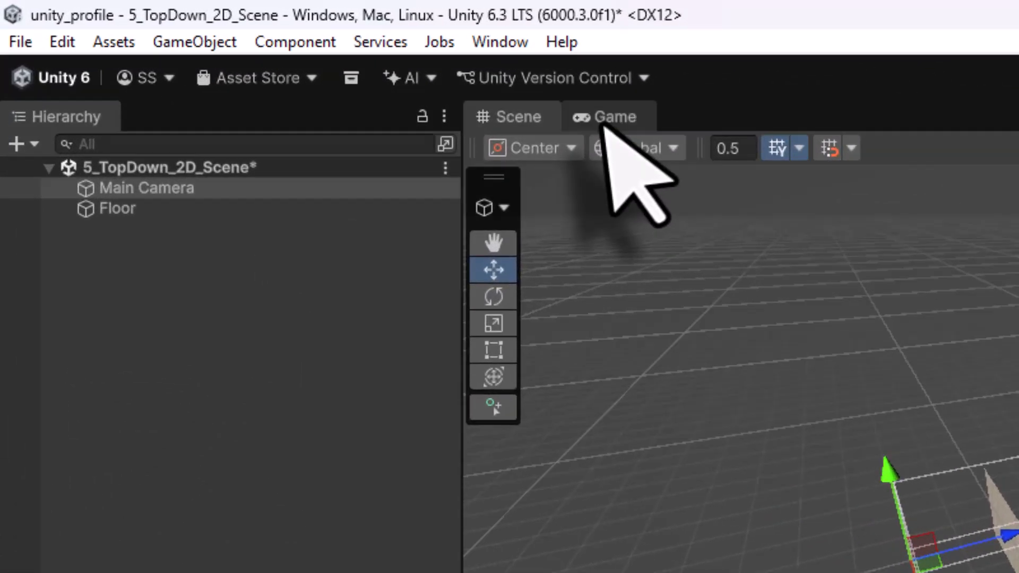
Preview the floor through the camera in the Game view and return to the Scene view.
click(268, 52)
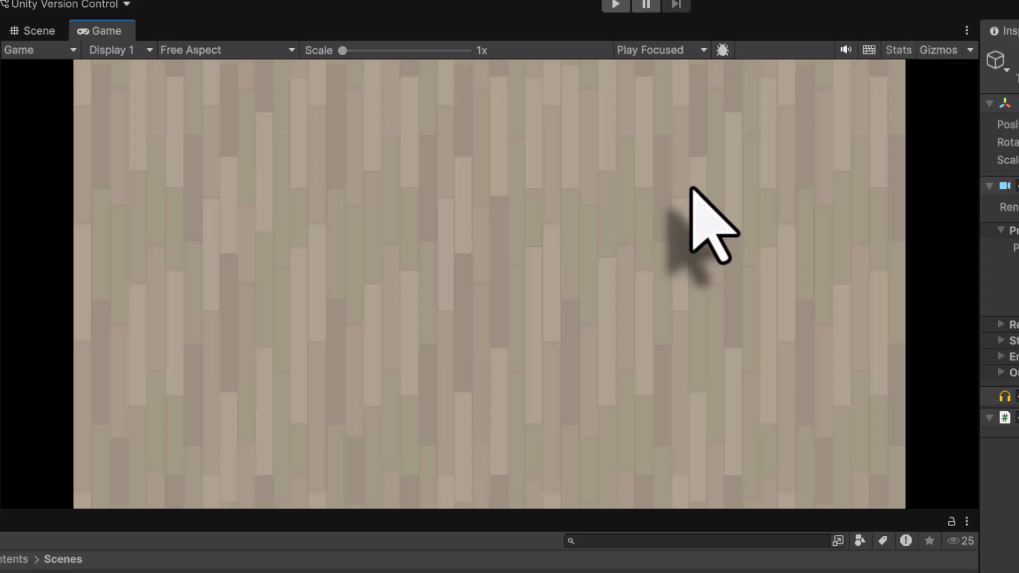
click(25, 31)
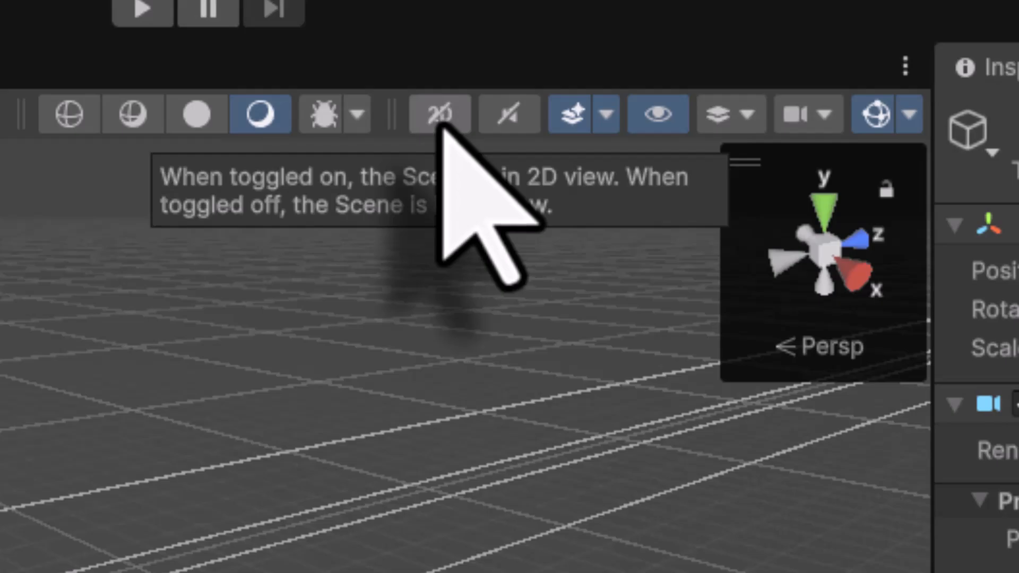
Switch the Scene view to 2D mode and frame the Floor object in it.
click(440, 115)
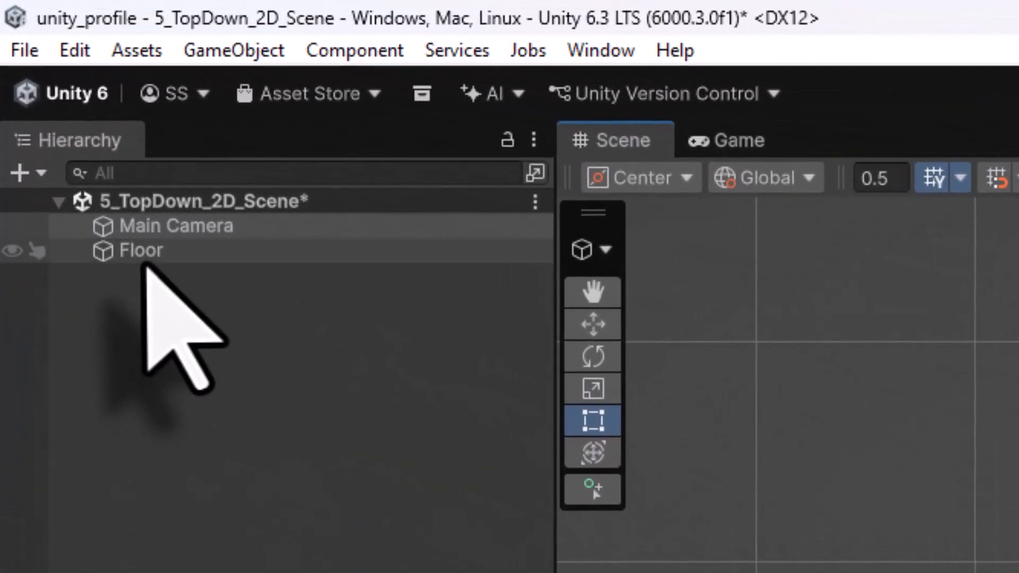
click(49, 88)
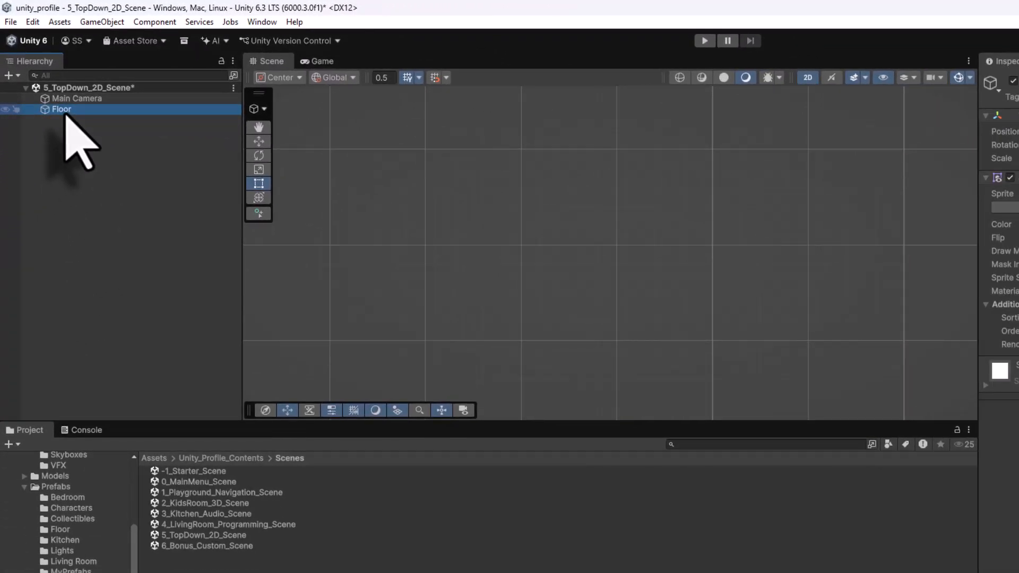
double_click(62, 110)
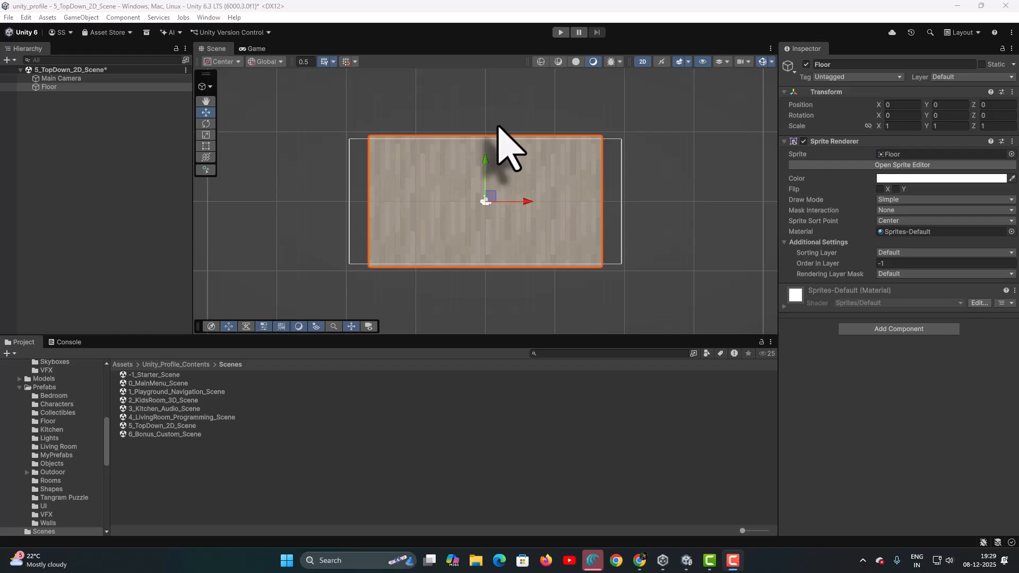
Show the Game view on Display 1 and set its resolution to Full HD (1920x1080).
click(249, 50)
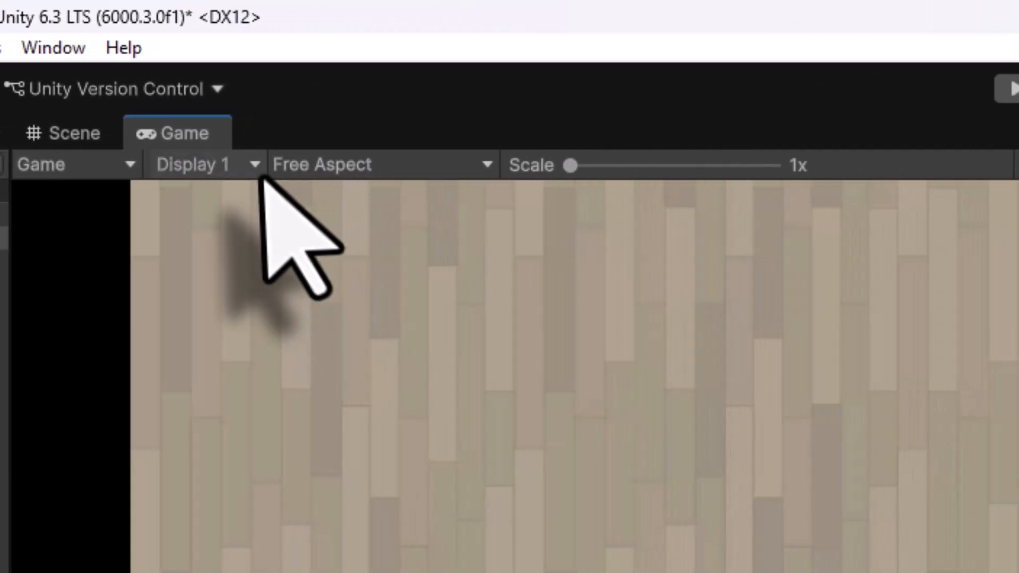
click(254, 166)
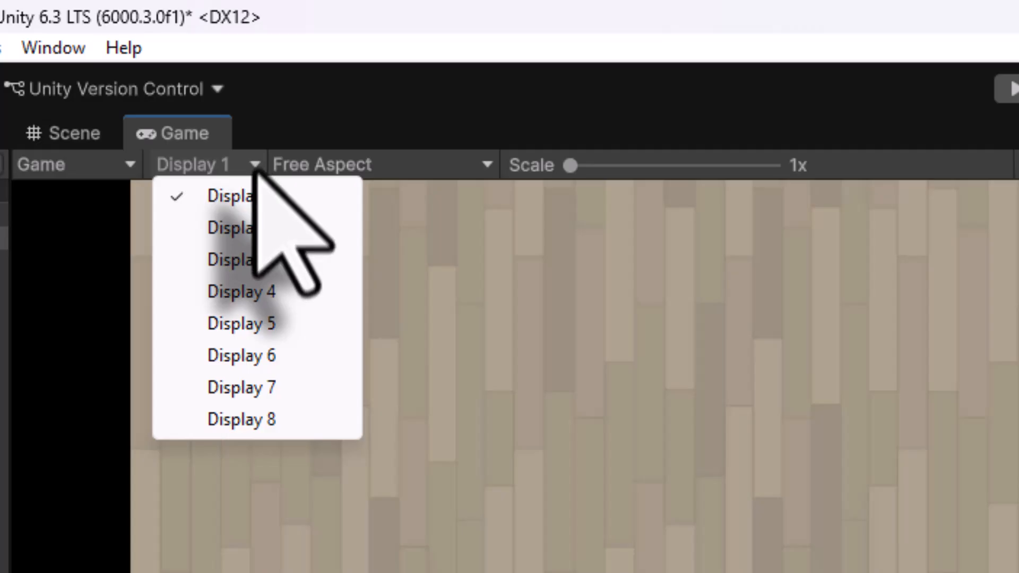
click(244, 197)
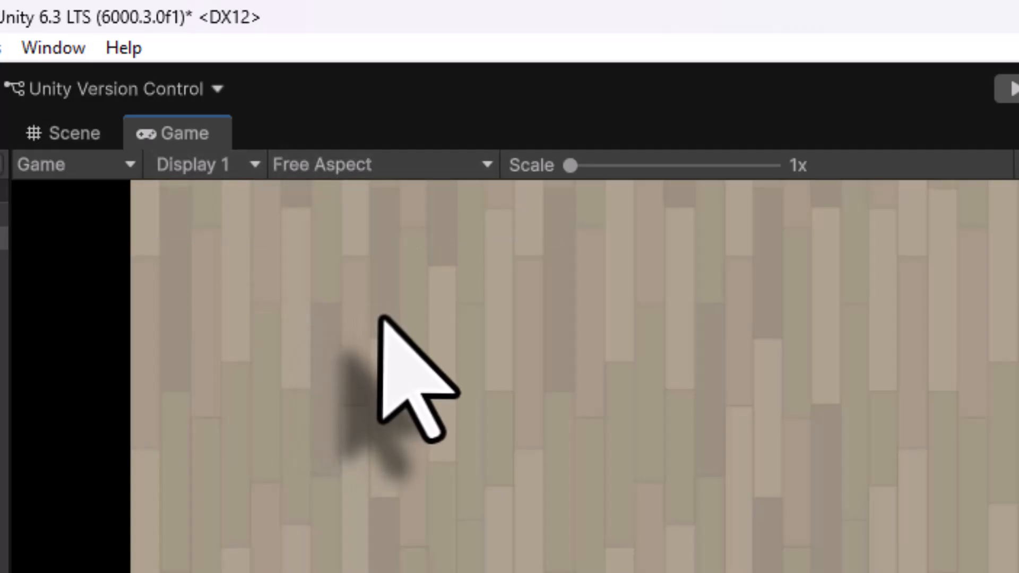
click(365, 168)
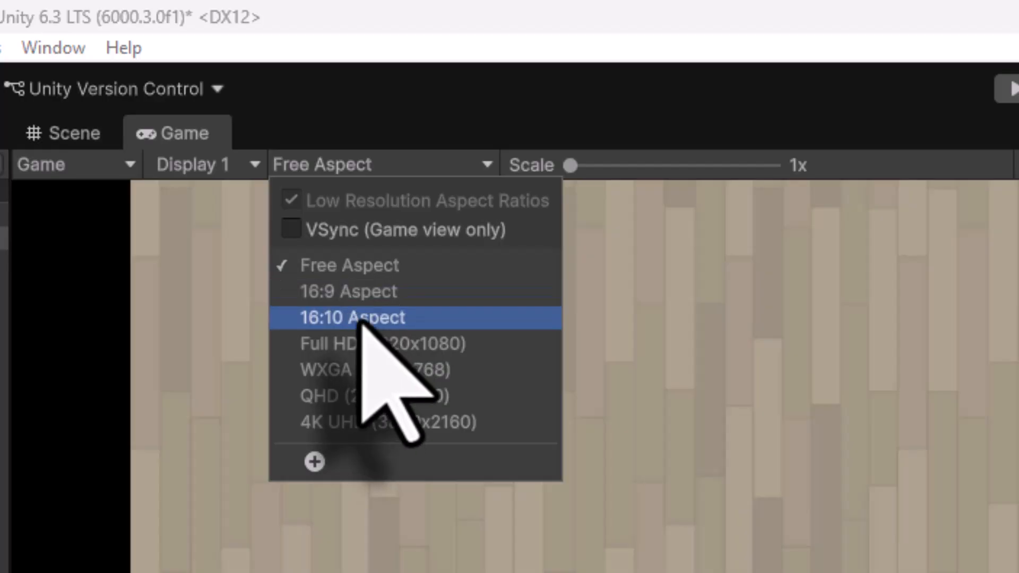
click(363, 350)
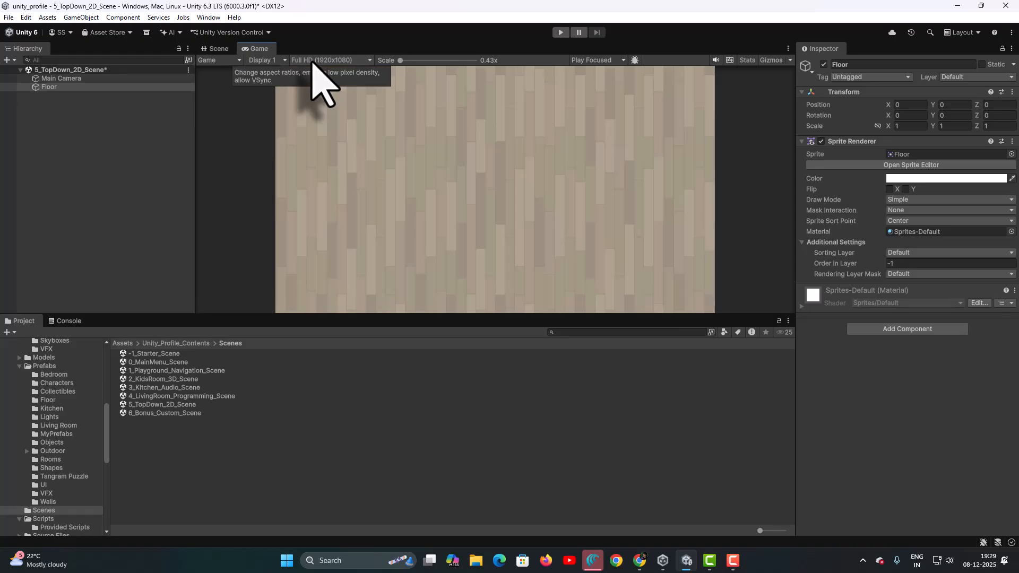
Add a fixed 1080x1920 Game view resolution labelled verticalmobile, and set the view to Free Aspect.
click(313, 61)
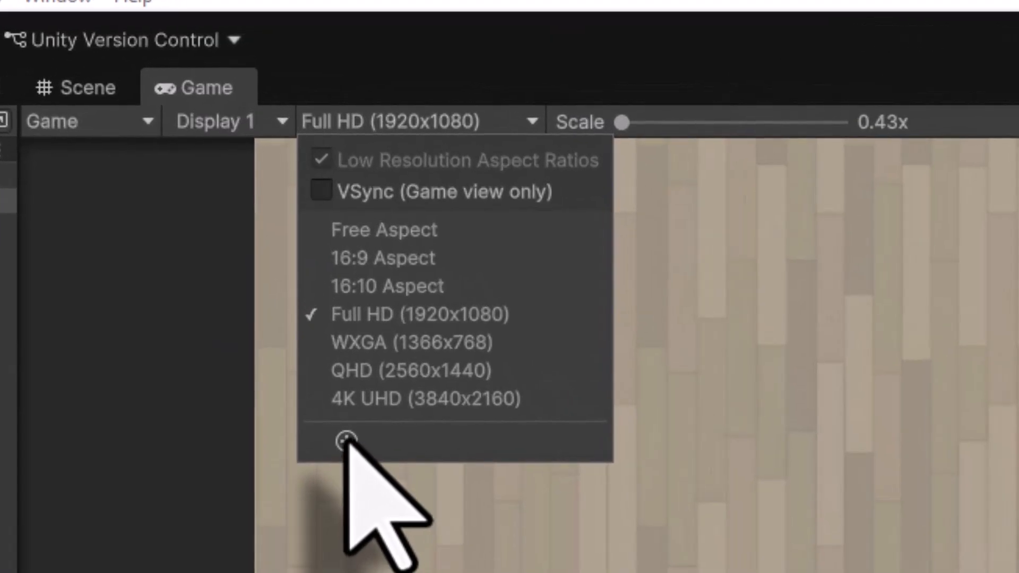
click(307, 169)
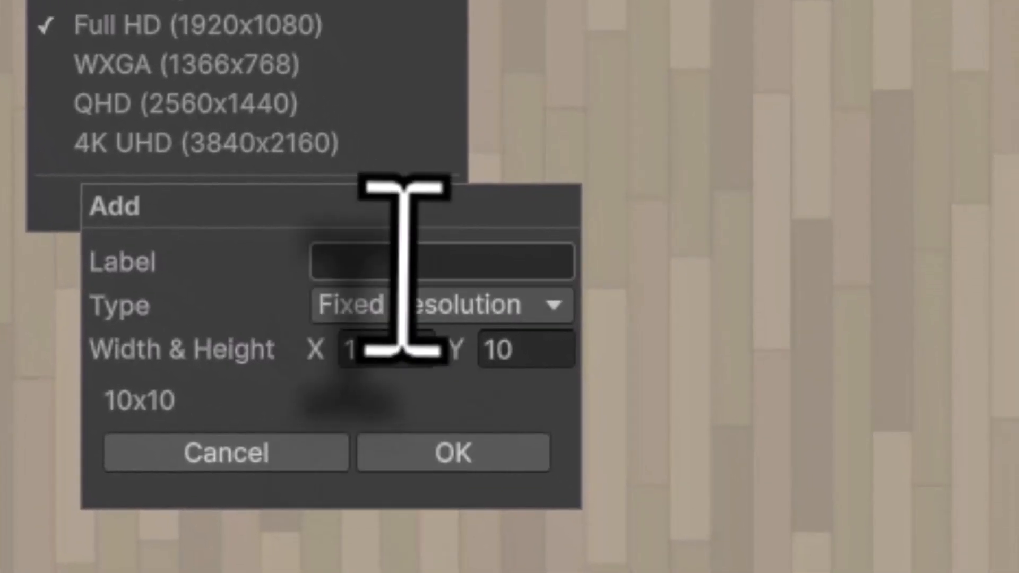
click(573, 484)
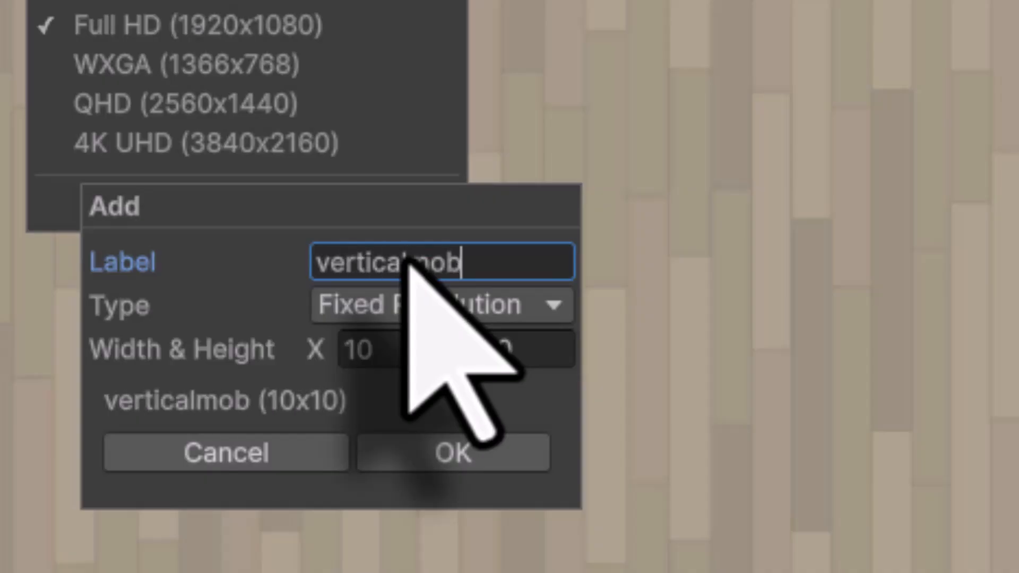
text(verticalmobile)
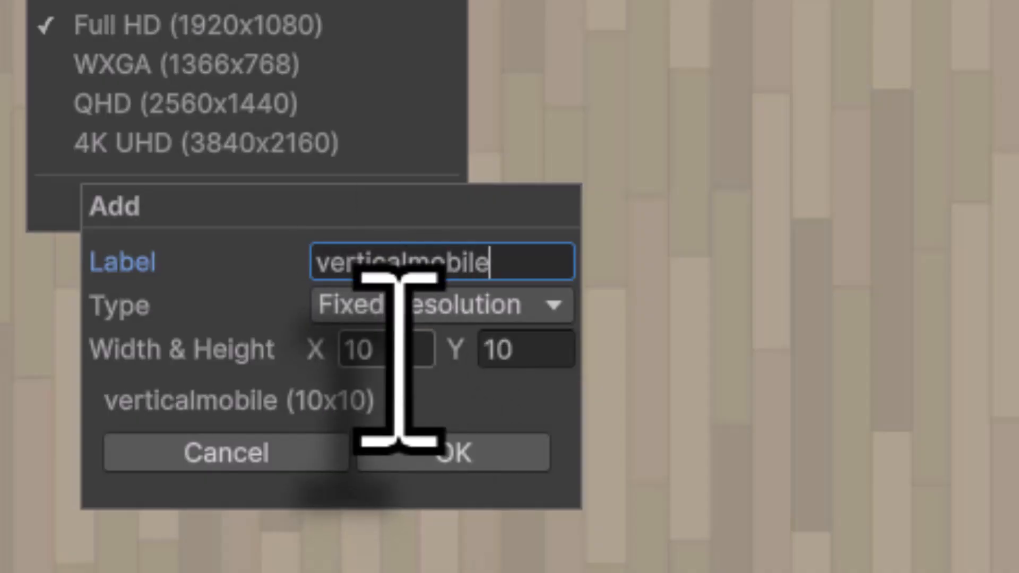
click(405, 355)
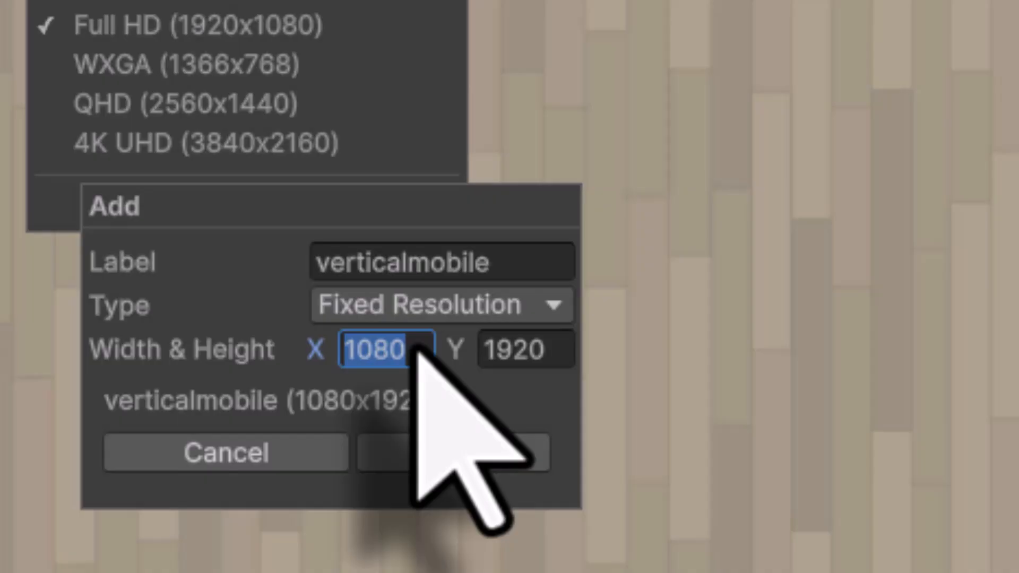
click(549, 354)
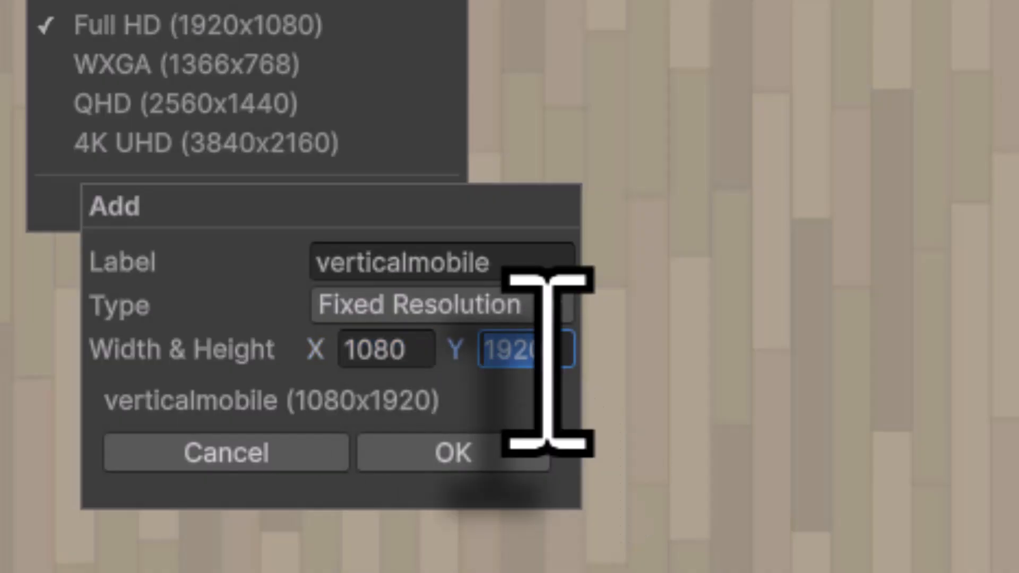
click(460, 471)
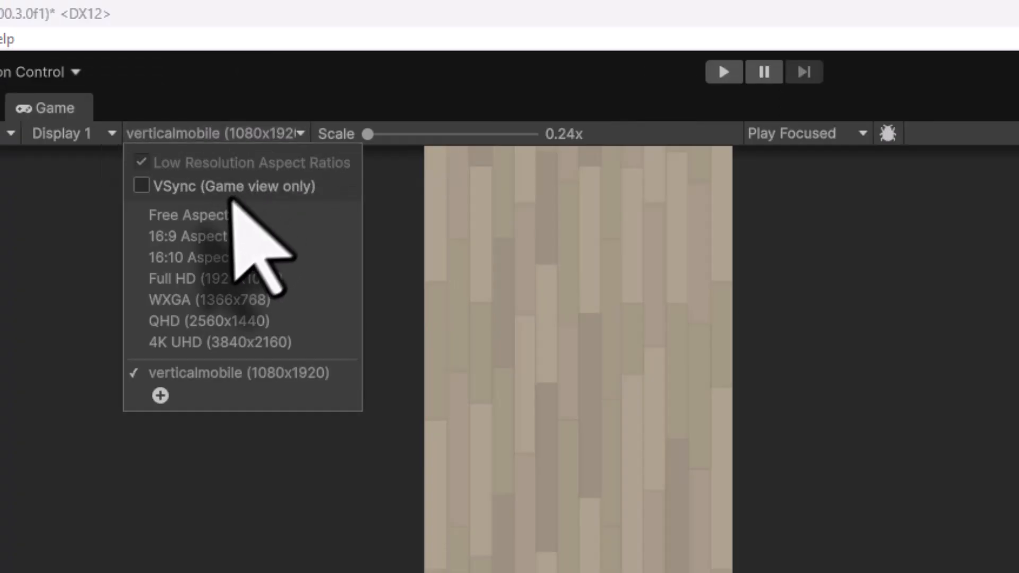
click(222, 213)
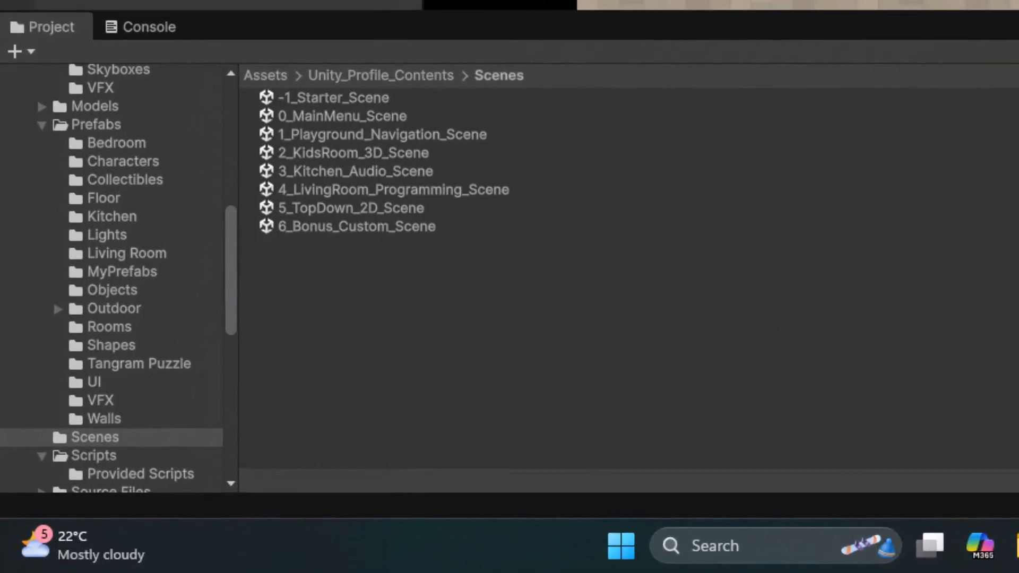
Open the Characters folder under Unity_Profile_Contents > Sprites in the project assets.
click(267, 71)
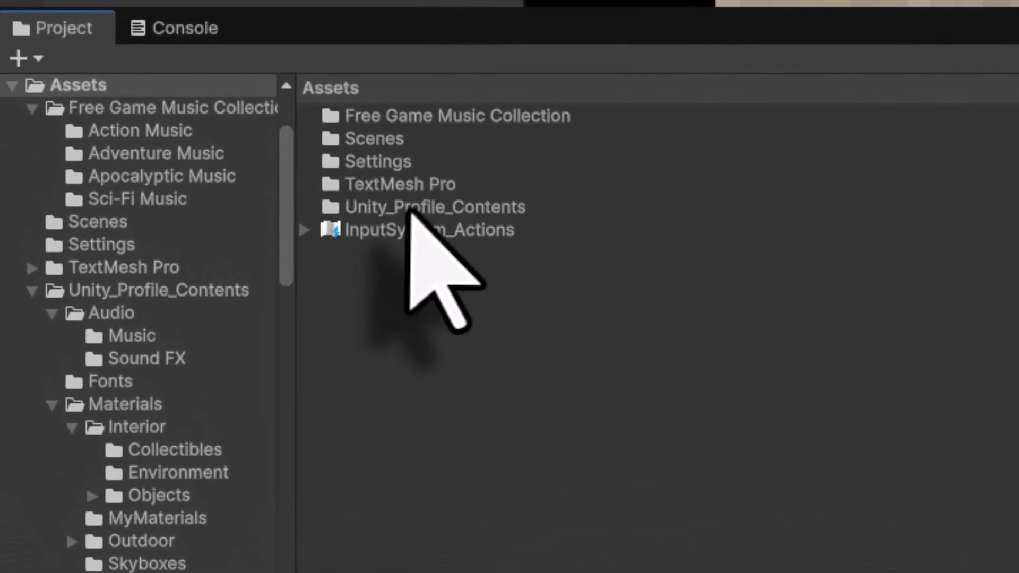
click(331, 167)
double_click(536, 273)
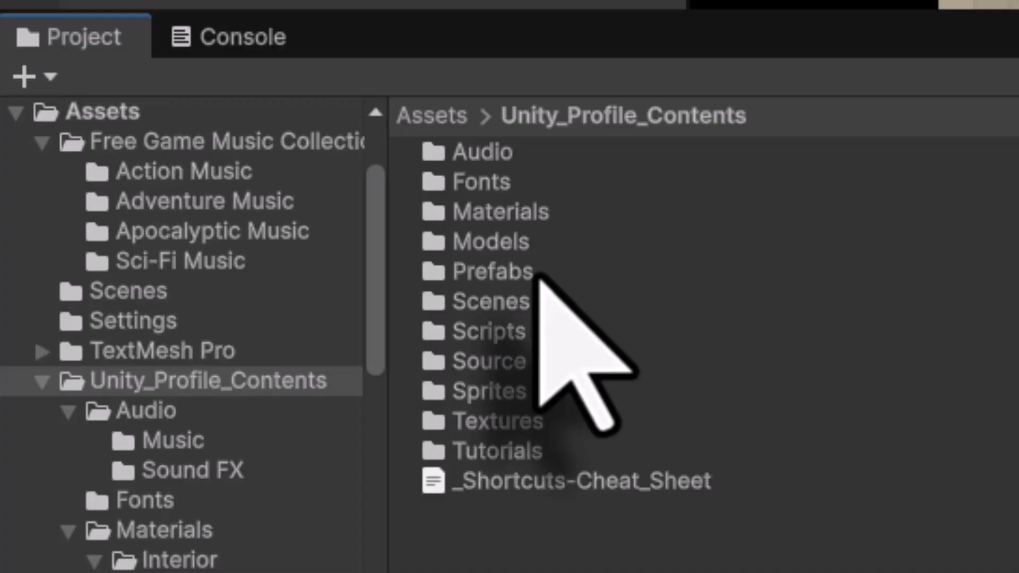
double_click(486, 390)
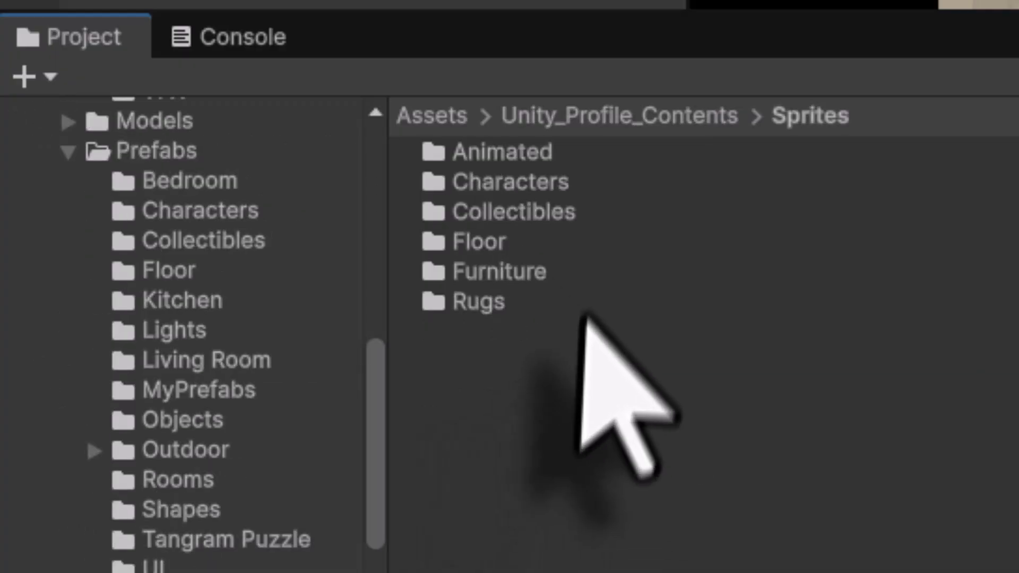
double_click(525, 184)
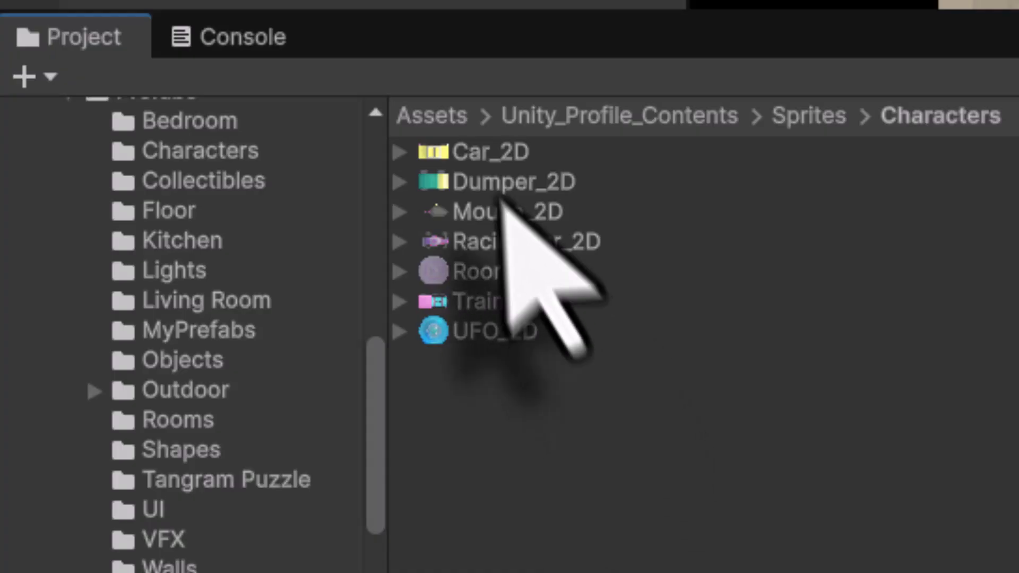
Preview the Car_2D, Dumper_2D, Mouse_2D, RacingCar_2D, Roomba_2D, Train_2D and UFO_2D character sprites.
click(479, 156)
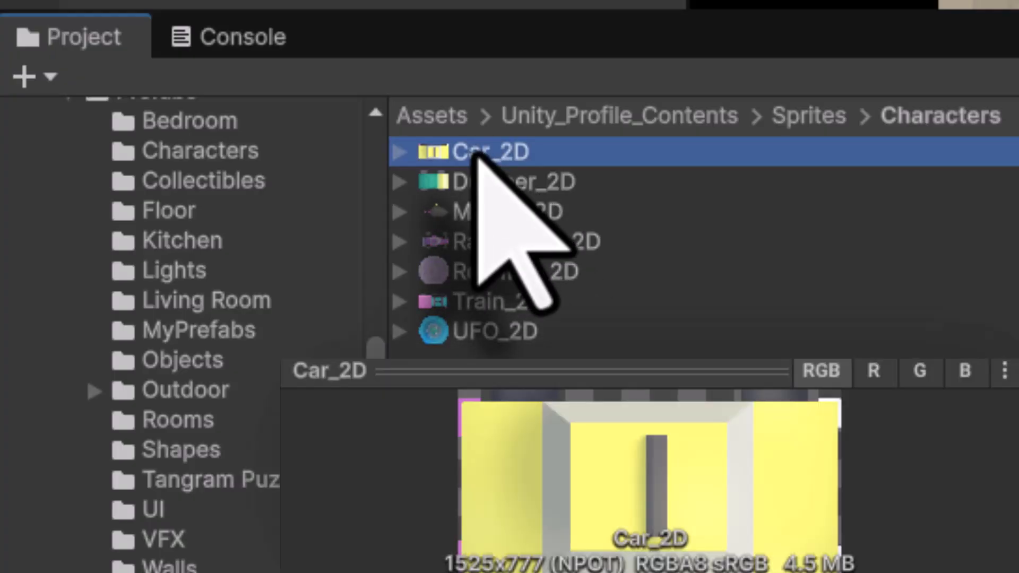
click(480, 186)
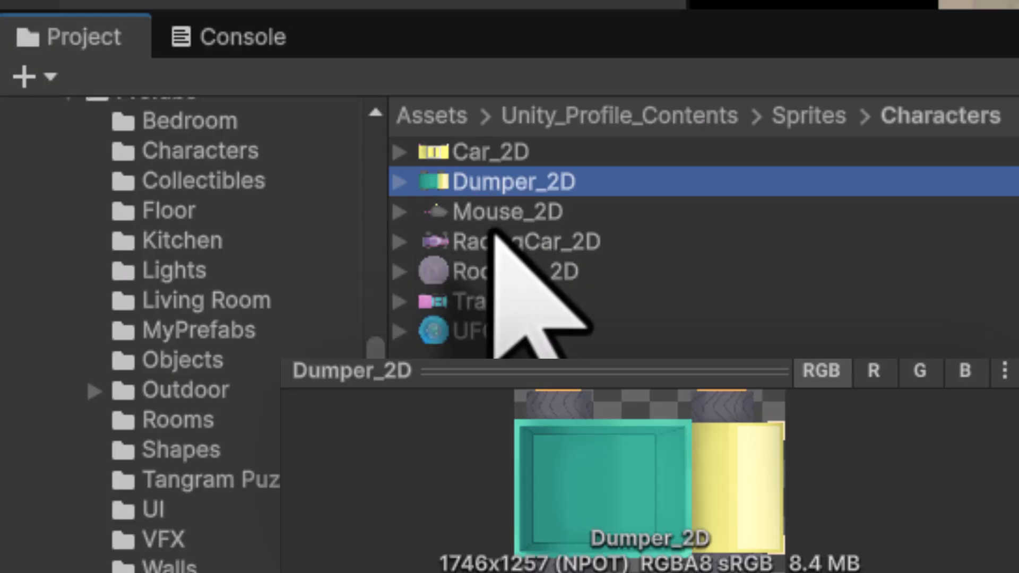
click(496, 215)
click(503, 248)
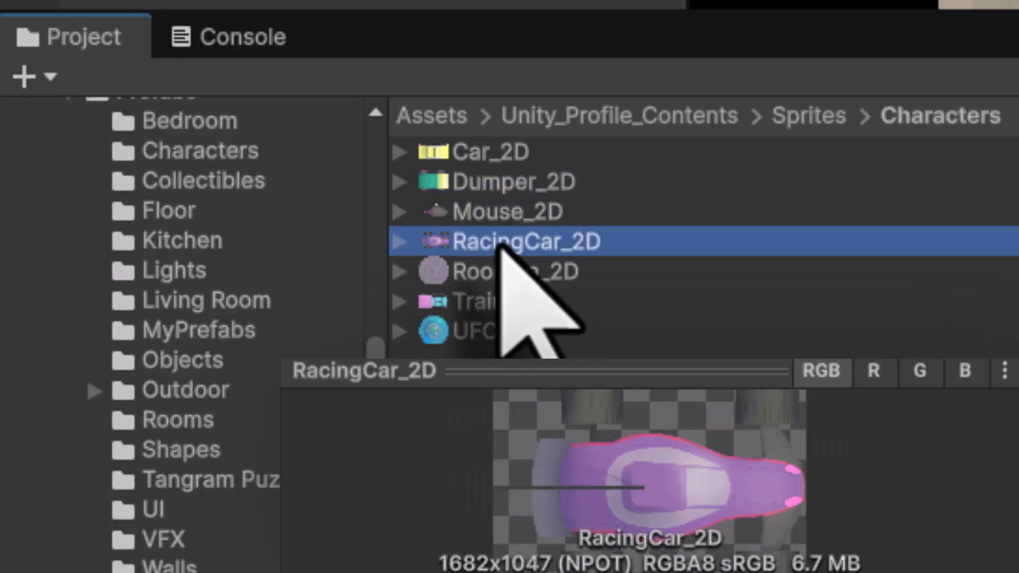
click(489, 273)
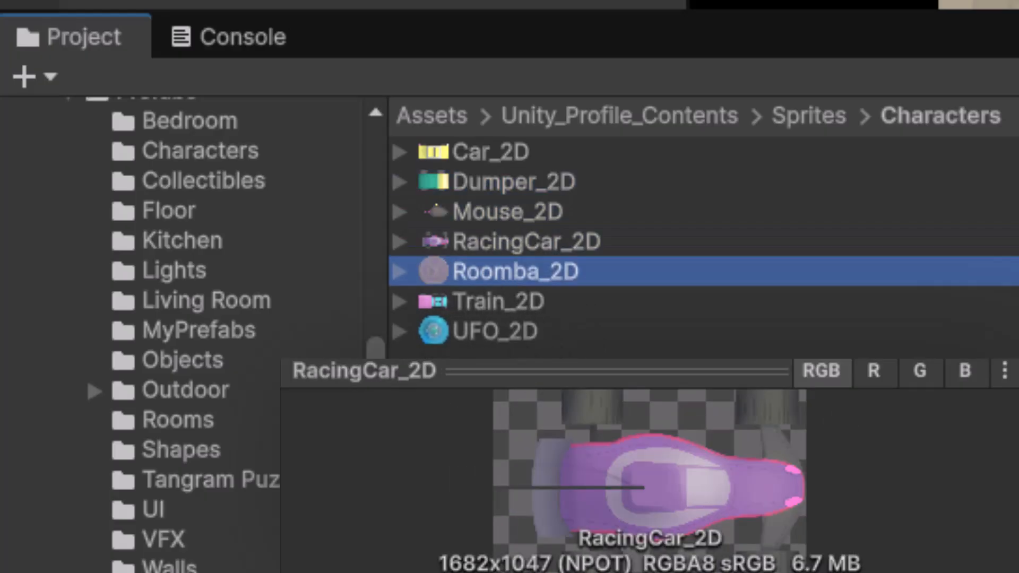
click(503, 297)
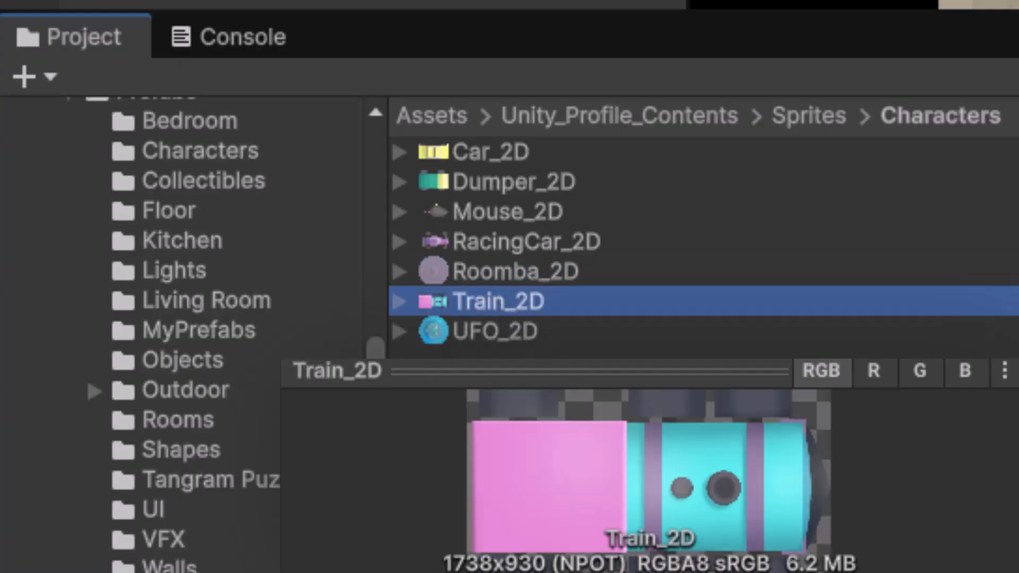
click(503, 334)
Add the Roomba_2D sprite to the scene hierarchy and move it along X to about -7.63, near the floor's left edge.
click(503, 276)
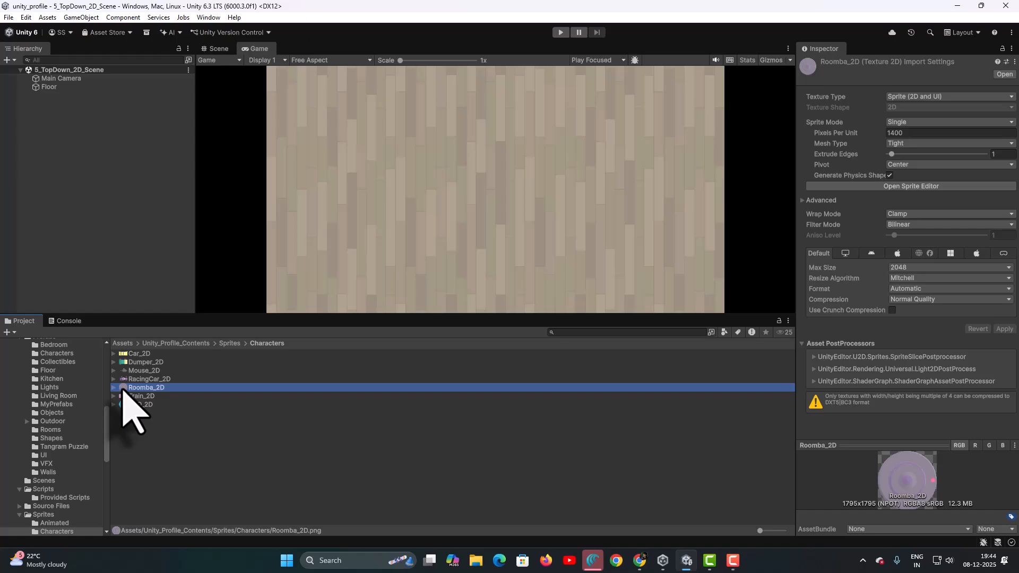
drag(424, 278, 482, 222)
drag(133, 372, 77, 192)
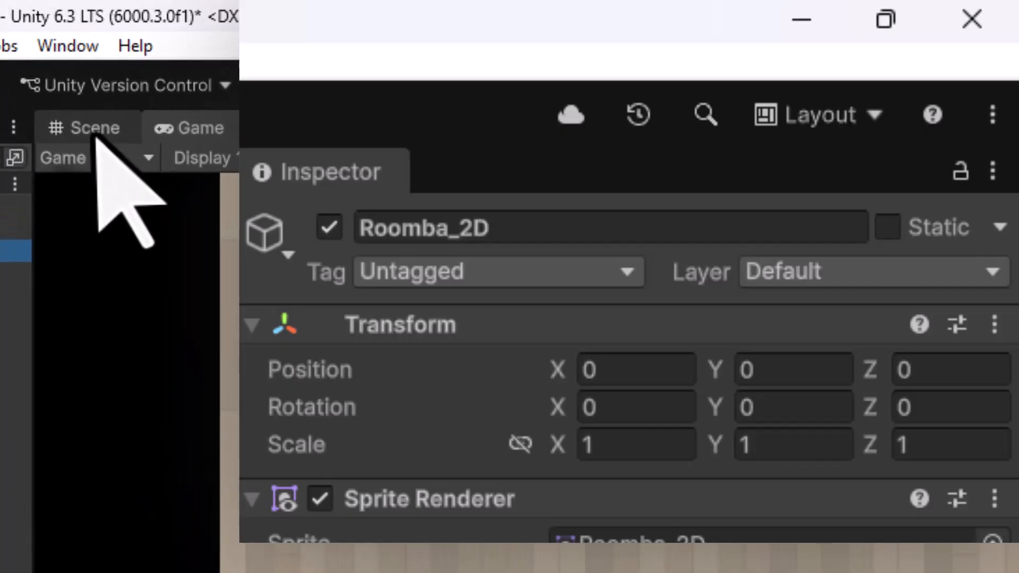
click(98, 134)
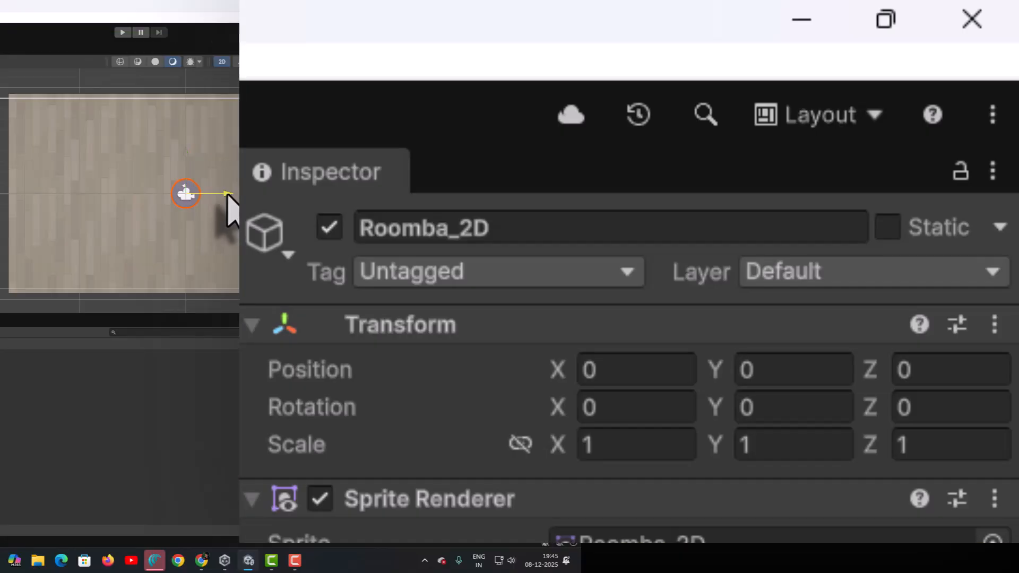
drag(228, 196, 66, 193)
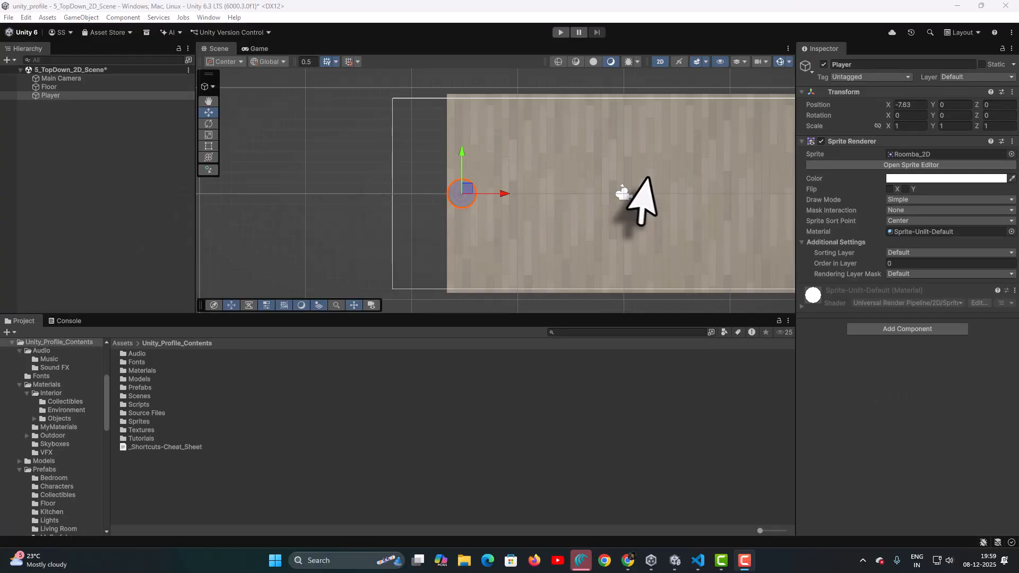
Add a Rigidbody 2D component to the Player object.
click(35, 96)
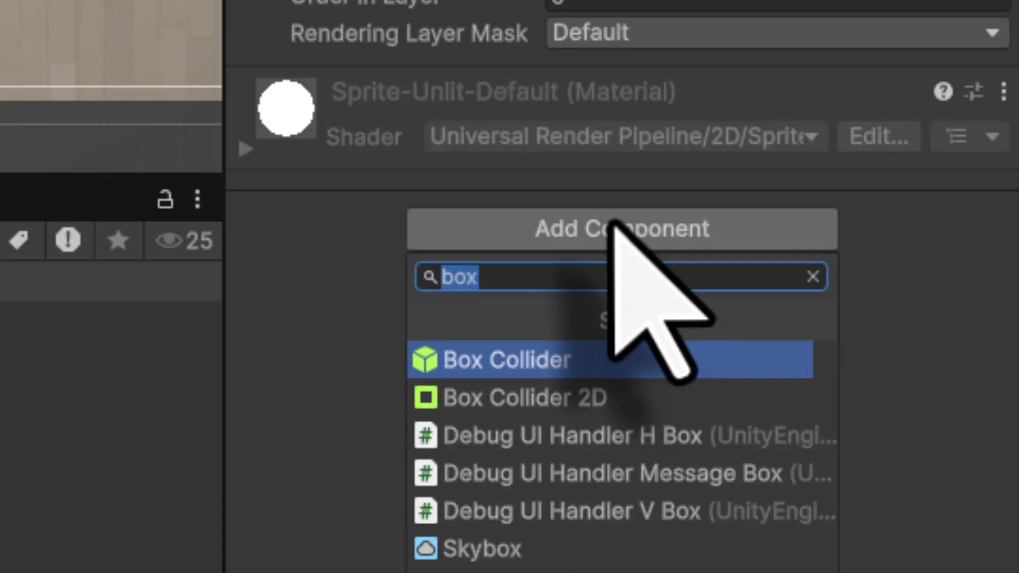
text(rigid)
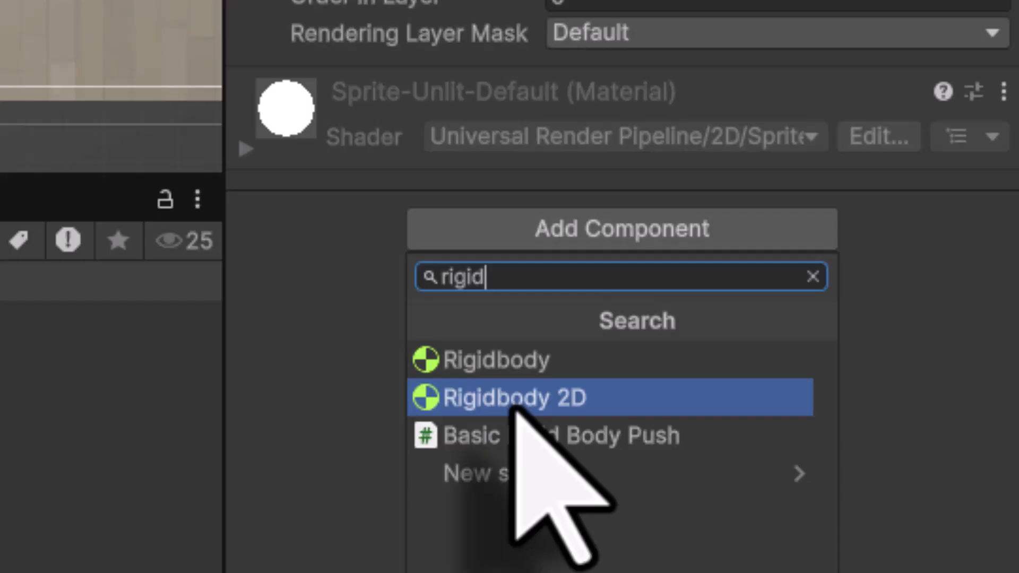
click(514, 404)
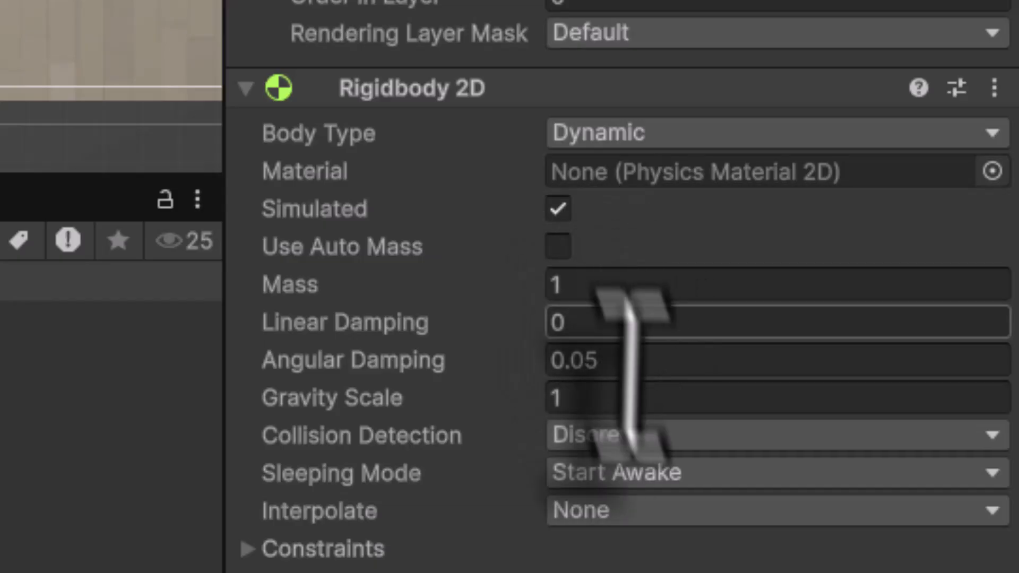
Save the scene and play-test the Player with the default Rigidbody 2D gravity.
click(15, 30)
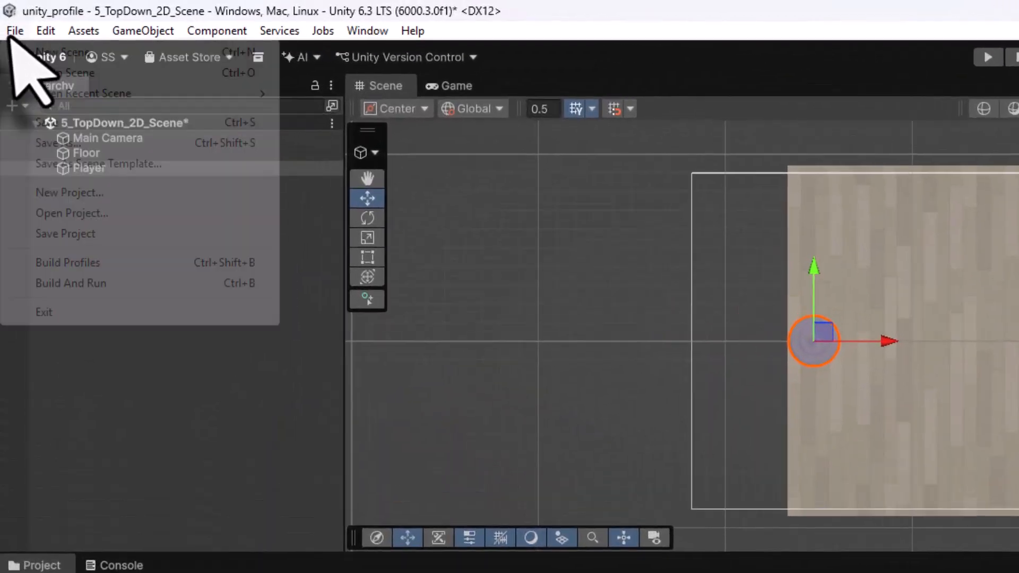
click(46, 114)
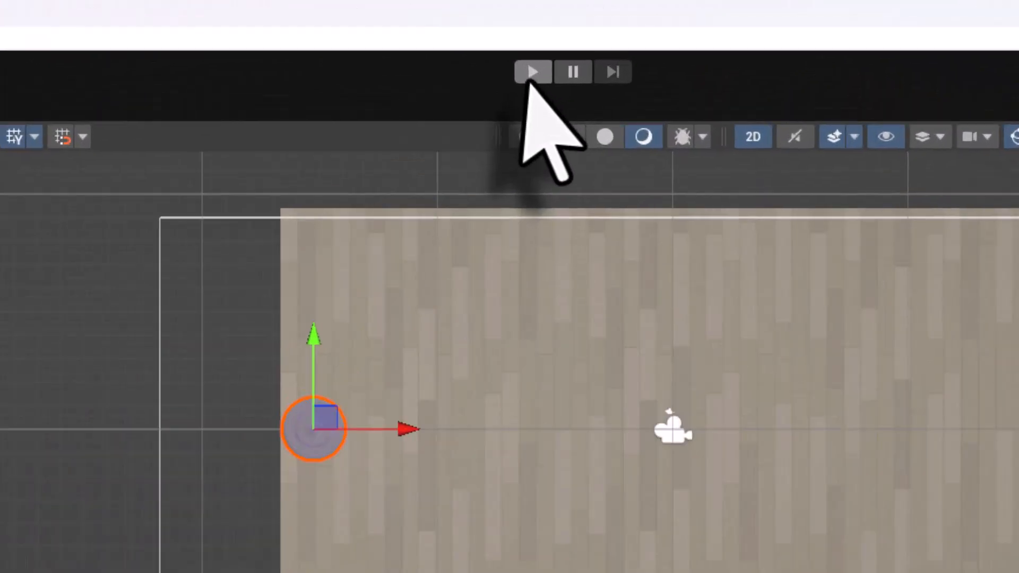
click(727, 39)
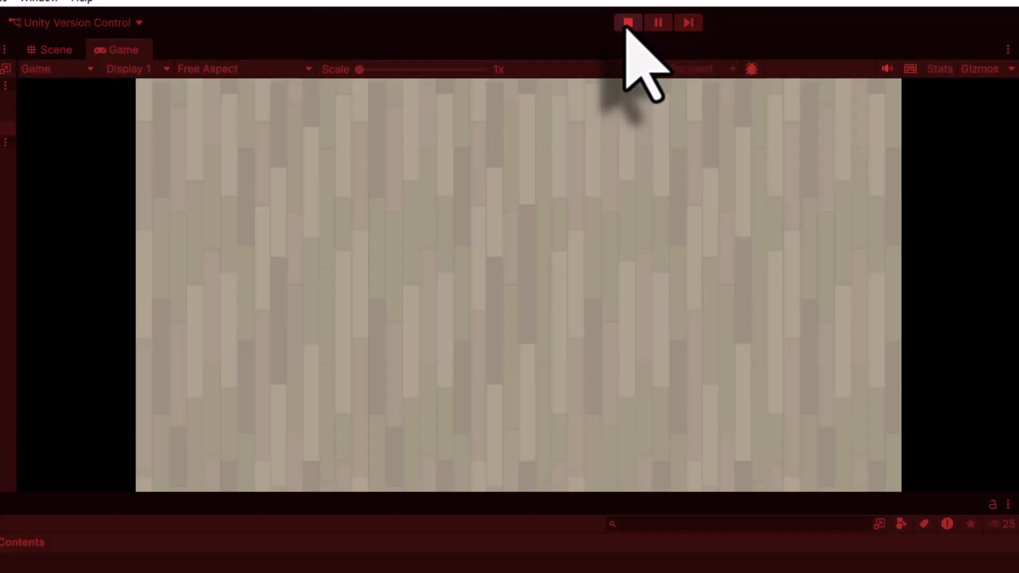
click(628, 0)
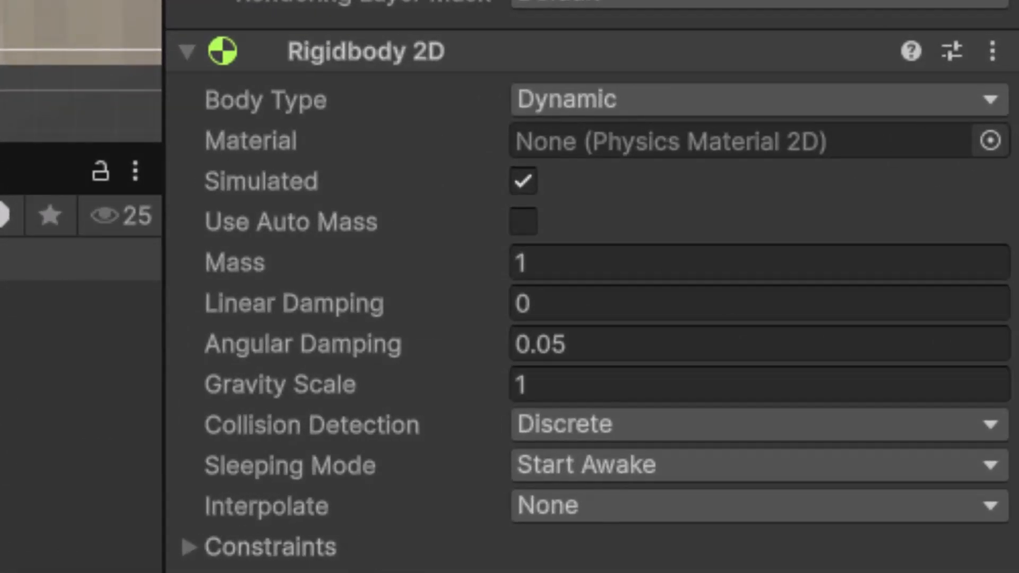
Set the Gravity Scale of the Player's Rigidbody 2D to 0 and save the scene.
click(519, 385)
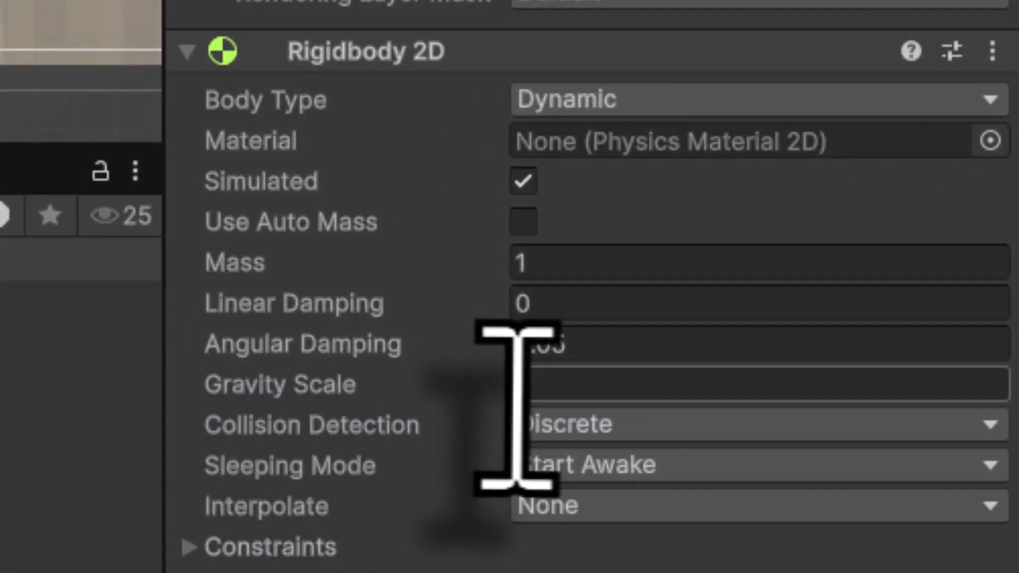
click(572, 393)
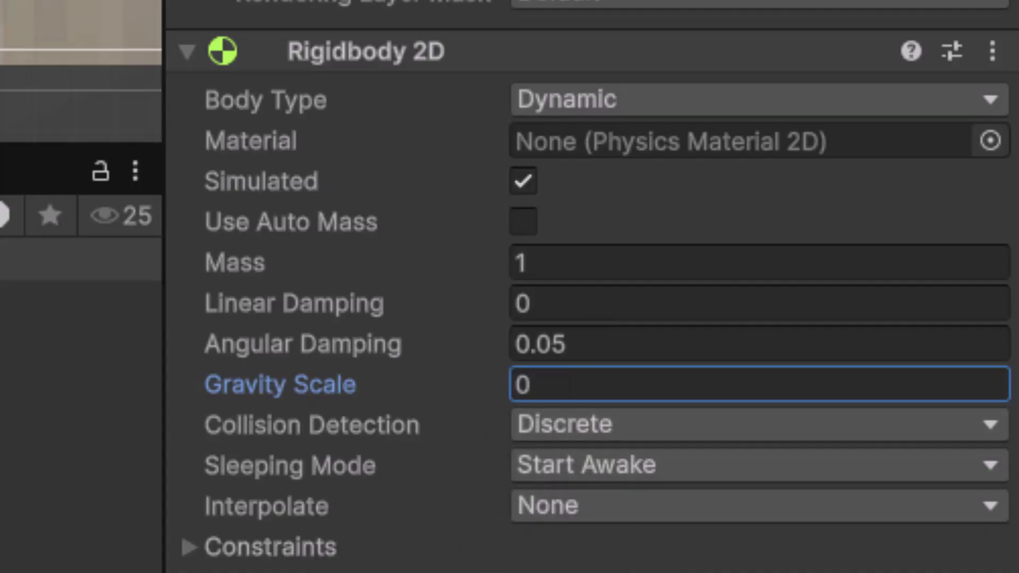
click(18, 41)
click(69, 166)
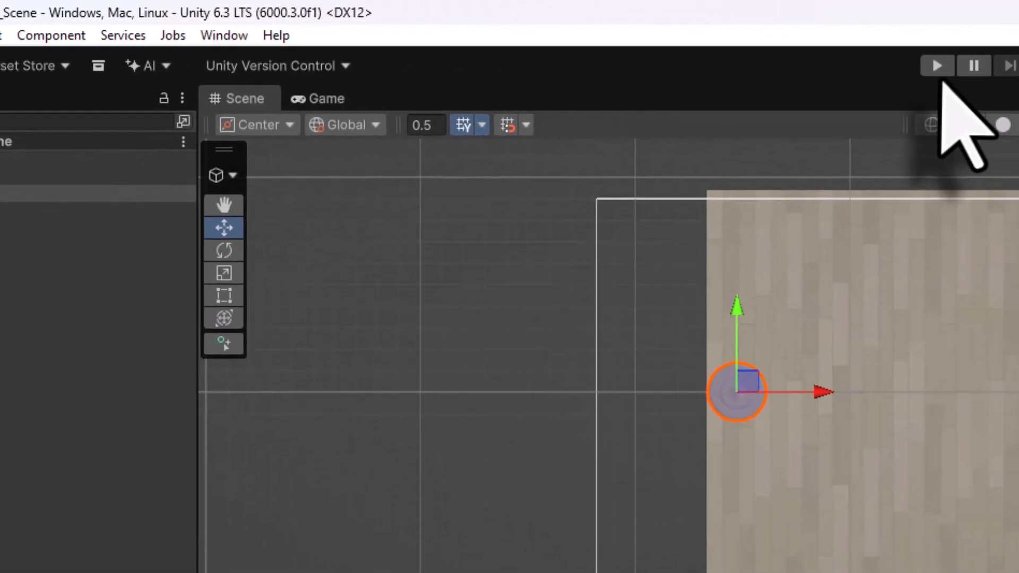
Run the game to check how the Player behaves with zero gravity, and stop it.
click(945, 72)
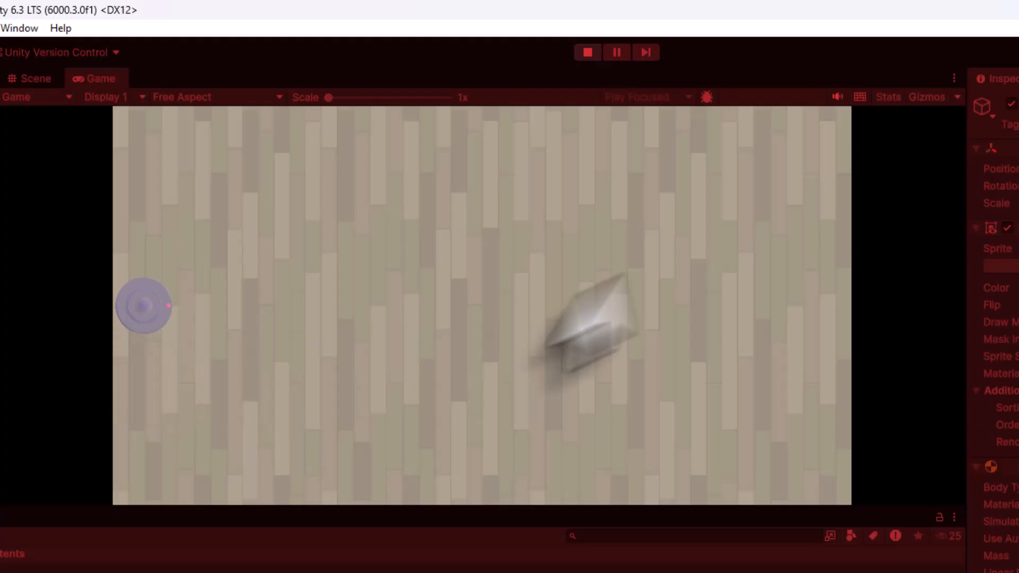
click(588, 52)
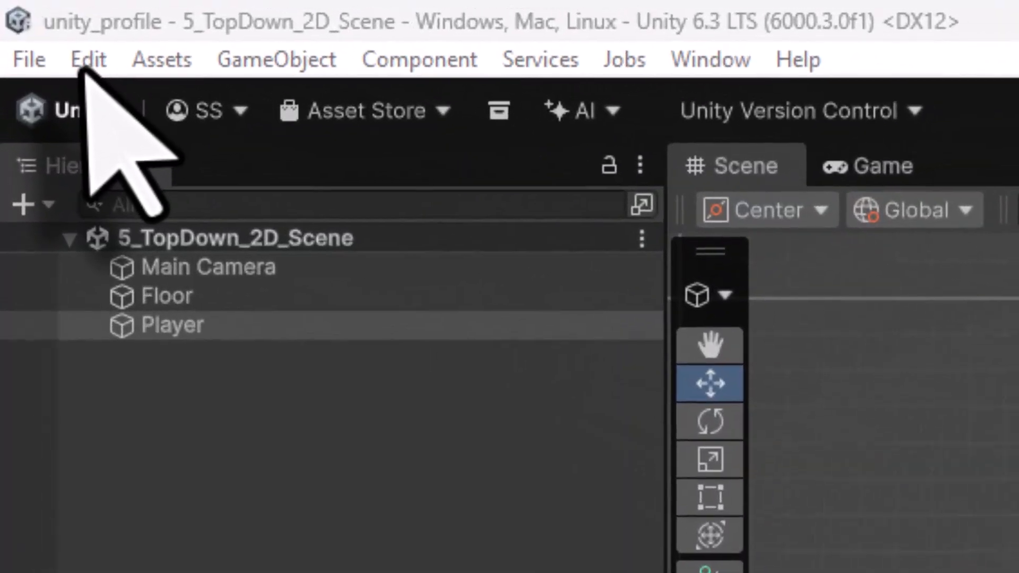
Open the Project Settings and view the project-wide Input Actions of the Input System Package.
click(25, 17)
click(489, 431)
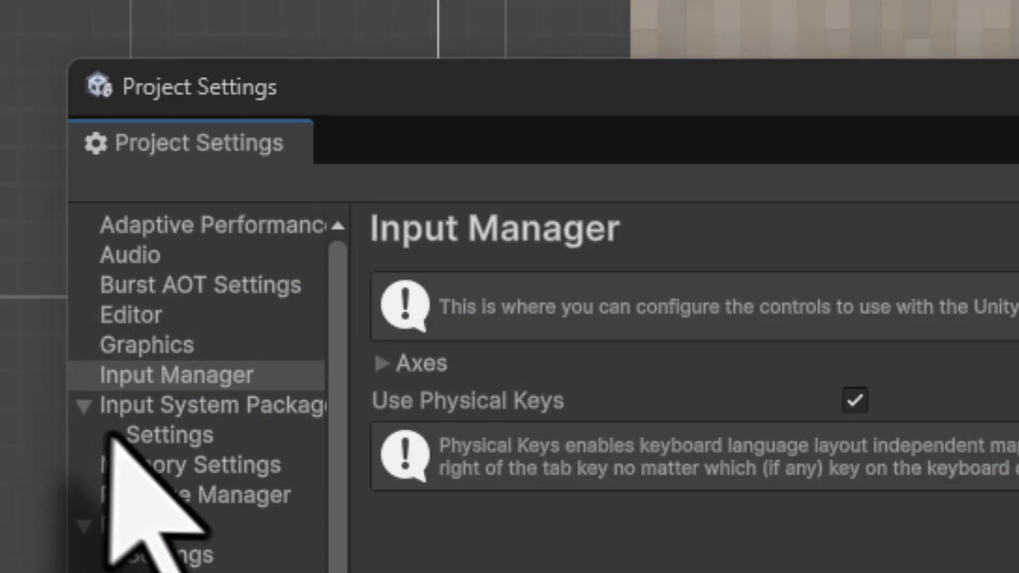
click(83, 407)
click(180, 406)
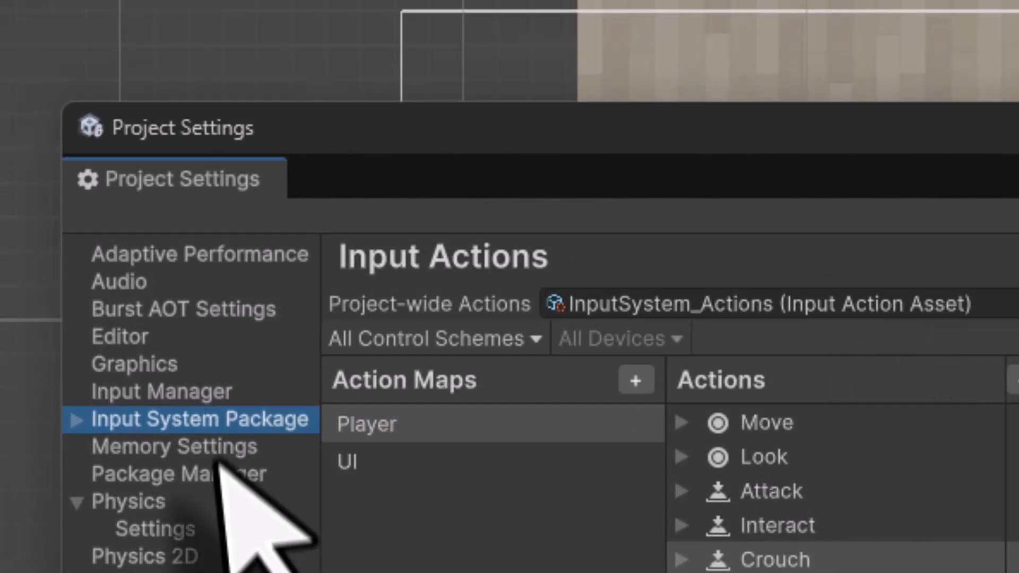
Examine the button assignments of the Horizontal and Vertical axes in the Input Manager, and close the Project Settings.
click(202, 393)
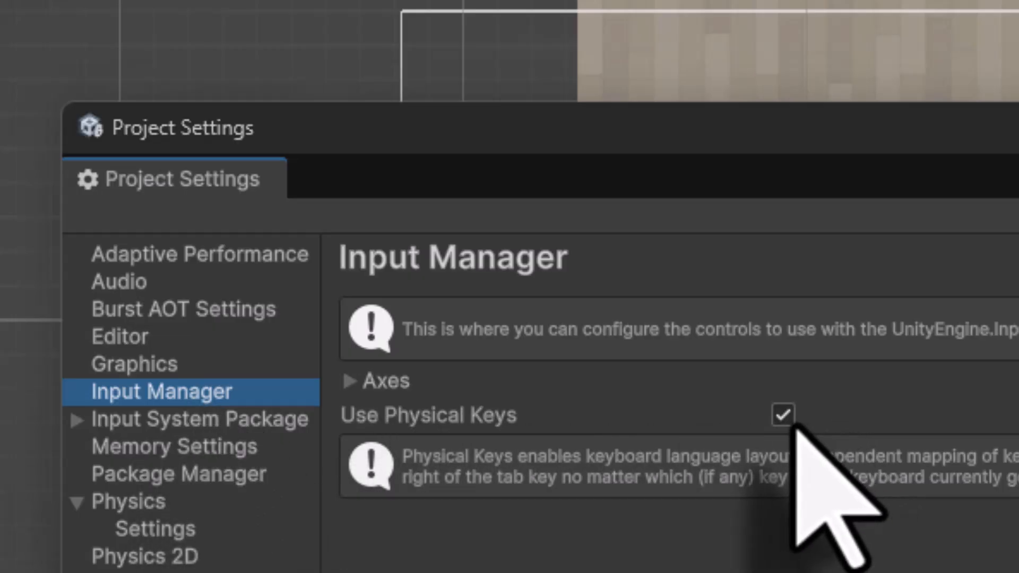
click(348, 382)
click(311, 345)
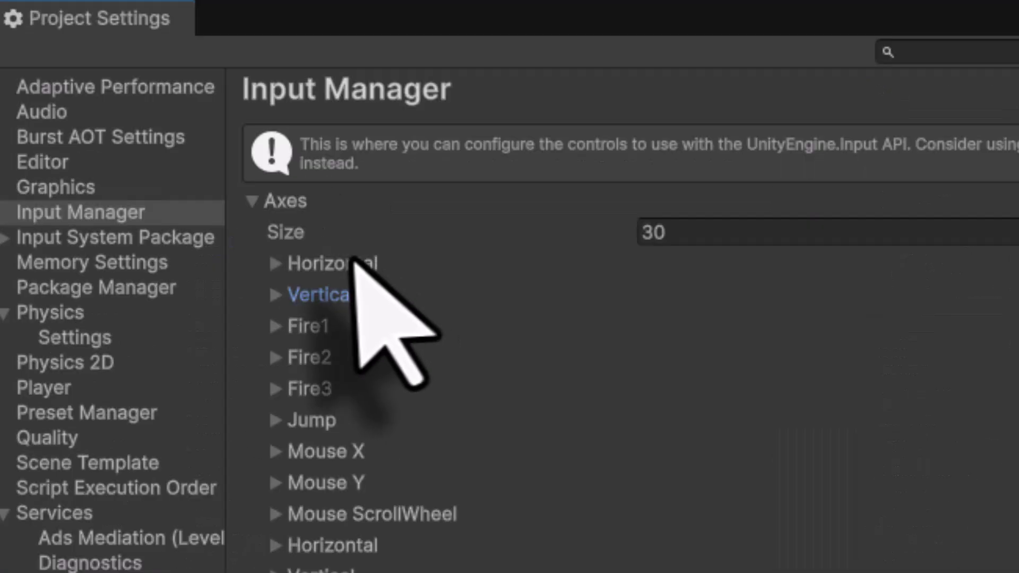
click(275, 263)
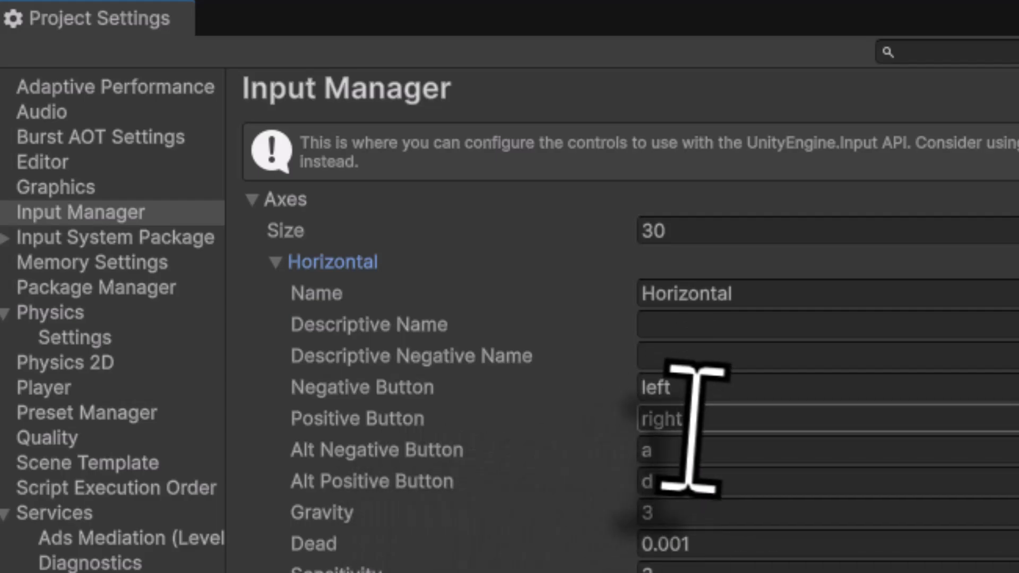
click(274, 264)
click(274, 295)
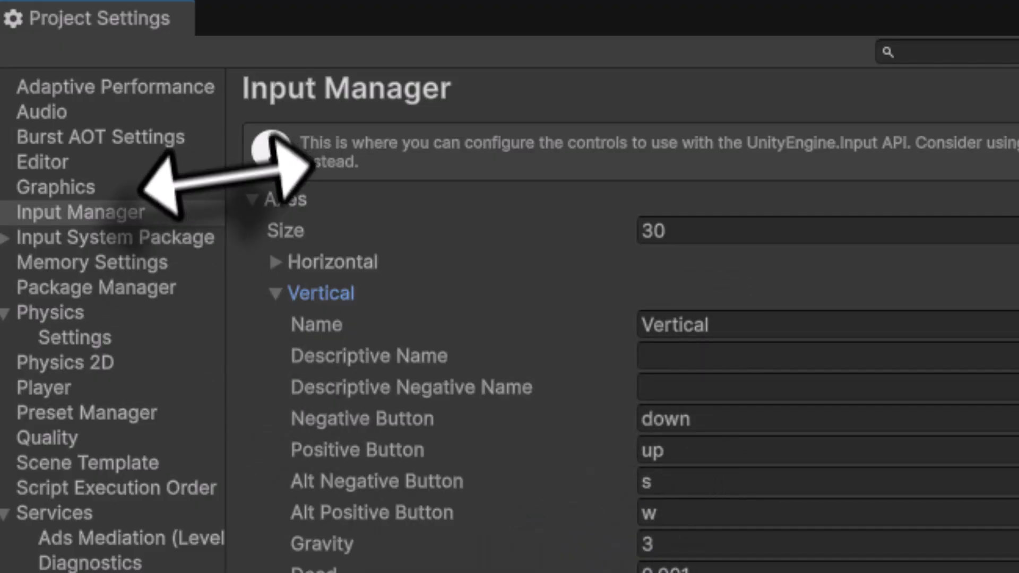
click(275, 293)
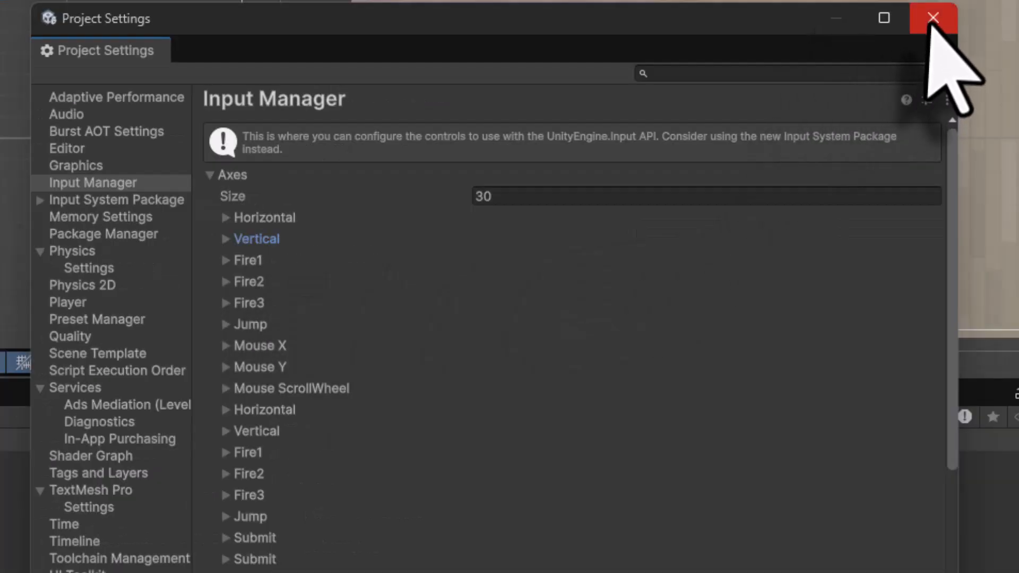
click(930, 16)
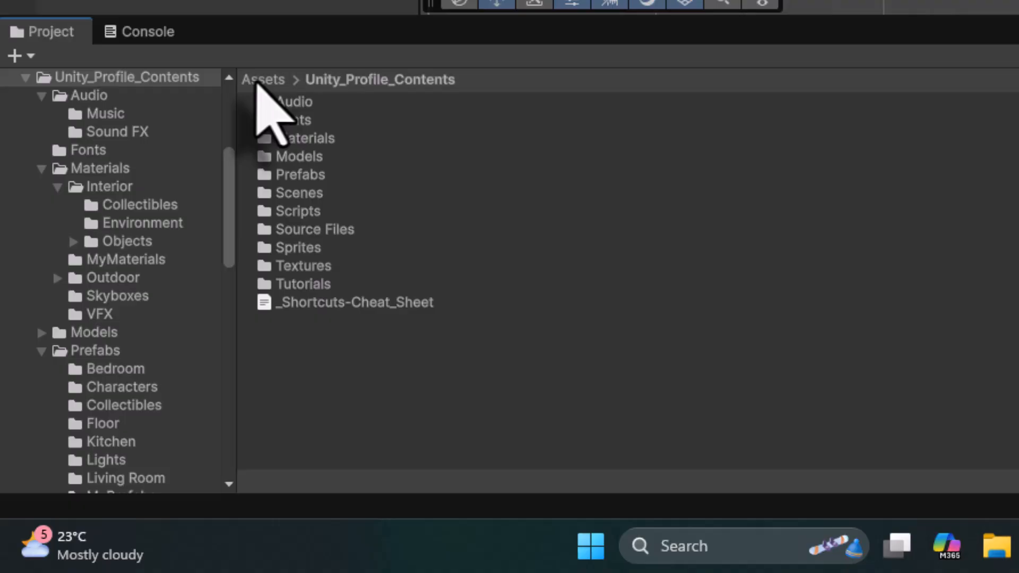
Open the Provided Scripts folder under Unity_Profile_Contents > Scripts and select the PlayerController2D script.
click(257, 84)
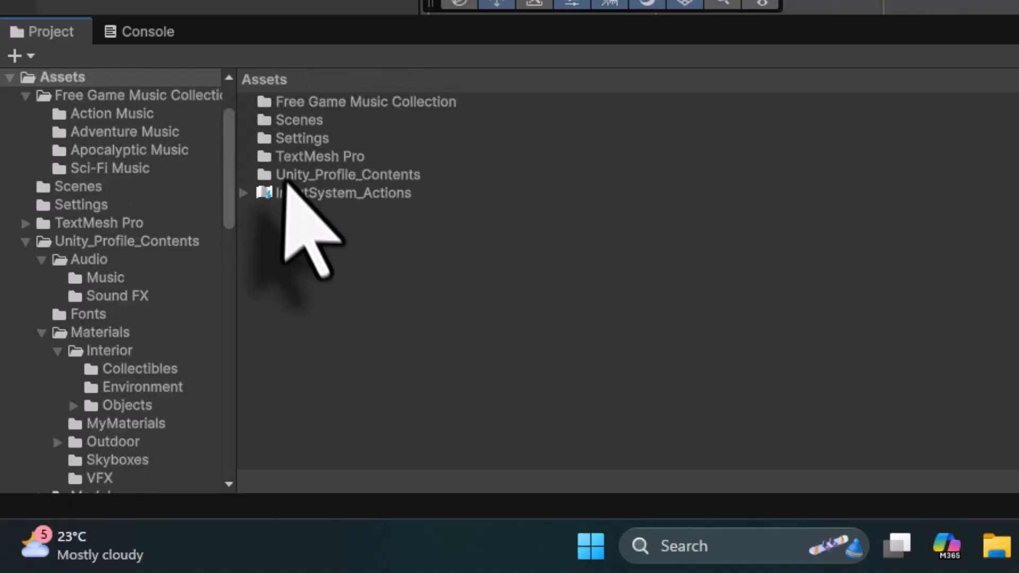
double_click(302, 175)
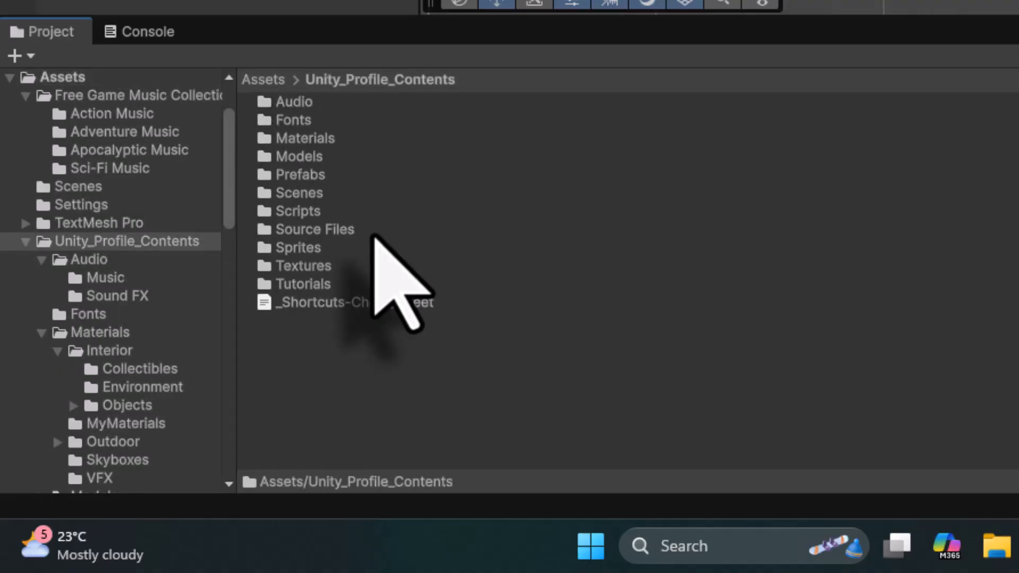
double_click(306, 209)
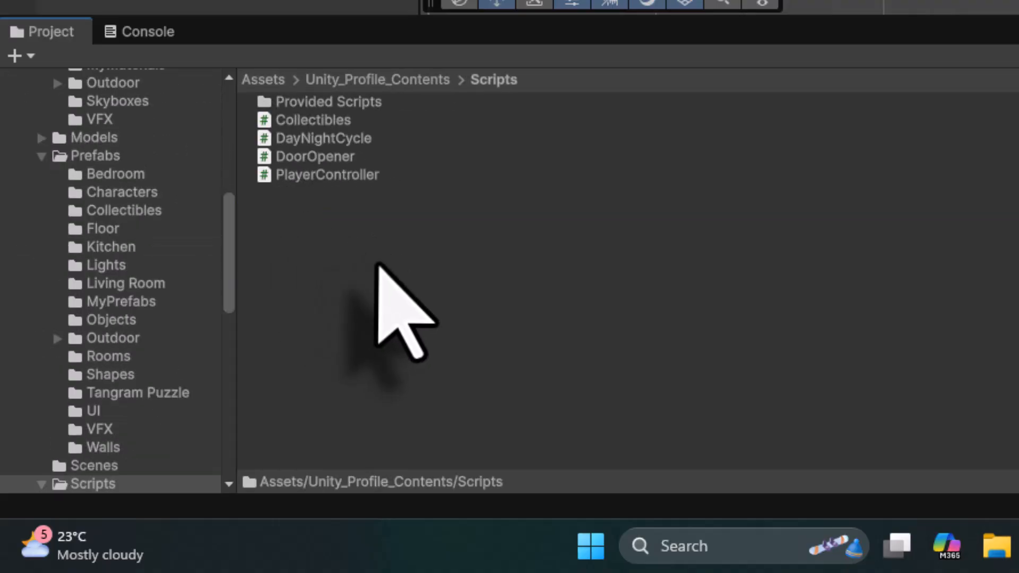
click(342, 101)
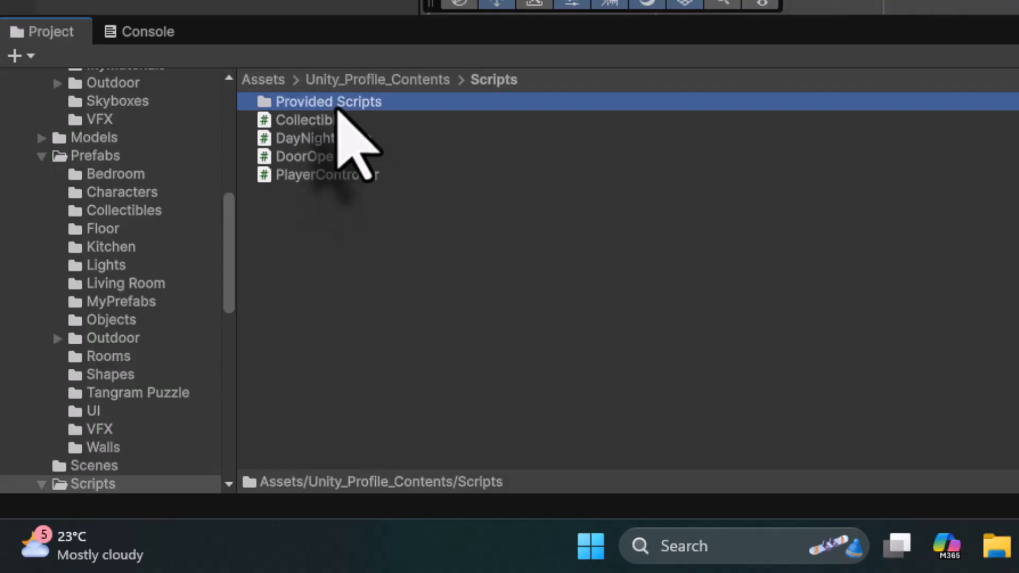
double_click(267, 102)
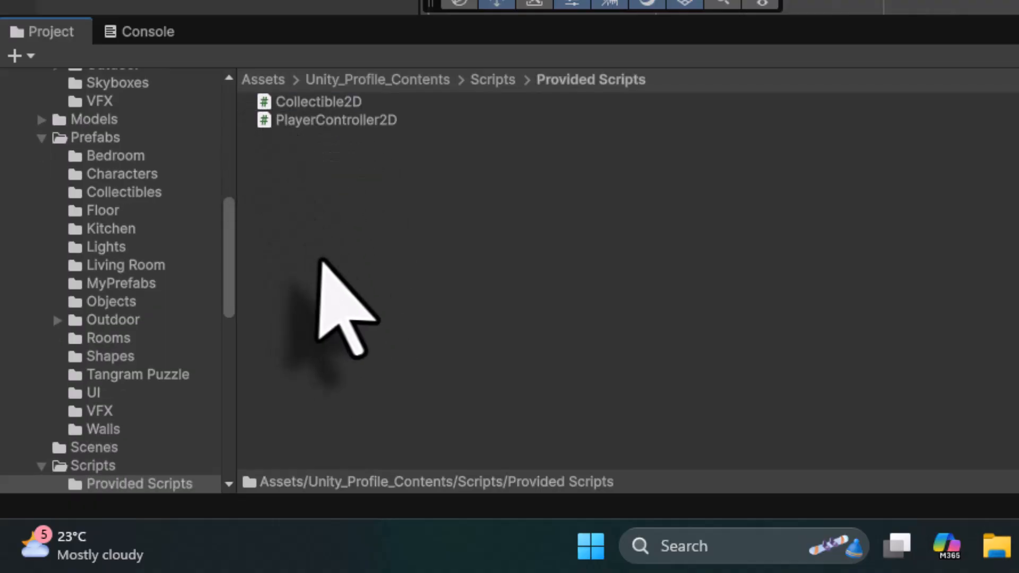
click(332, 121)
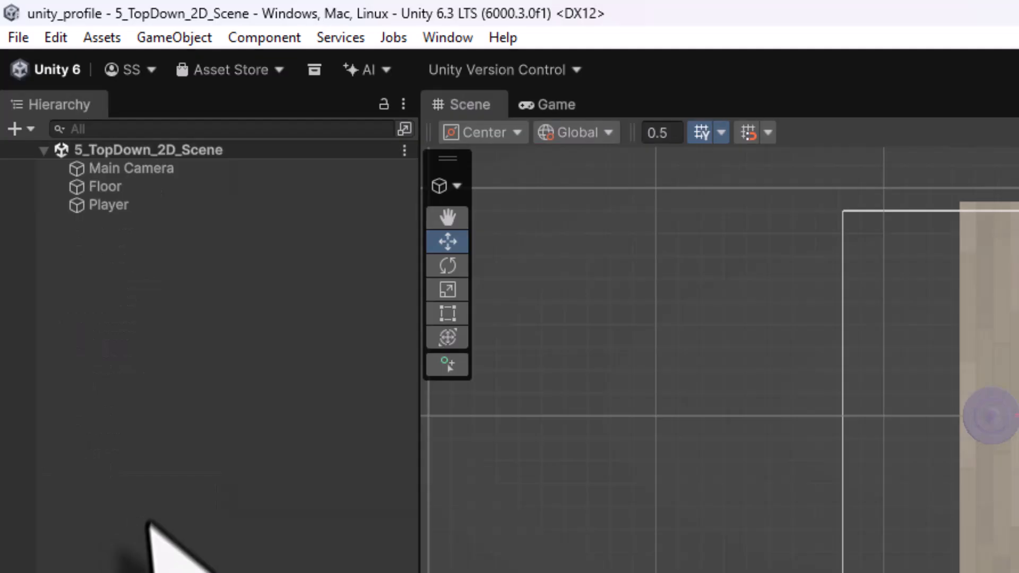
Attach the PlayerController2D script from Provided Scripts to the Player object and save the scene.
click(104, 206)
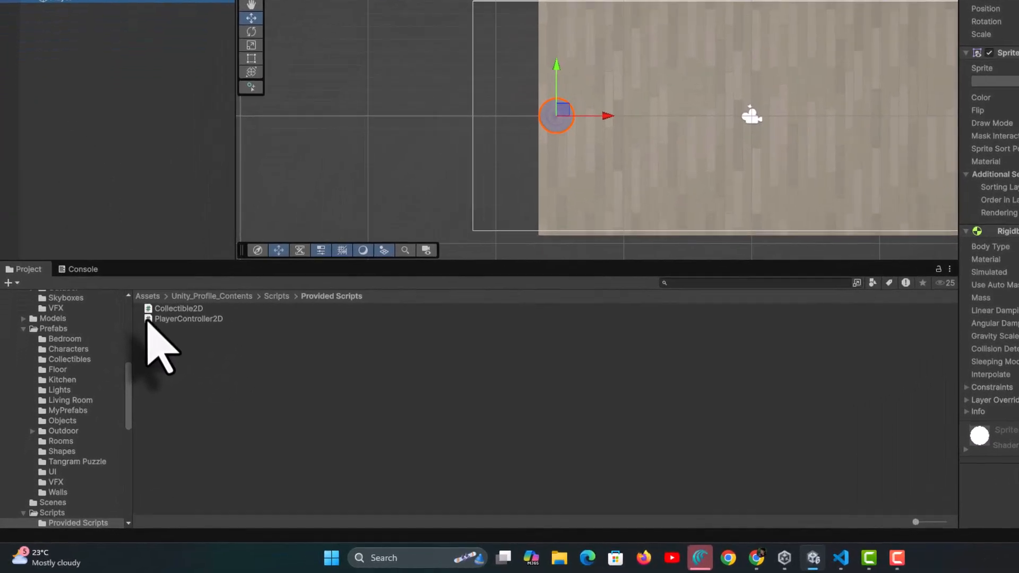
click(130, 363)
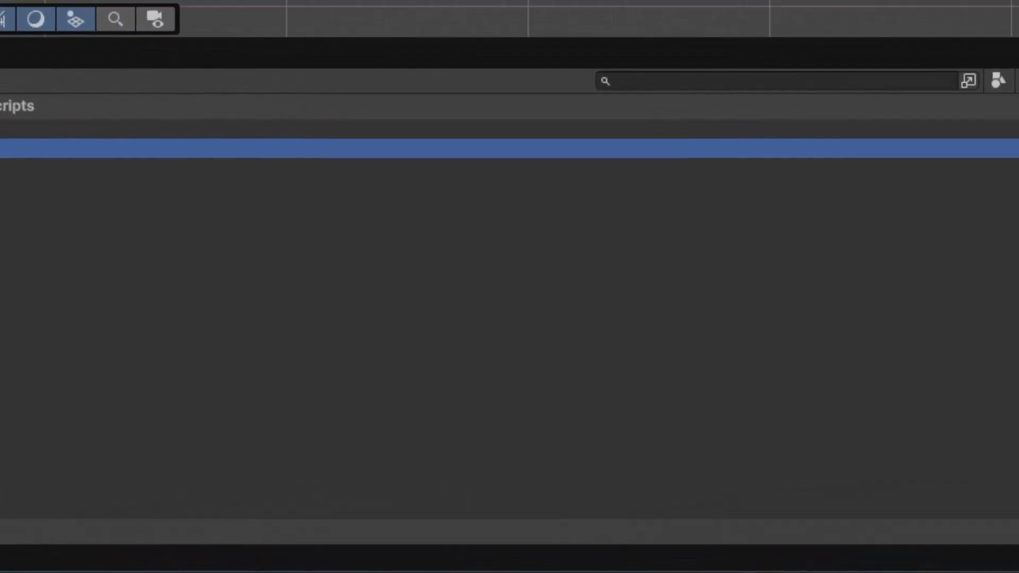
click(890, 432)
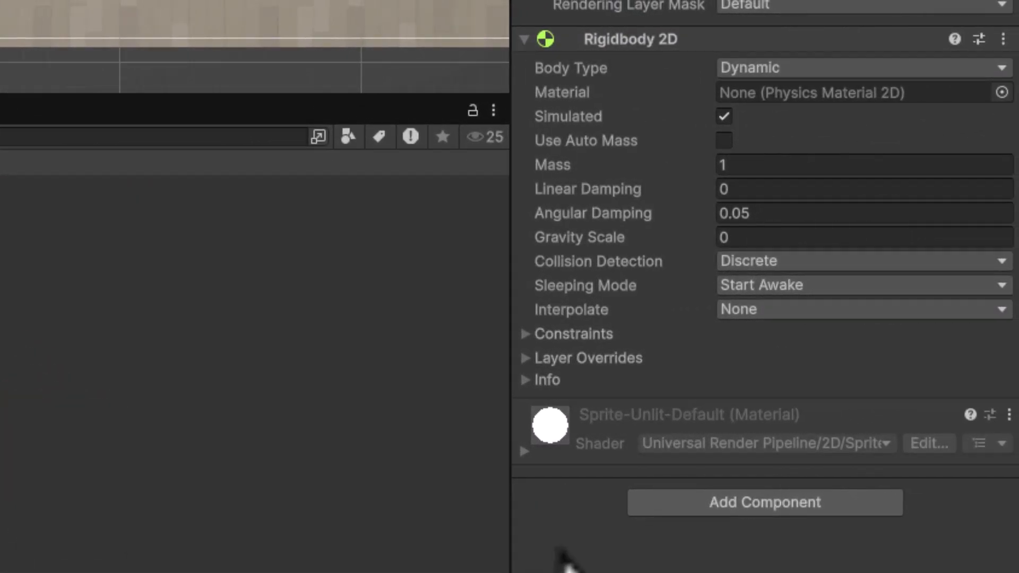
drag(566, 560, 555, 553)
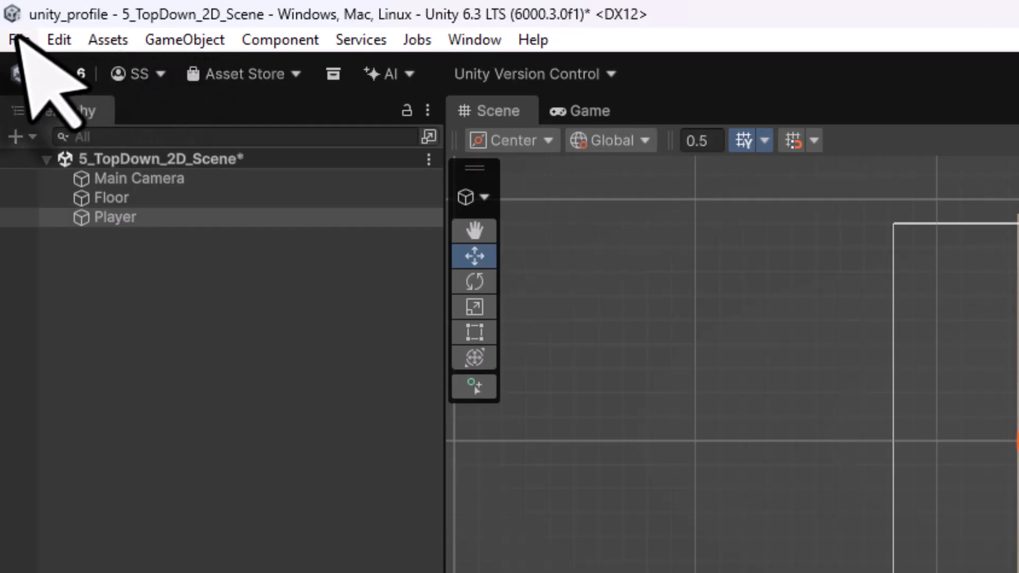
click(16, 39)
click(60, 158)
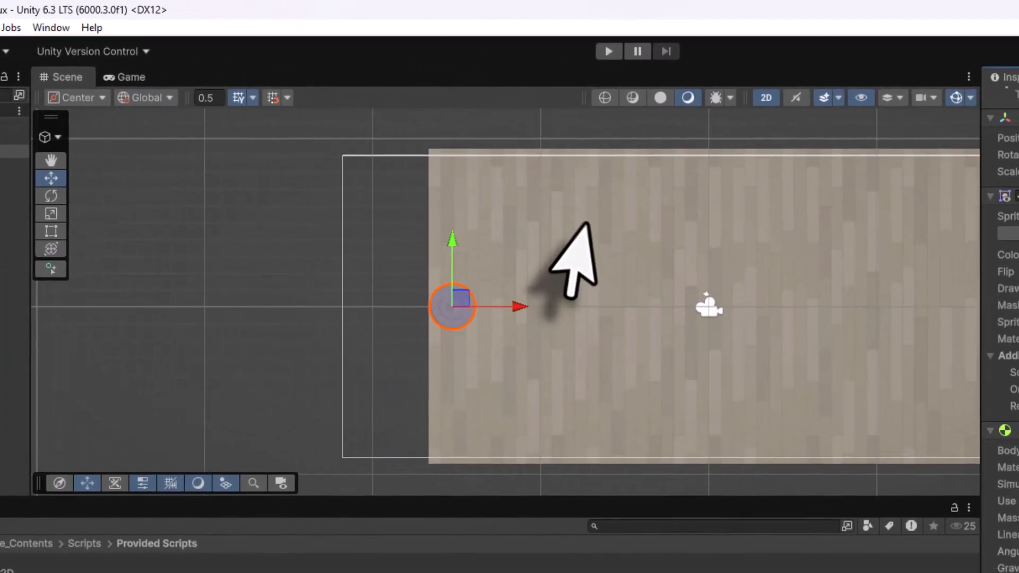
Run the game, steer the Player across the floor in all four directions to test the movement, and stop the game.
click(596, 51)
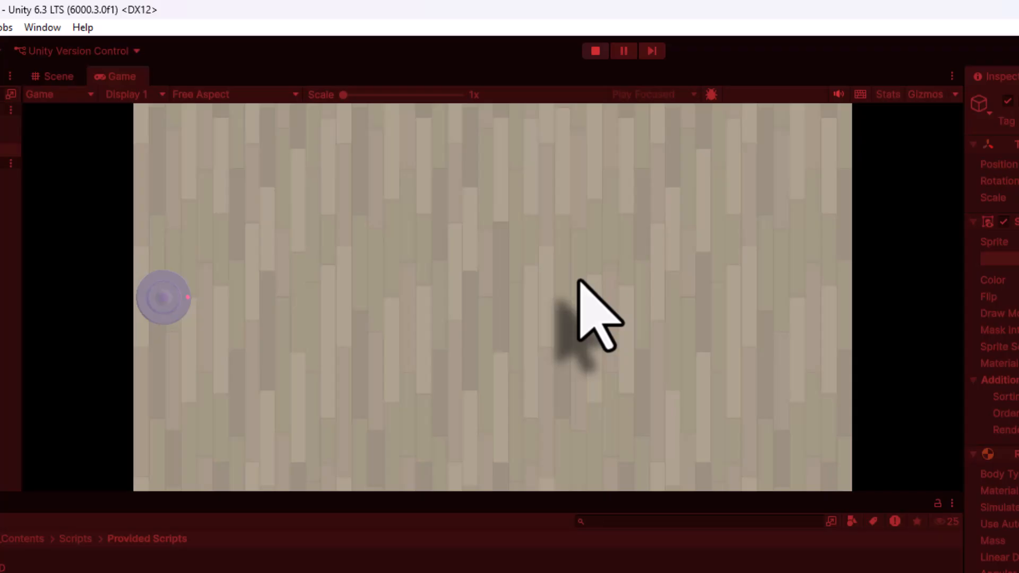
key(d)
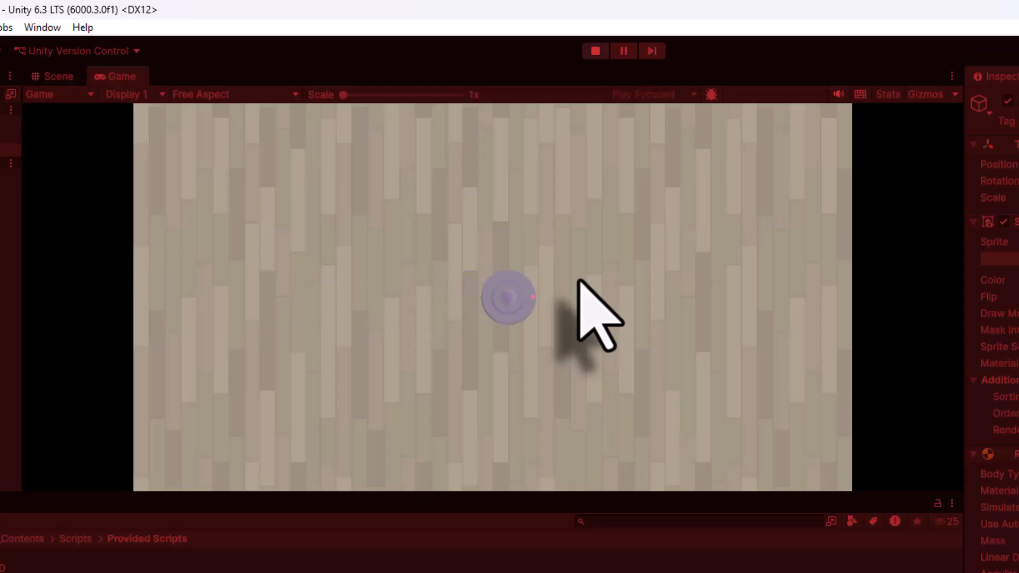
key(a)
key(s)
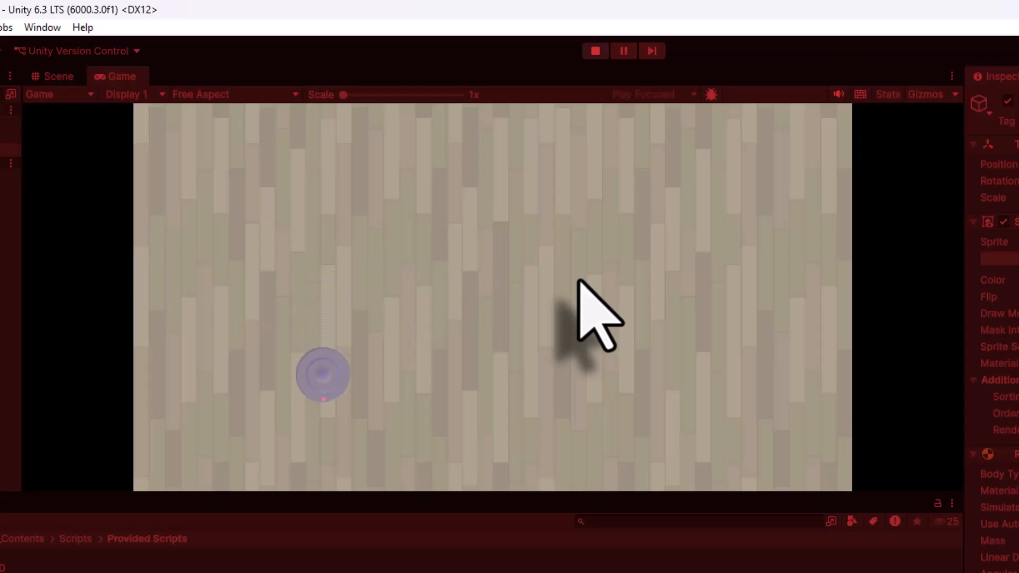
key(w)
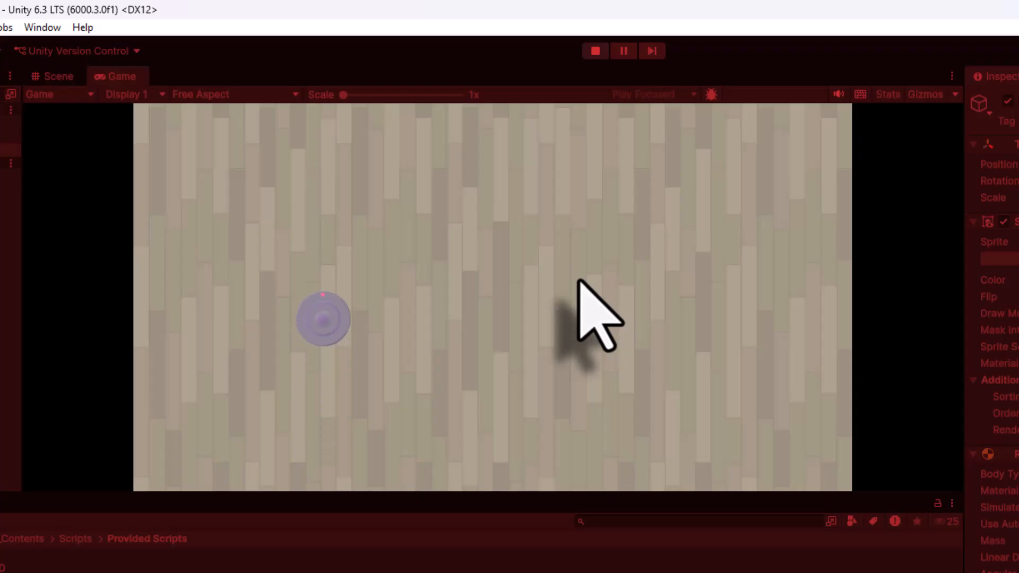
key(d)
key(s)
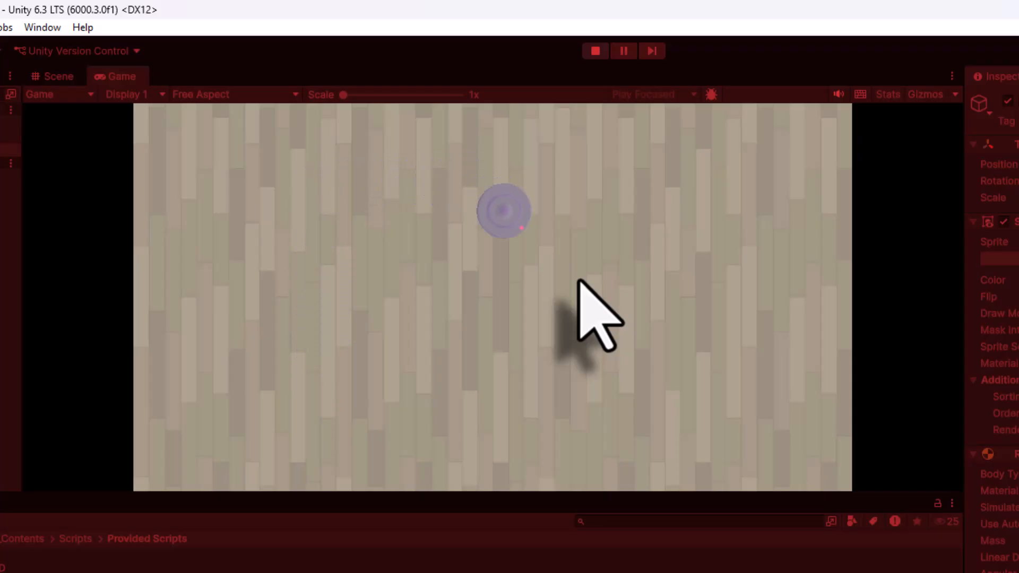
key(w)
key(a)
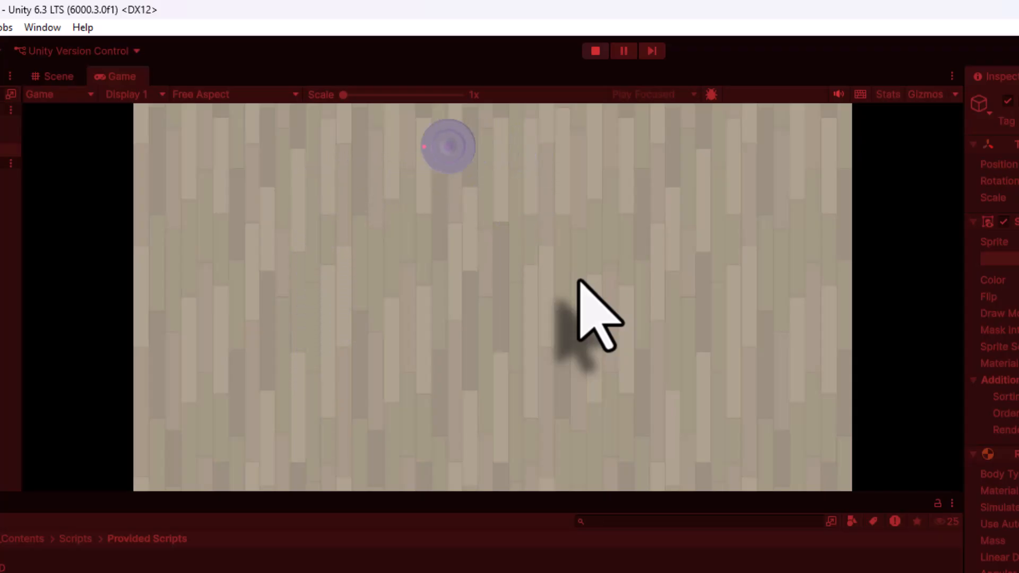
key(s)
key(d)
key(s)
key(a)
key(s)
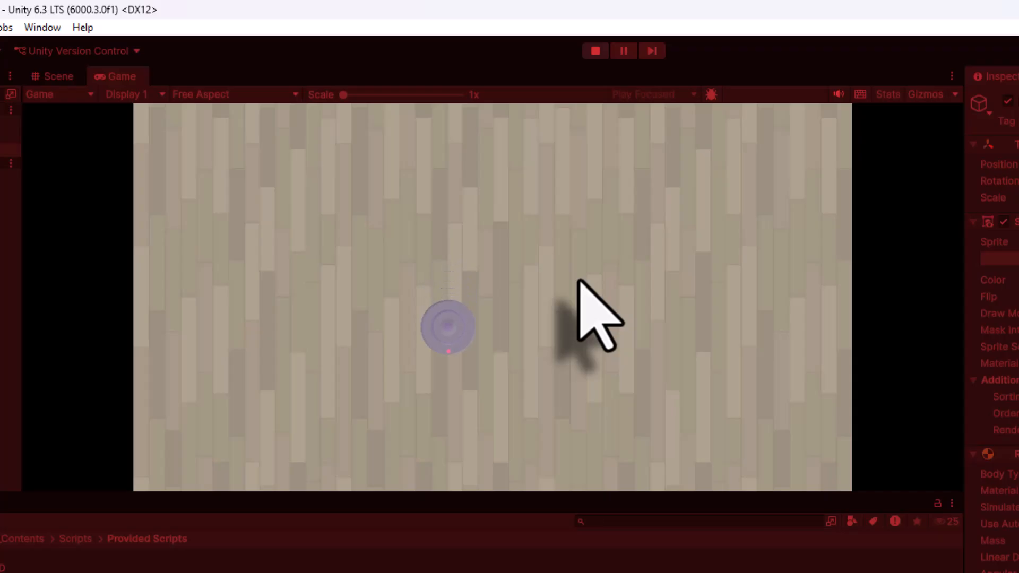
click(597, 52)
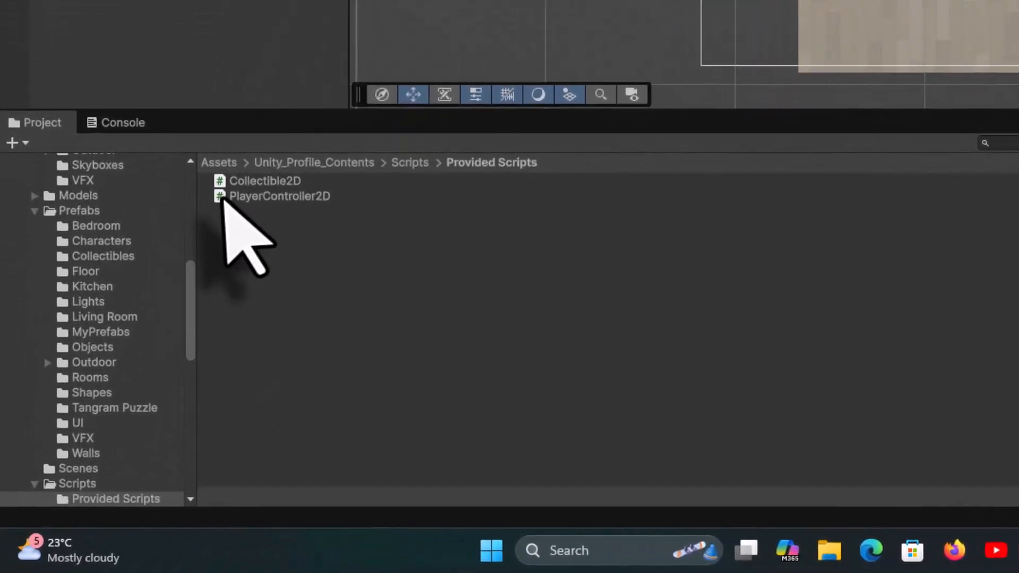
Open the PlayerController2D script in Visual Studio Code and review its code from the variables through to RotatePlayer.
click(3, 567)
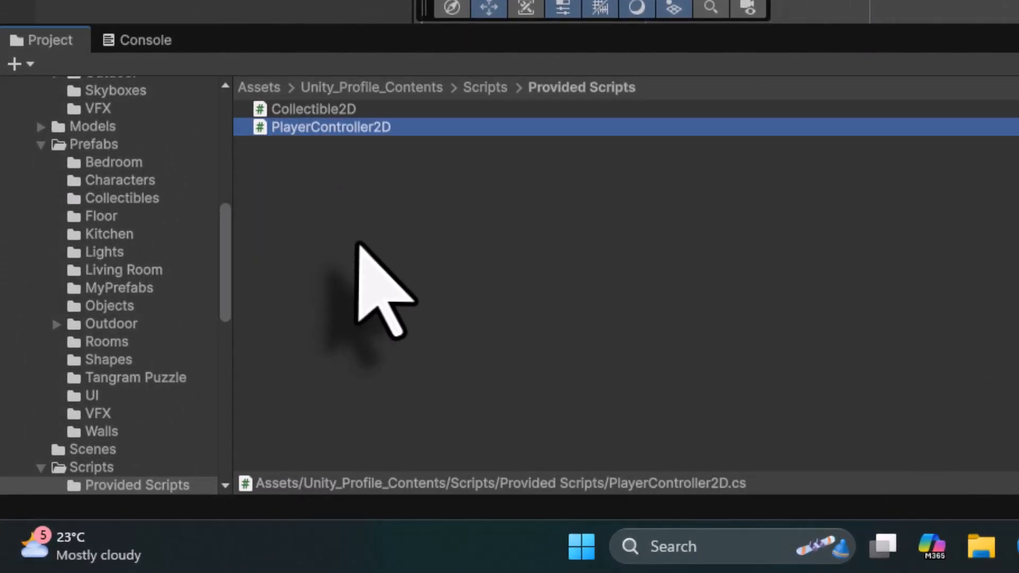
double_click(261, 133)
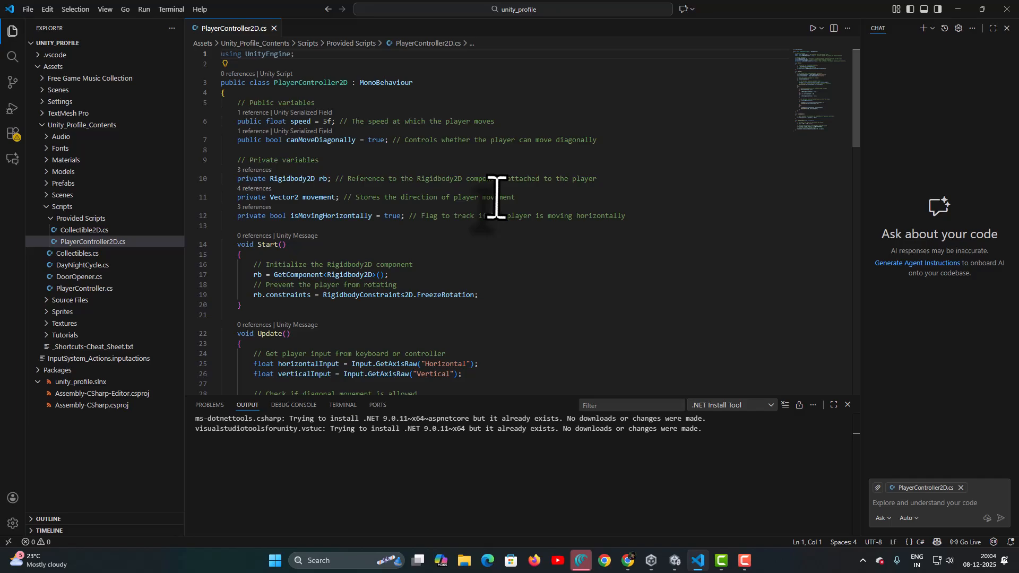
scroll(488, 210, down, 12)
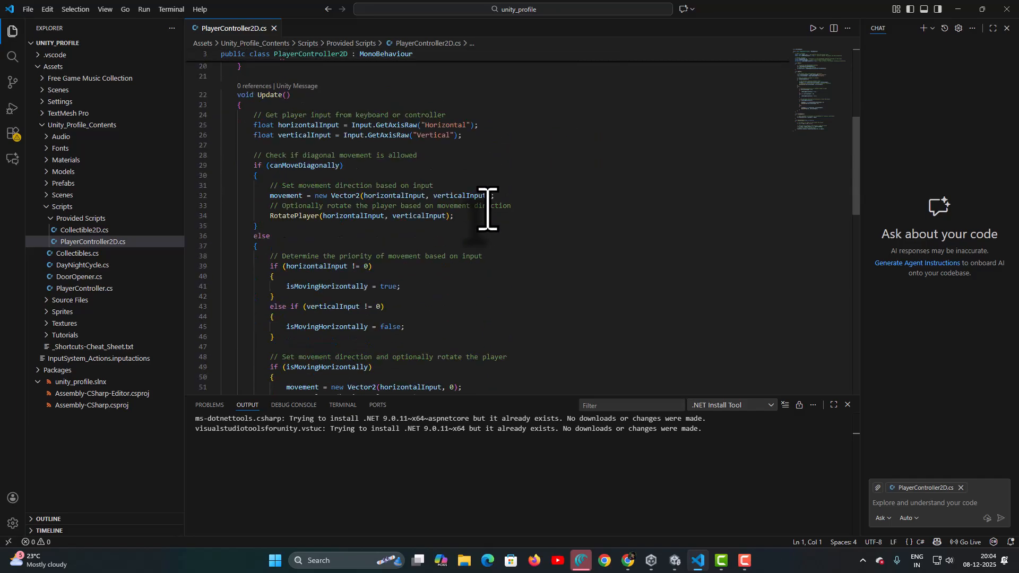
scroll(488, 209, down, 7)
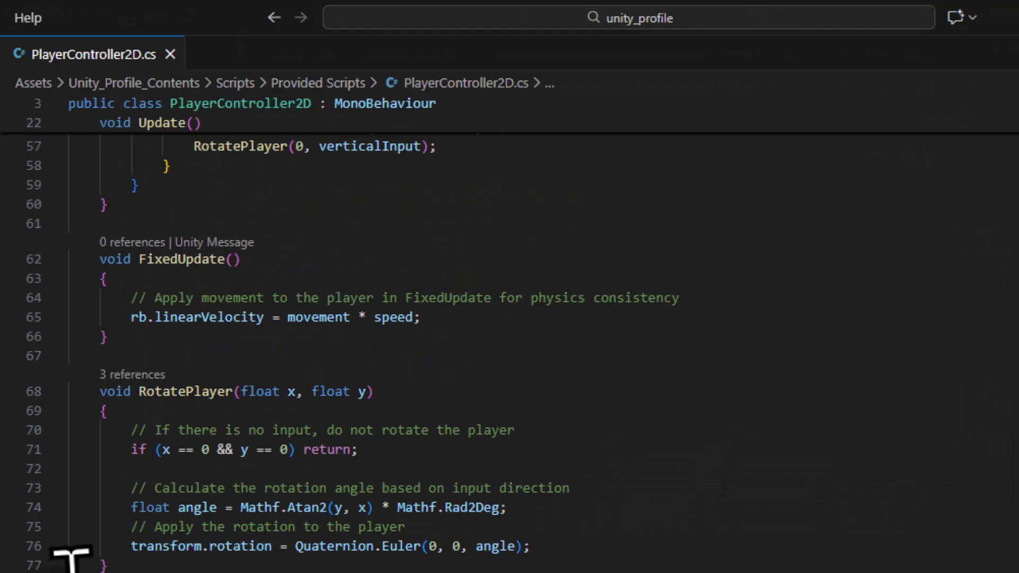
scroll(71, 562, up, 12)
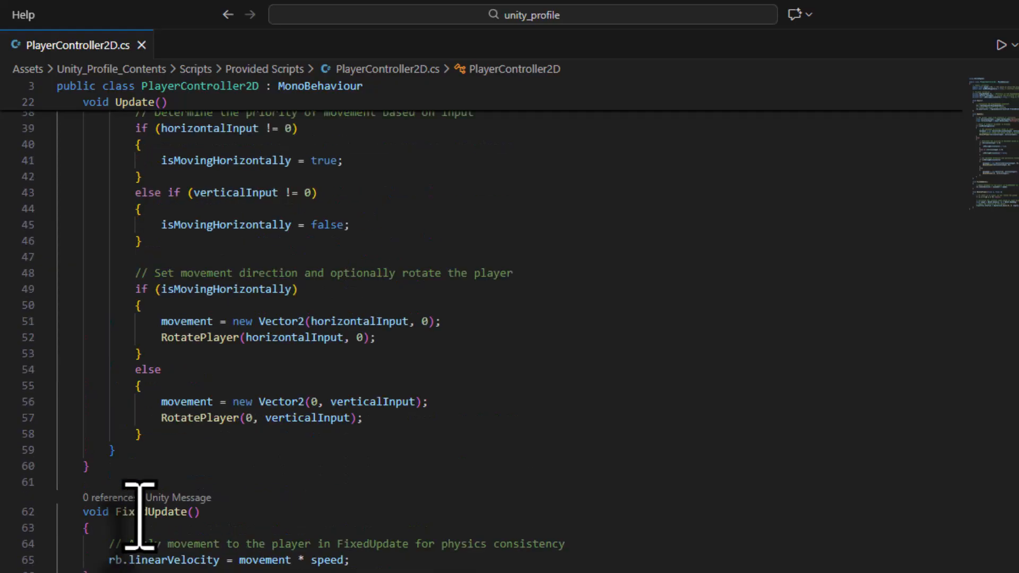
scroll(139, 514, up, 7)
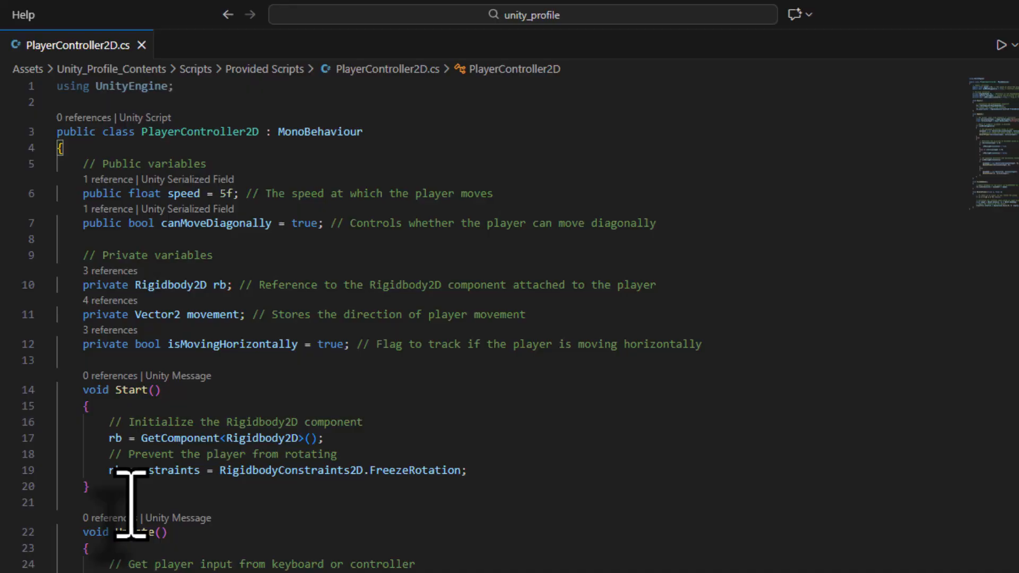
Examine how the Update and FixedUpdate methods of PlayerController2D split the input reading and the physics movement.
click(797, 535)
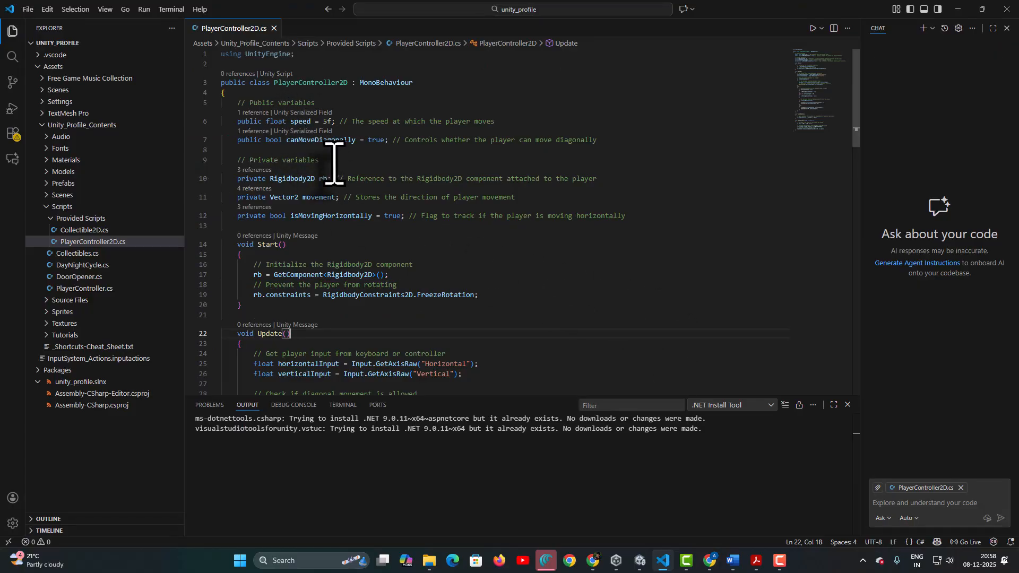
scroll(334, 163, down, 1)
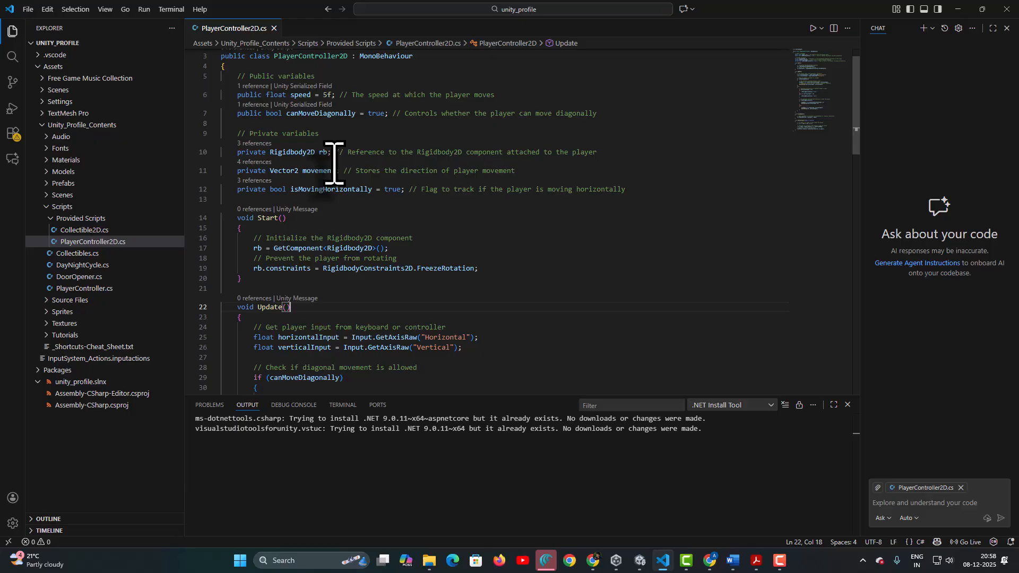
scroll(335, 162, down, 4)
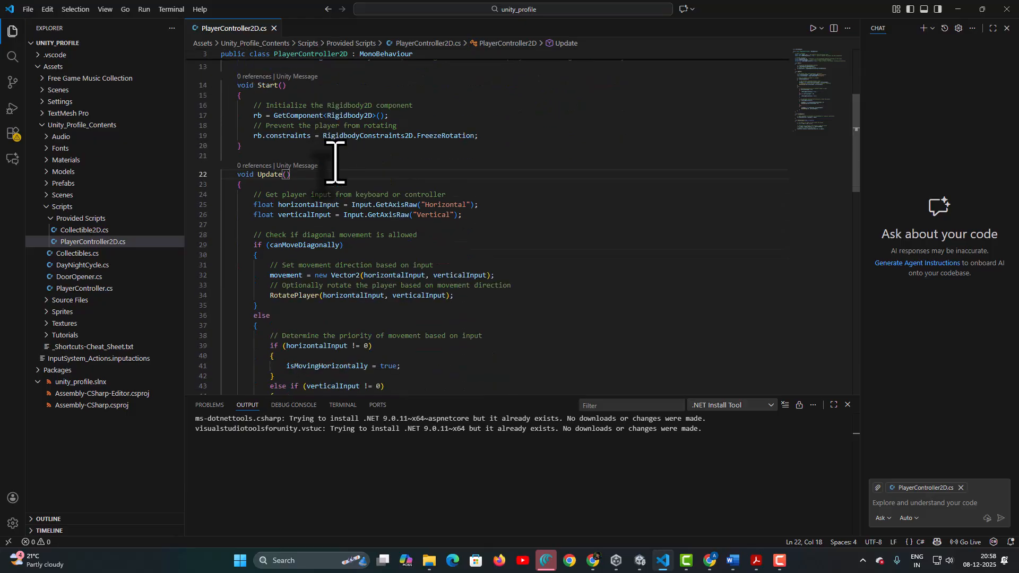
scroll(335, 162, down, 1)
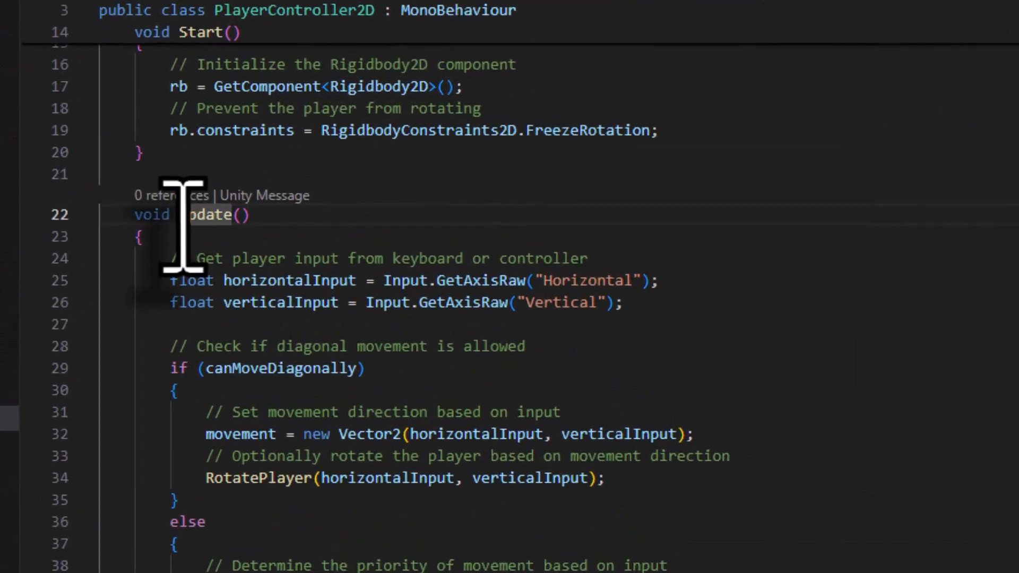
scroll(332, 454, down, 6)
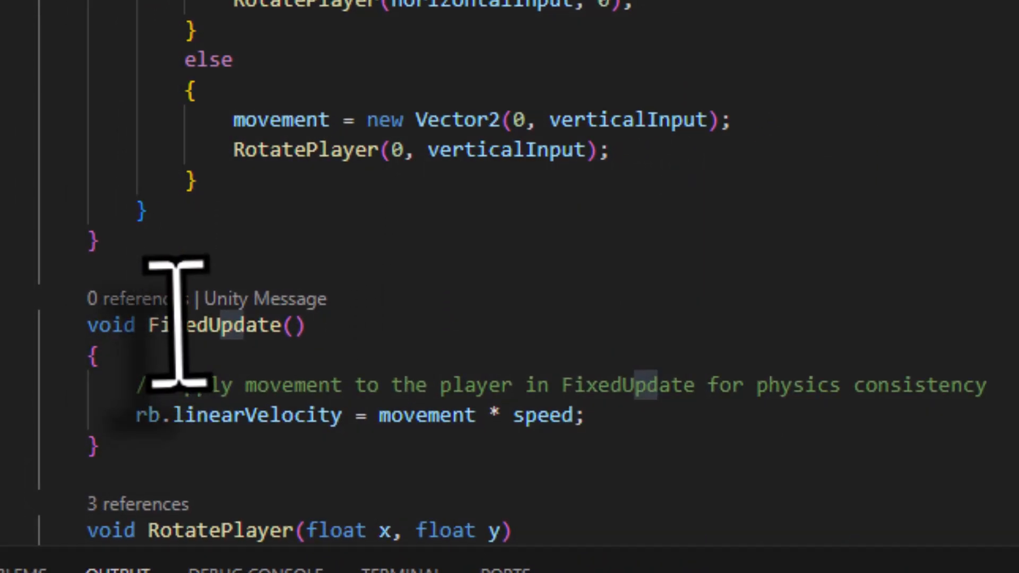
click(148, 328)
scroll(234, 378, up, 7)
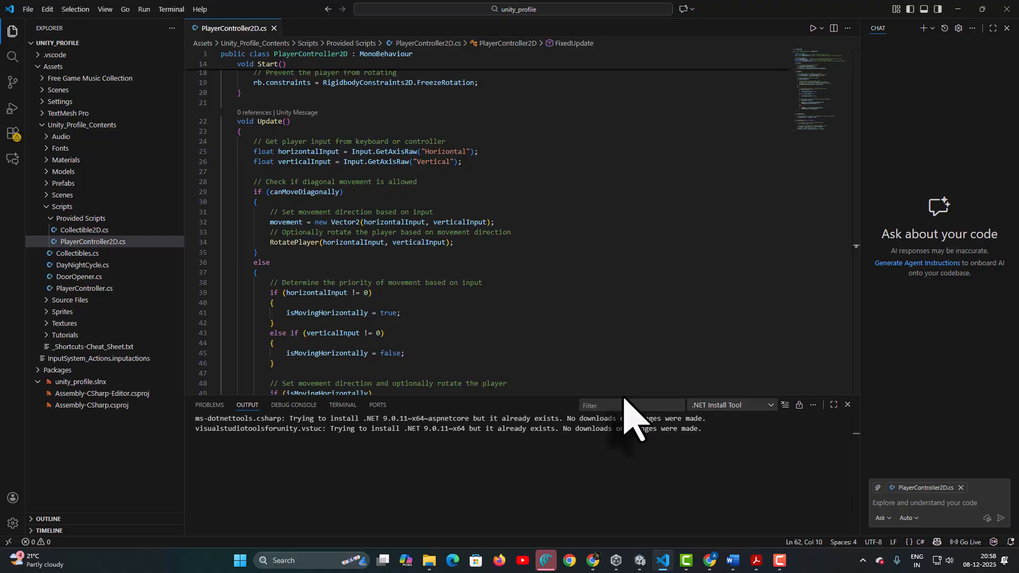
Switch to the Unity 6 Learning post in Chrome, download the 13b and 13c PDF attachments, and show 13b_update_vs_fixed_update.pdf in its folder.
key(alt+Tab)
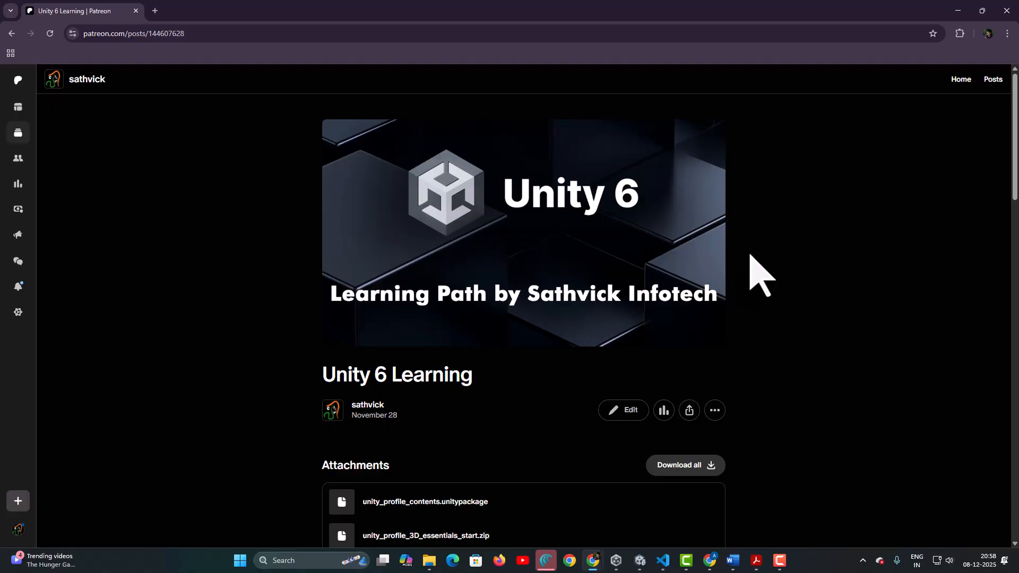
scroll(762, 274, down, 10)
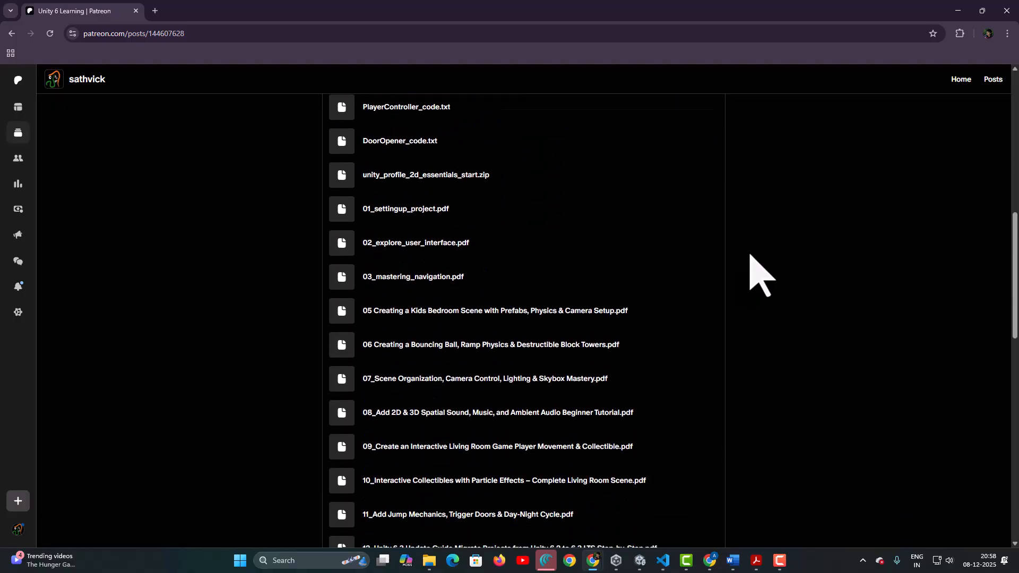
scroll(762, 274, down, 5)
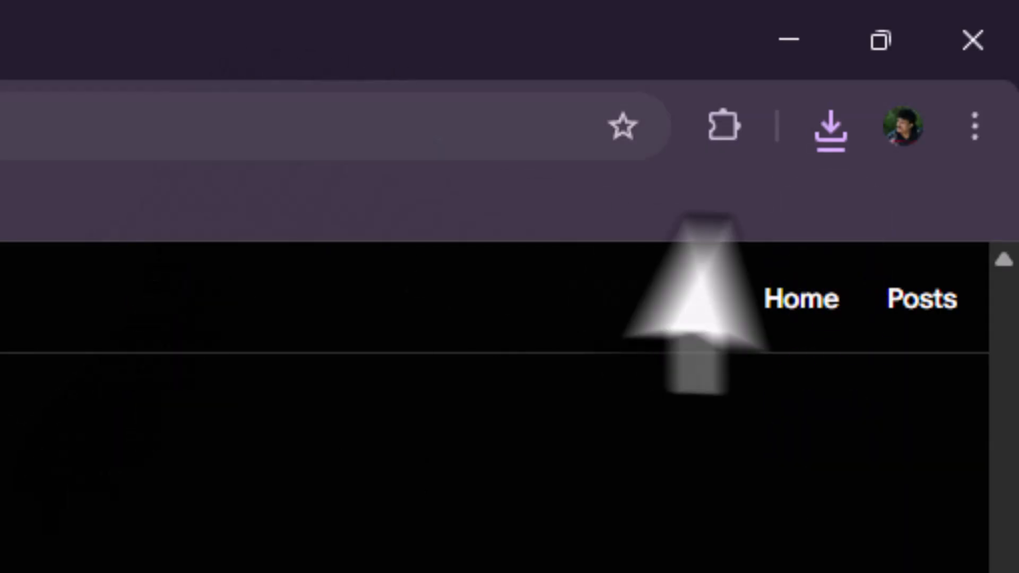
click(828, 127)
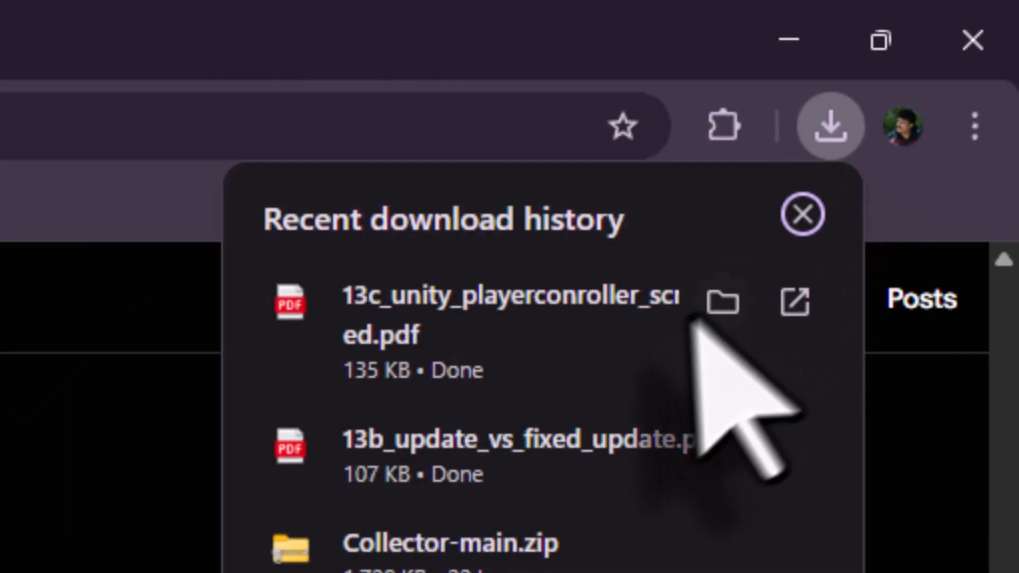
click(718, 450)
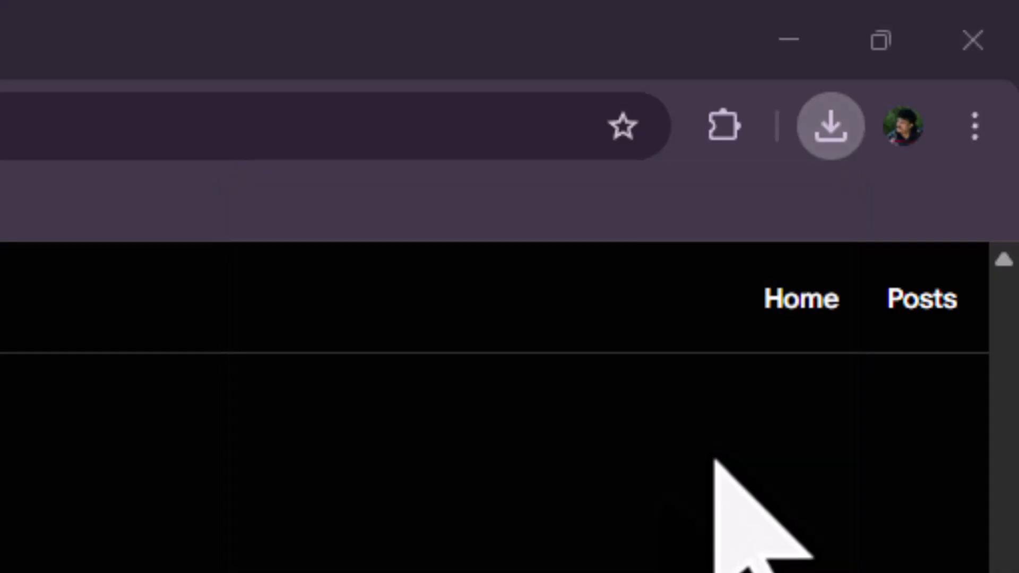
Open 13b_update_vs_fixed_update.pdf and read its sections on Update(), FixedUpdate() and their side-by-side comparison.
double_click(237, 271)
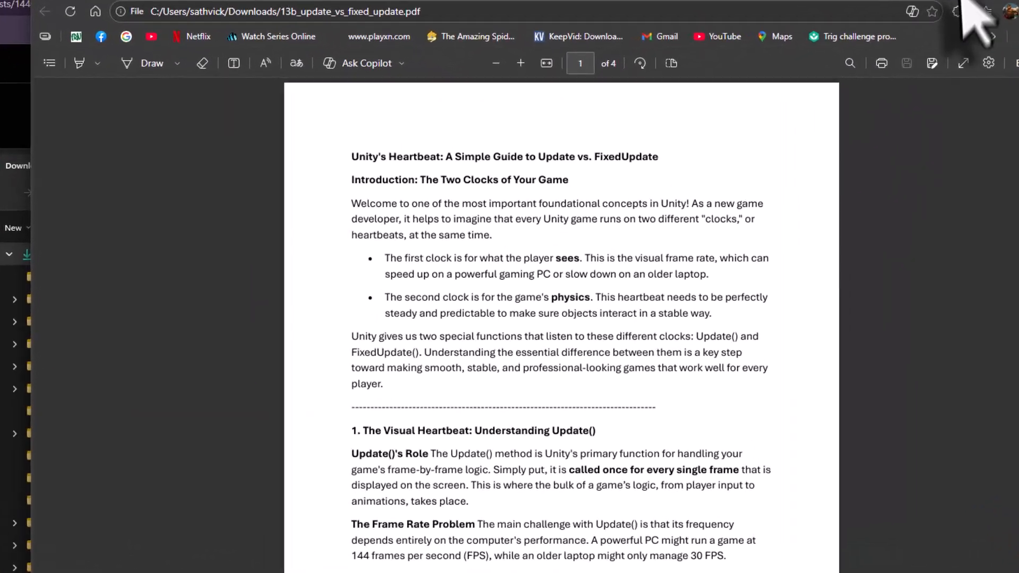
scroll(745, 520, down, 5)
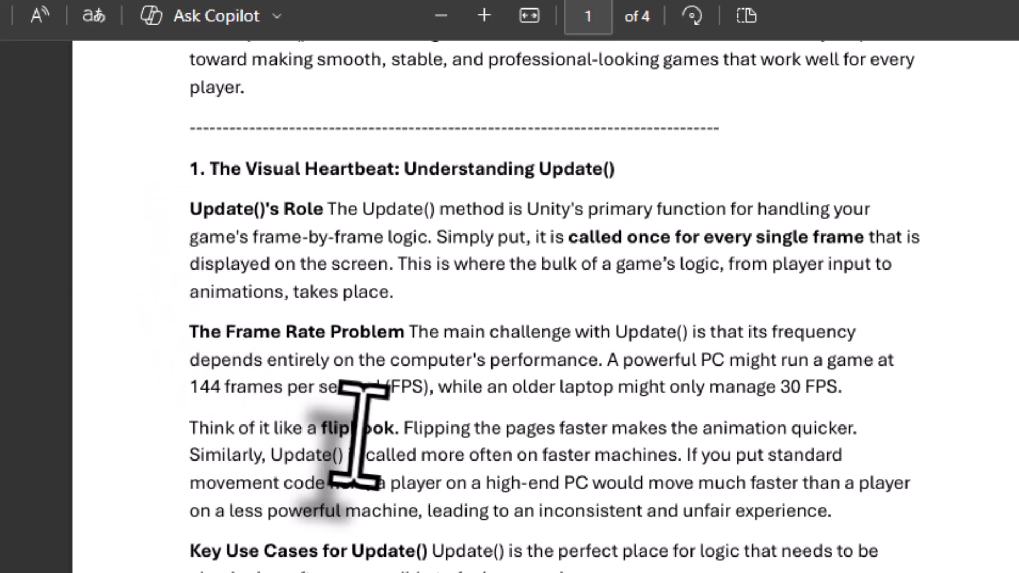
scroll(352, 421, down, 20)
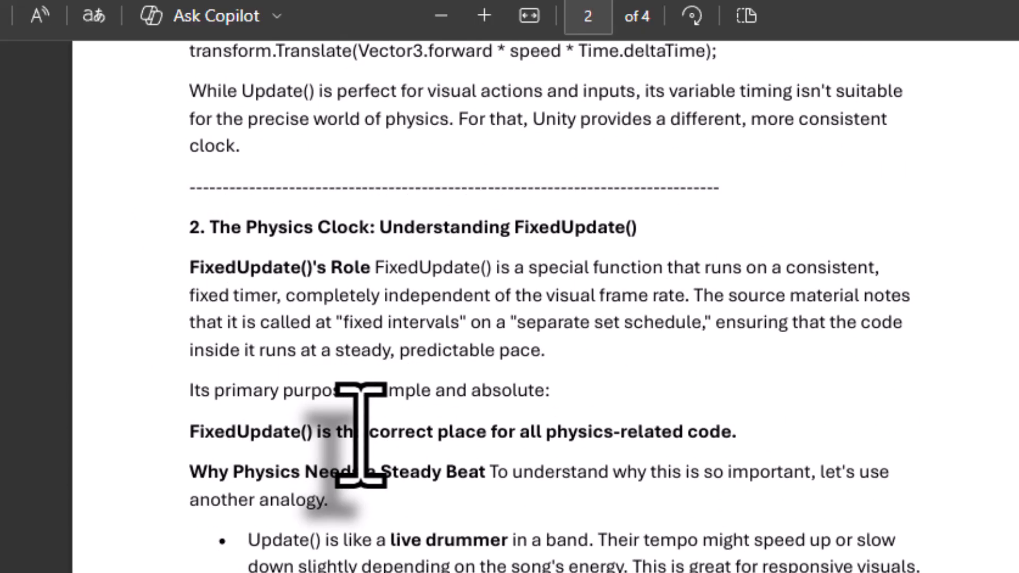
scroll(361, 433, down, 8)
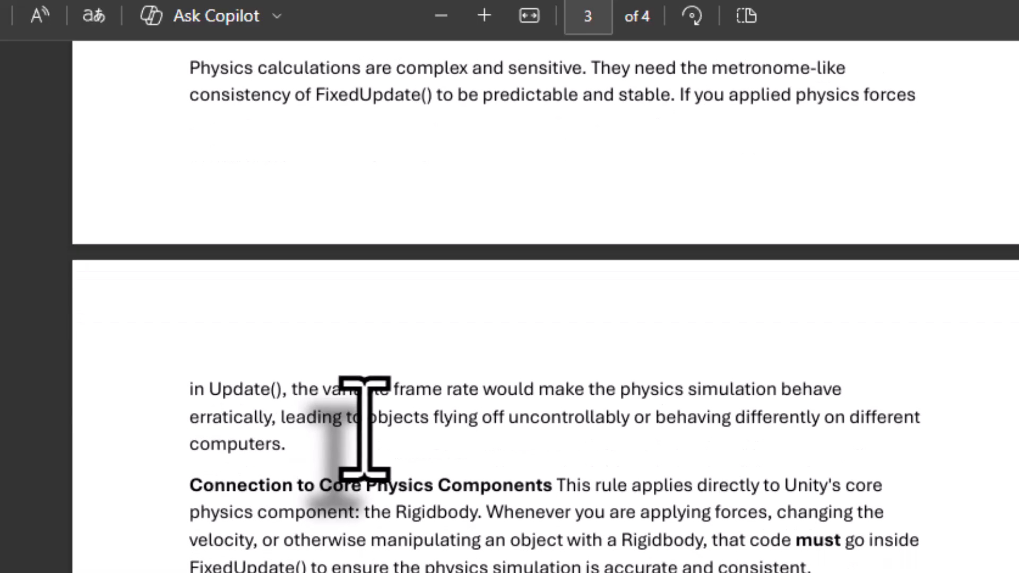
scroll(364, 427, down, 6)
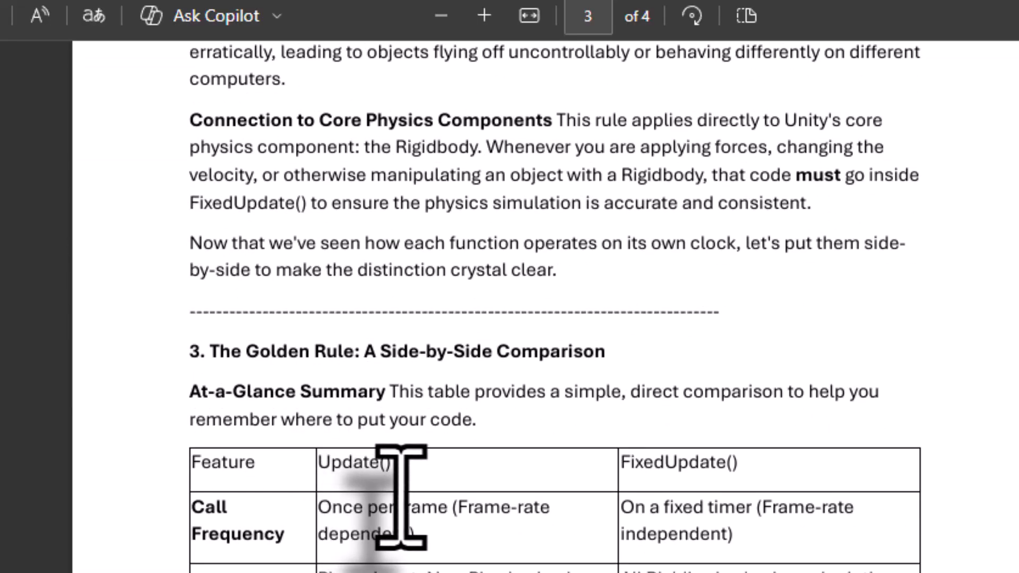
Finish reading the 13b comparison table, open 13c_unity_playercontroller_script_explained.pdf, and read its key Unity concepts through to the script walkthrough.
scroll(401, 497, down, 4)
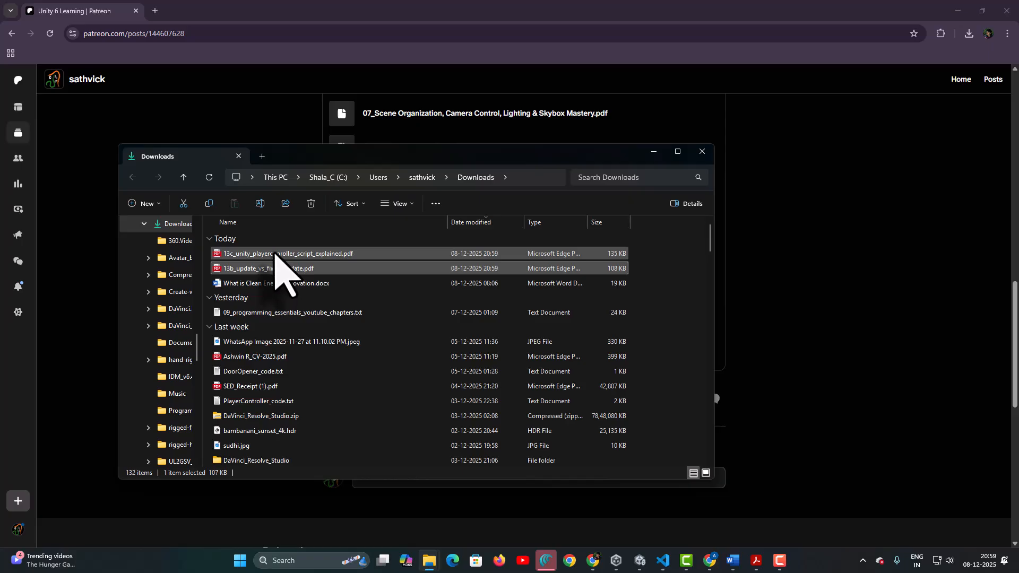
double_click(276, 254)
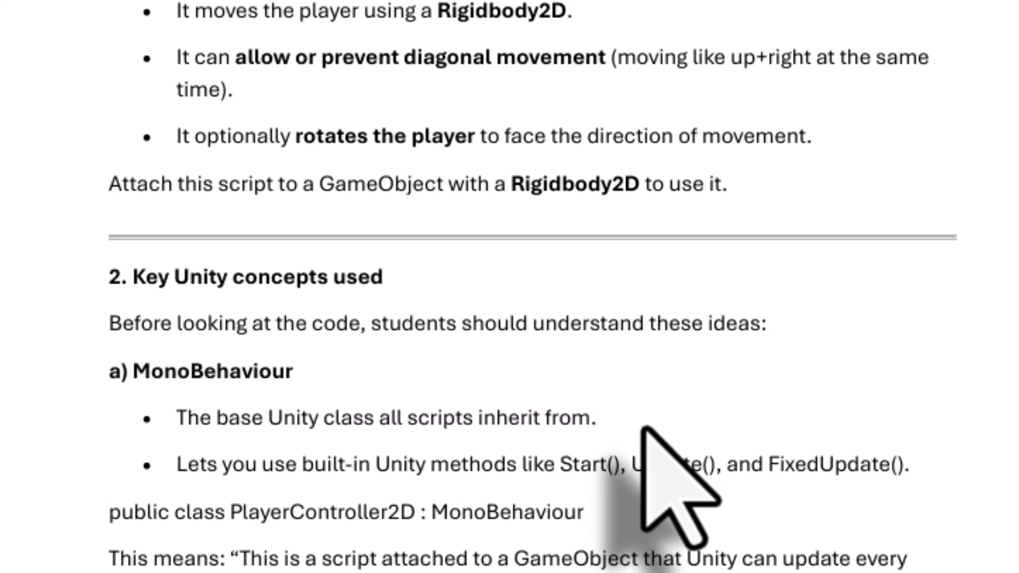
scroll(186, 379, down, 5)
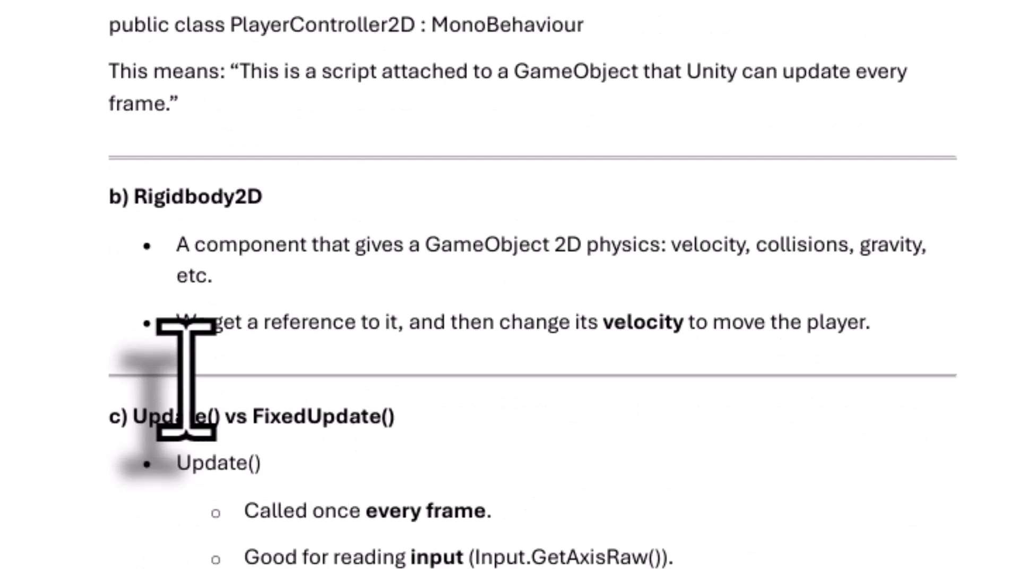
scroll(185, 380, down, 15)
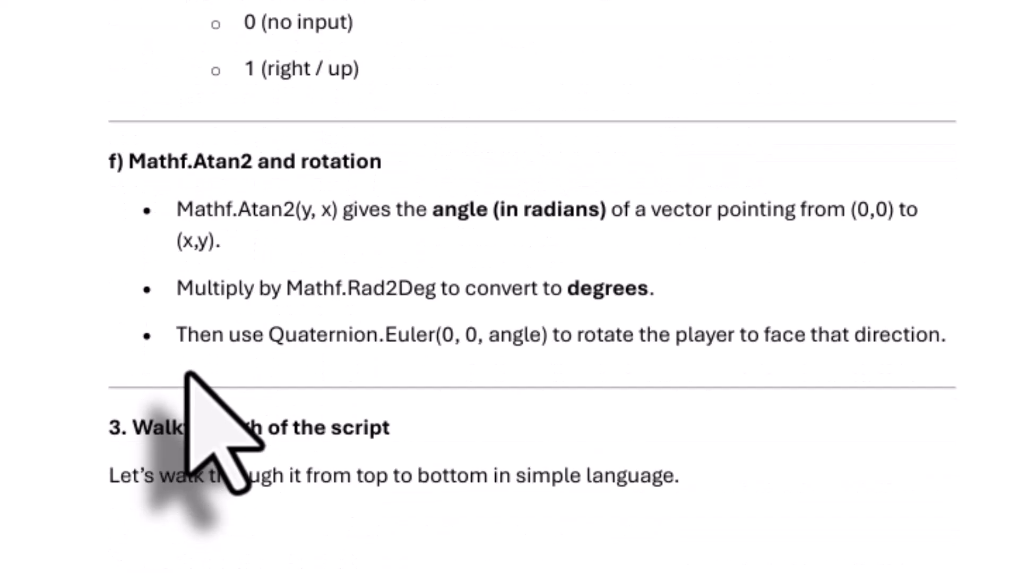
scroll(188, 379, down, 15)
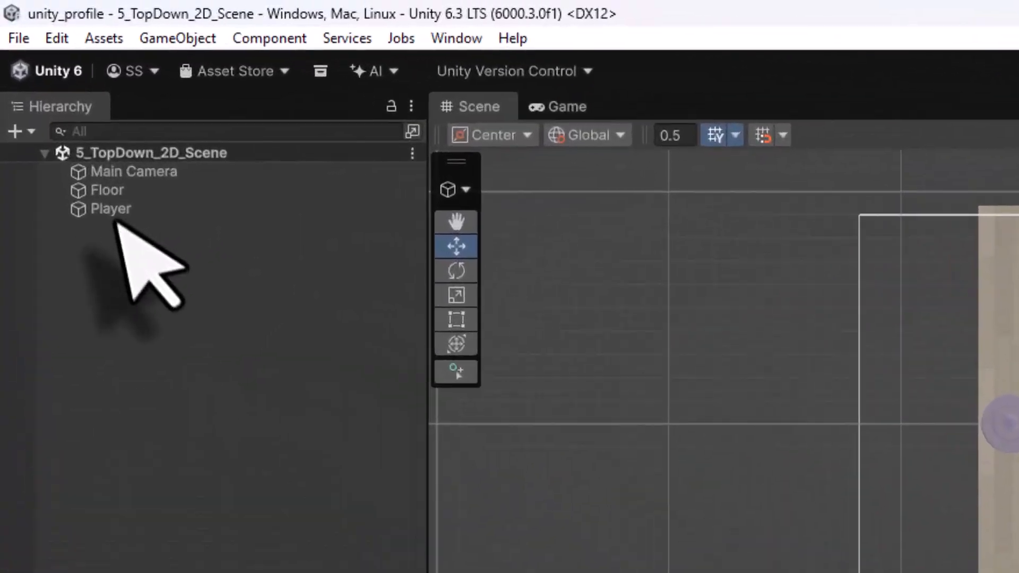
Select Player in the Unity scene and play-test its movement left, up and down beyond the floor's edges, ending with play mode stopped.
click(51, 95)
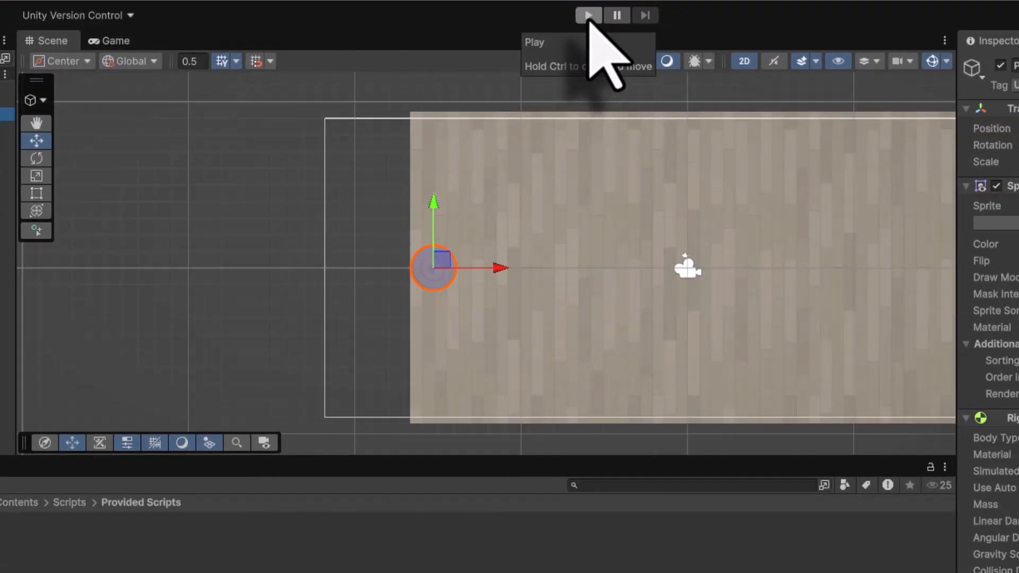
click(590, 21)
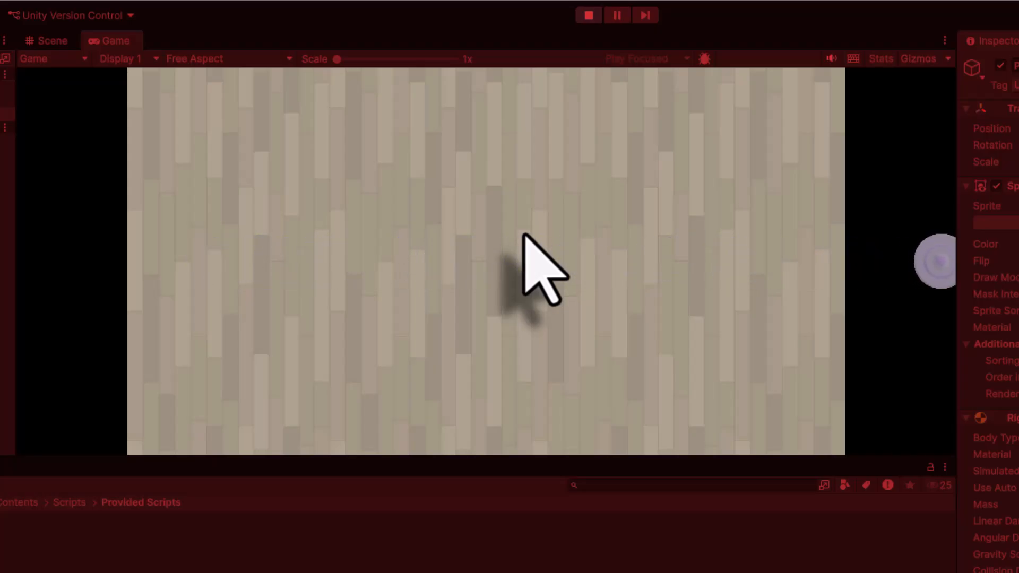
key(a)
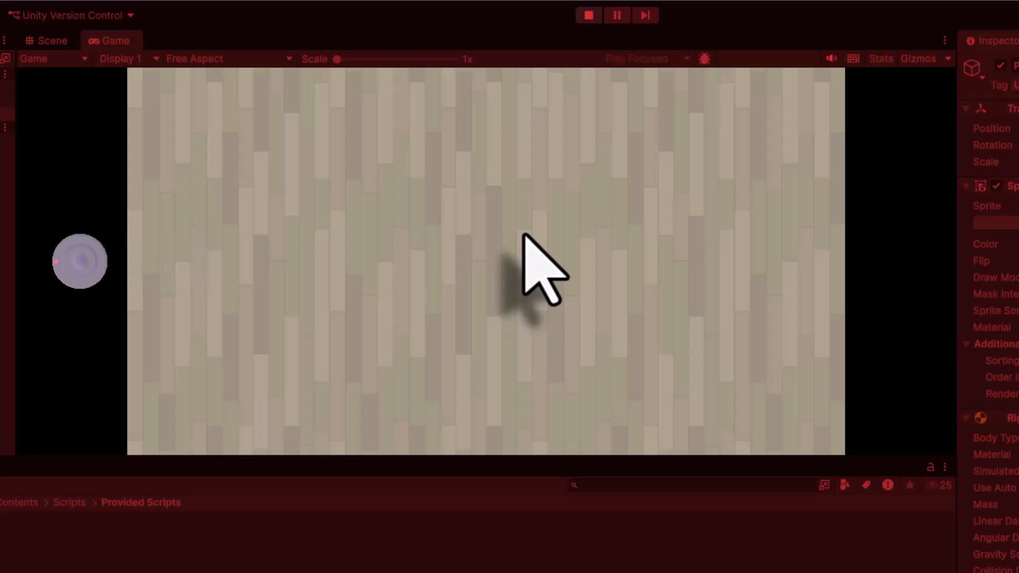
key(w)
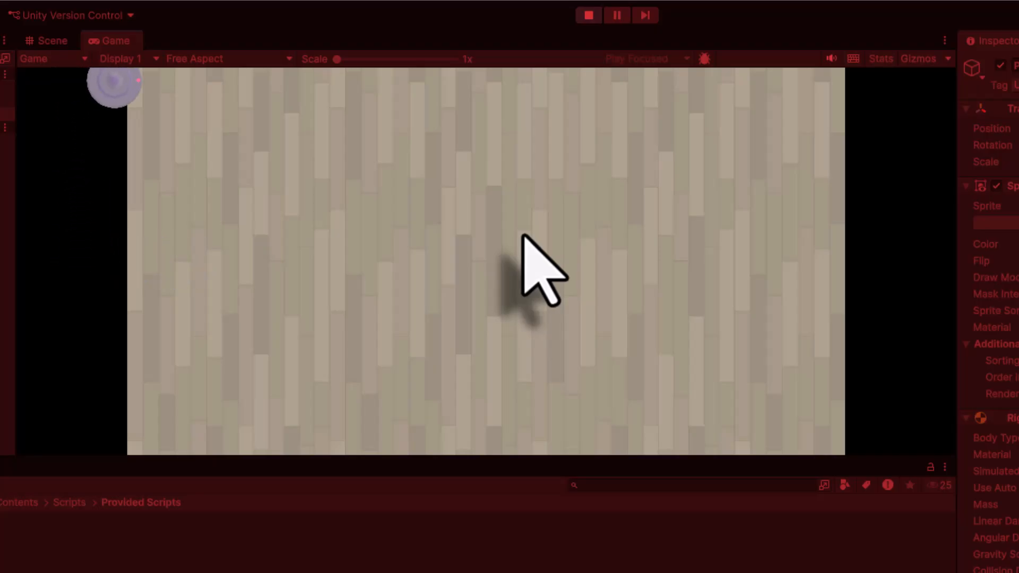
key(s)
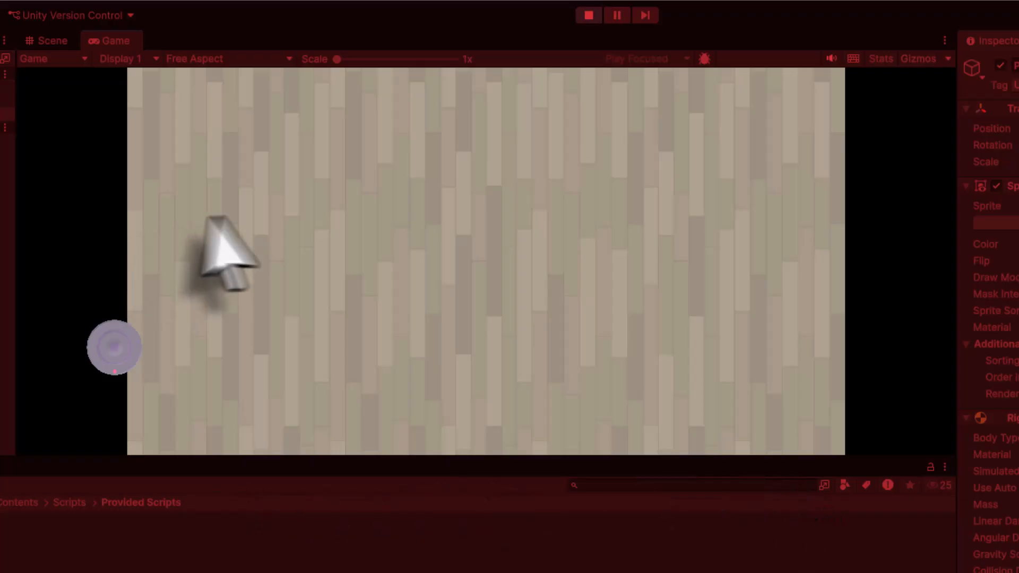
click(590, 16)
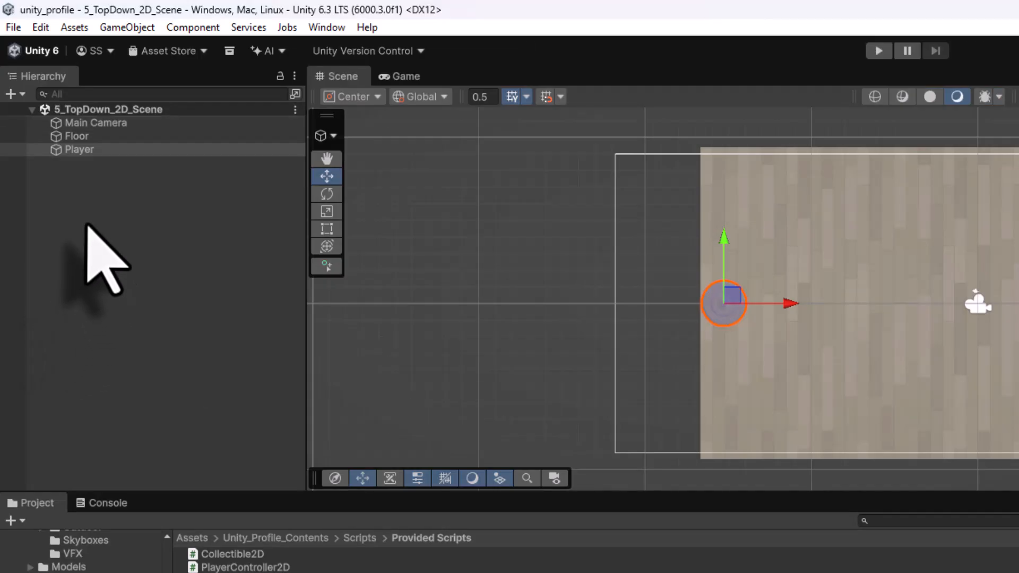
Create a 2D Square sprite named Wall_Top and reset its transform to position 0, 0, 0.
right_click(88, 224)
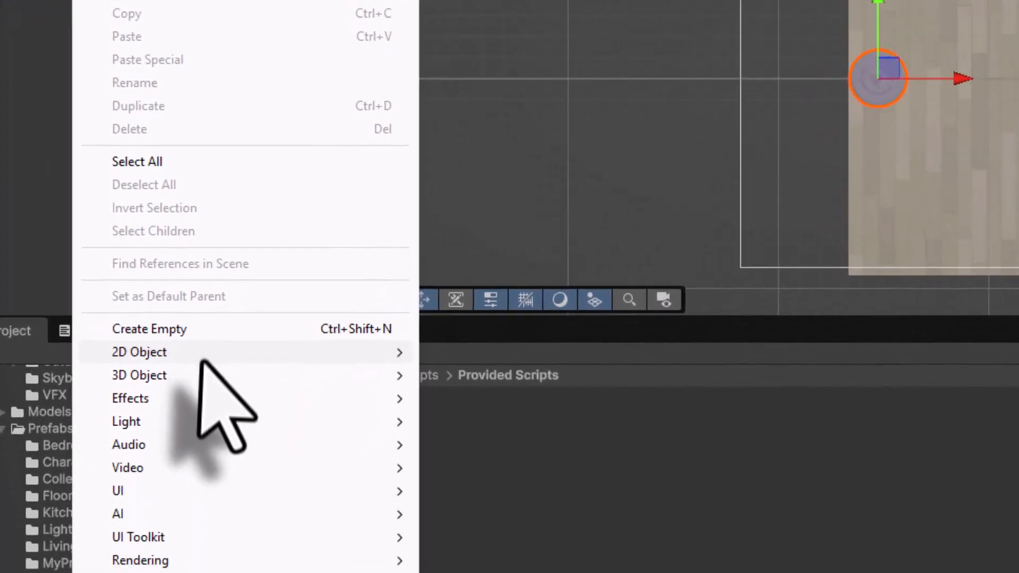
mouse_move(190, 526)
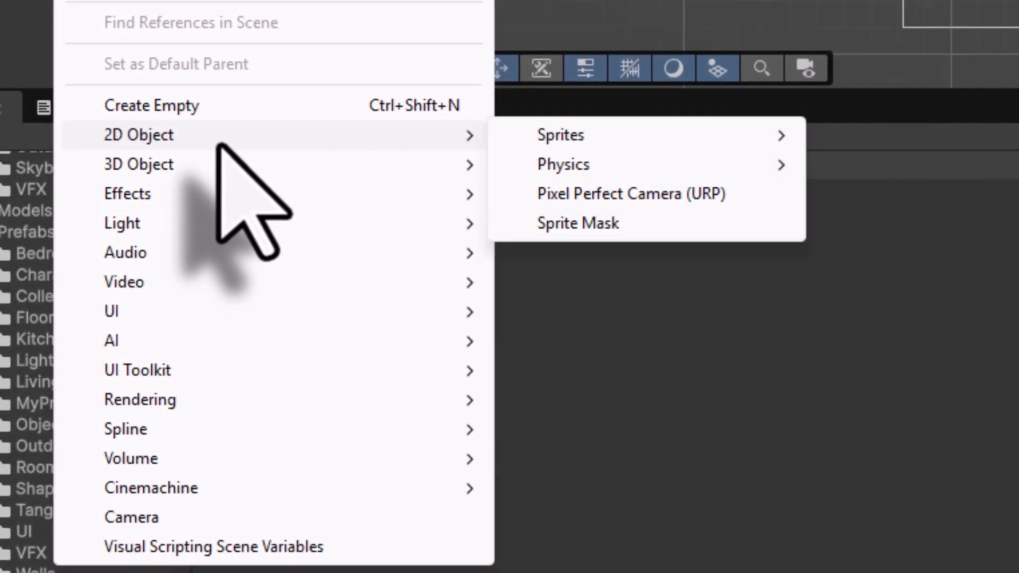
mouse_move(594, 141)
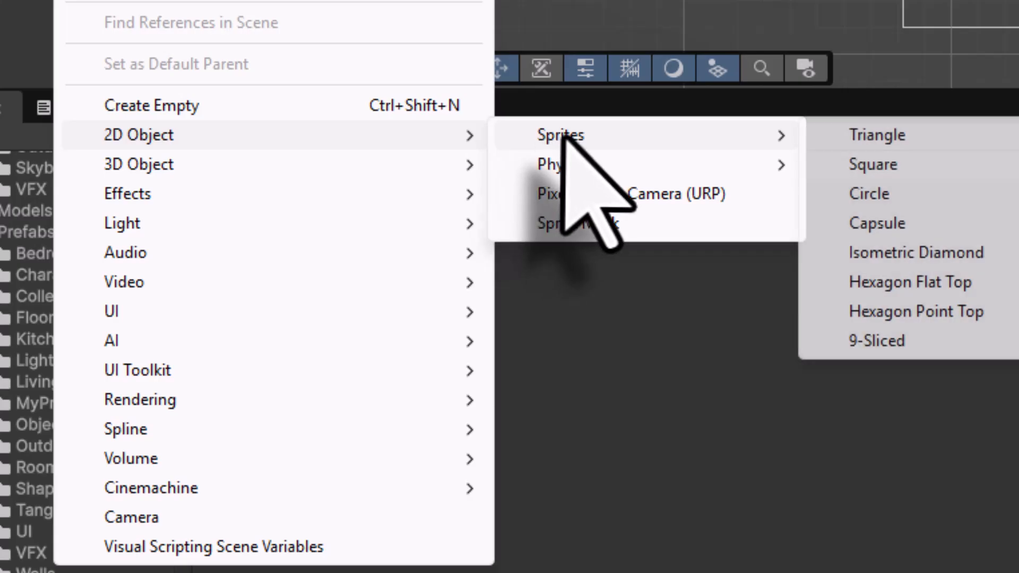
click(883, 164)
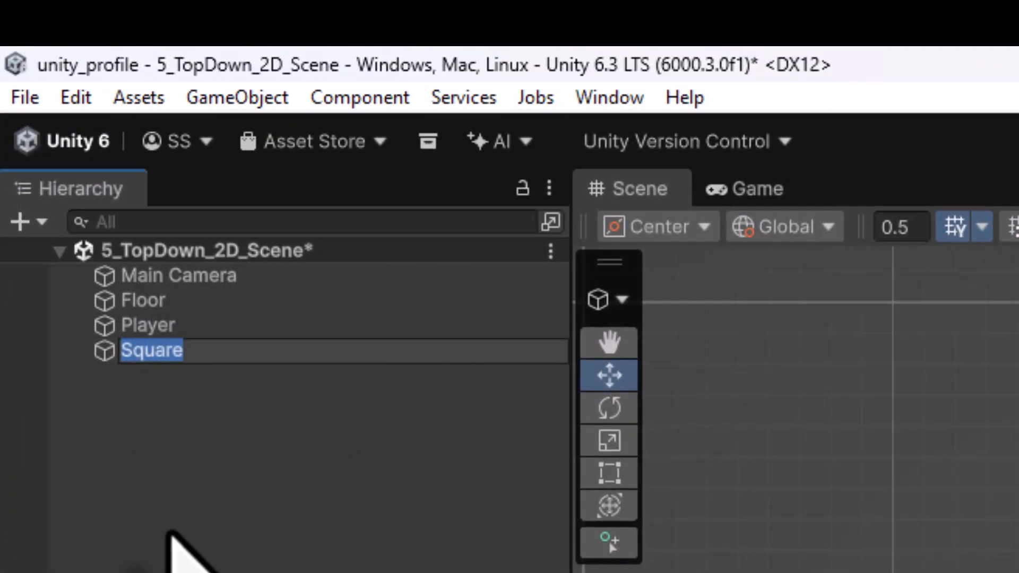
text(Wall_T)
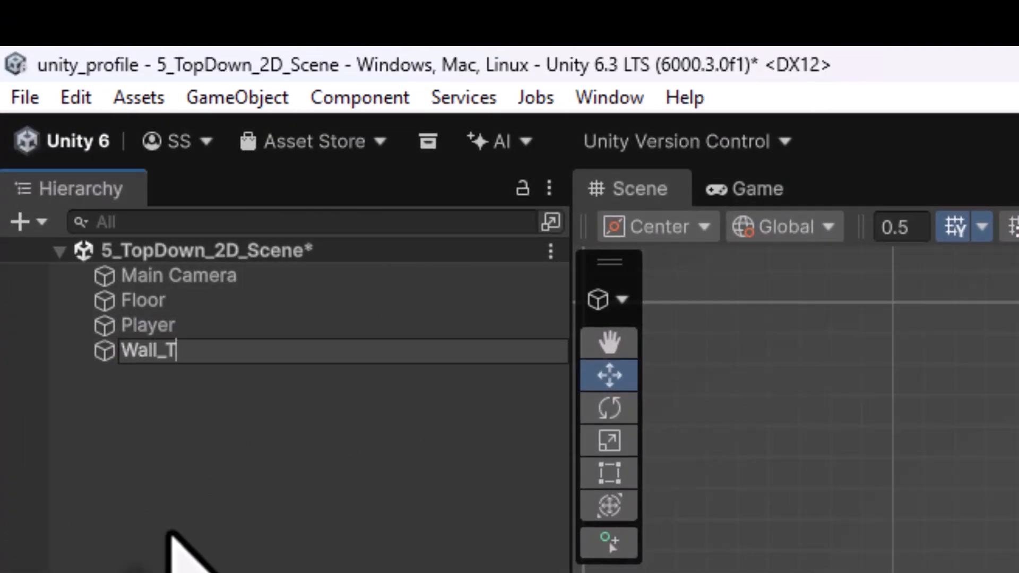
text(op)
key(Return)
click(996, 222)
click(943, 260)
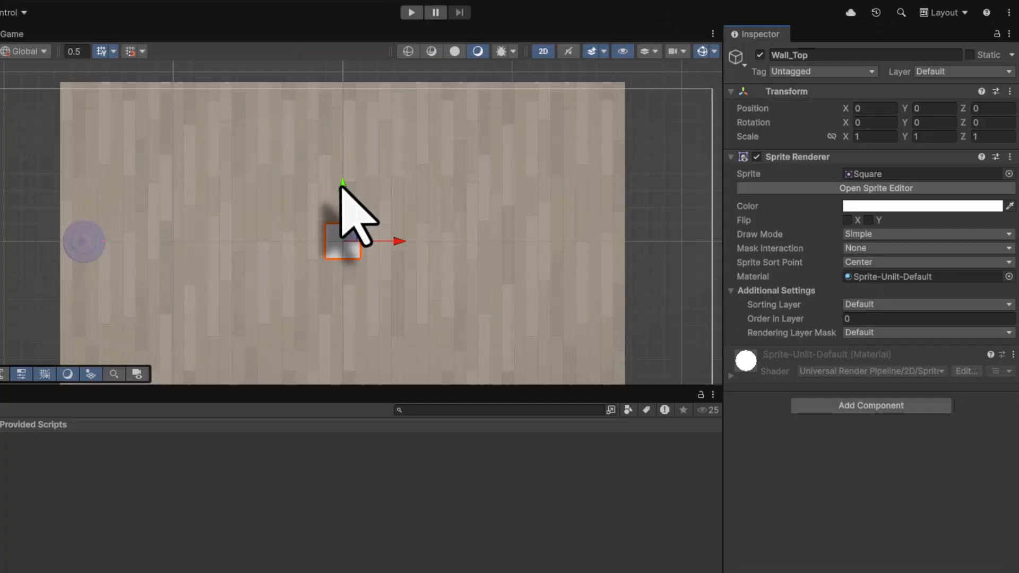
Move Wall_Top to the floor's upper edge and stretch it with the Rect tool across the floor's full width, about 16.65 units.
drag(341, 189, 348, 45)
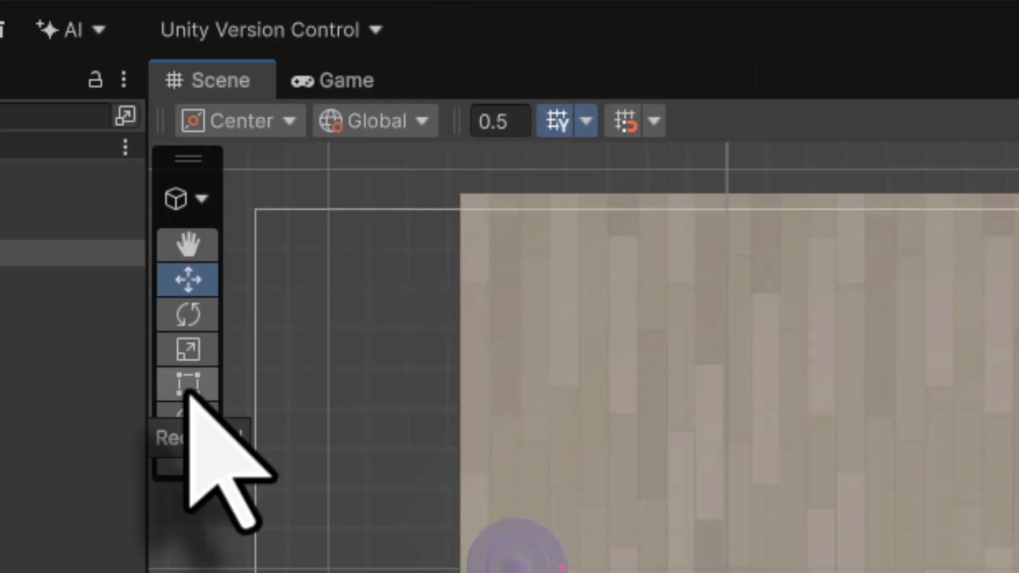
click(188, 388)
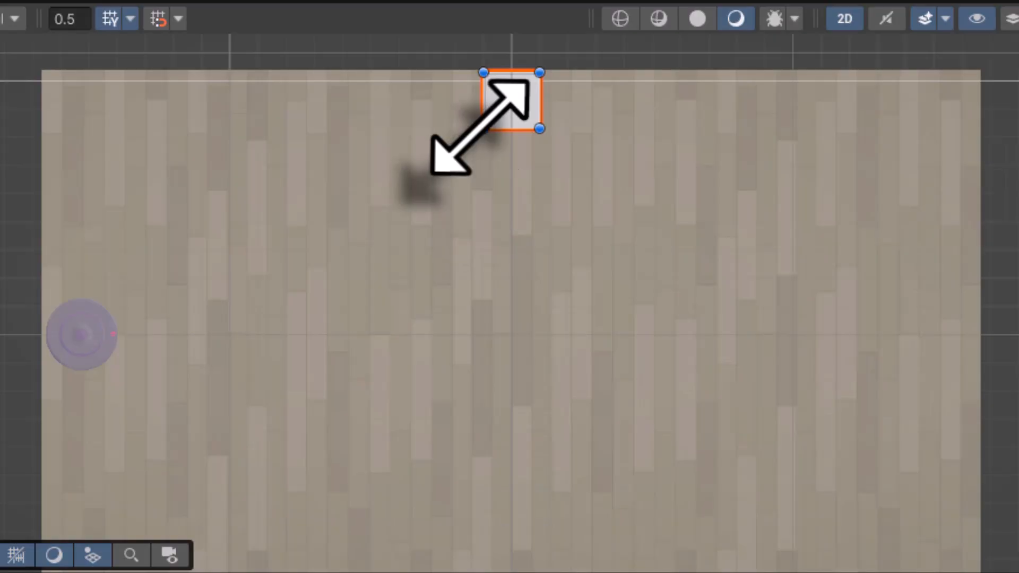
drag(480, 129, 41, 119)
drag(540, 120, 982, 119)
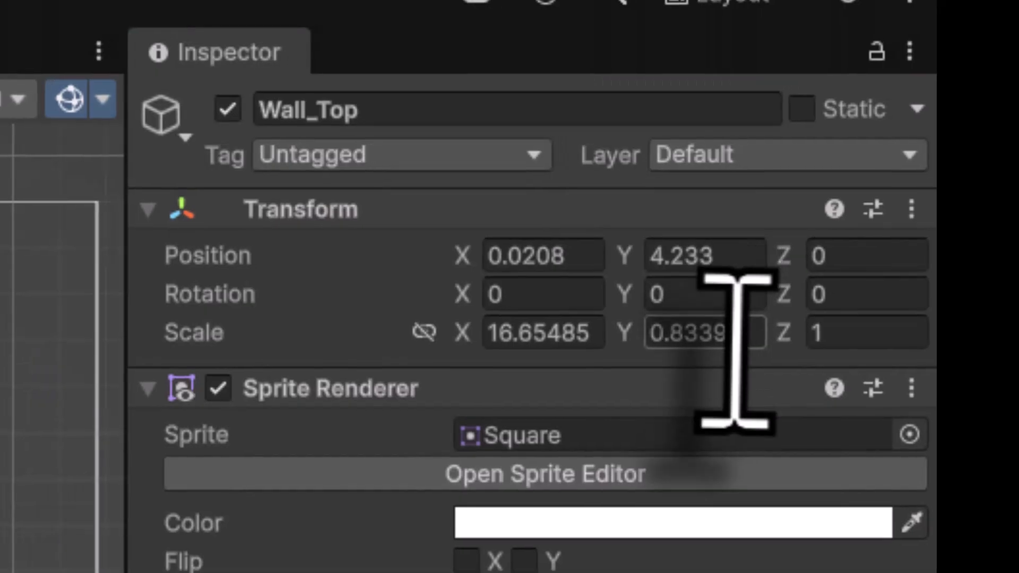
Set Wall_Top's scale to 17 in X and 0.5 in Y.
click(731, 335)
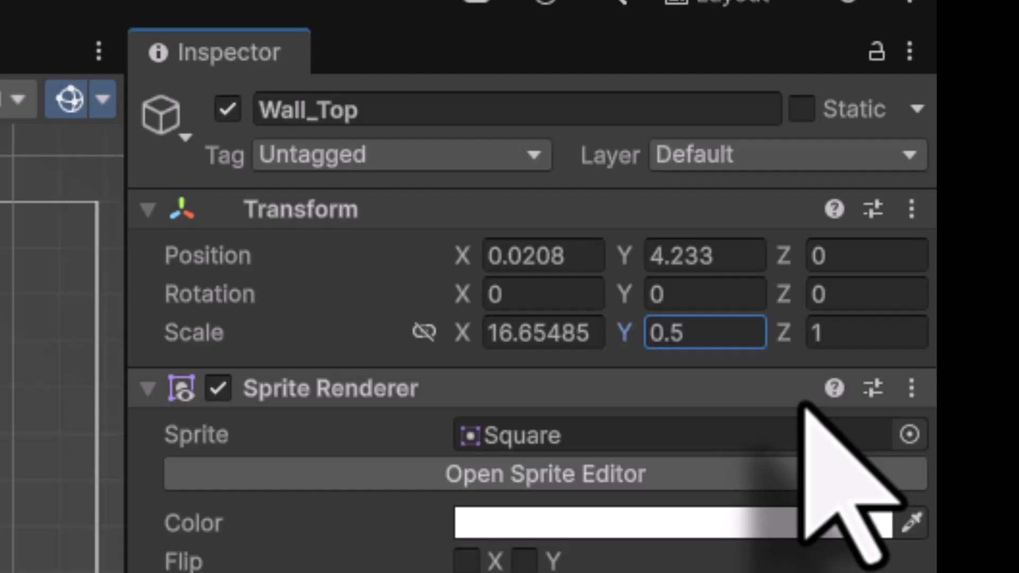
text(0.5)
click(575, 331)
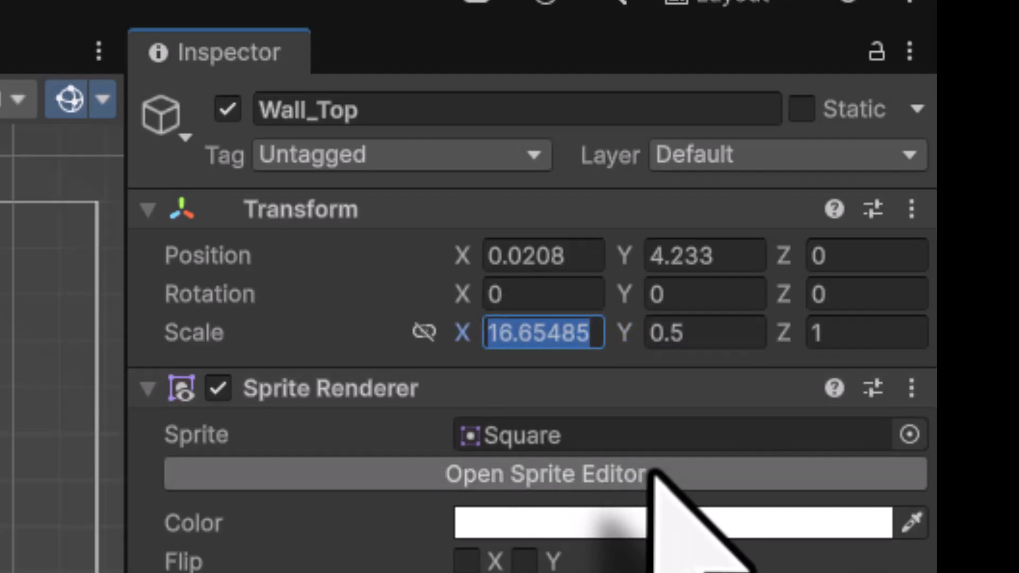
text(17)
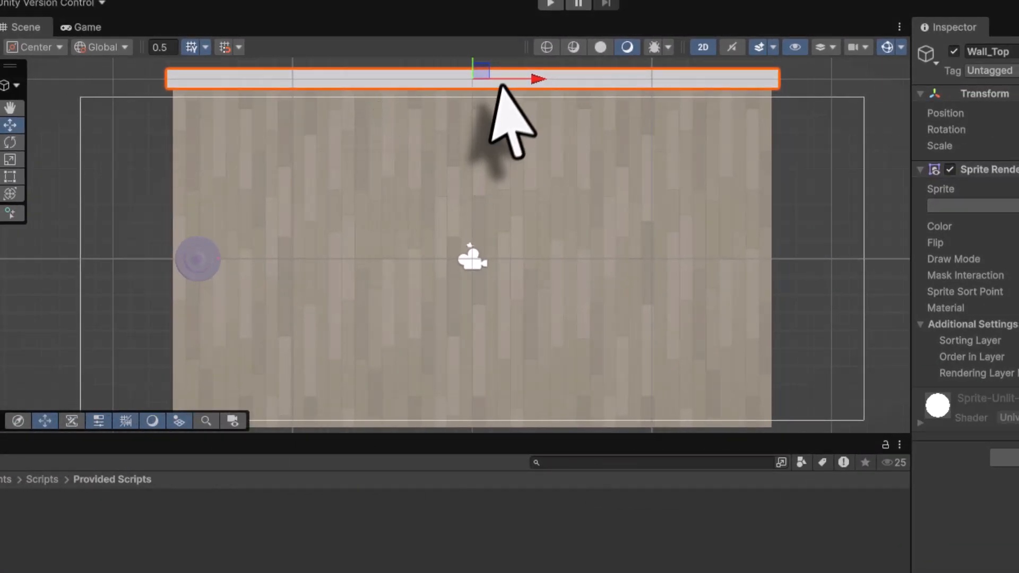
Lower Wall_Top onto the floor's upper edge, set its Y position to 4.2, and save the scene.
drag(473, 68, 465, 93)
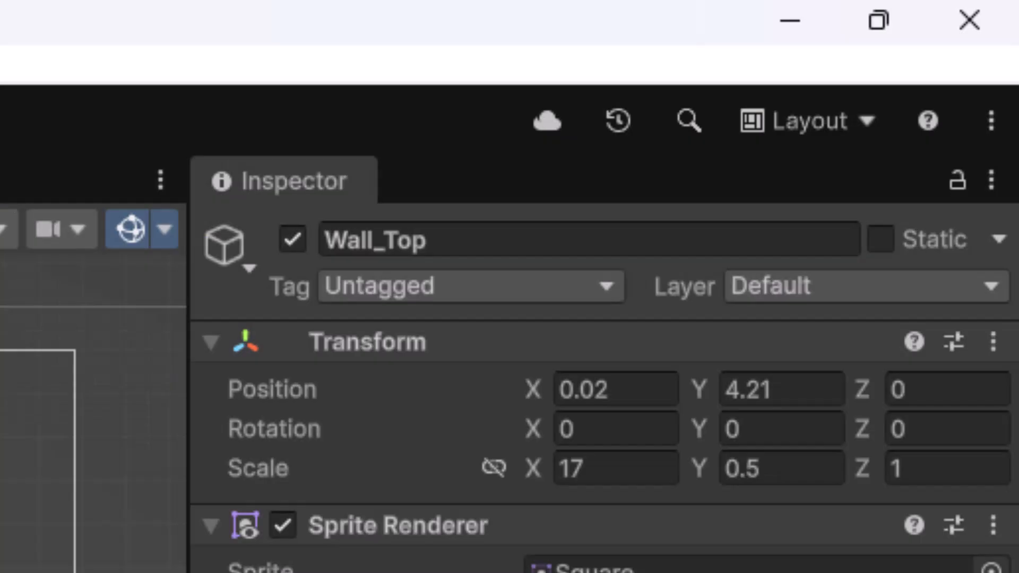
click(805, 396)
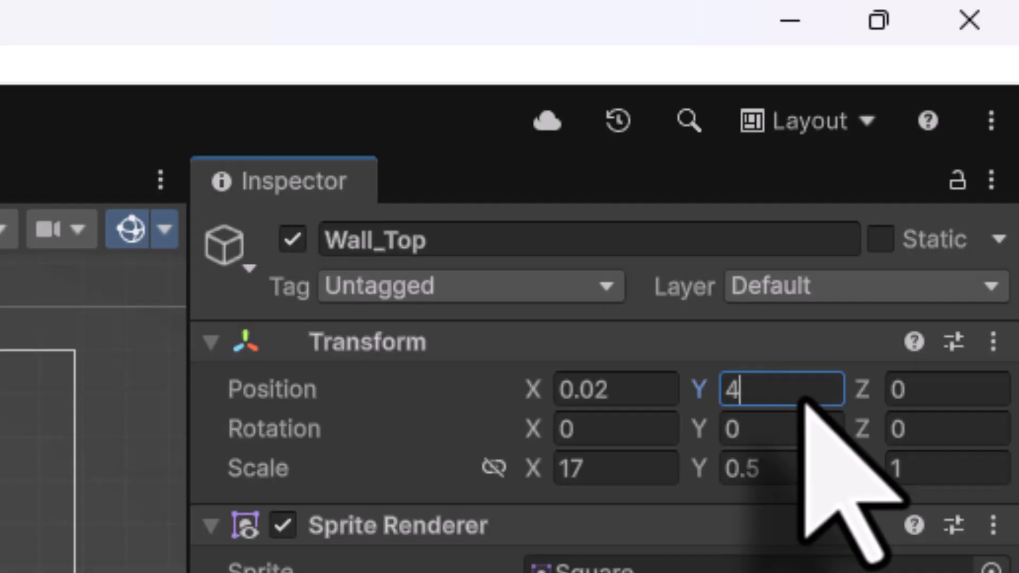
text(4.2)
click(36, 73)
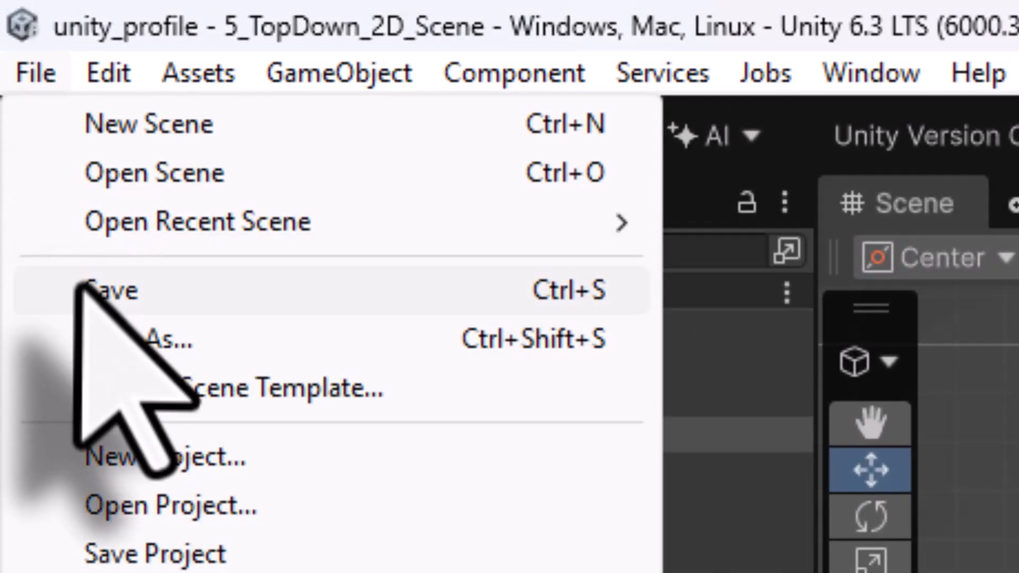
click(112, 291)
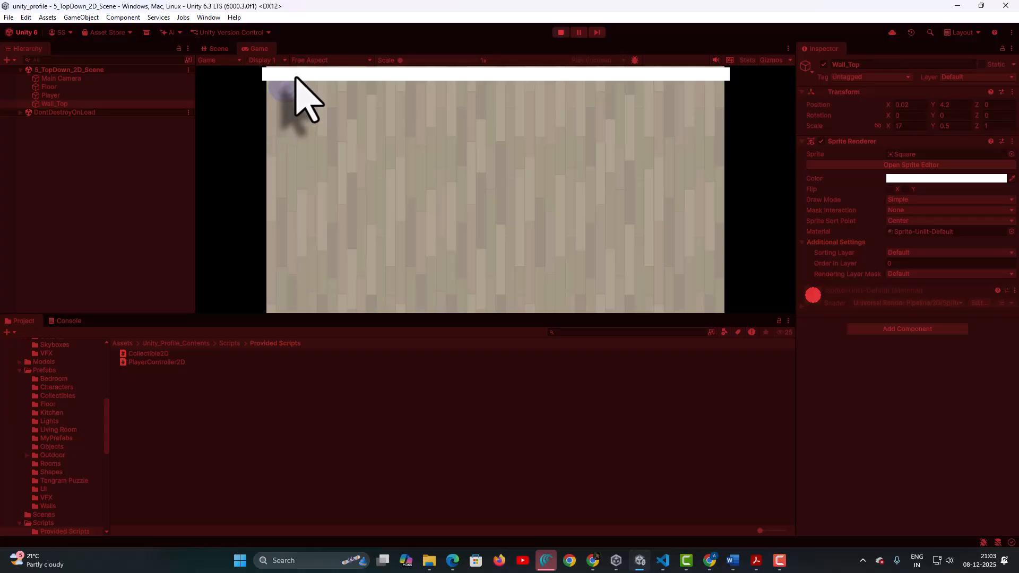
Stop play mode and add a Box Collider 2D component to Wall_Top.
click(561, 32)
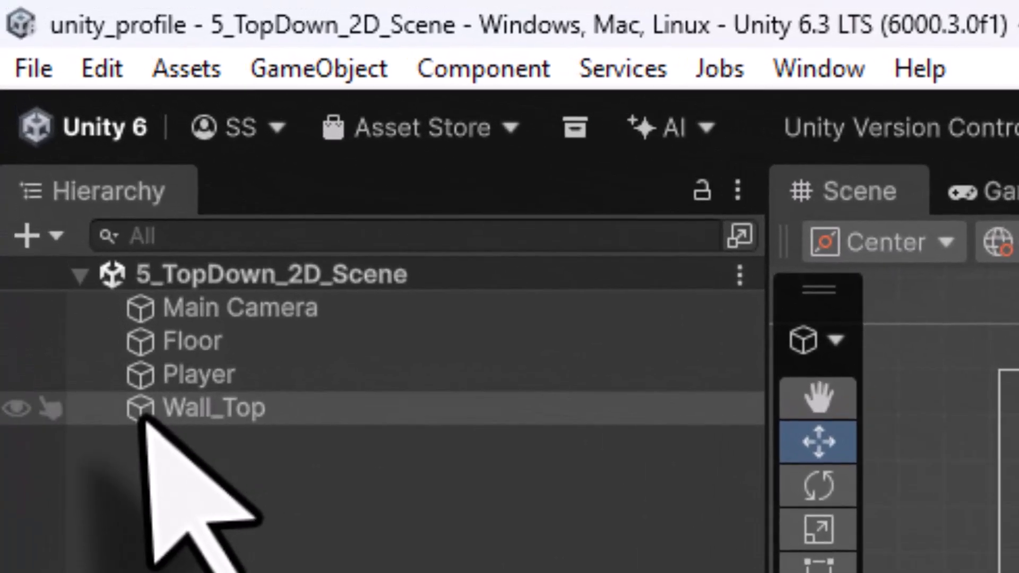
click(146, 417)
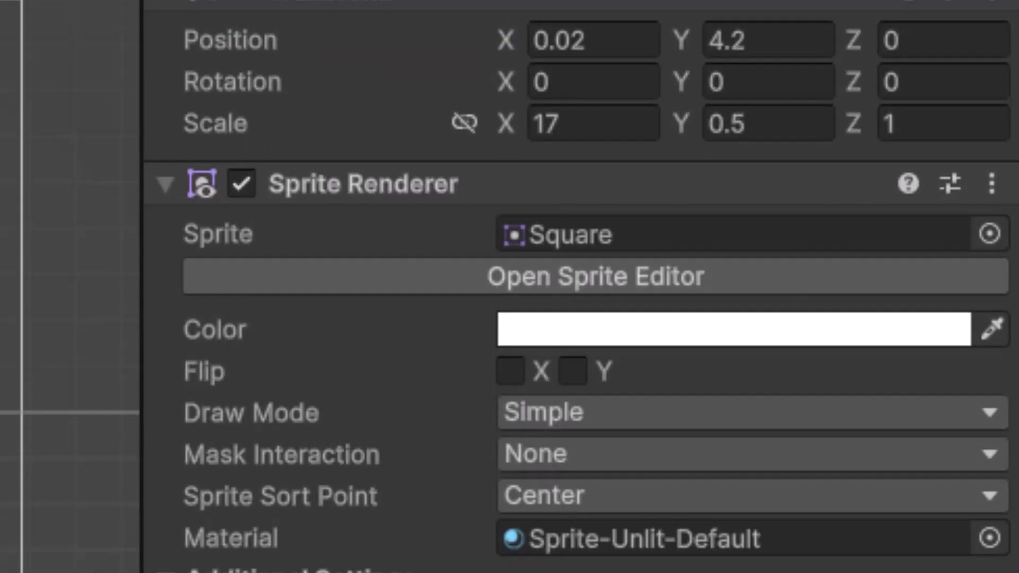
click(560, 243)
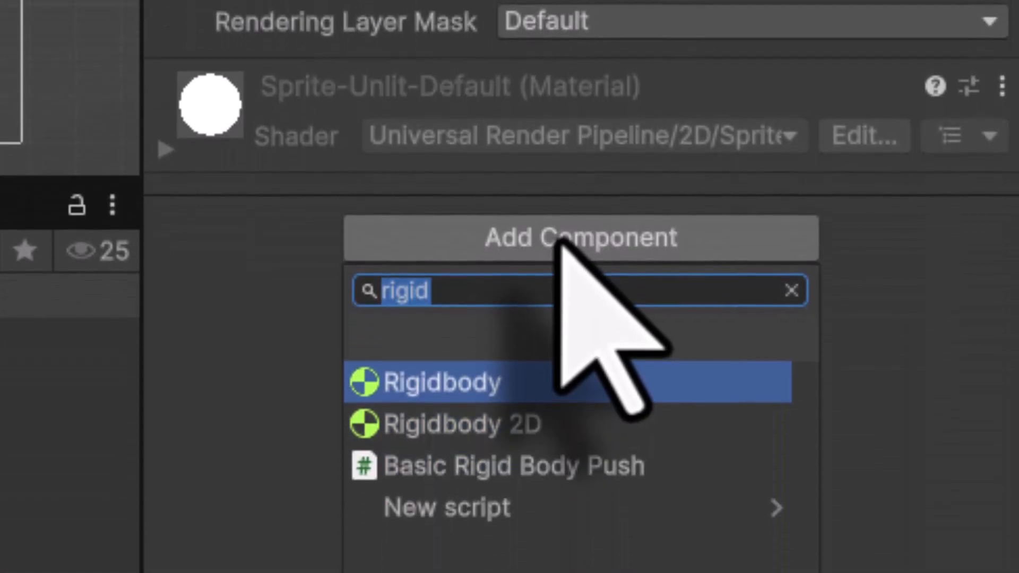
text(colli)
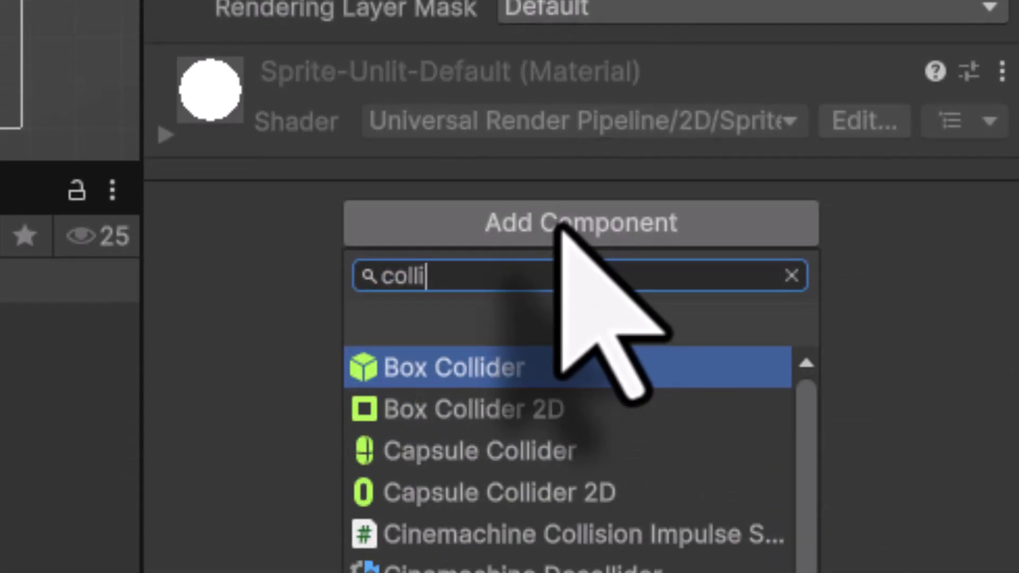
click(503, 409)
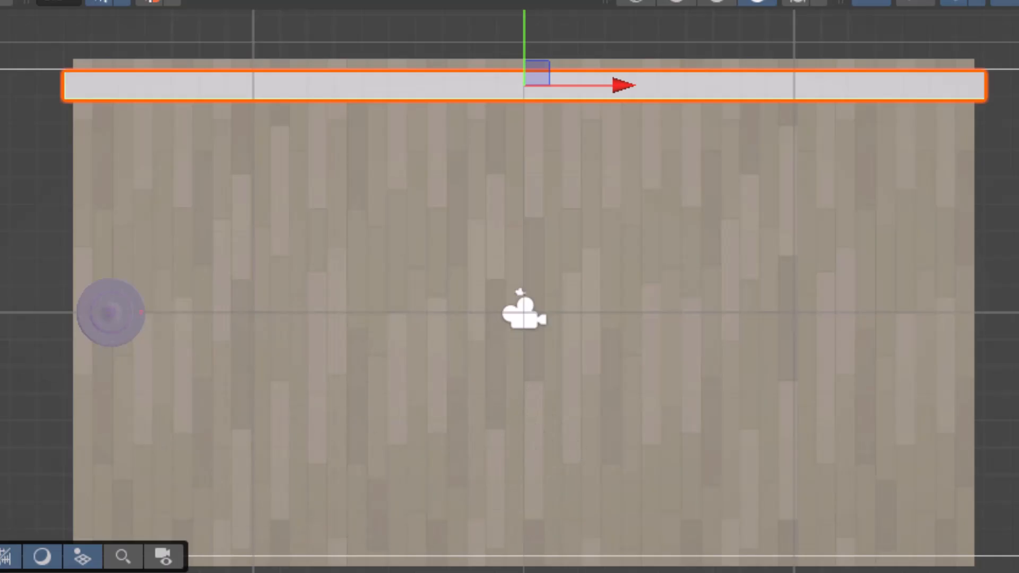
Add a Circle Collider 2D component to the Player.
click(113, 195)
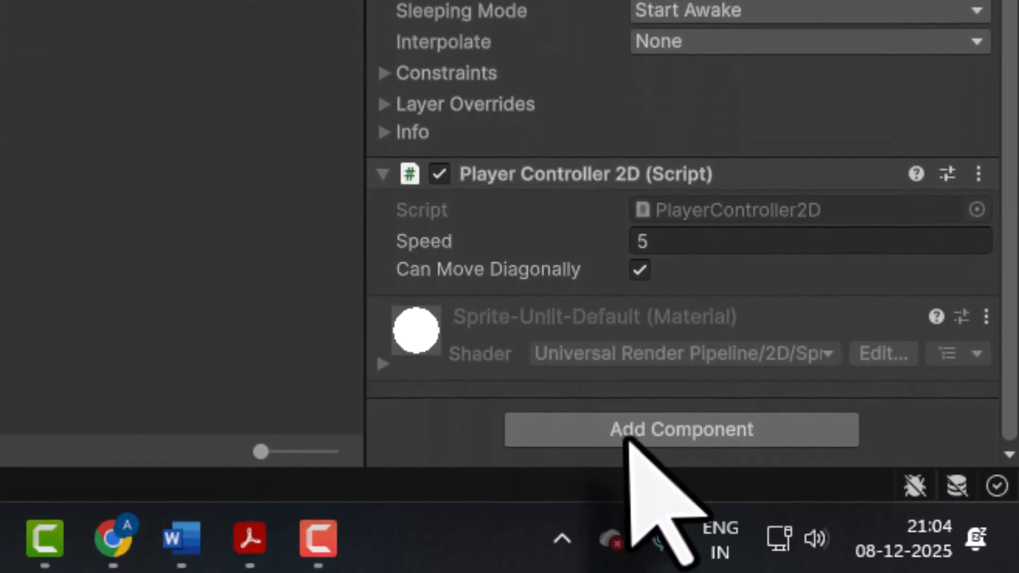
click(632, 564)
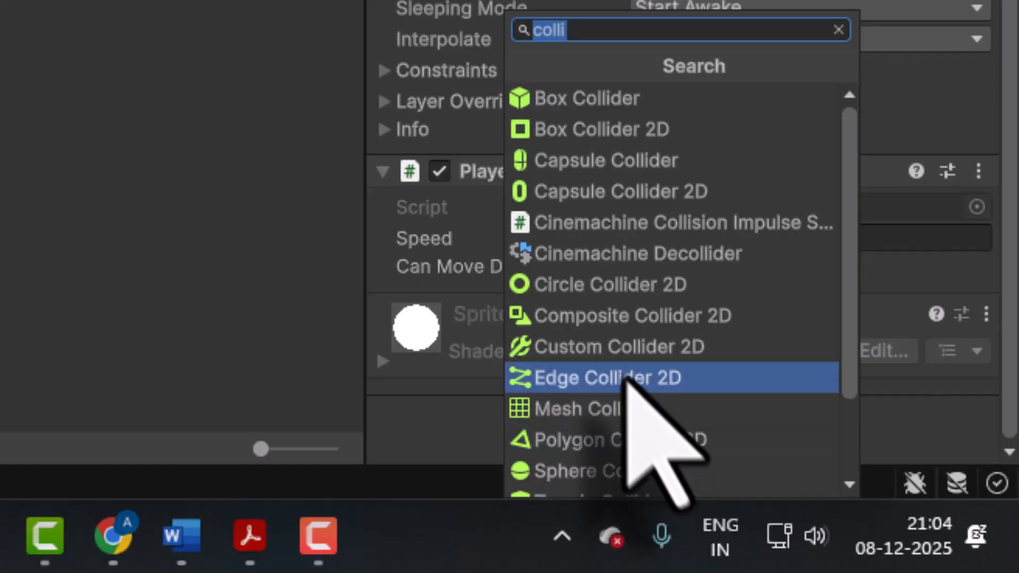
click(567, 289)
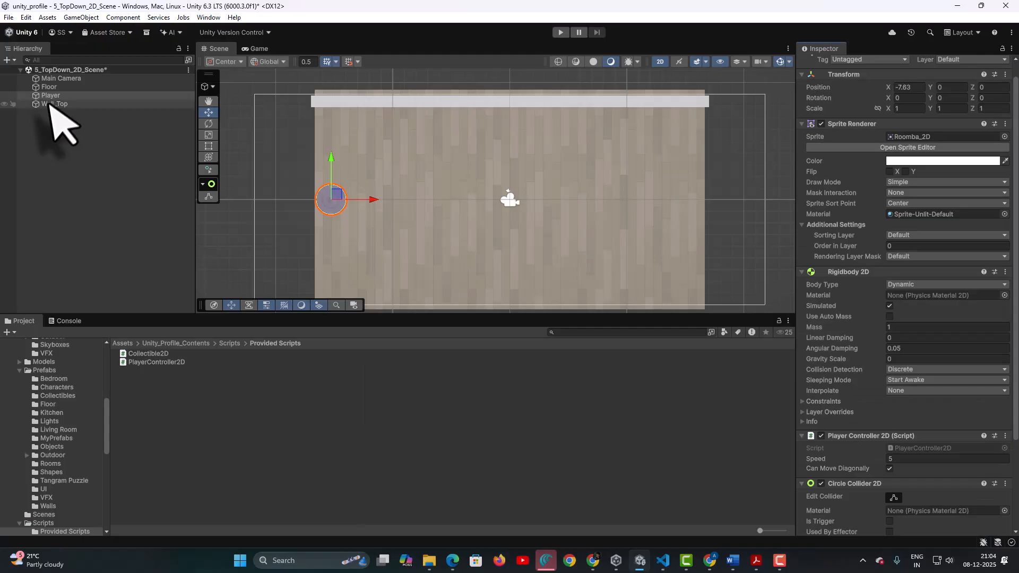
Temporarily hide the sprites of Wall_Top and the Player in turn to inspect their collider outlines, restoring each one.
click(51, 104)
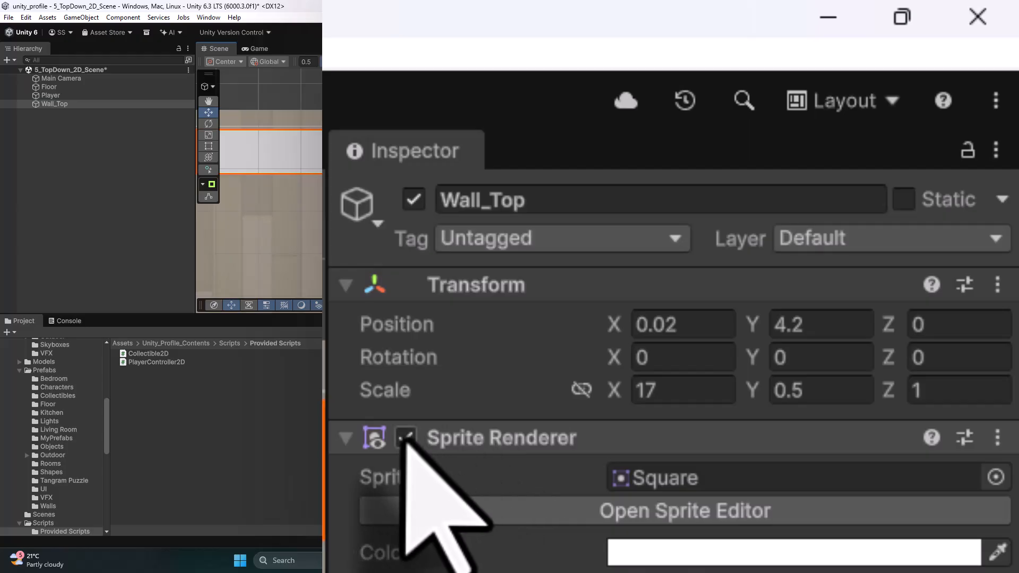
click(822, 142)
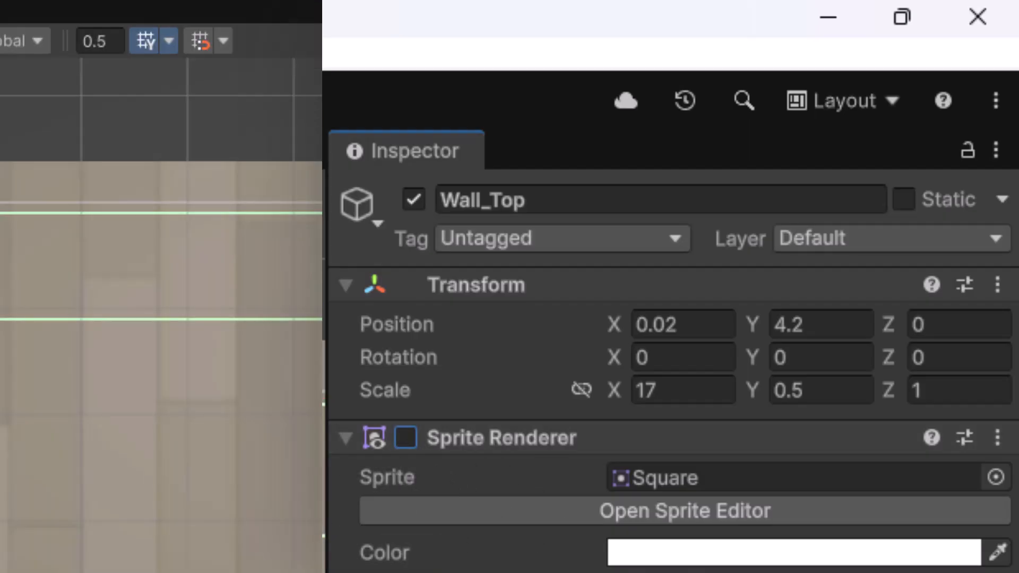
click(406, 438)
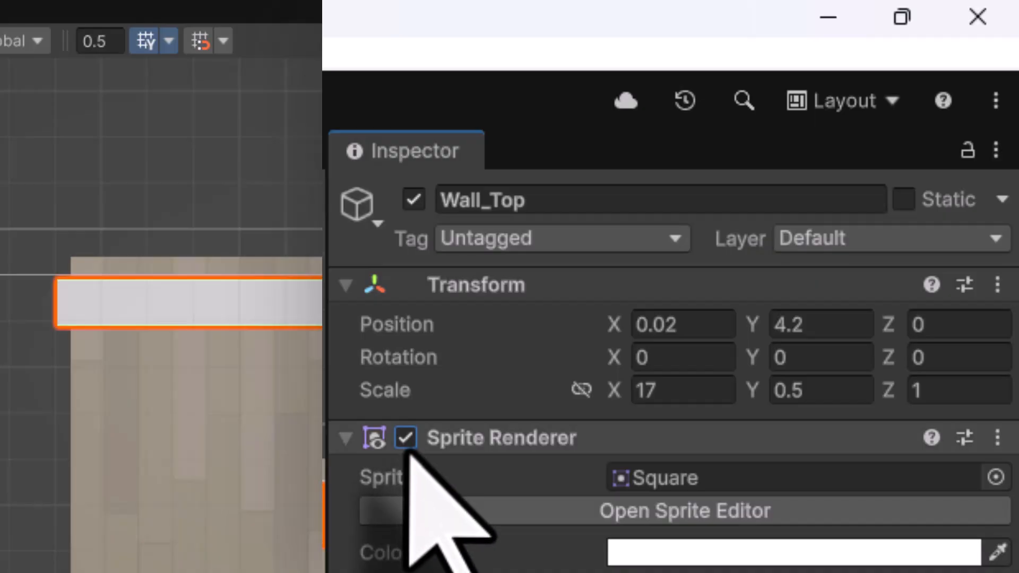
click(150, 144)
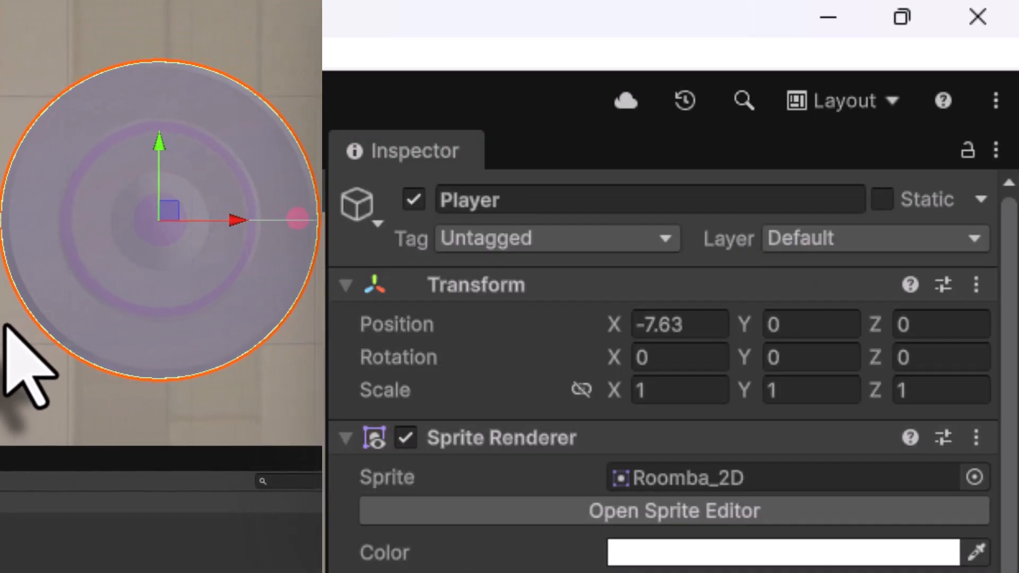
click(406, 438)
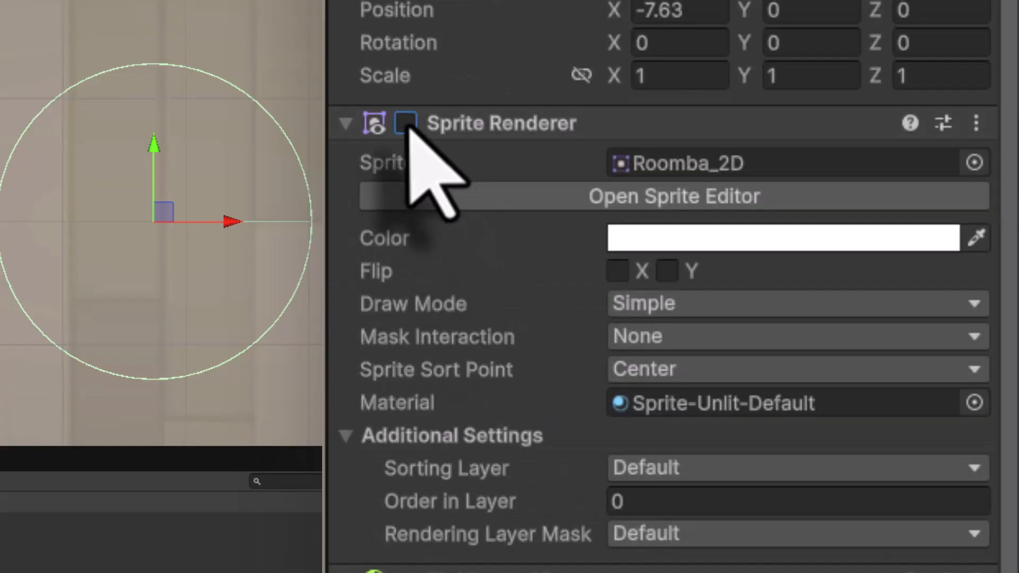
click(405, 124)
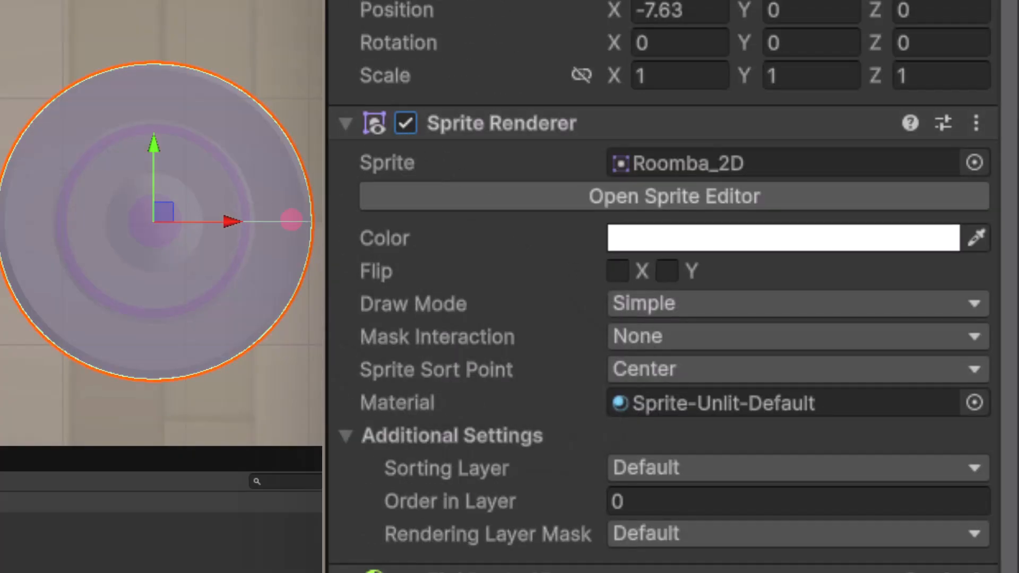
Save the scene and play-test the Player against Wall_Top, ending play mode when finished.
click(14, 22)
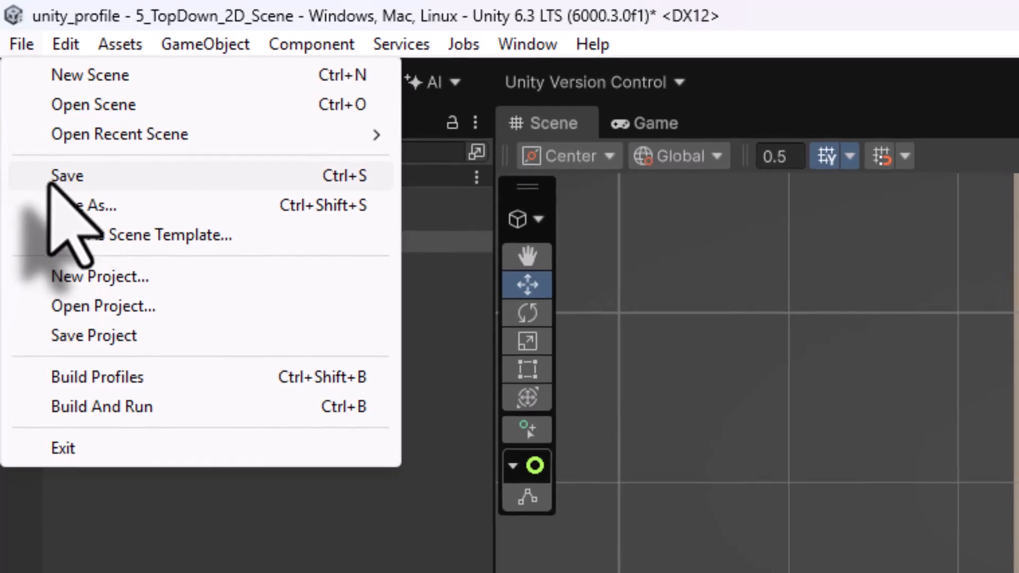
click(46, 94)
click(661, 24)
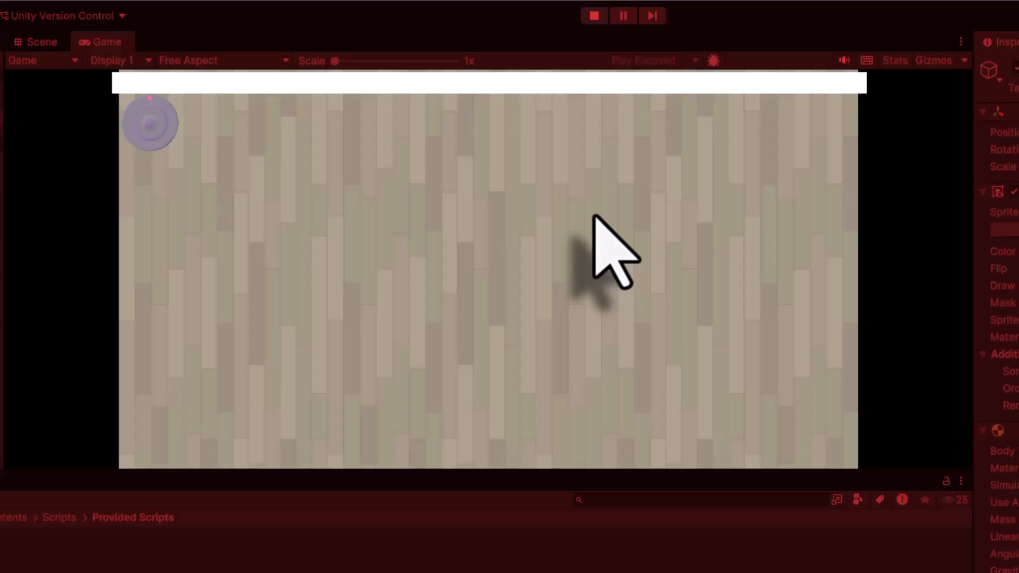
click(594, 17)
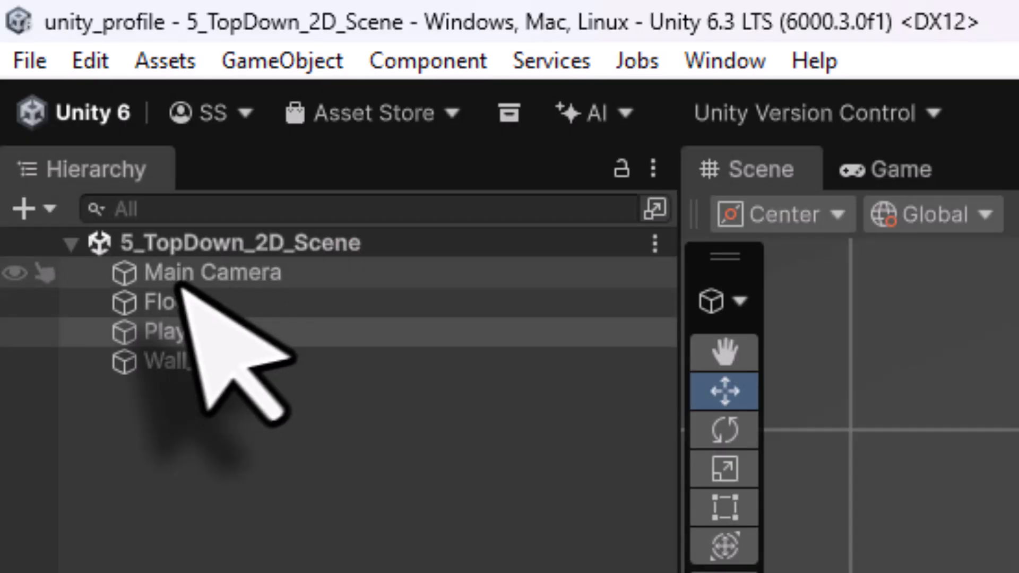
Duplicate Wall_Top as Wall_Bottom and move the copy down to the floor's lower edge.
click(171, 301)
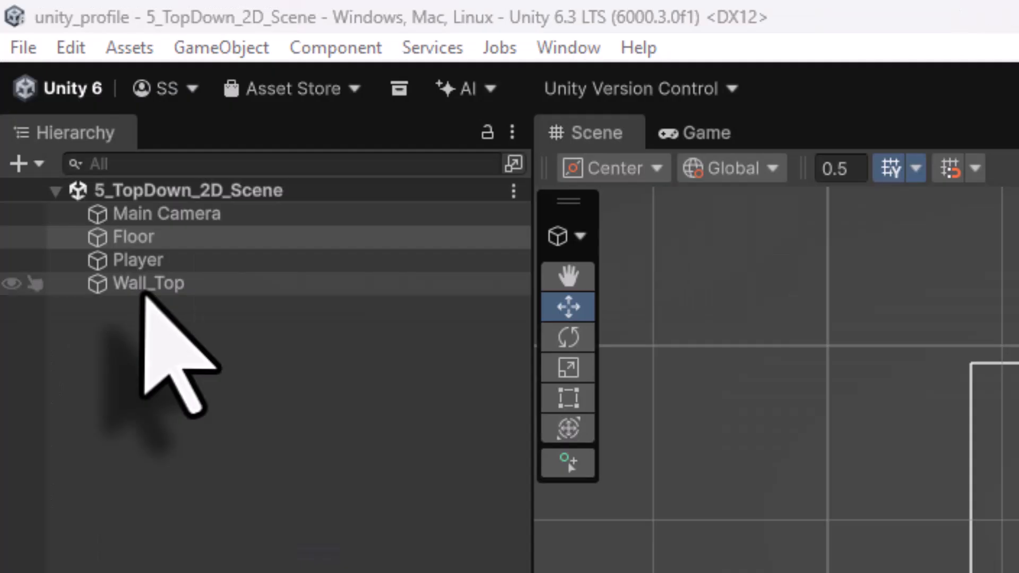
click(53, 106)
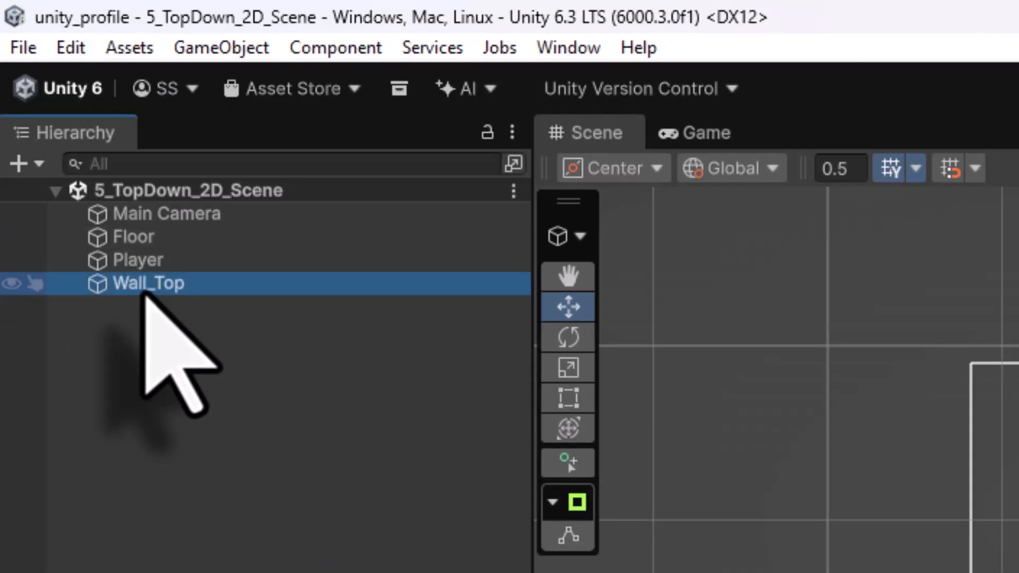
key(ctrl+d)
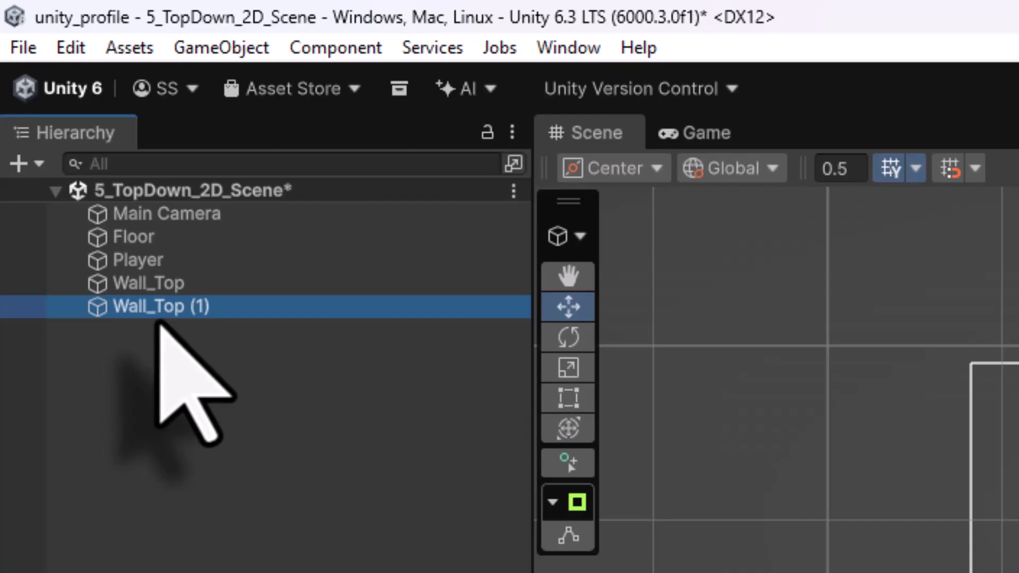
click(155, 305)
click(153, 307)
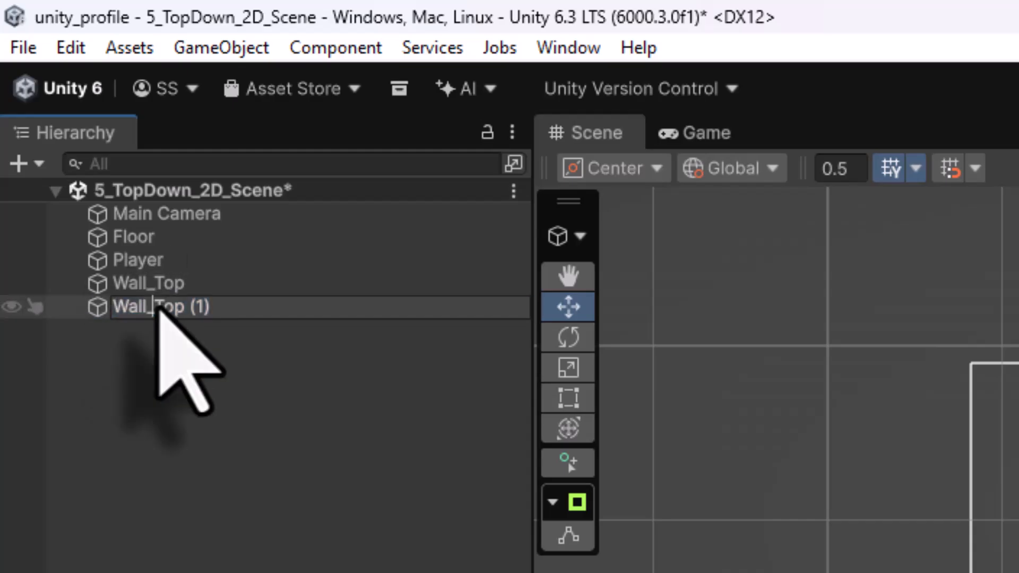
drag(158, 308, 364, 307)
text(Bottom)
key(Return)
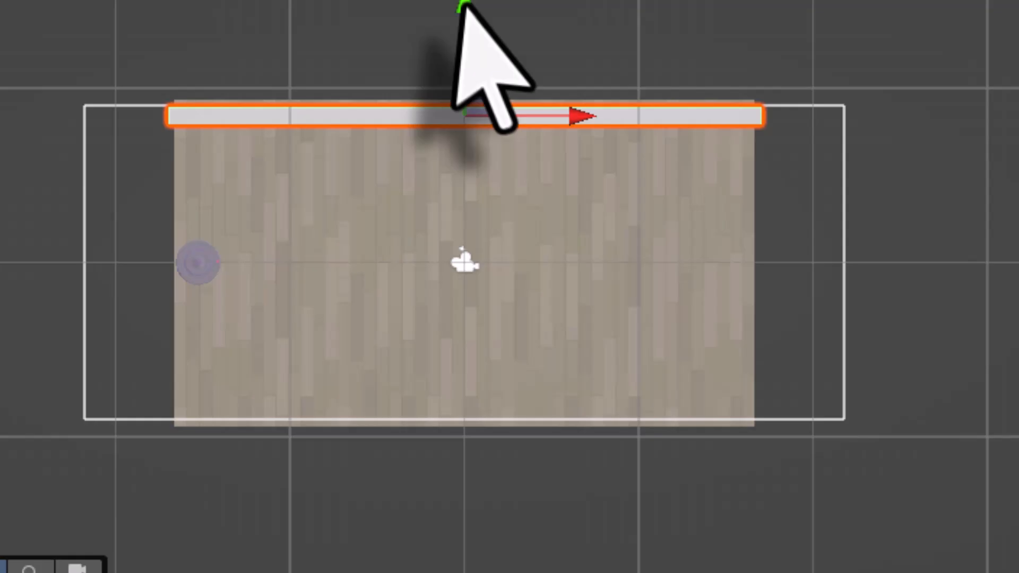
drag(461, 12, 471, 308)
Duplicate Wall_Top and rename the copy Wall_Left.
click(16, 253)
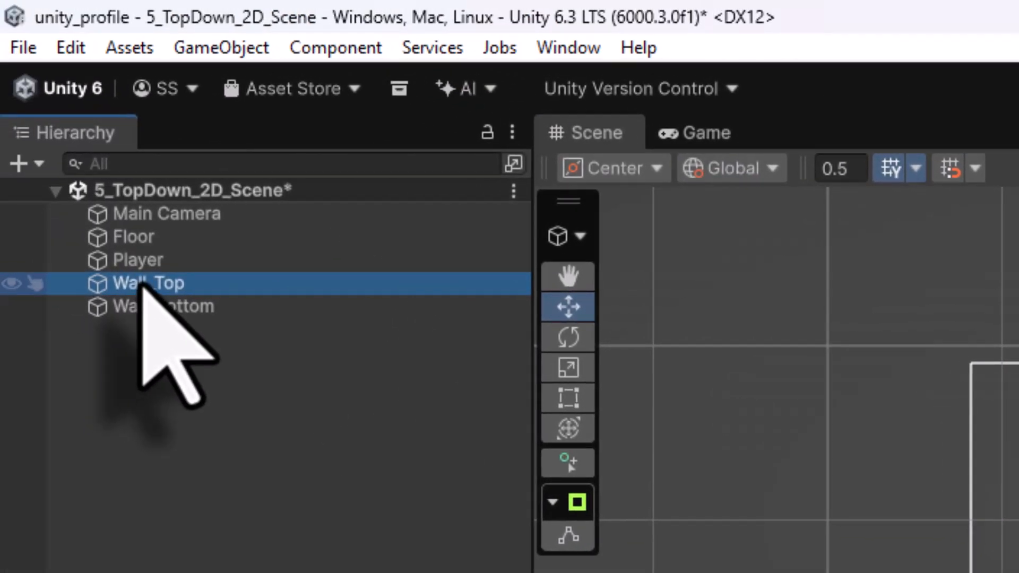
key(ctrl+d)
key(F2)
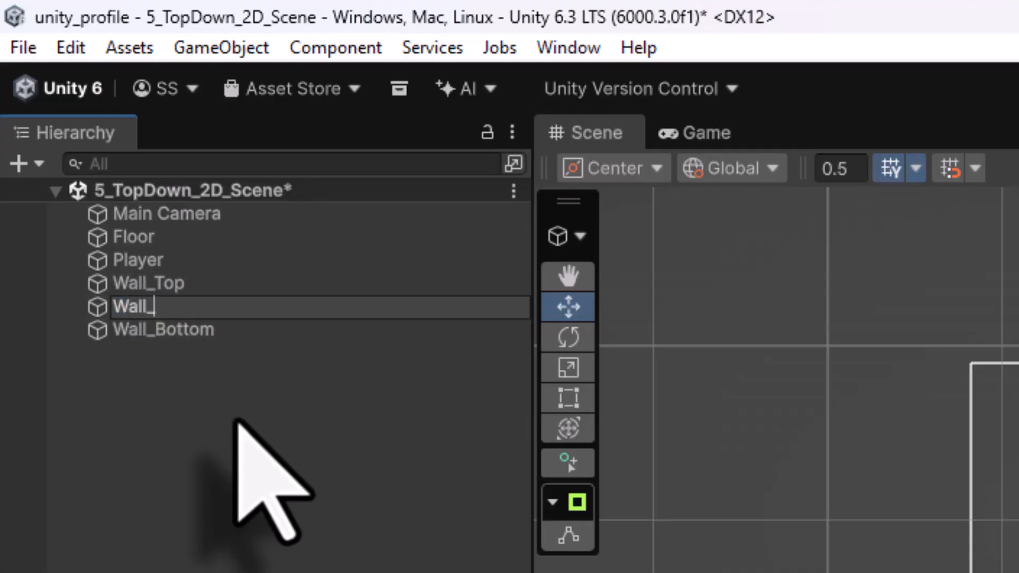
text(Wall_Left)
key(Return)
Rotate Wall_Left to 90 degrees about Z and position it along the floor's left edge at Y 0.
click(964, 274)
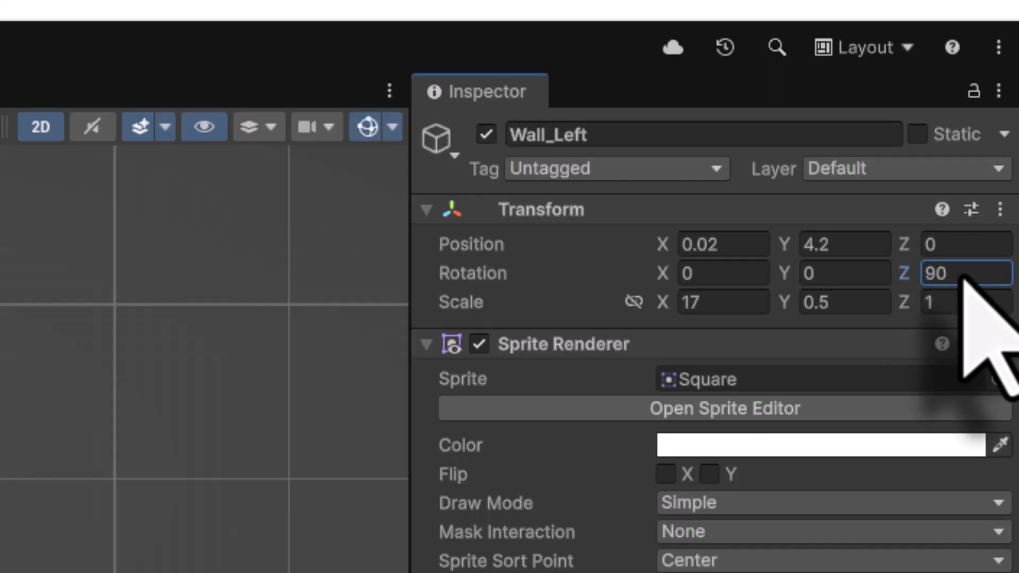
drag(147, 228, 114, 260)
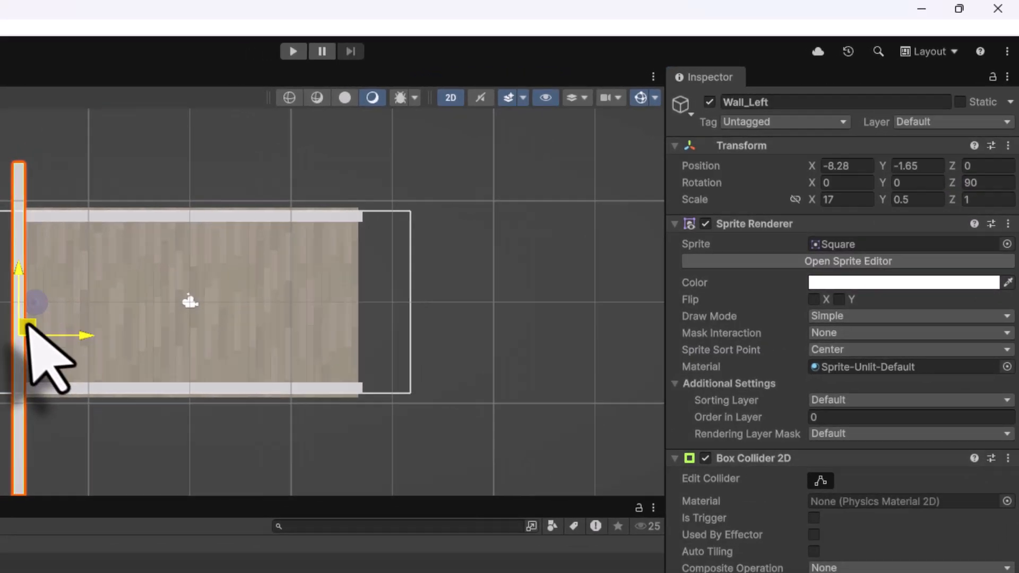
drag(27, 335, 64, 296)
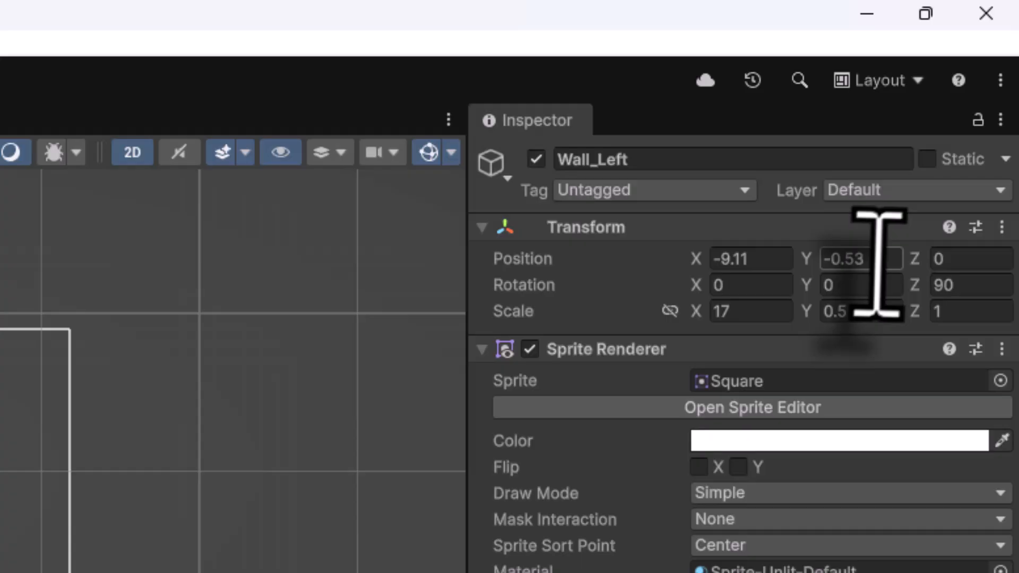
click(877, 260)
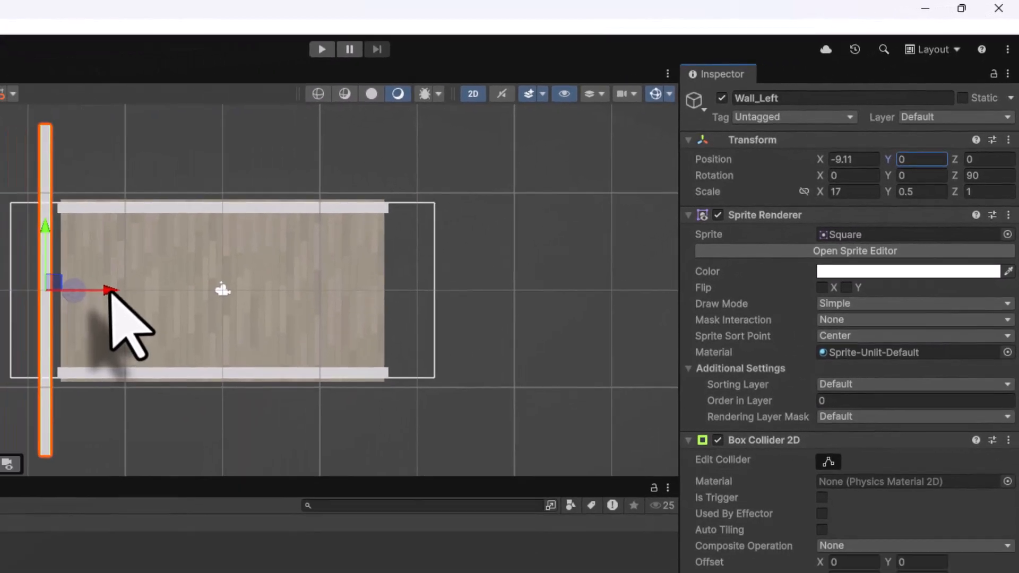
drag(114, 289, 148, 285)
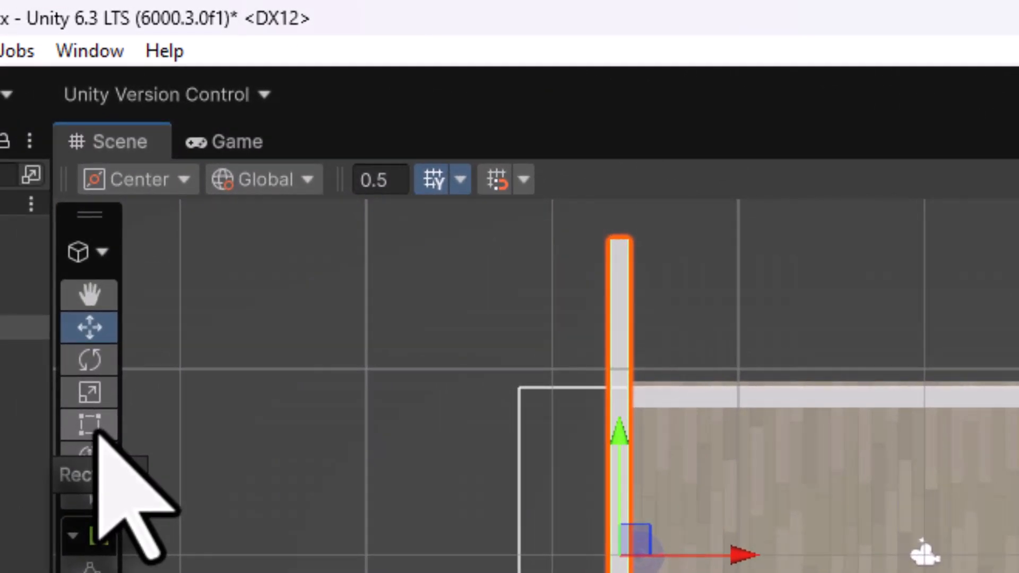
Shorten Wall_Left with the Rect tool to an X scale of about 8.9, spanning Wall_Top to Wall_Bottom, and set its Y scale to 0.5.
click(95, 427)
scroll(829, 509, up, 5)
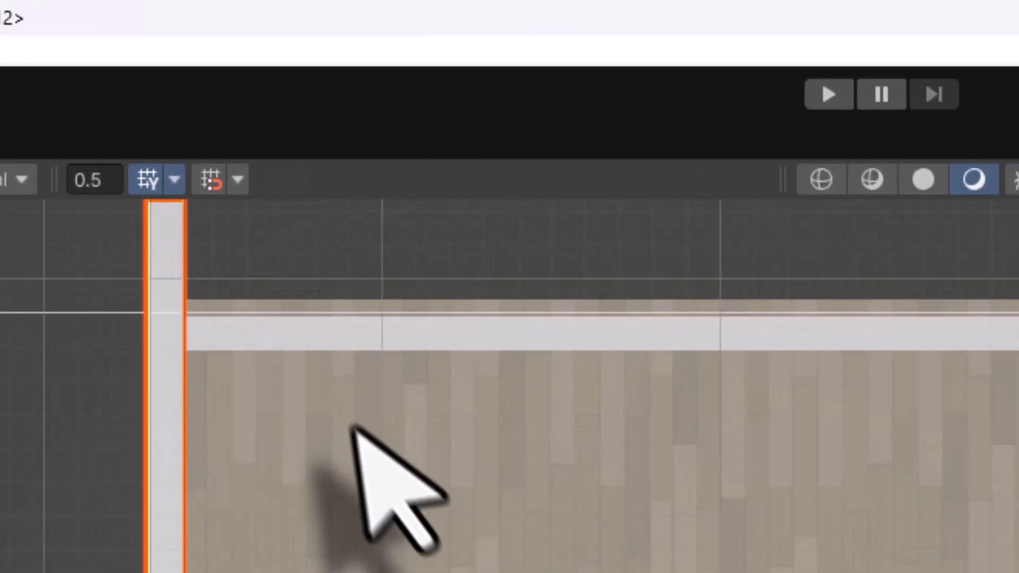
middle_drag(353, 427, 528, 496)
drag(430, 308, 428, 572)
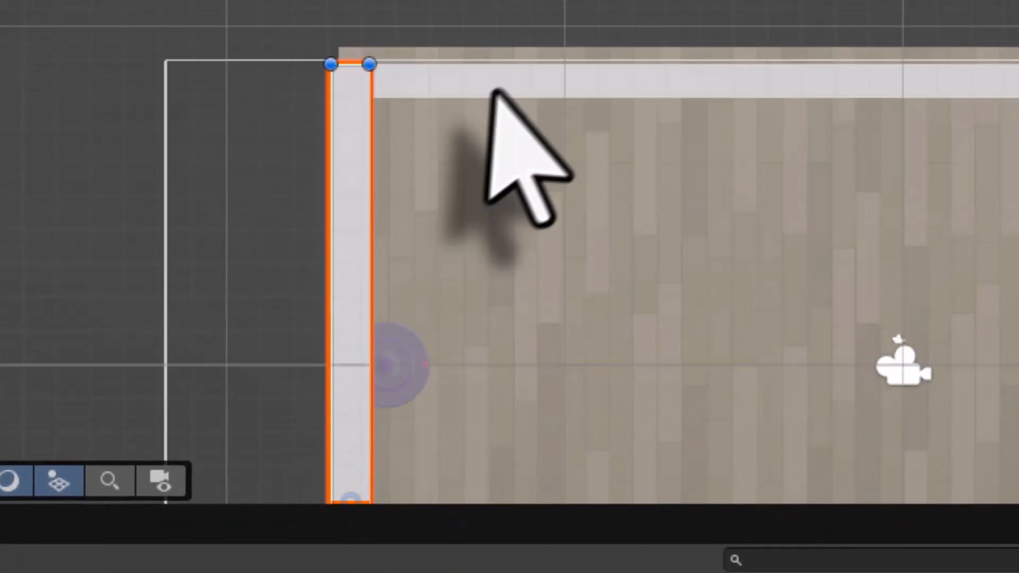
middle_drag(546, 416, 428, 471)
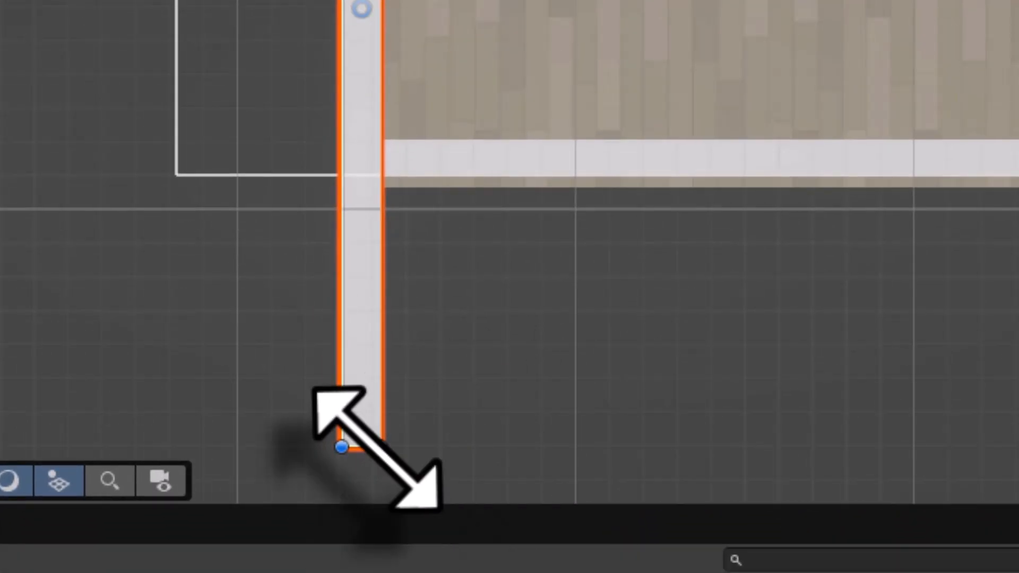
drag(377, 449, 380, 174)
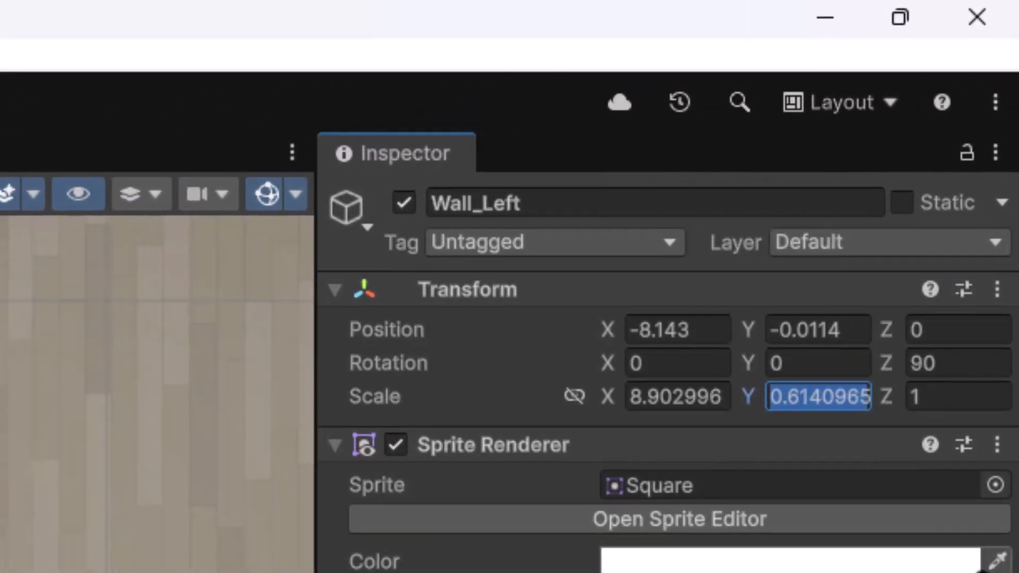
text(.5)
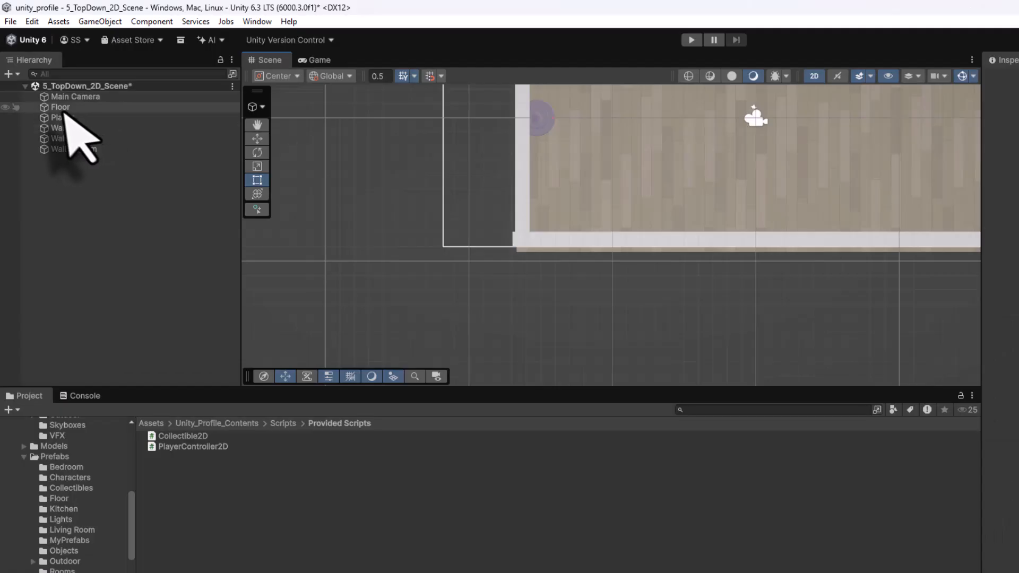
Duplicate Wall_Left as Wall_Right and move the copy across to the floor's right edge.
double_click(57, 107)
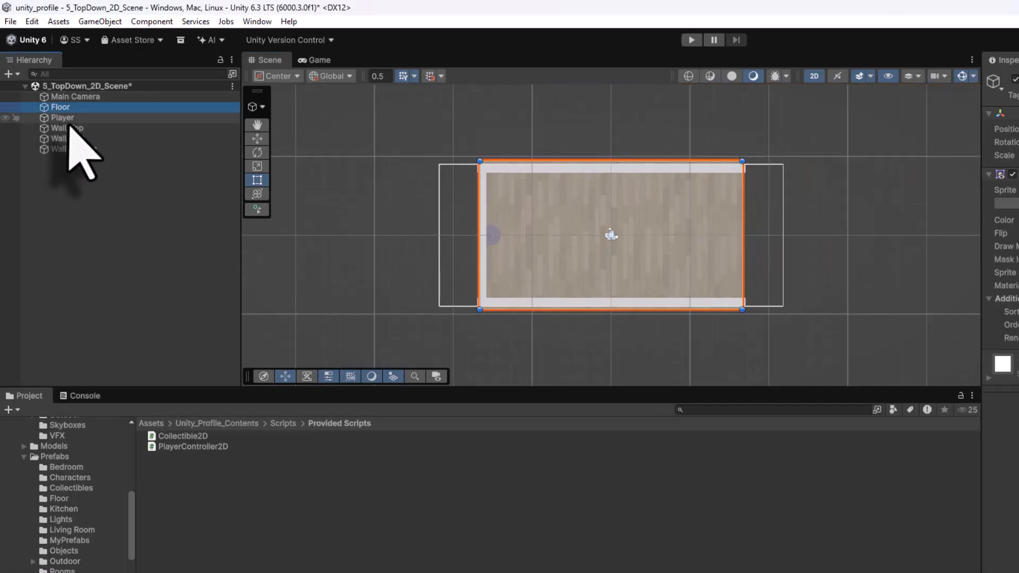
click(68, 138)
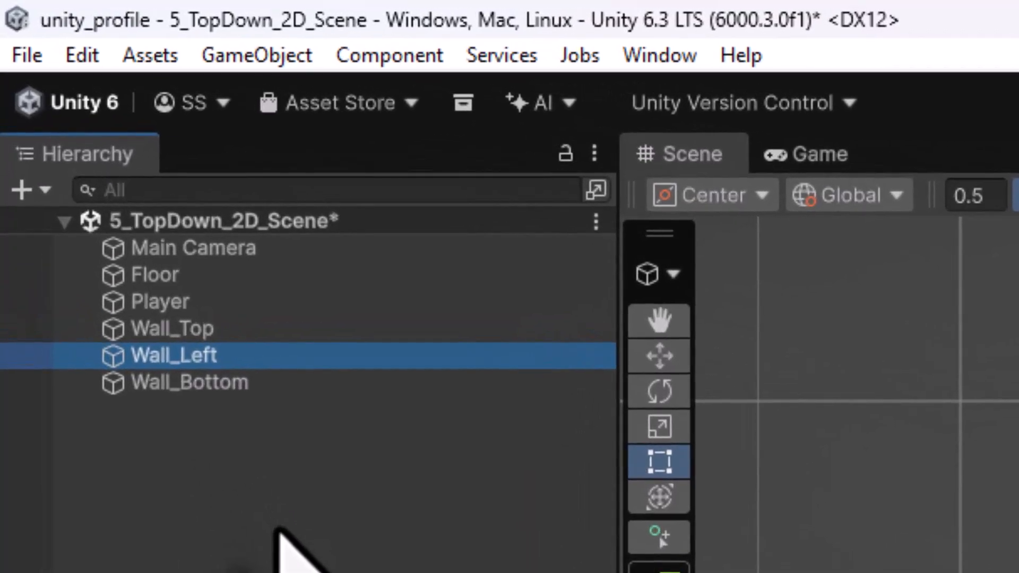
key(ctrl+d)
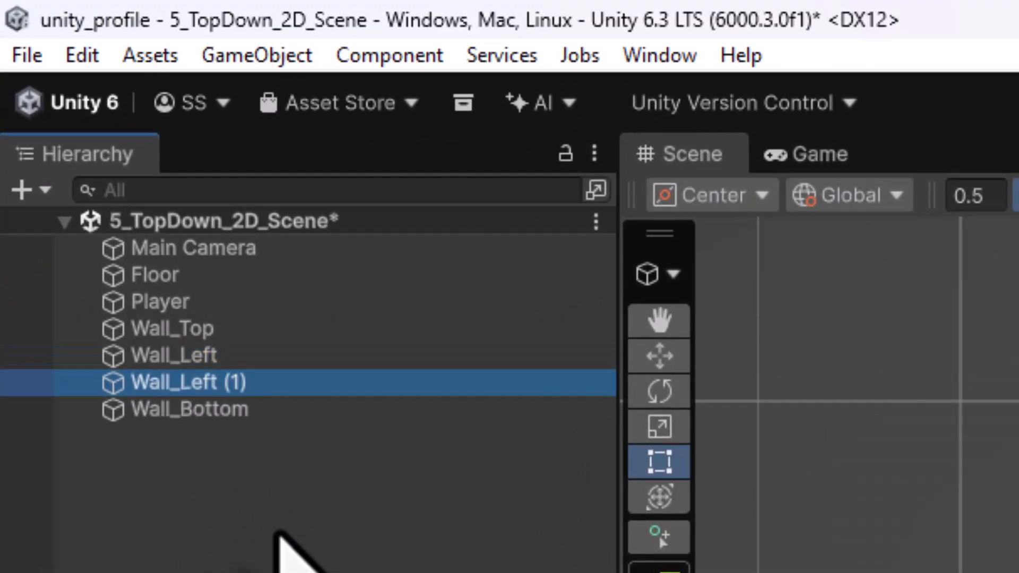
key(F2)
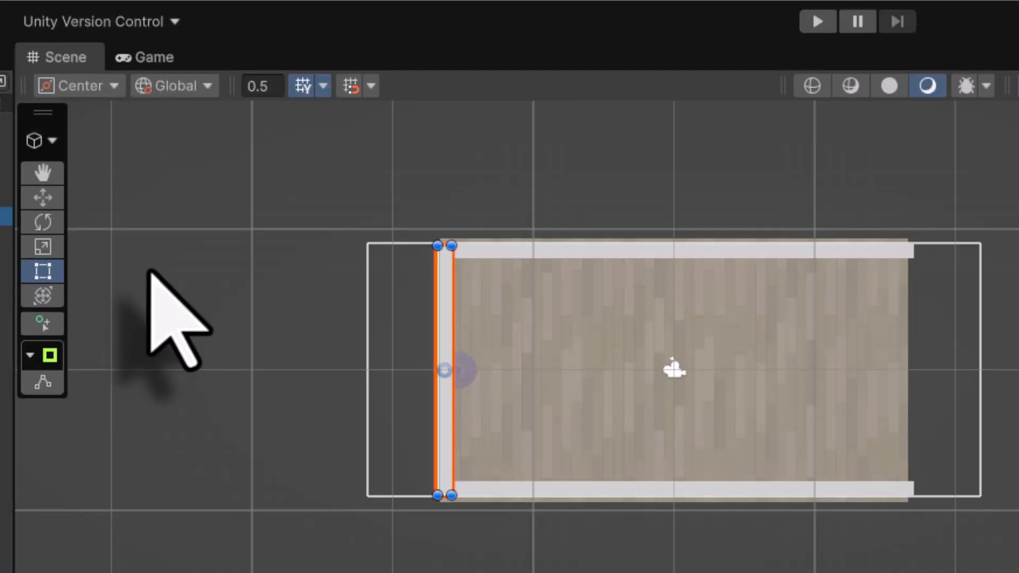
key(w)
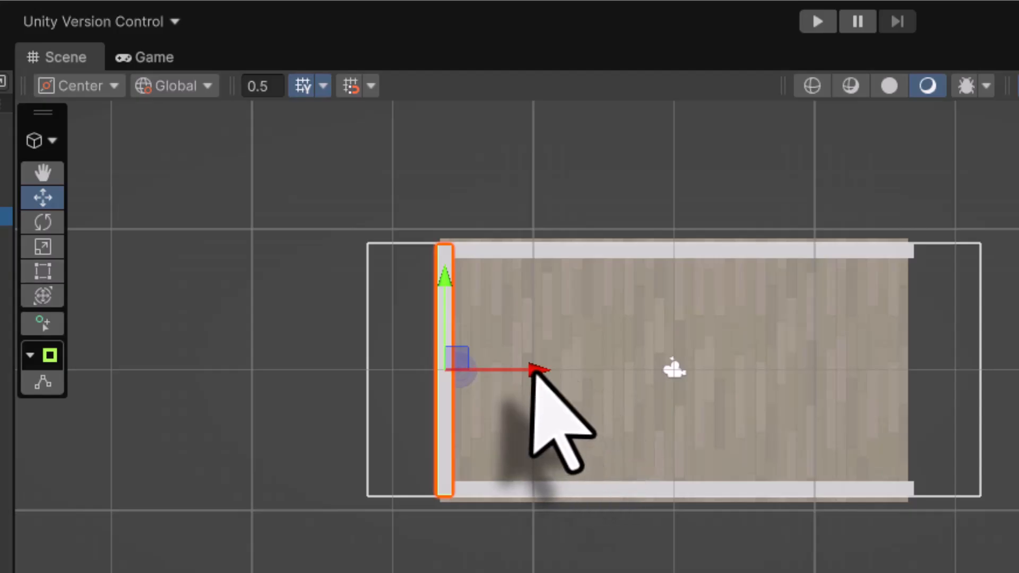
drag(537, 370, 989, 402)
scroll(945, 421, up, 3)
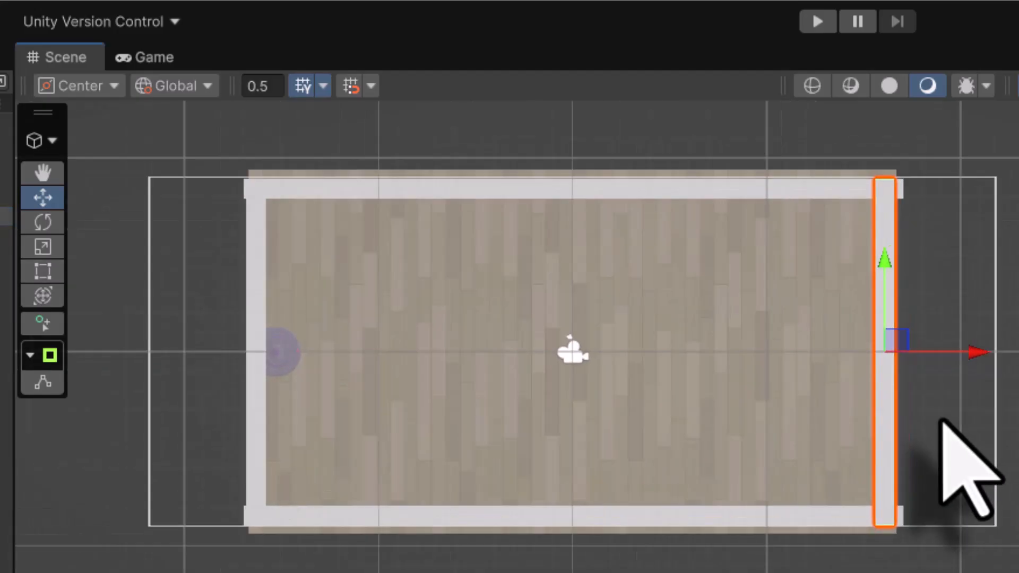
Save the scene and play-test the Player's movement inside the four boundary walls.
click(0, 0)
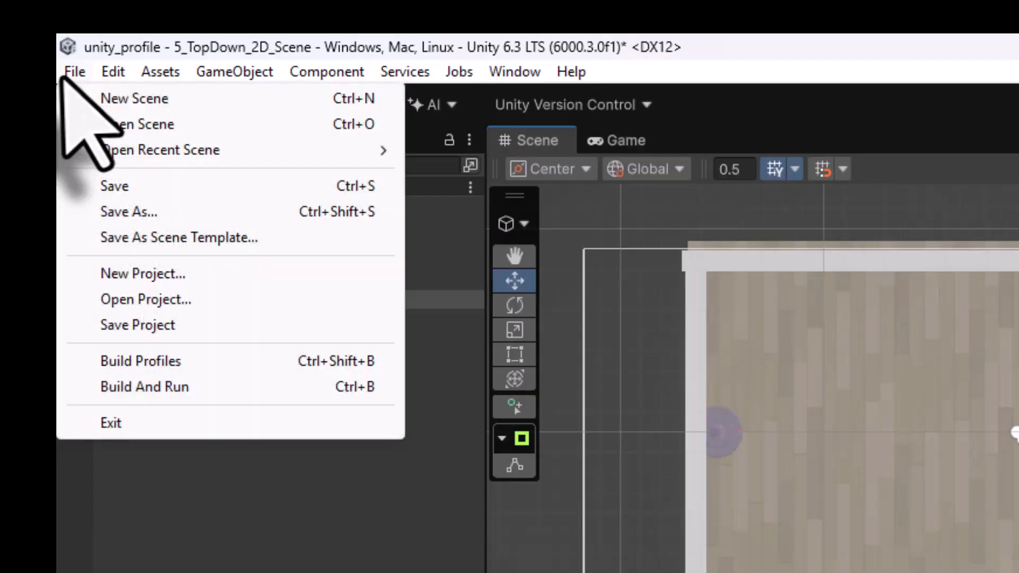
click(0, 108)
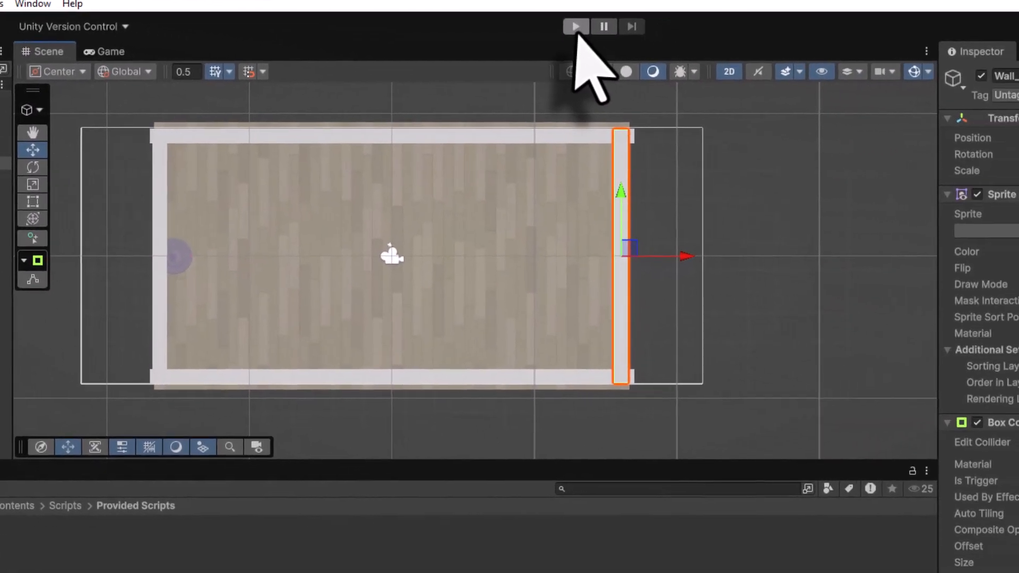
click(1018, 104)
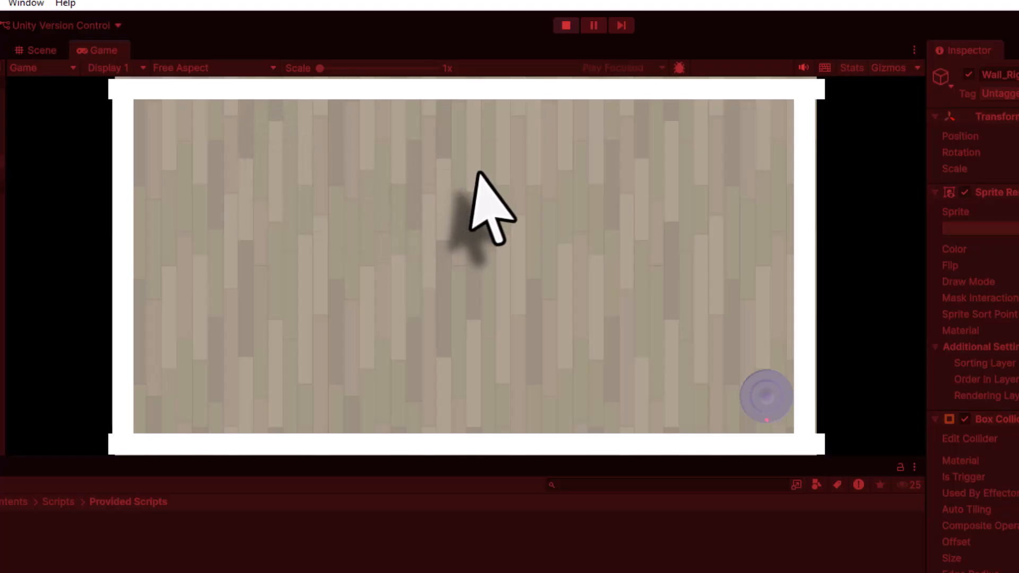
Stop the play-test and move the Player along X so it sits just clear of Wall_Left.
click(566, 26)
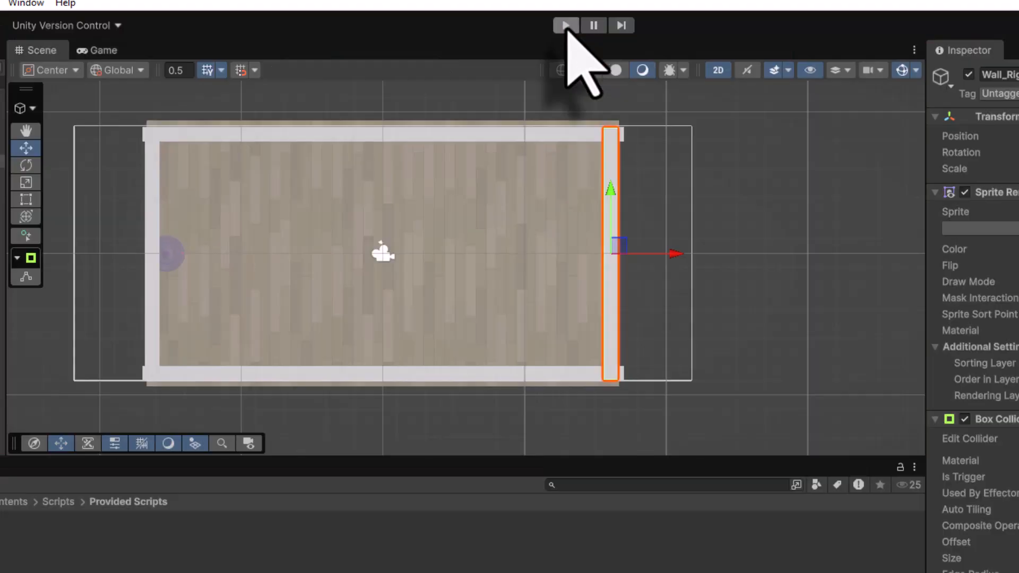
click(0, 122)
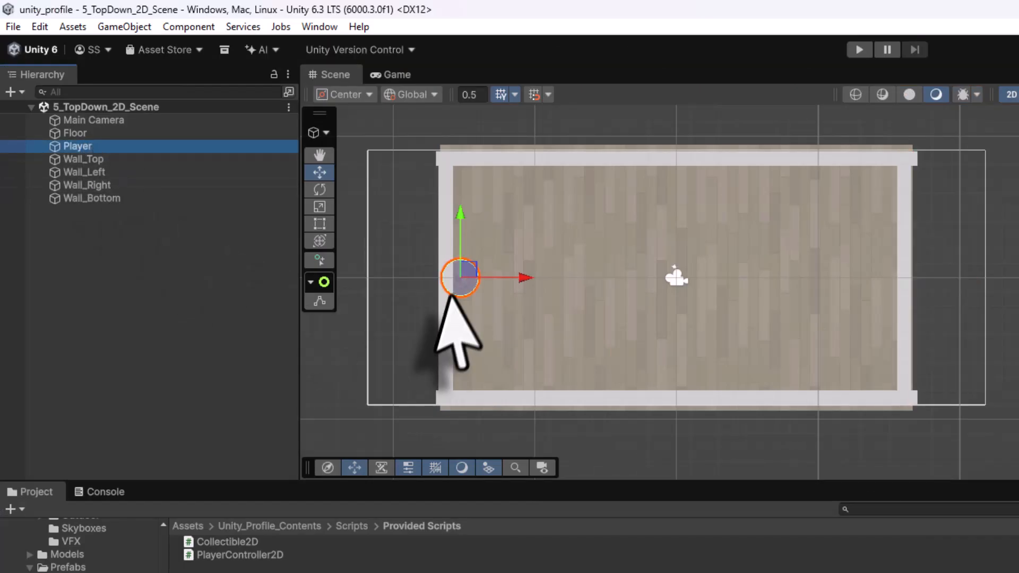
scroll(467, 308, up, 8)
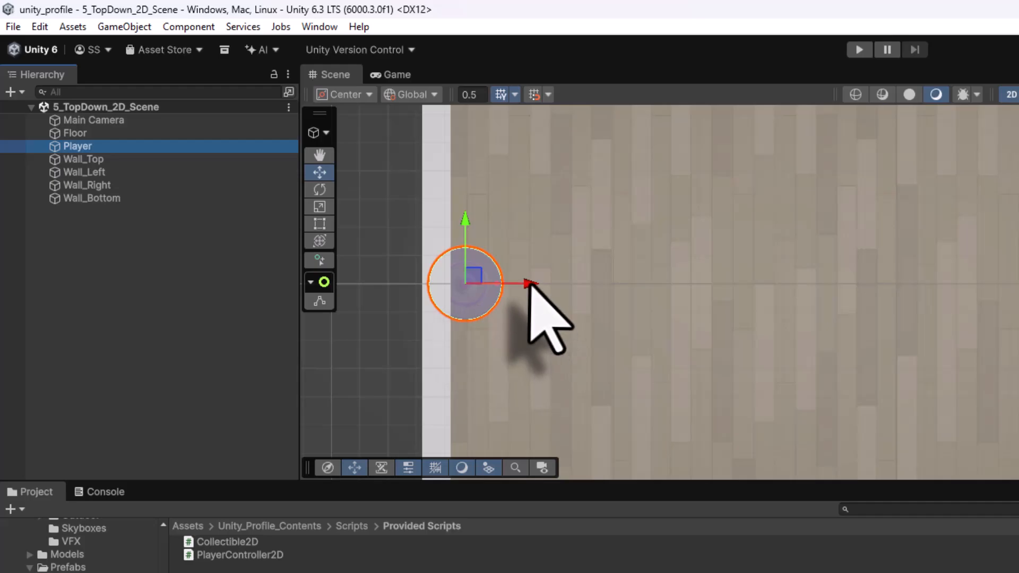
drag(531, 285, 554, 284)
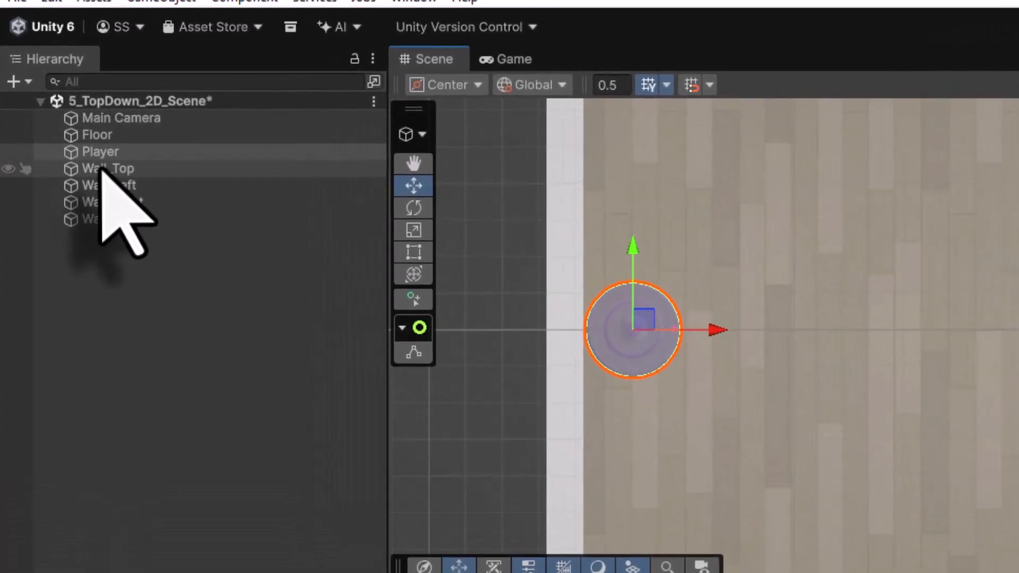
Group Wall_Top, Wall_Left, Wall_Right and Wall_Bottom under a new empty parent named WALLS and collapse the group.
click(77, 159)
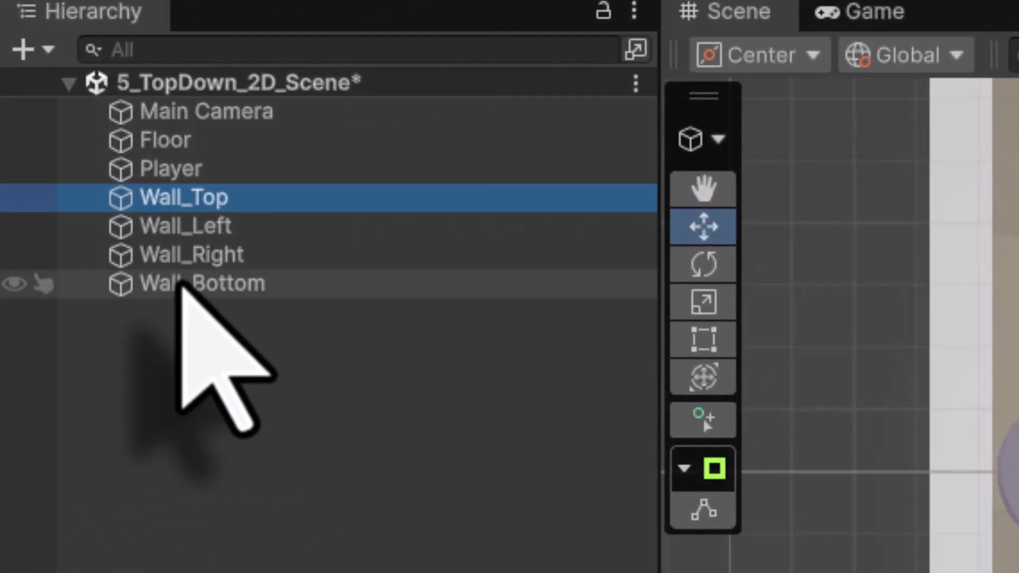
shift+click(179, 282)
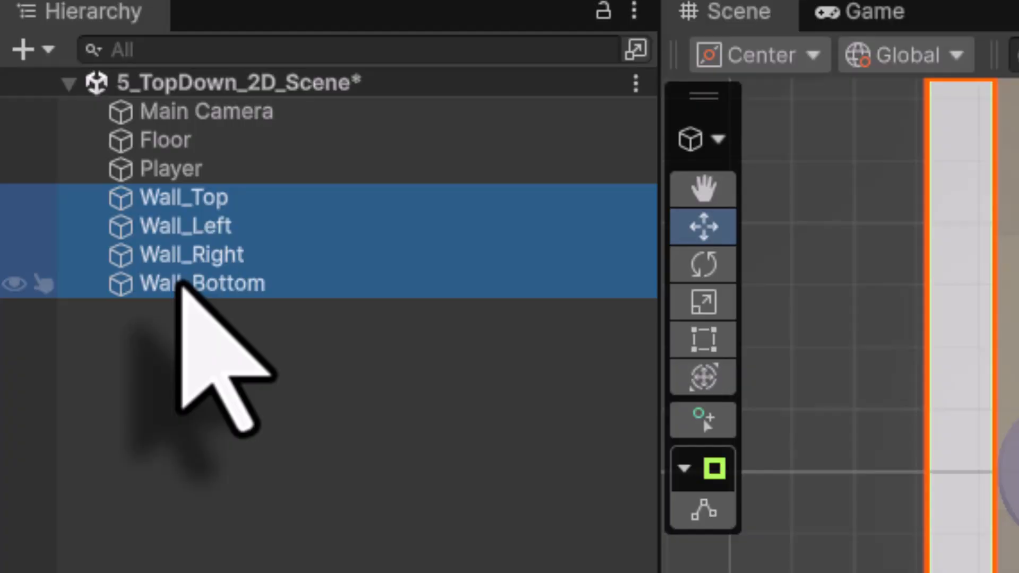
right_click(208, 226)
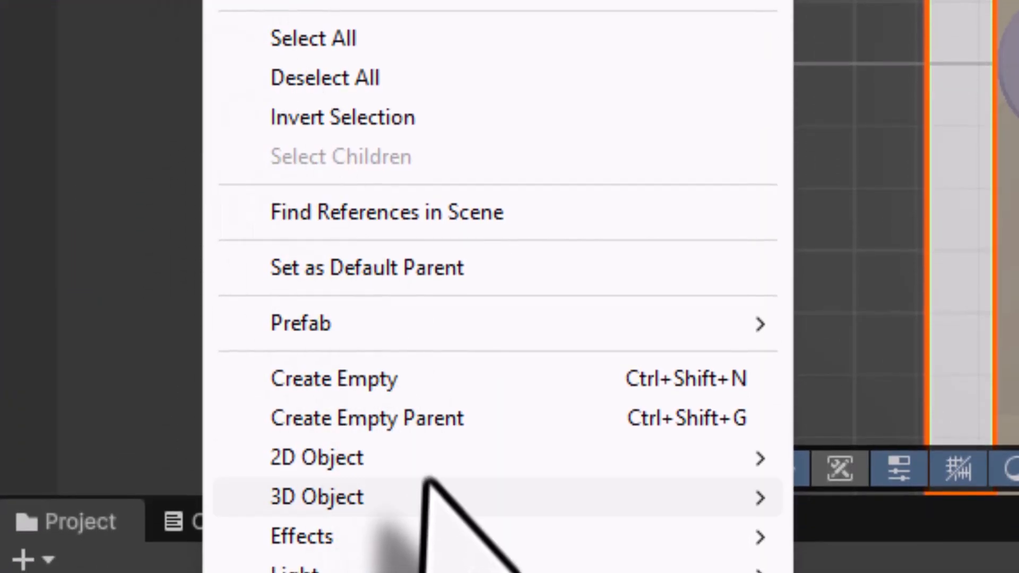
click(444, 417)
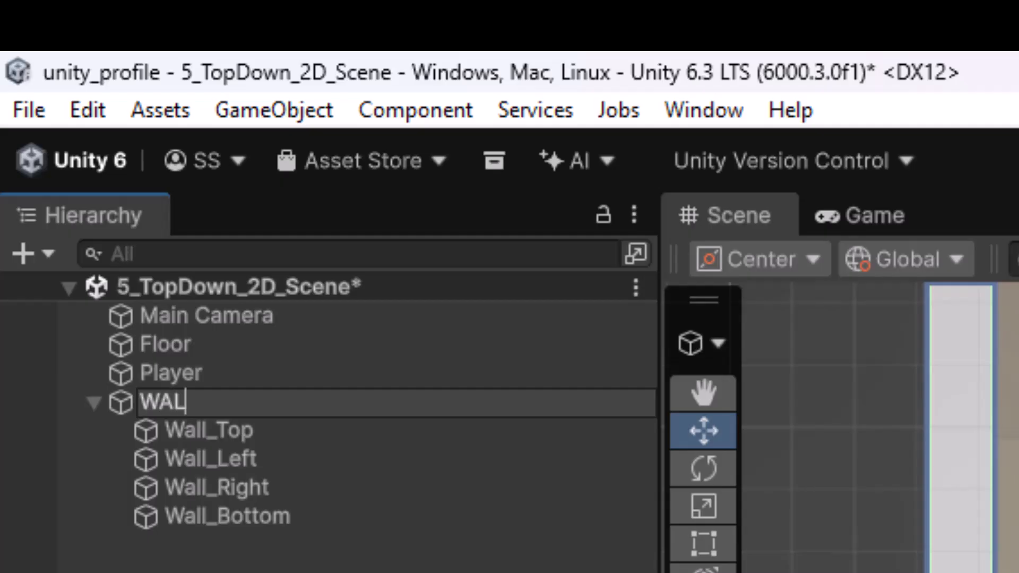
key(Return)
click(94, 402)
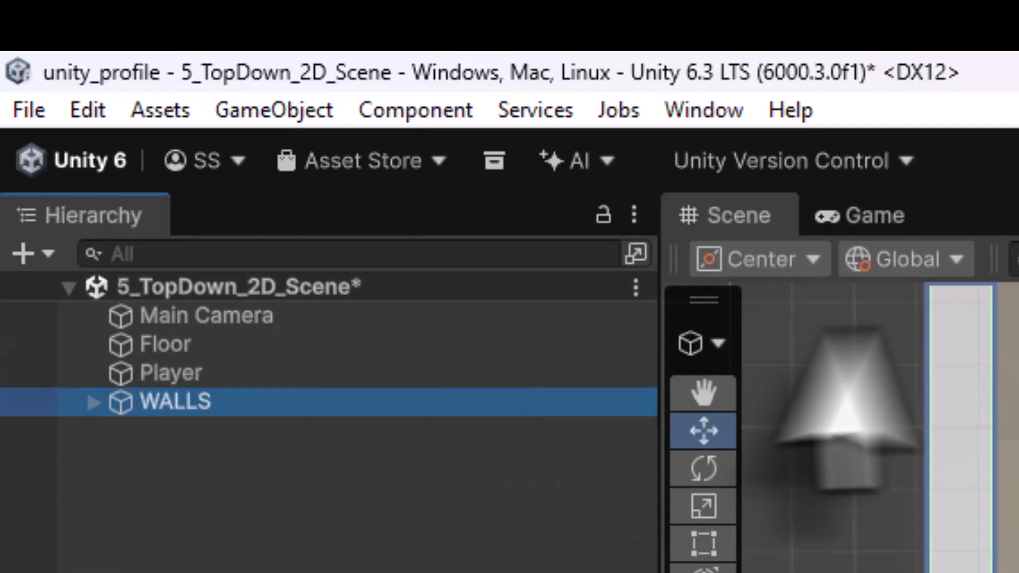
Save the scene with the grouped walls.
click(180, 352)
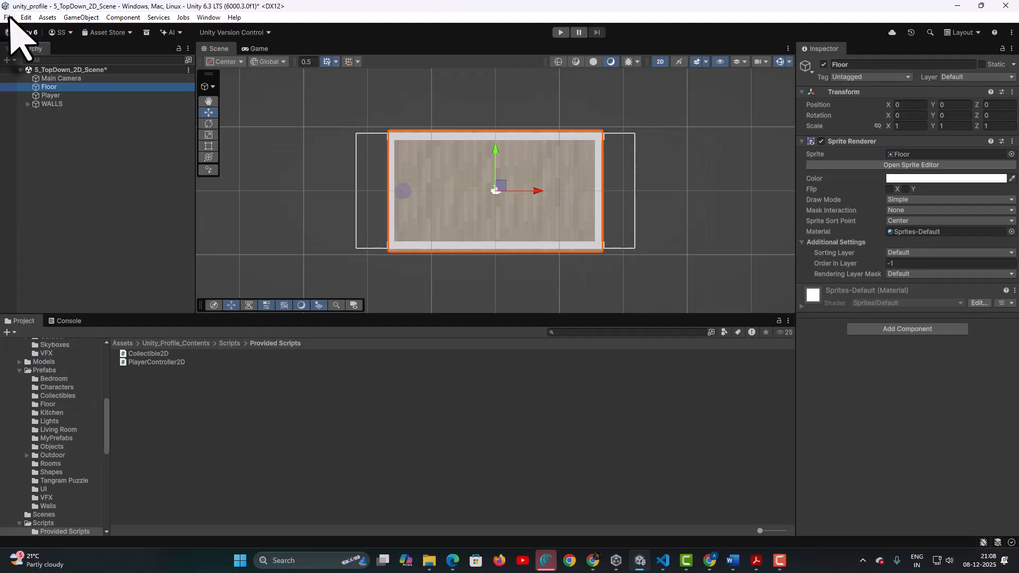
click(29, 110)
click(85, 287)
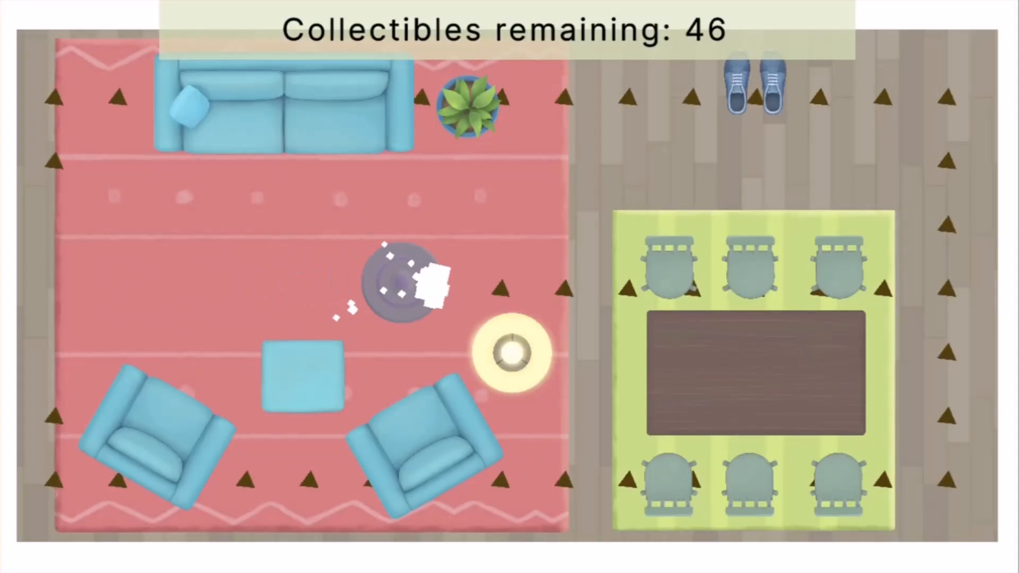
key(Right)
key(Down)
key(Up)
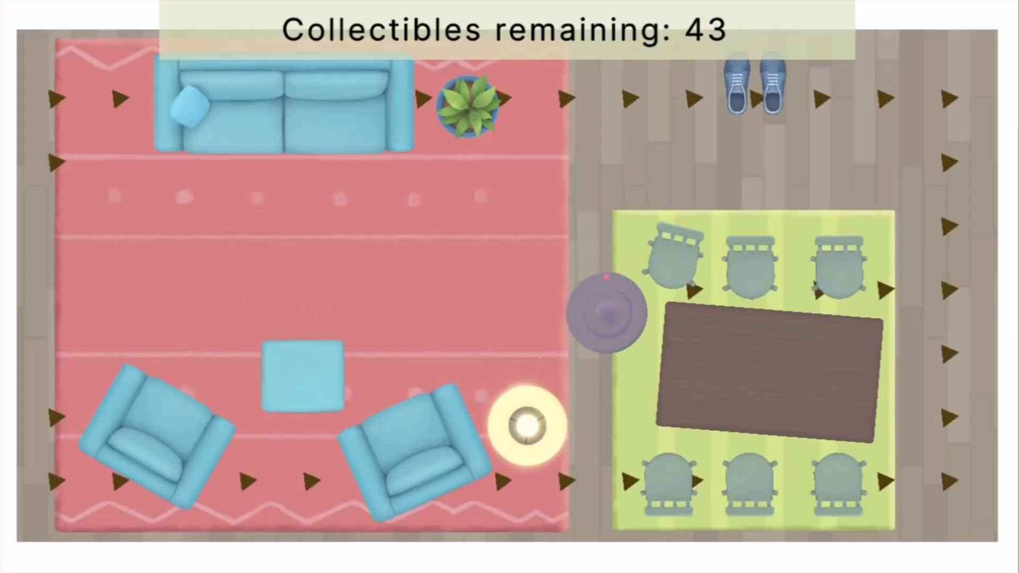
key(Right)
key(Down)
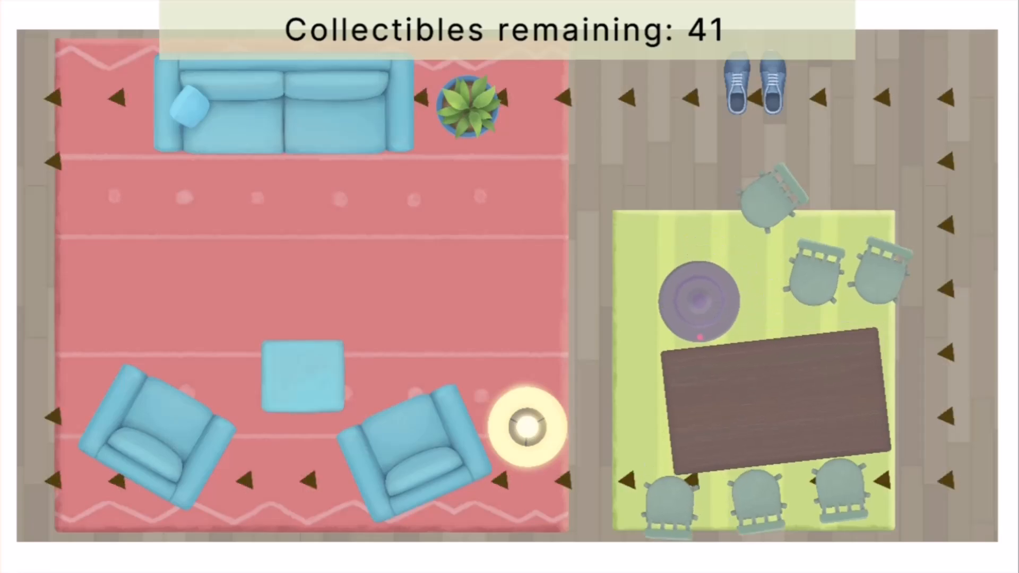
key(Up)
key(Left)
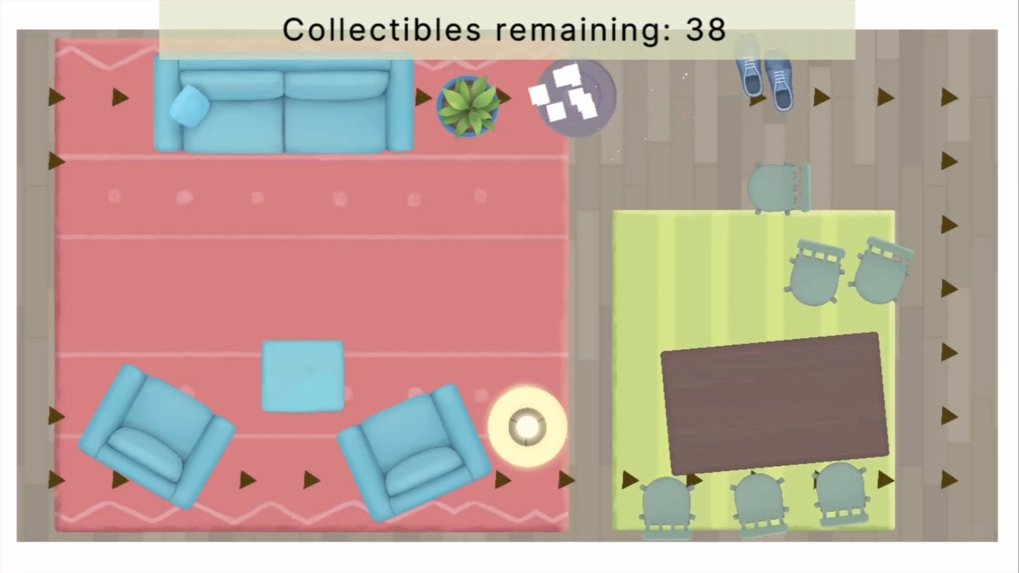
key(Down)
key(Left)
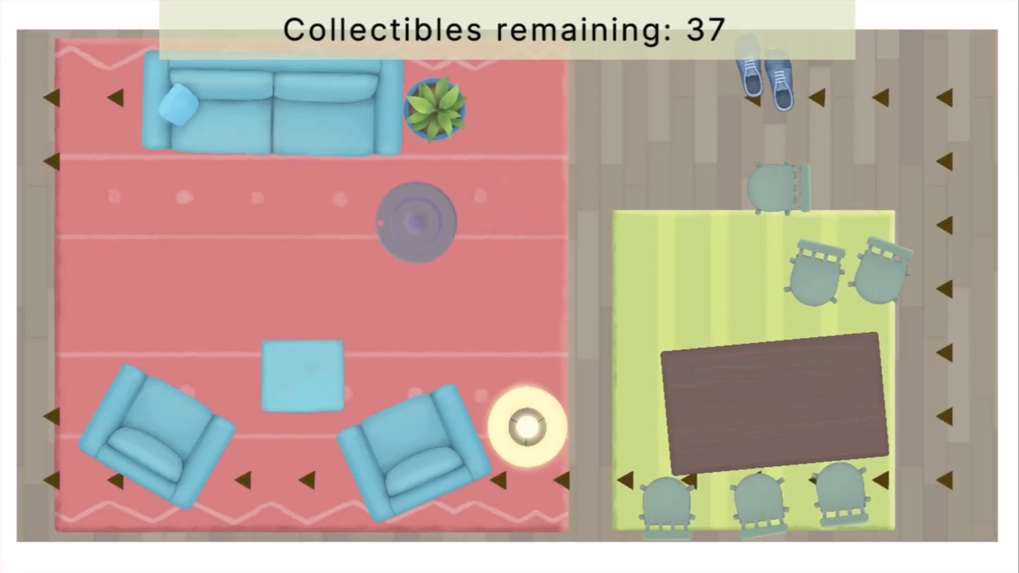
key(Up)
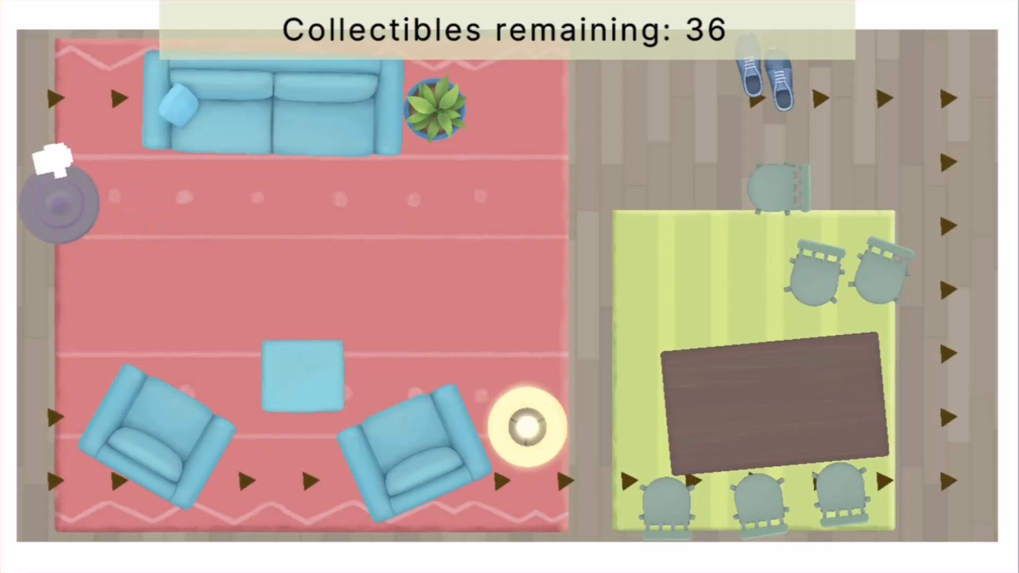
key(Right)
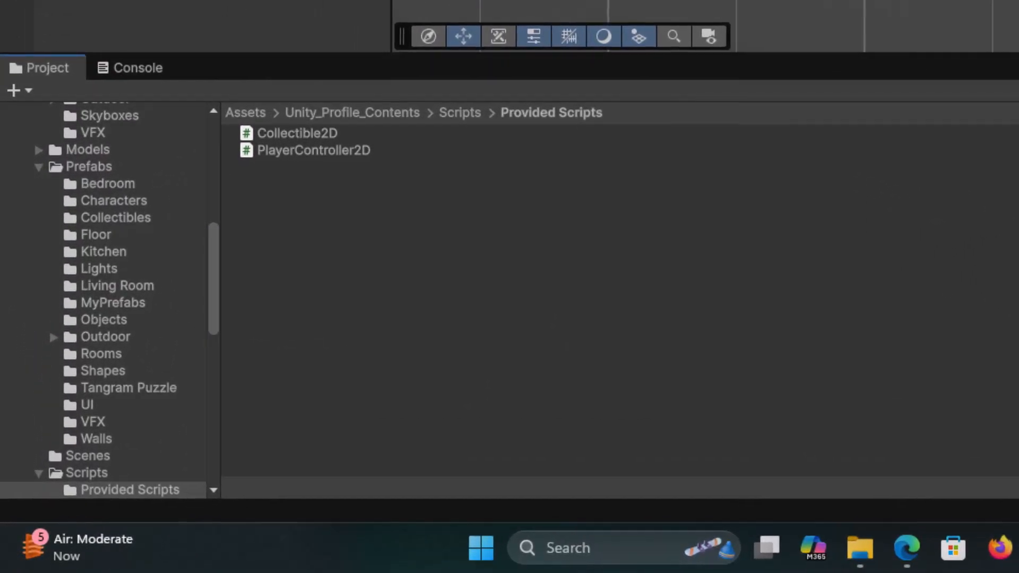
Open the Furniture folder of the Sprites assets under Unity_Profile_Contents.
click(245, 112)
click(304, 203)
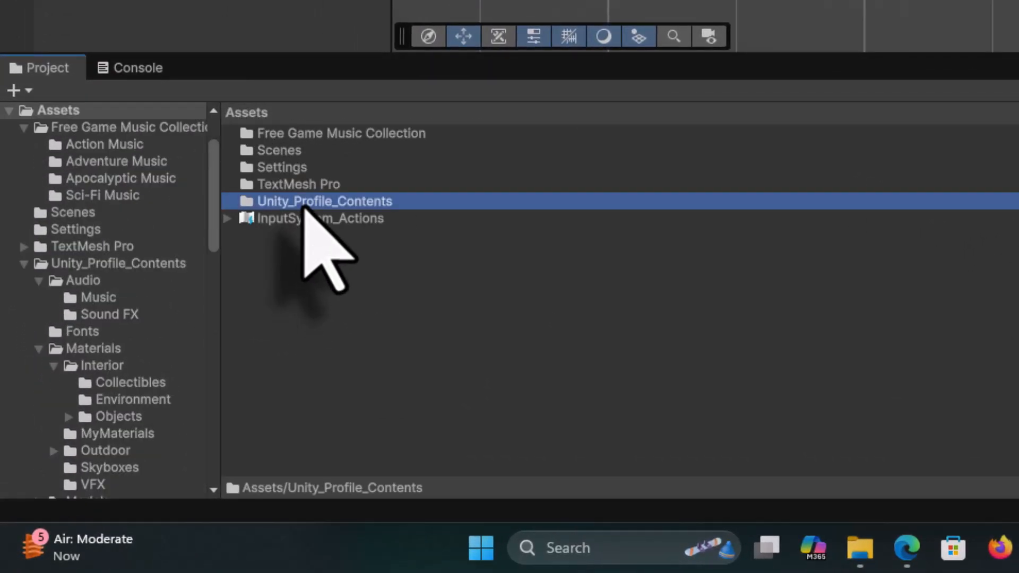
double_click(305, 205)
double_click(282, 269)
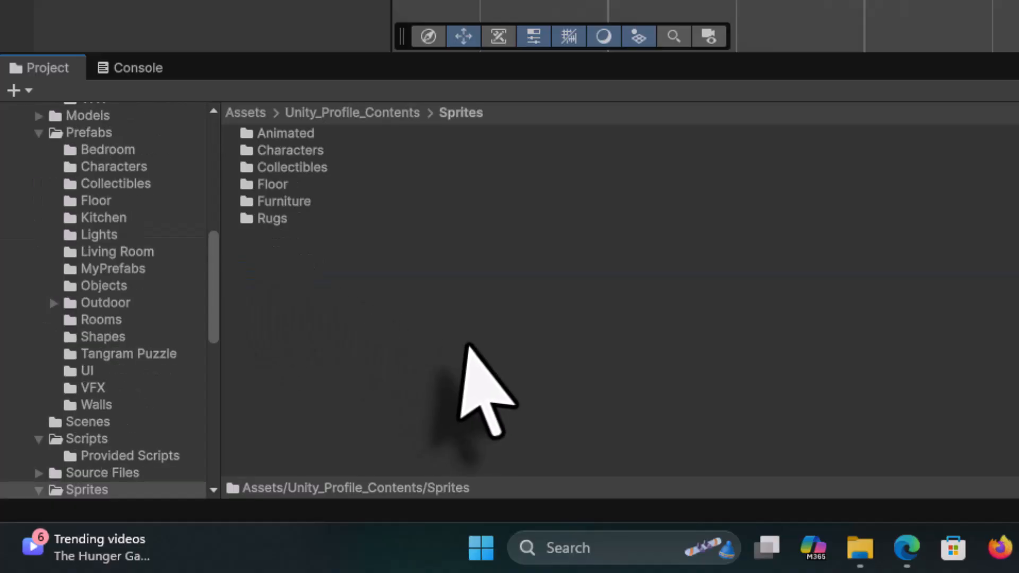
click(289, 202)
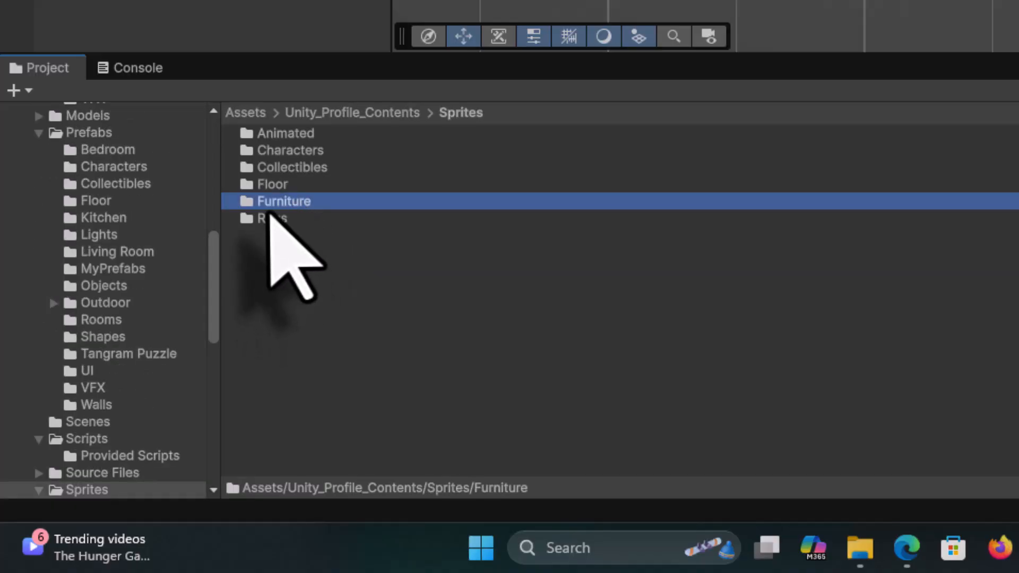
double_click(255, 203)
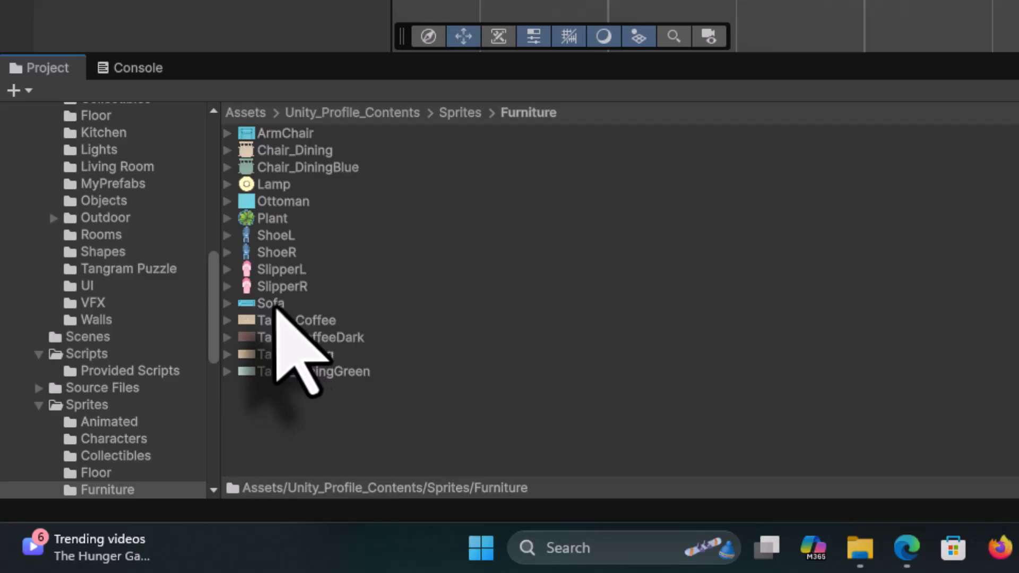
Place the Sofa sprite on the floor against Wall_Top, near Wall_Left, and set its X position to -5.
click(270, 305)
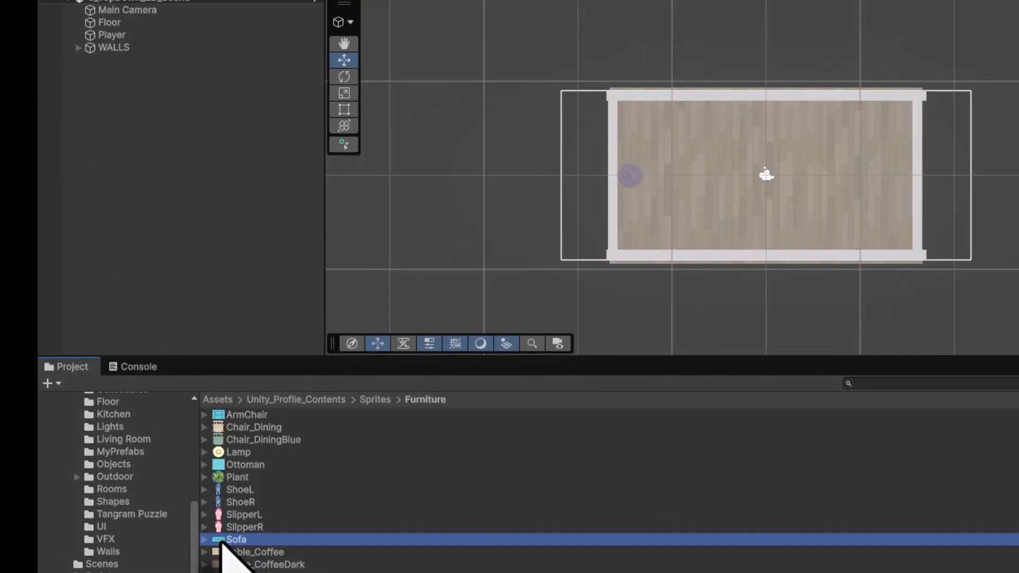
drag(223, 542, 681, 122)
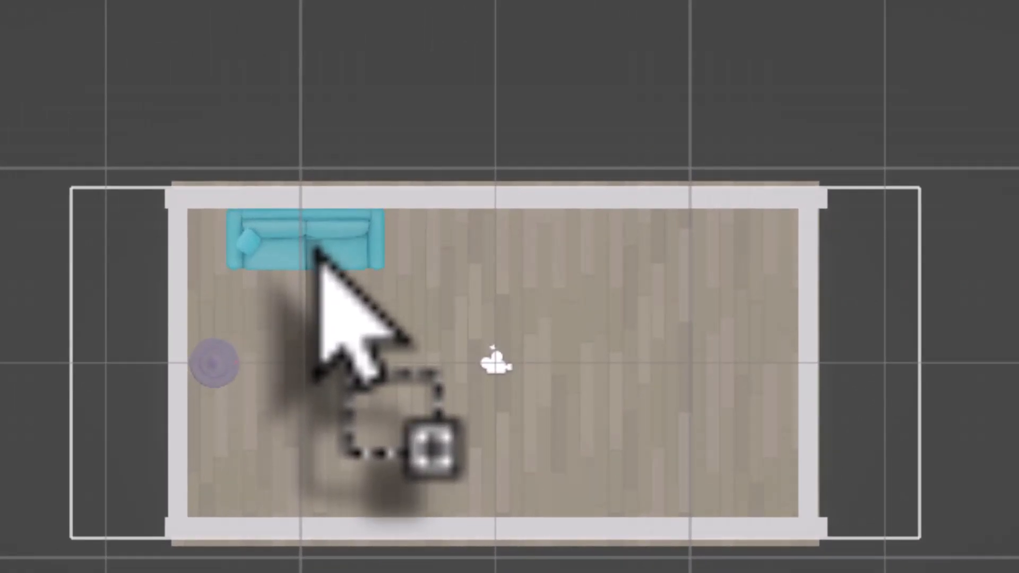
drag(314, 247, 311, 239)
scroll(310, 239, up, 10)
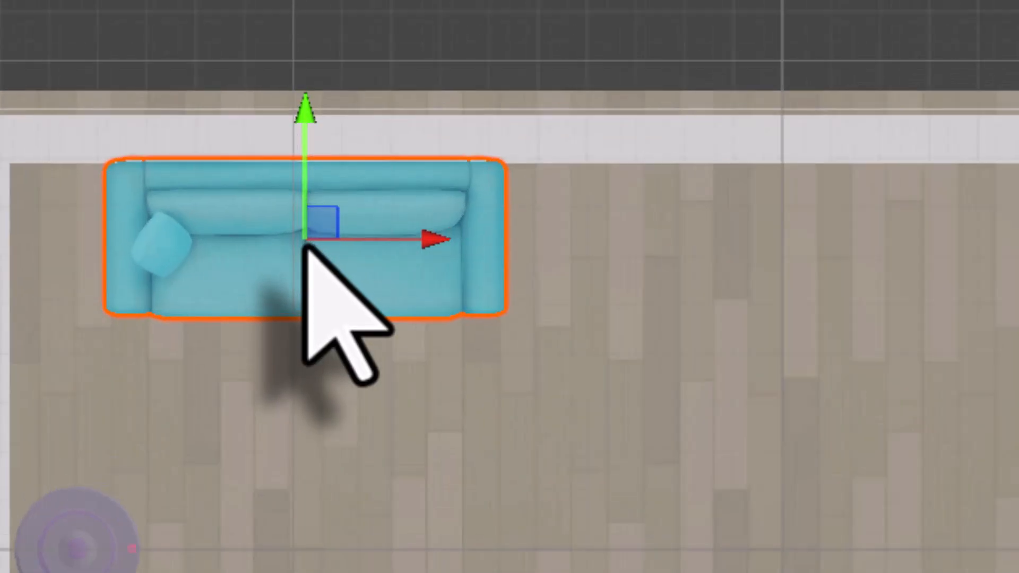
mouse_move(306, 109)
mouse_down()
mouse_move(306, 132)
mouse_move(306, 113)
mouse_up()
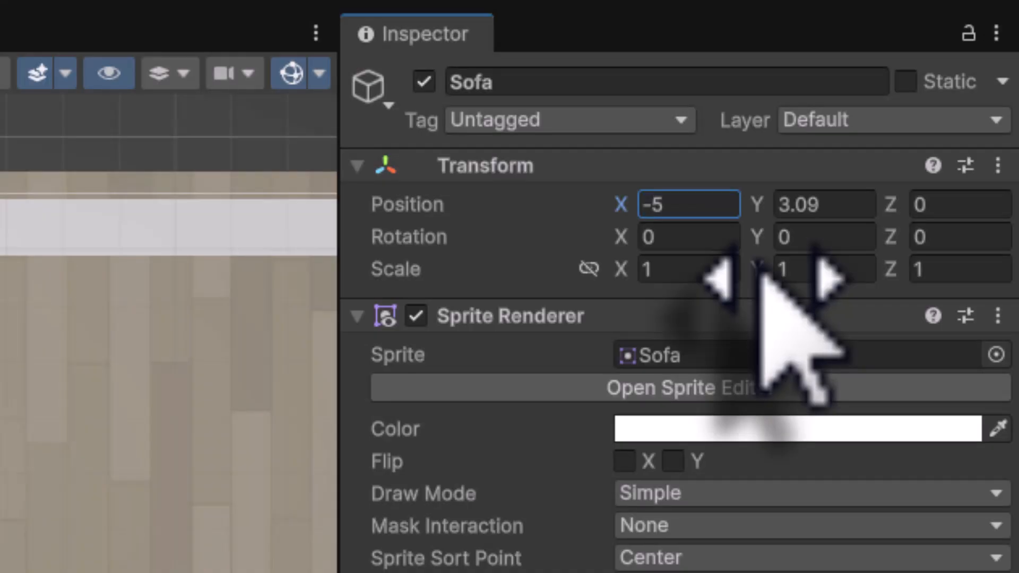
click(837, 212)
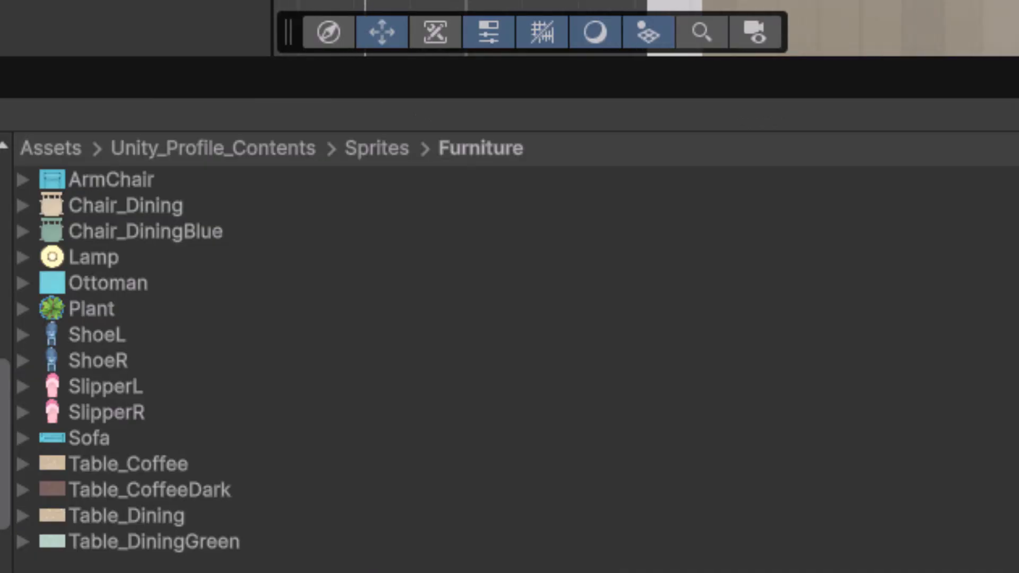
Place the ArmChair sprite in the floor corner between Wall_Left and Wall_Bottom, rotate it 135 degrees about Z and shift it clear of the walls.
scroll(903, 26, down, 4)
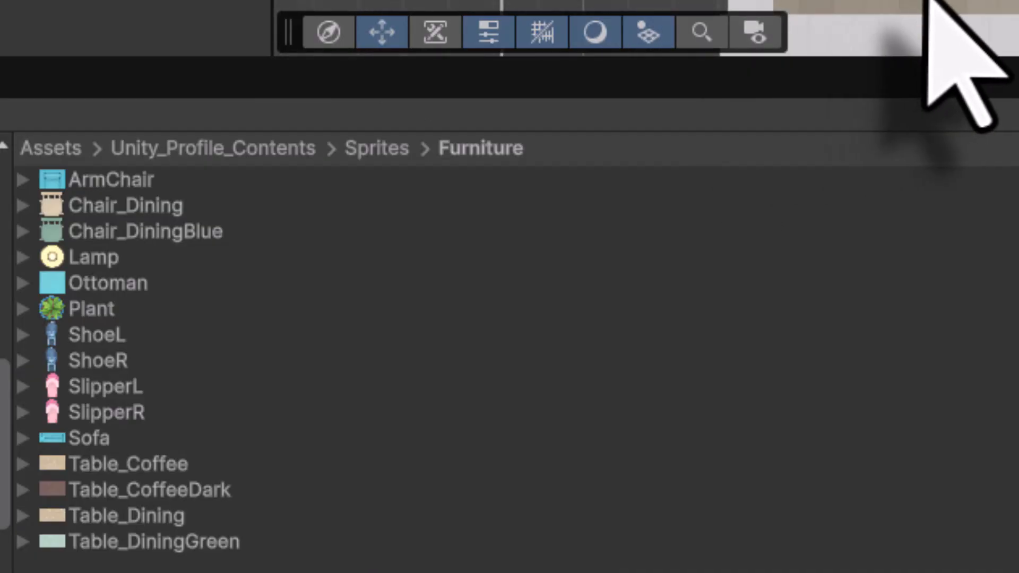
click(117, 180)
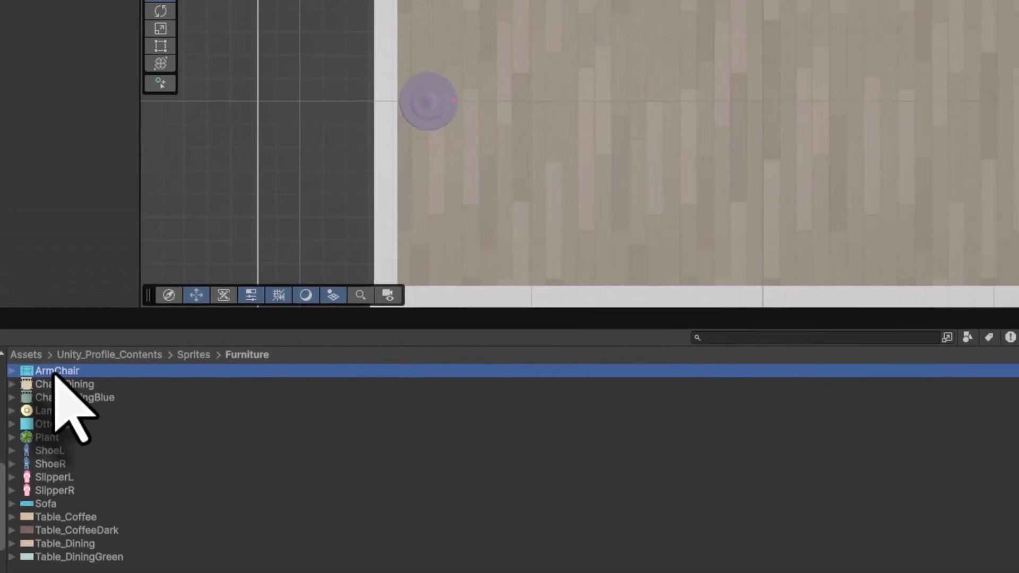
drag(109, 180, 446, 257)
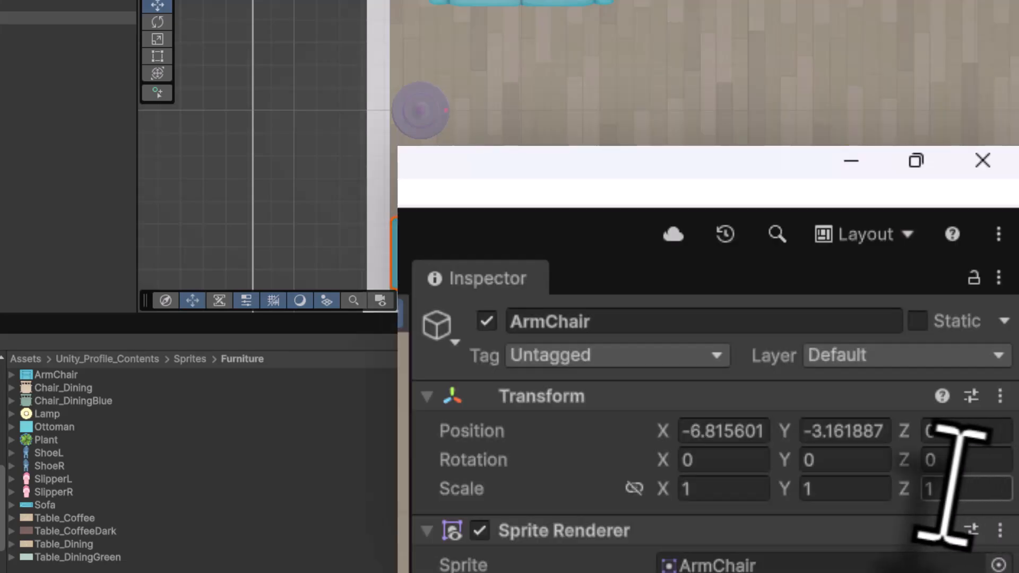
click(950, 460)
text(135)
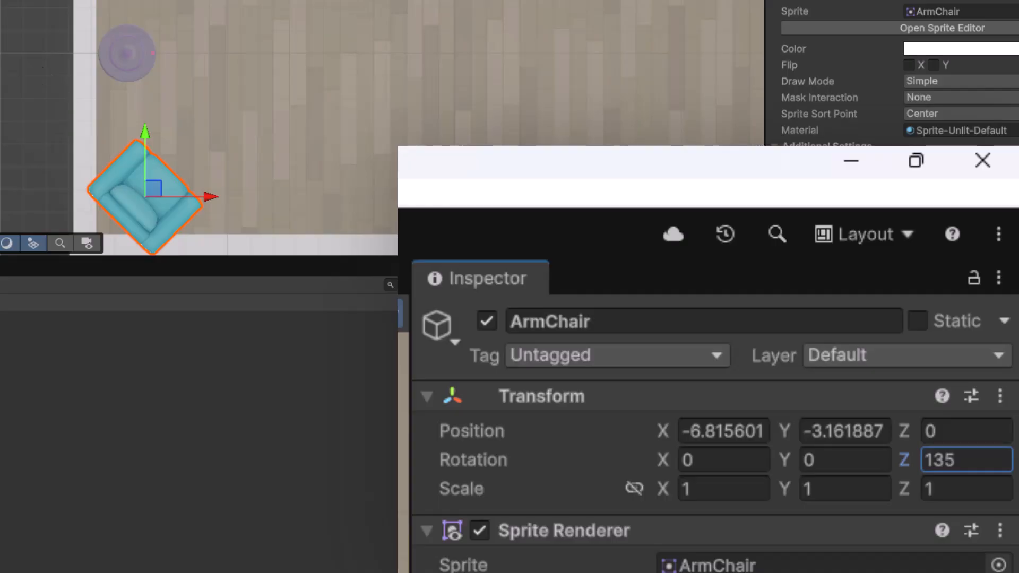
drag(158, 187, 191, 150)
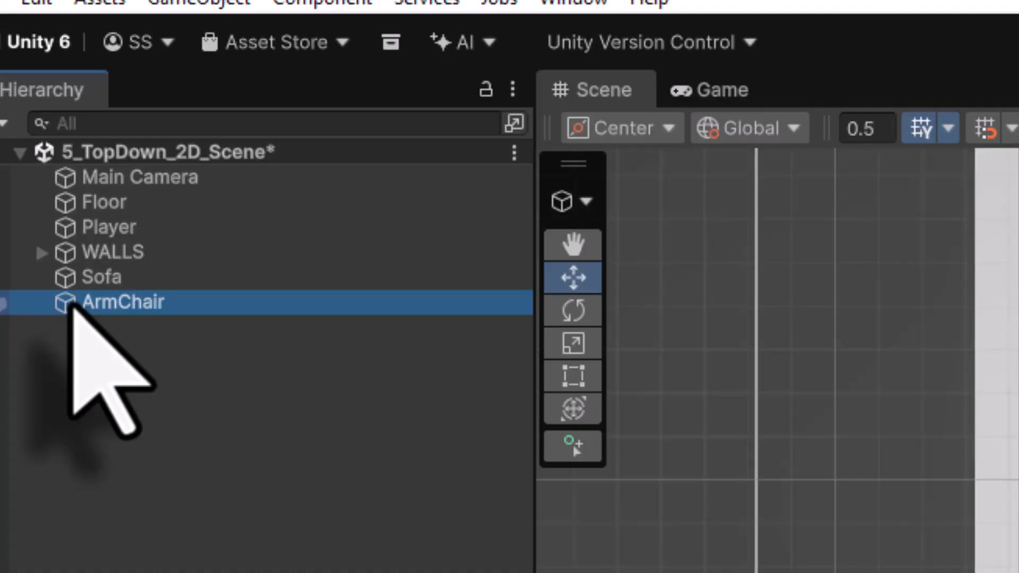
Rename the ArmChair object as ArmChair1.
click(74, 307)
click(200, 311)
text(1)
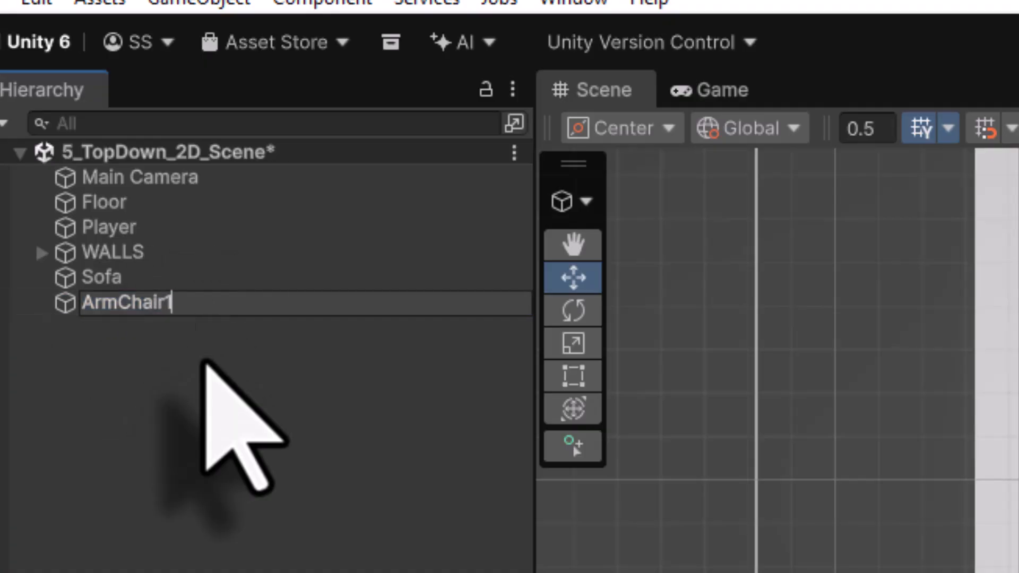
key(Return)
Duplicate ArmChair1 and rename the copy as ArmChair2.
click(61, 312)
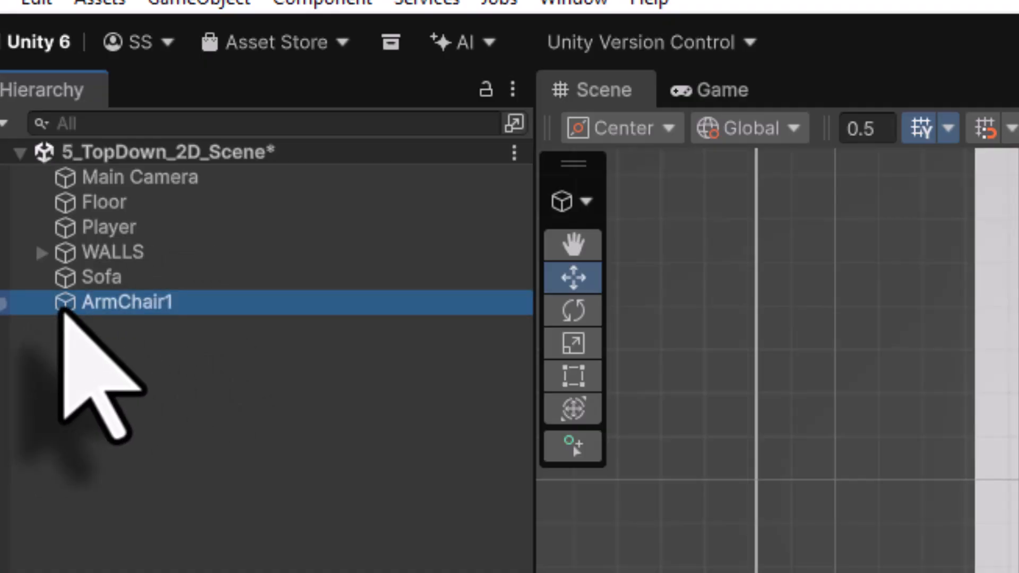
key(ctrl+d)
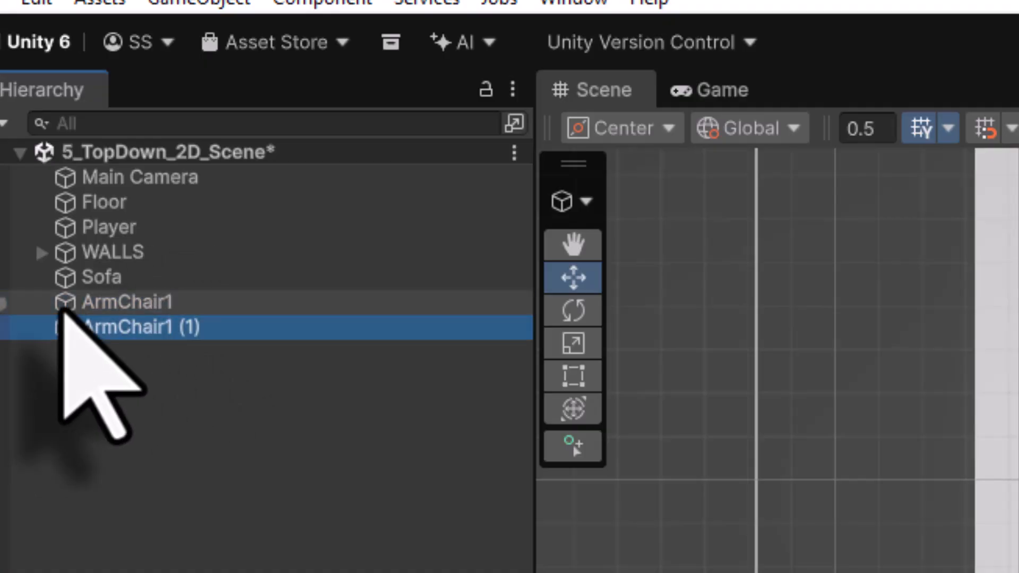
click(158, 332)
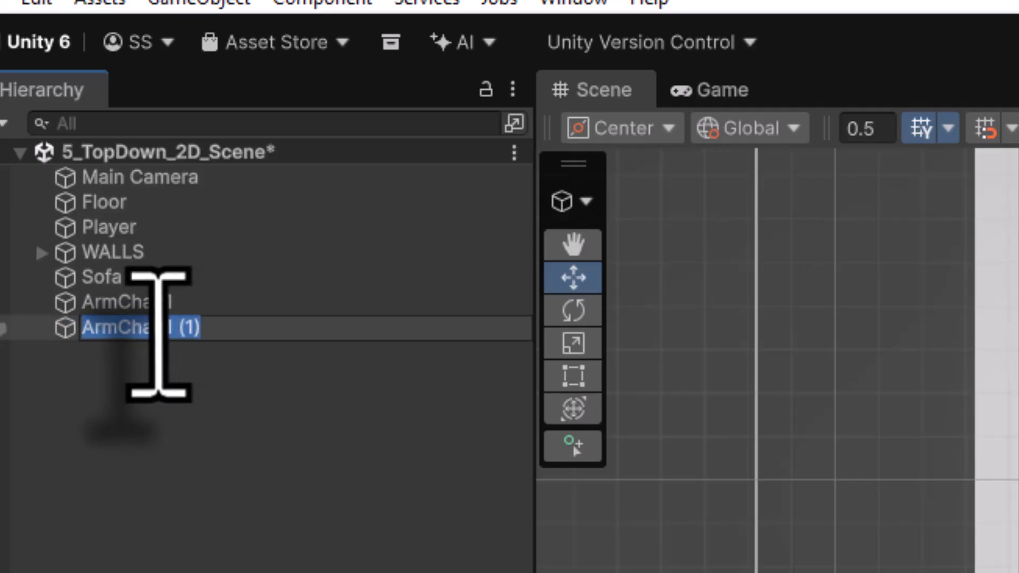
drag(164, 328, 174, 328)
text(2)
key(Delete)
key(Delete)
key(Delete)
key(Delete)
key(Return)
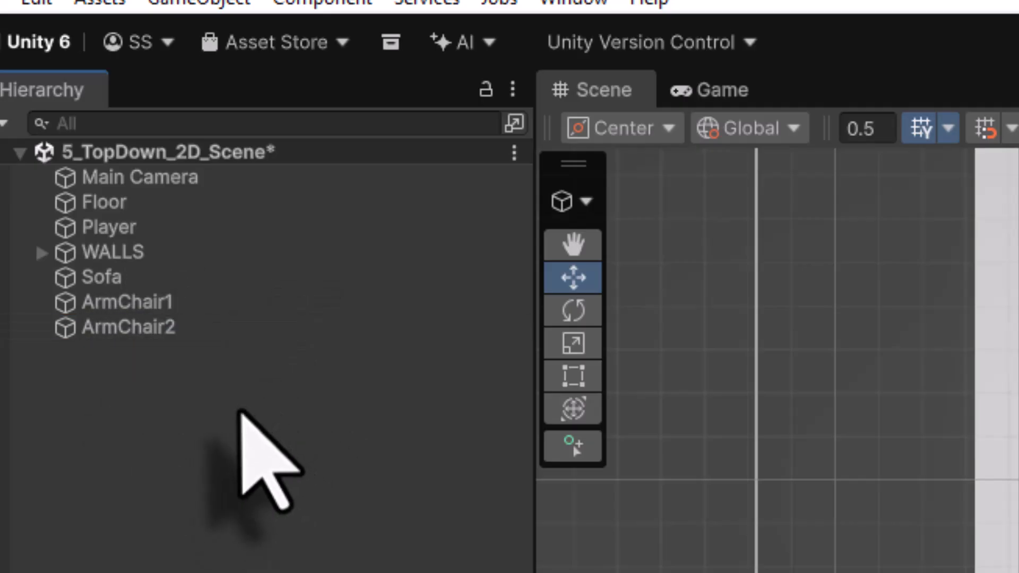
Move ArmChair2 horizontally away from ArmChair1 to about X -2.15 and set its Z rotation to -135.
drag(675, 365, 853, 365)
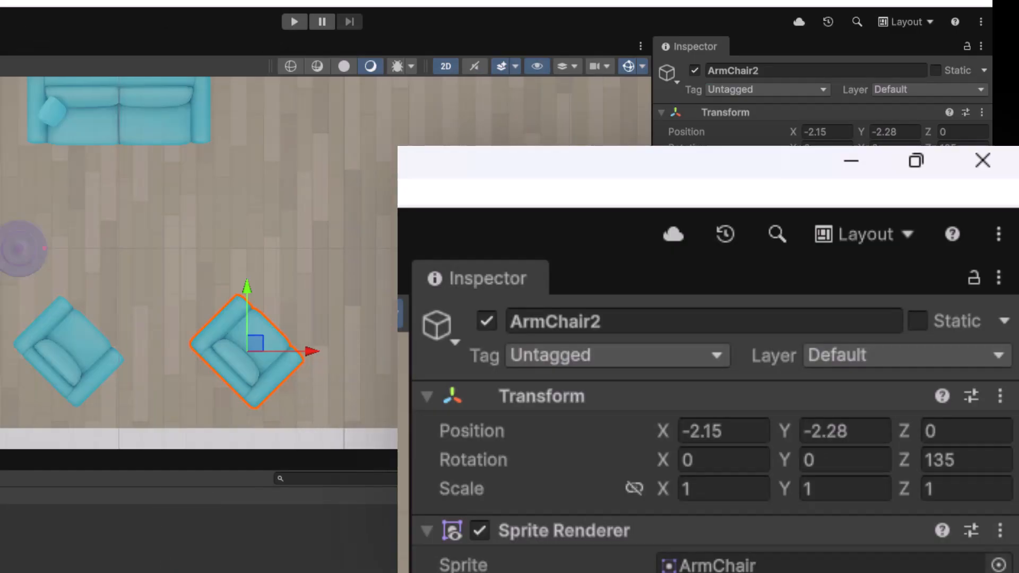
click(962, 149)
text(-45)
key(Return)
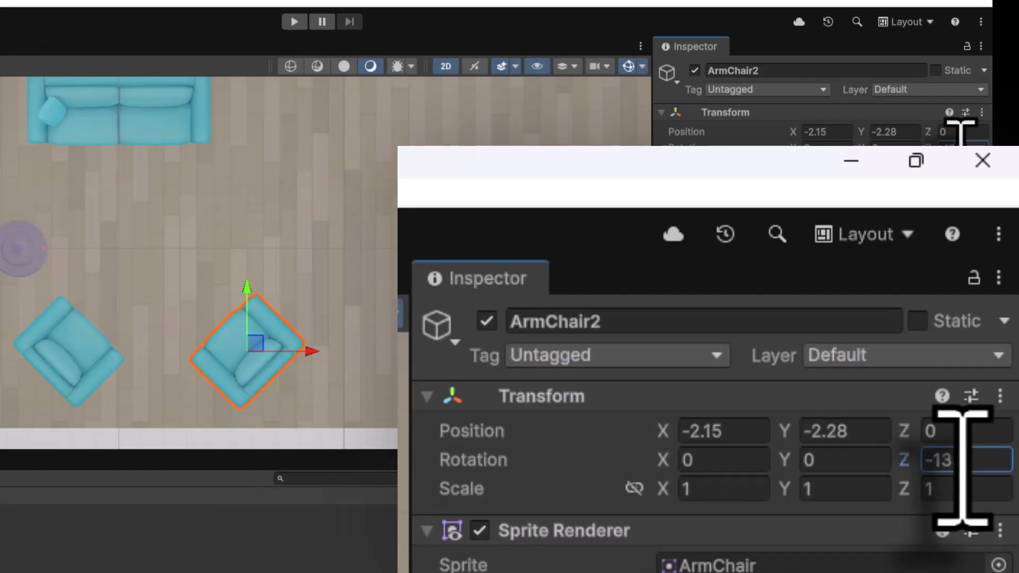
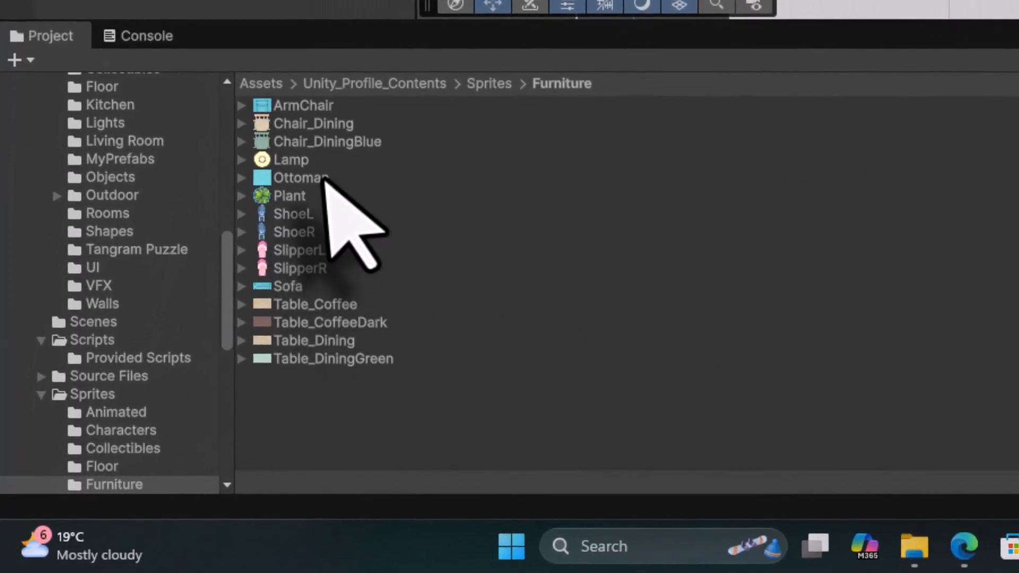
Place the Ottoman sprite on the floor between and slightly above the two armchairs, at about X -4.21, Y -1.08.
click(155, 388)
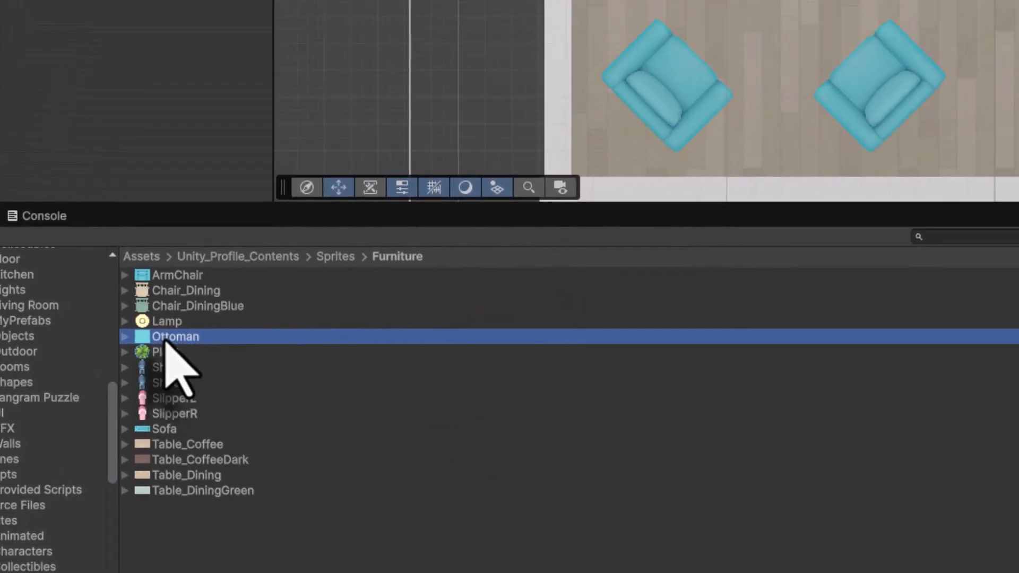
drag(296, 185, 473, 306)
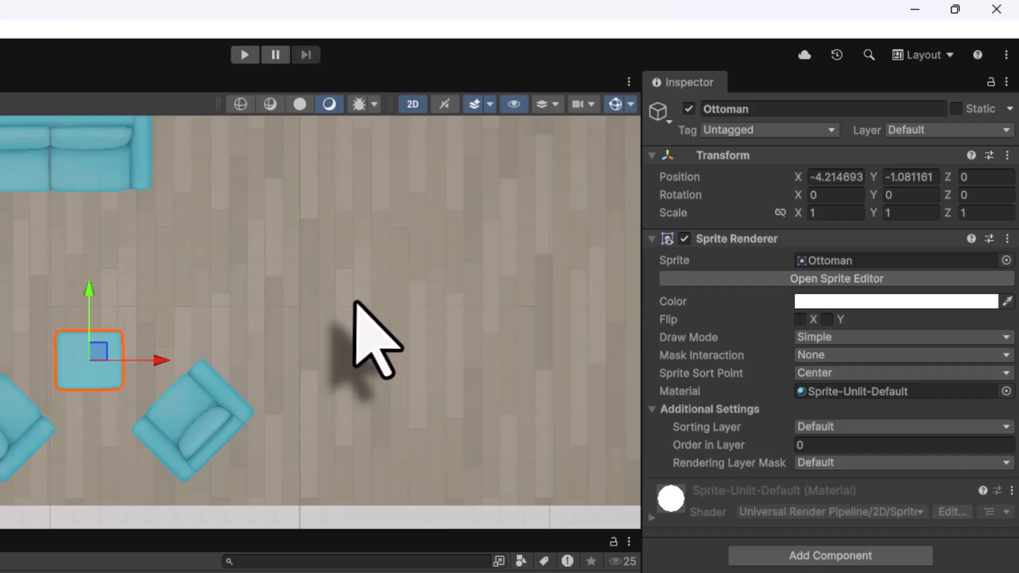
middle_drag(354, 303, 295, 296)
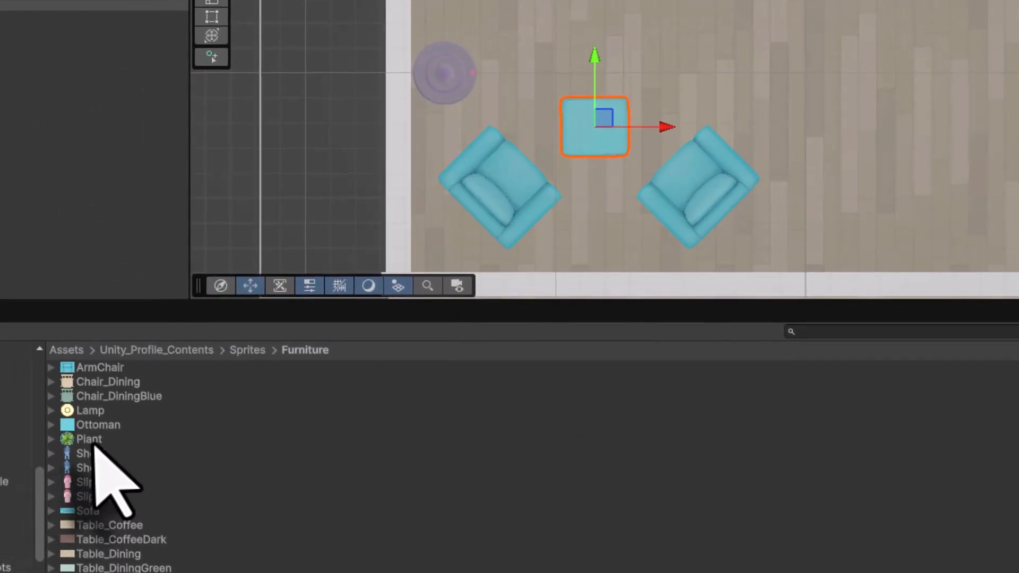
Place the Plant sprite on the floor beside the right end of the Sofa.
click(92, 441)
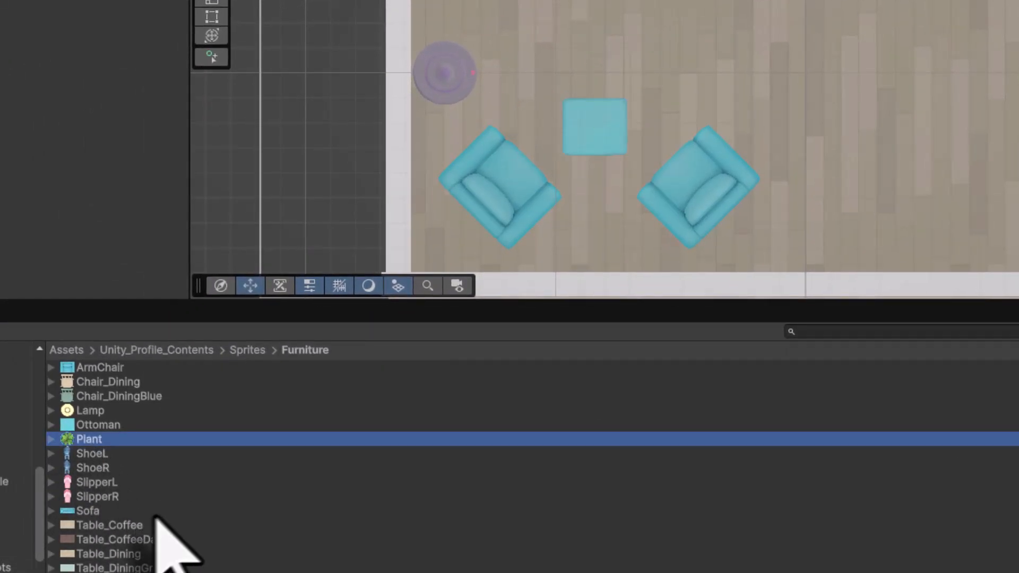
drag(72, 440, 715, 0)
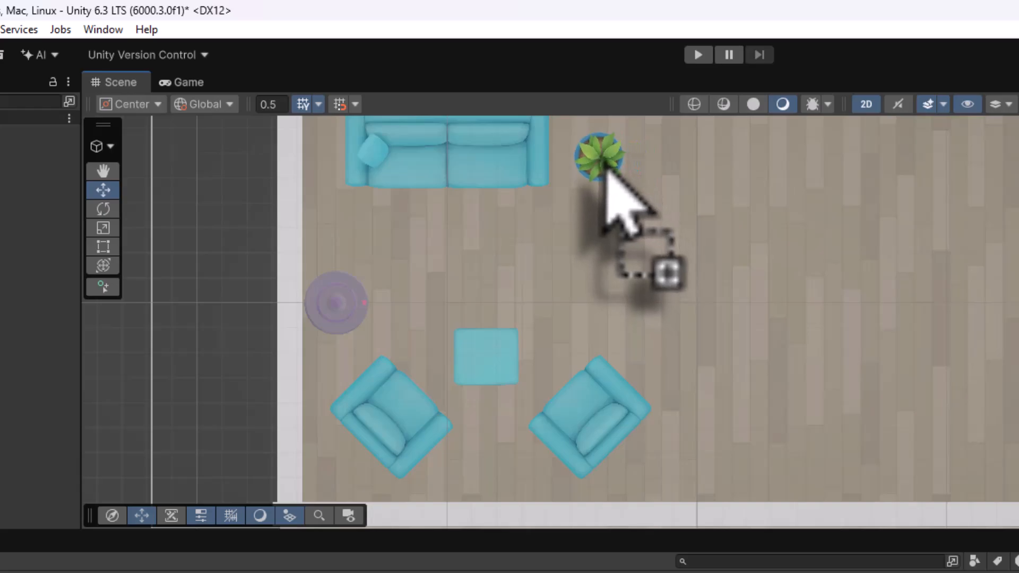
drag(607, 171, 607, 168)
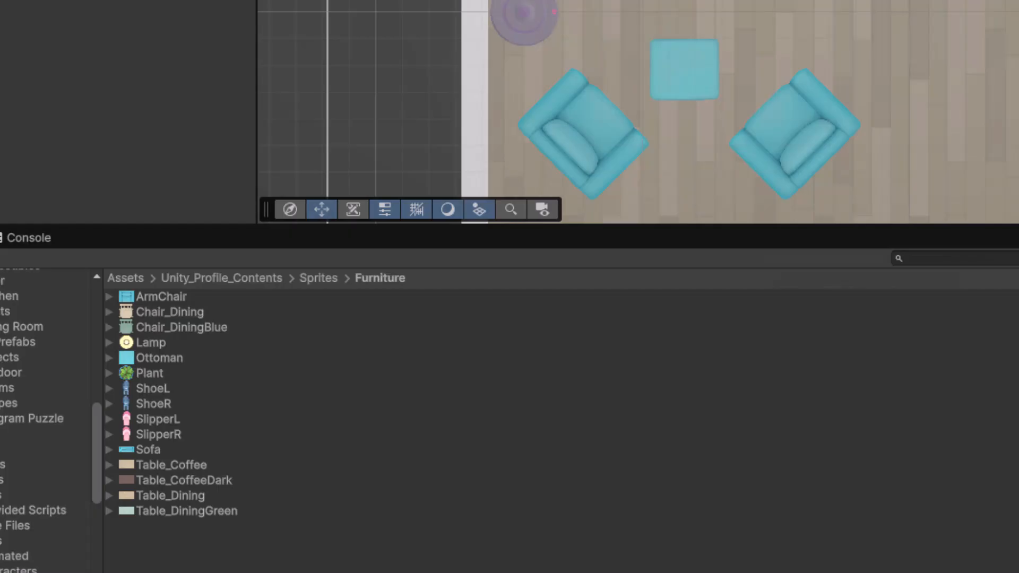
Place the Lamp sprite on the floor to the upper right of ArmChair2.
click(151, 342)
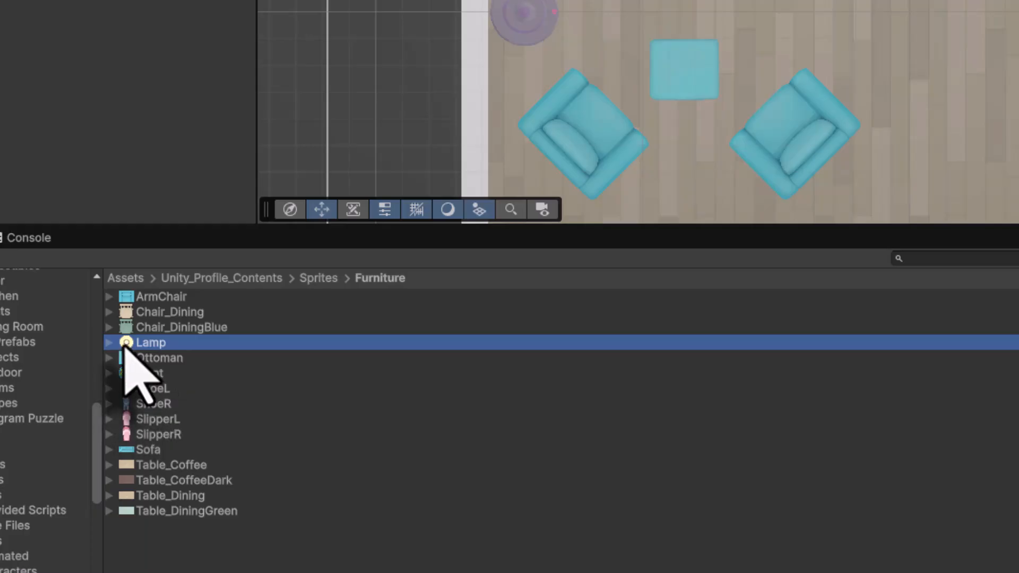
drag(126, 342, 891, 78)
drag(212, 374, 205, 350)
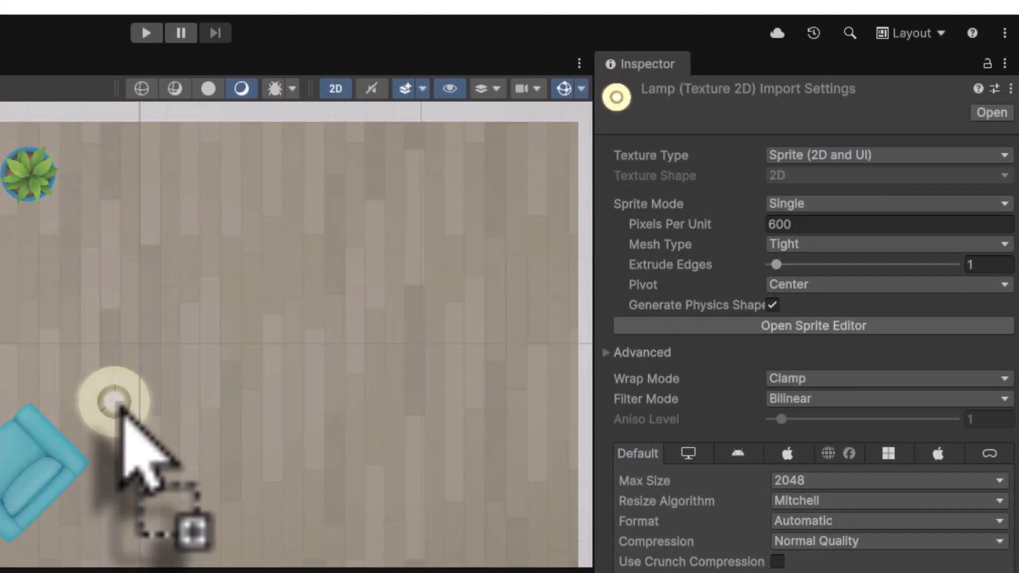
drag(112, 390, 108, 389)
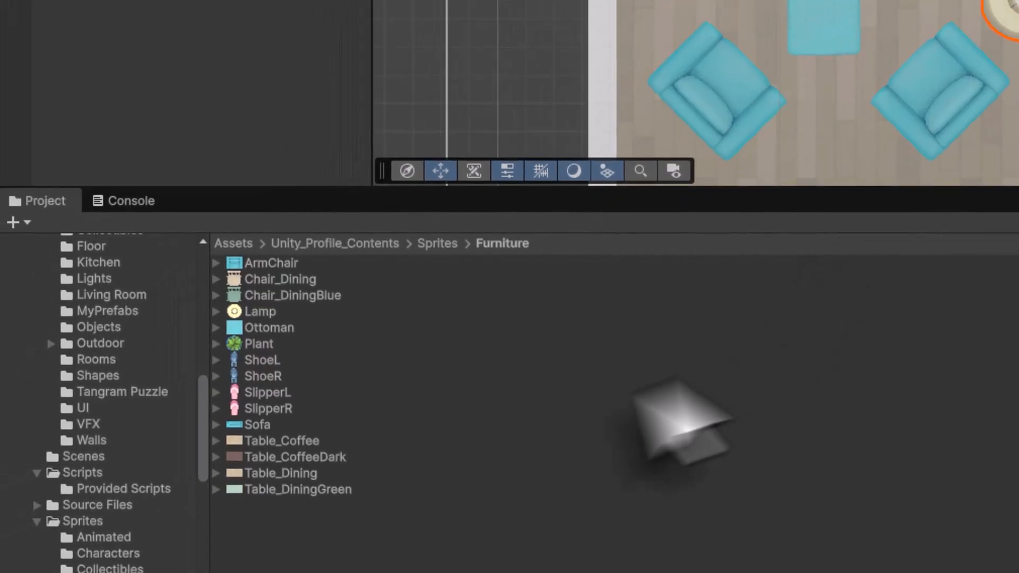
Place the ShoeL and ShoeR sprites side by side just below Wall_Top, in the right part of the room.
click(260, 361)
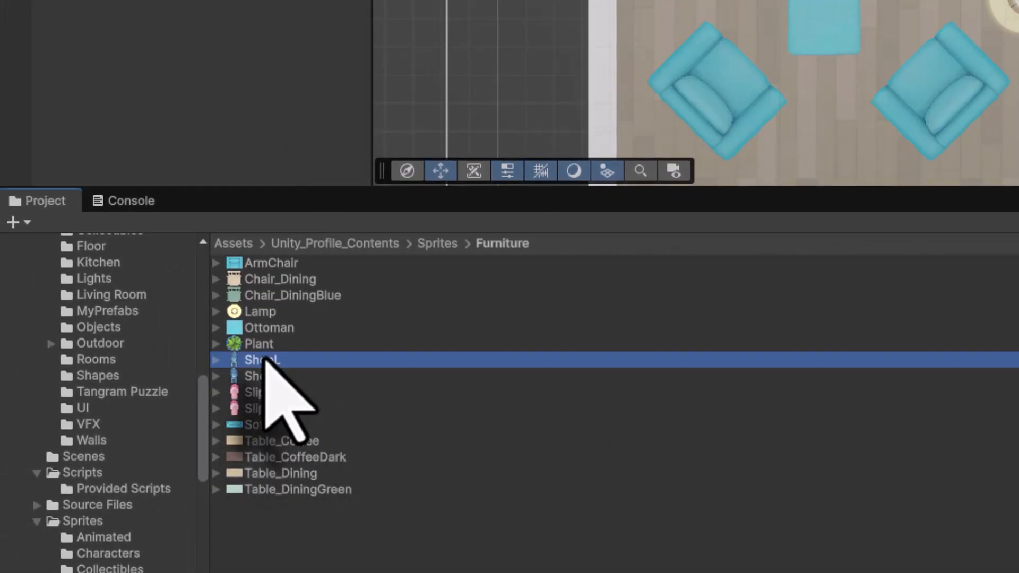
click(296, 364)
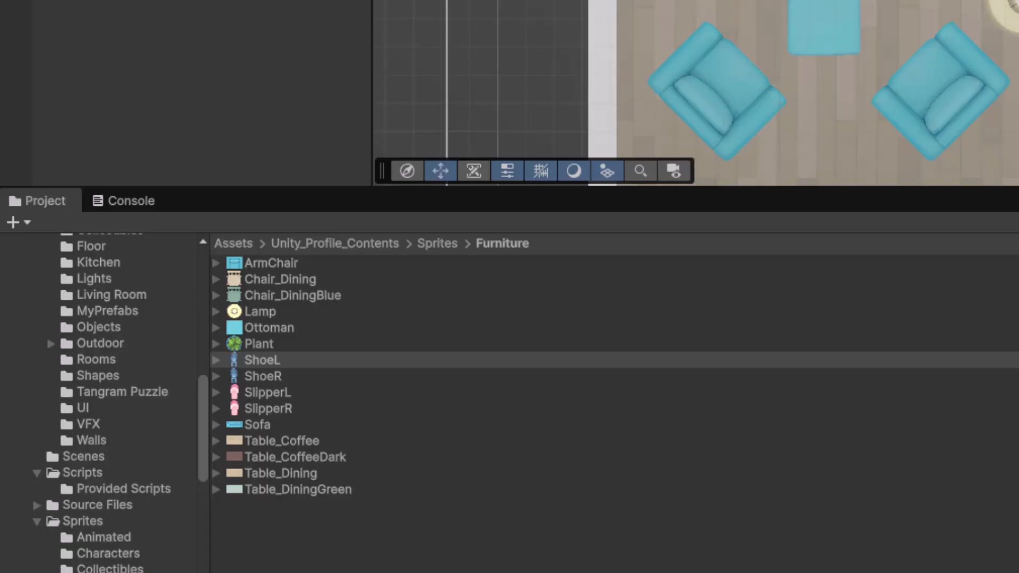
drag(296, 363, 754, 102)
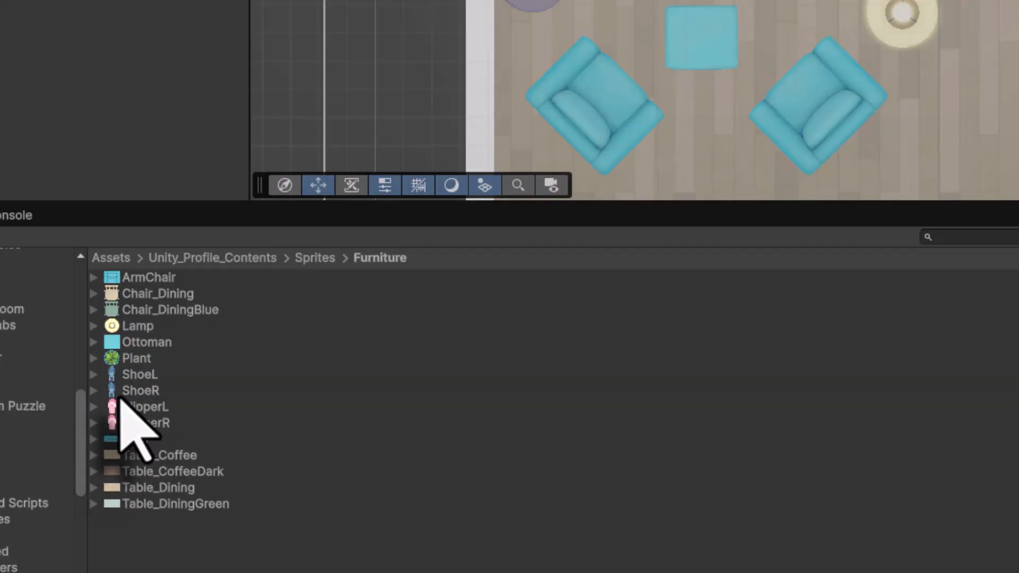
drag(122, 393, 1018, 0)
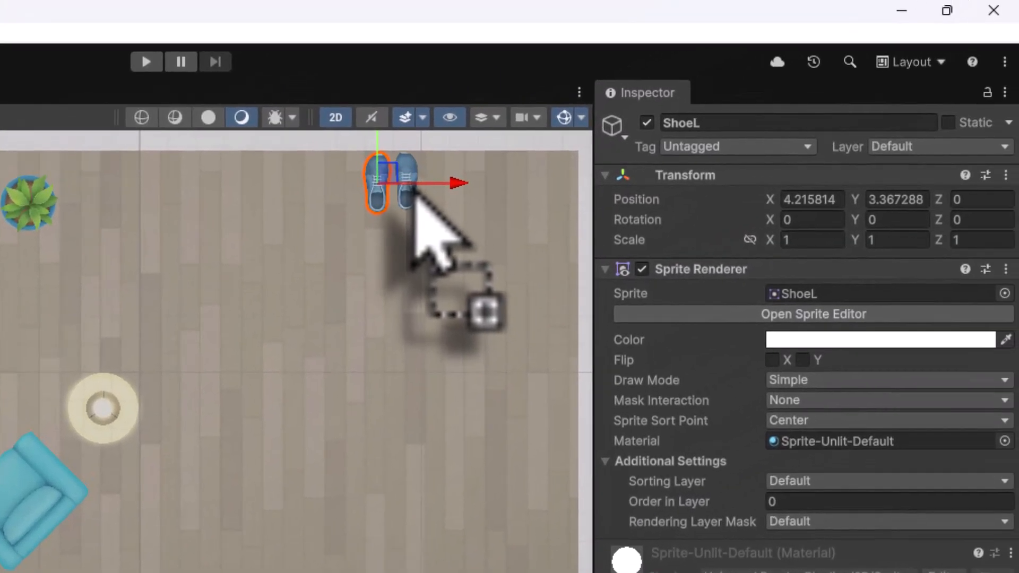
drag(415, 194, 414, 196)
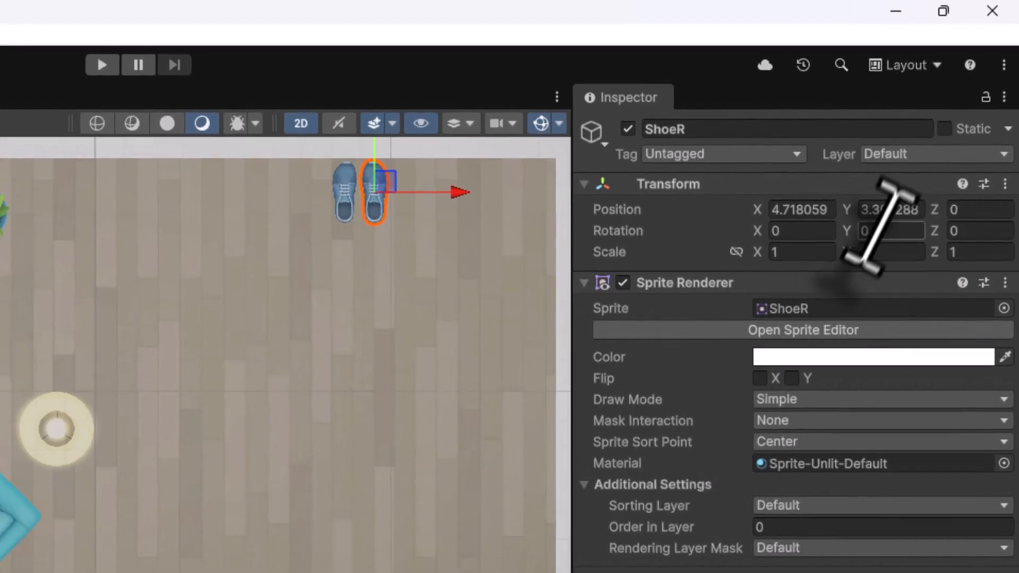
Align both shoes by setting the Y position of ShoeR and ShoeL to 3.3.
click(875, 201)
text(3.3)
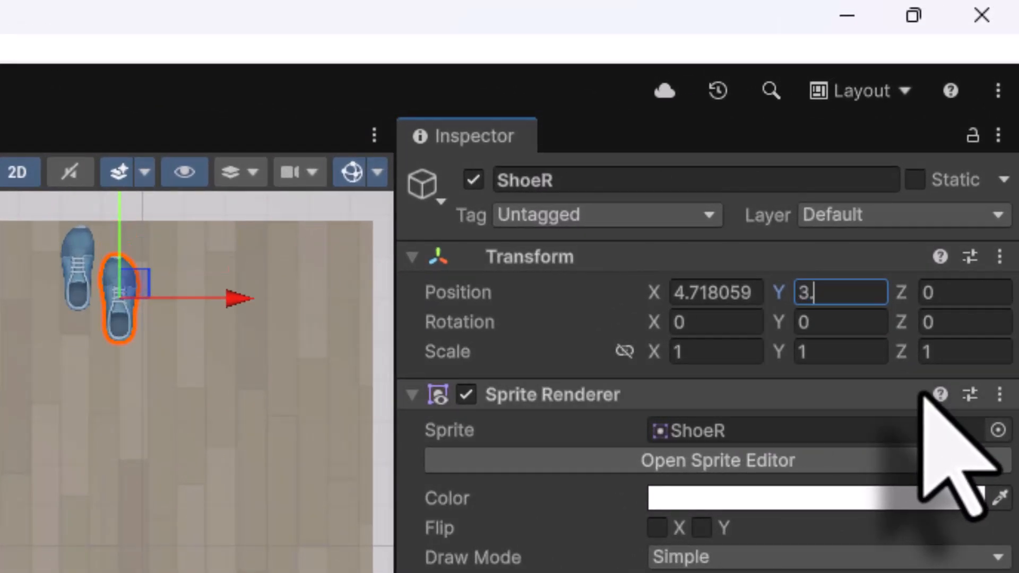
click(75, 281)
click(823, 295)
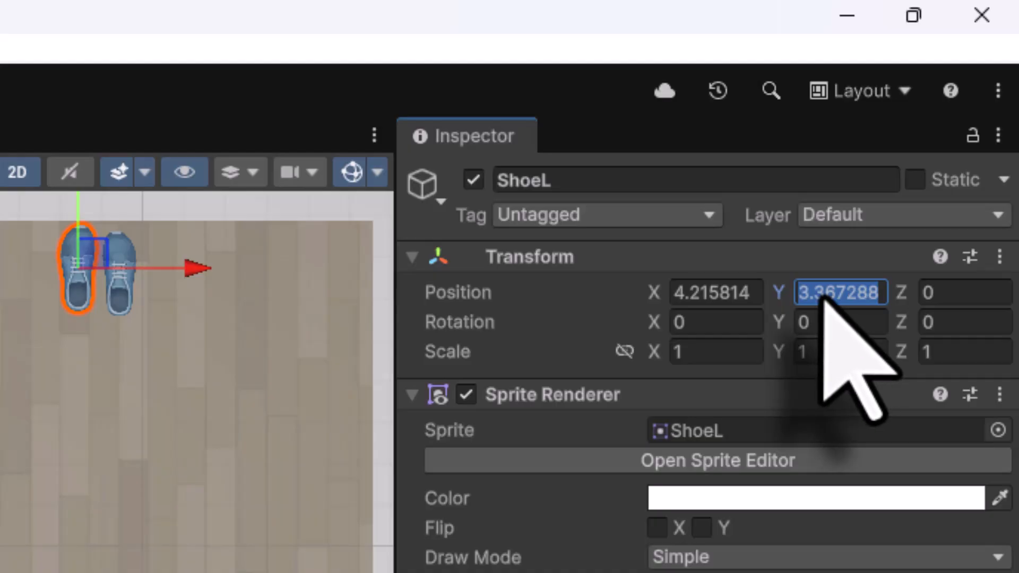
text(3.3)
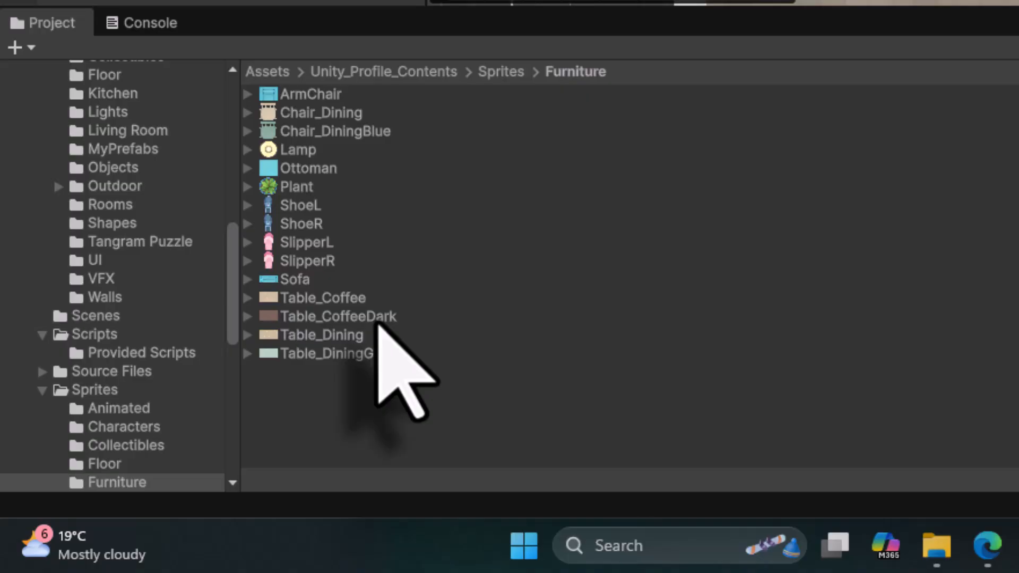
Place the Table_CoffeeDark sprite on the floor below the shoes and set its position to X 4.5, Y -1.5.
click(378, 319)
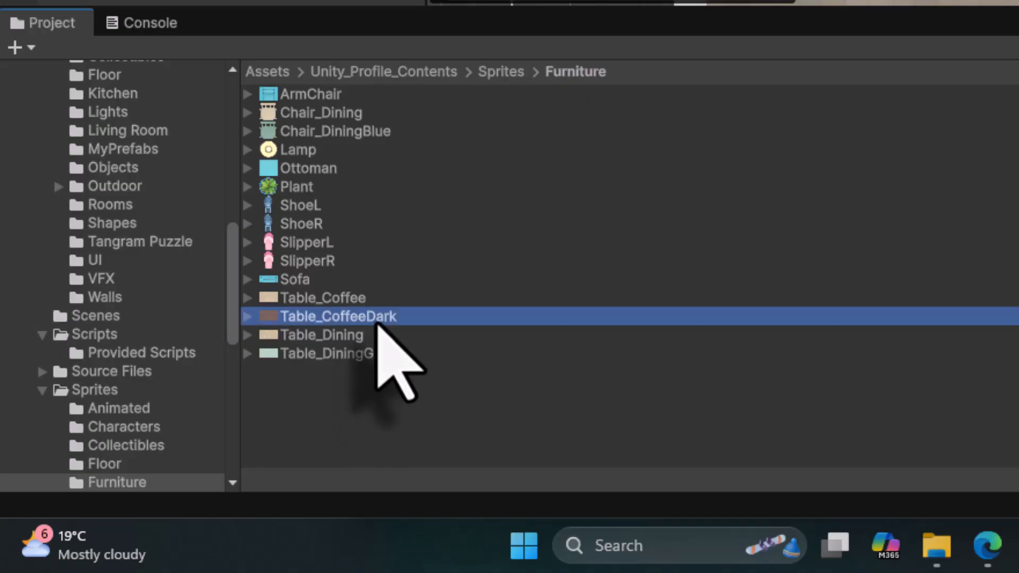
drag(254, 317, 751, 242)
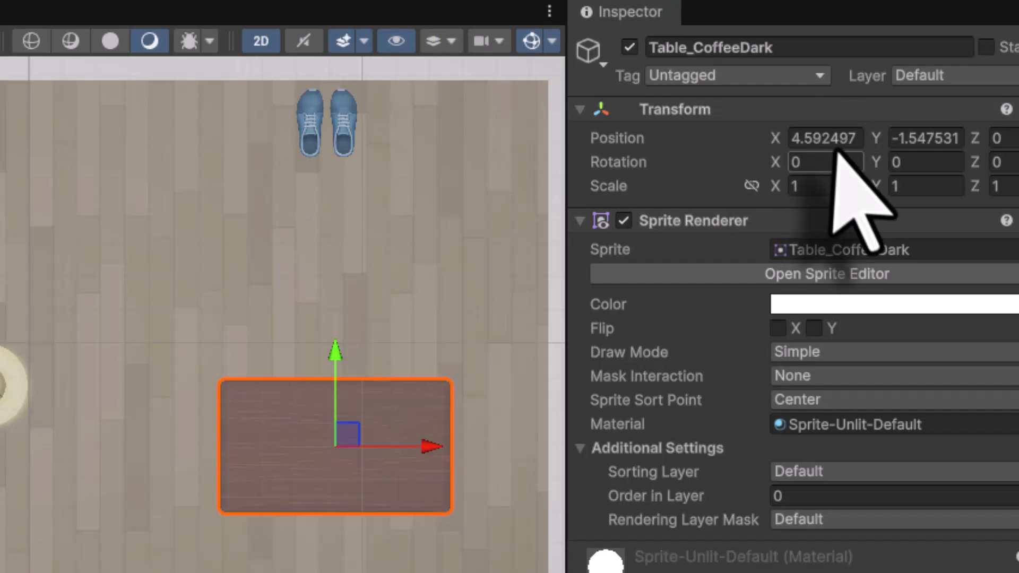
click(1017, 52)
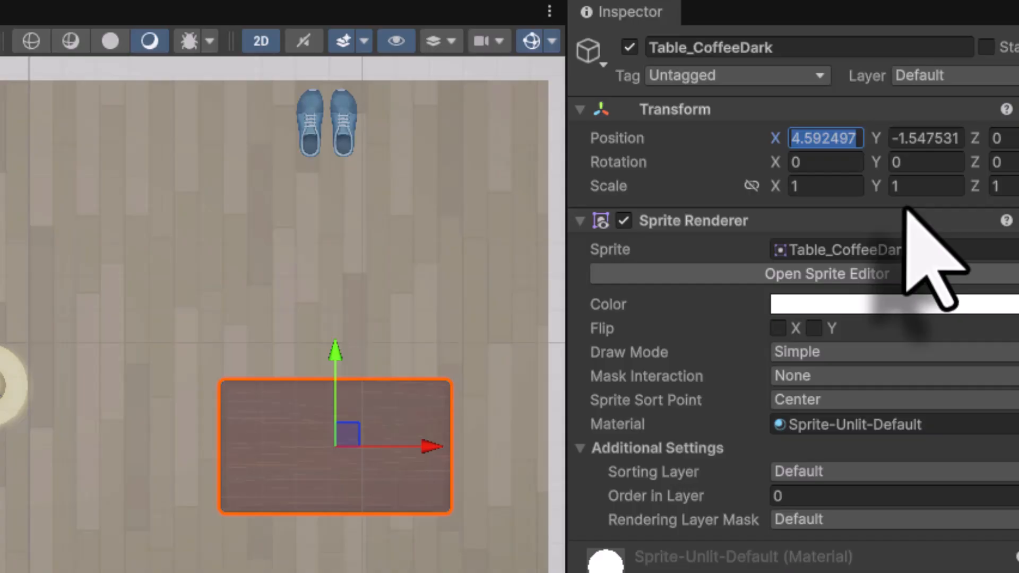
text(4.5)
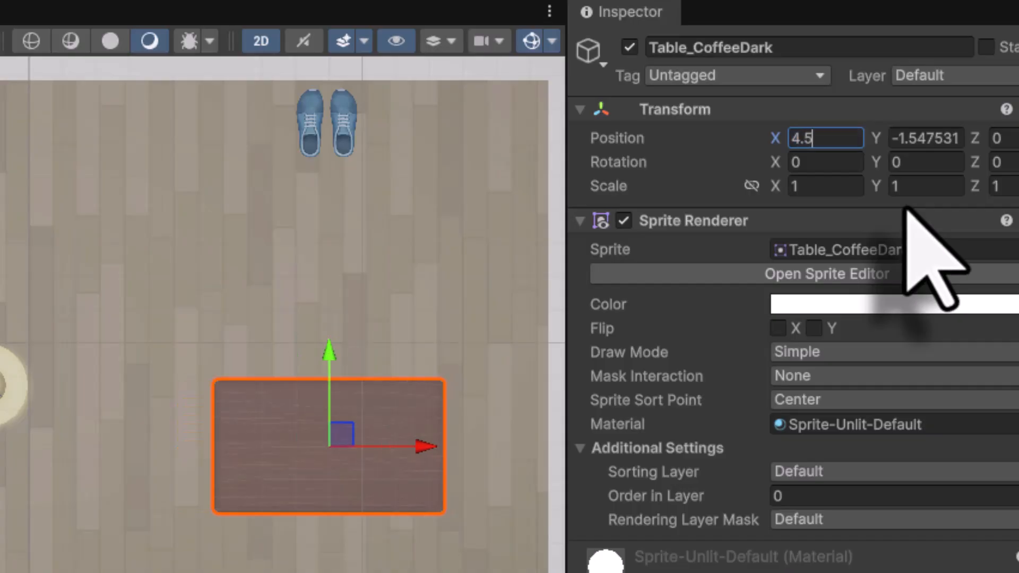
click(924, 139)
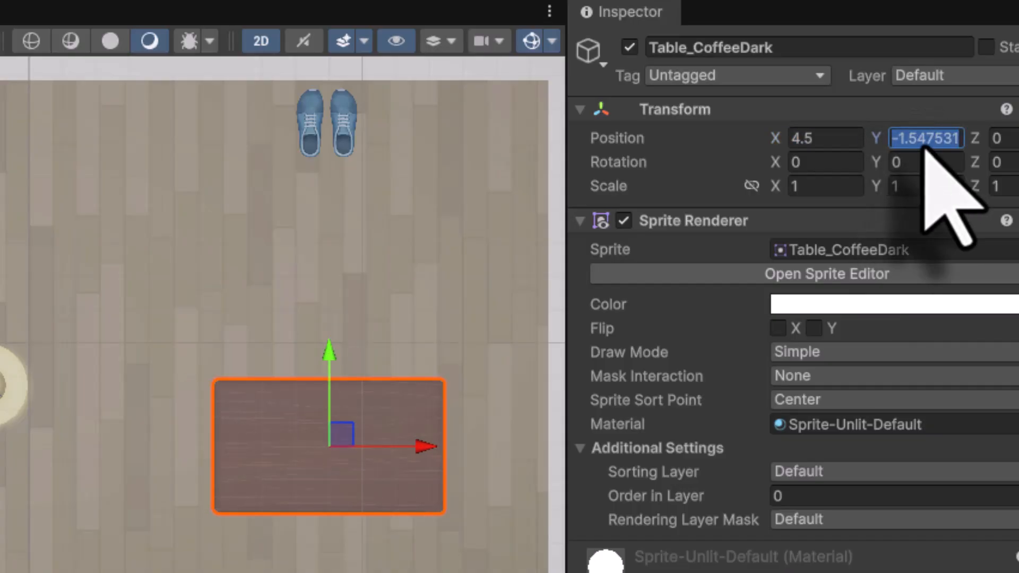
text(-1.5)
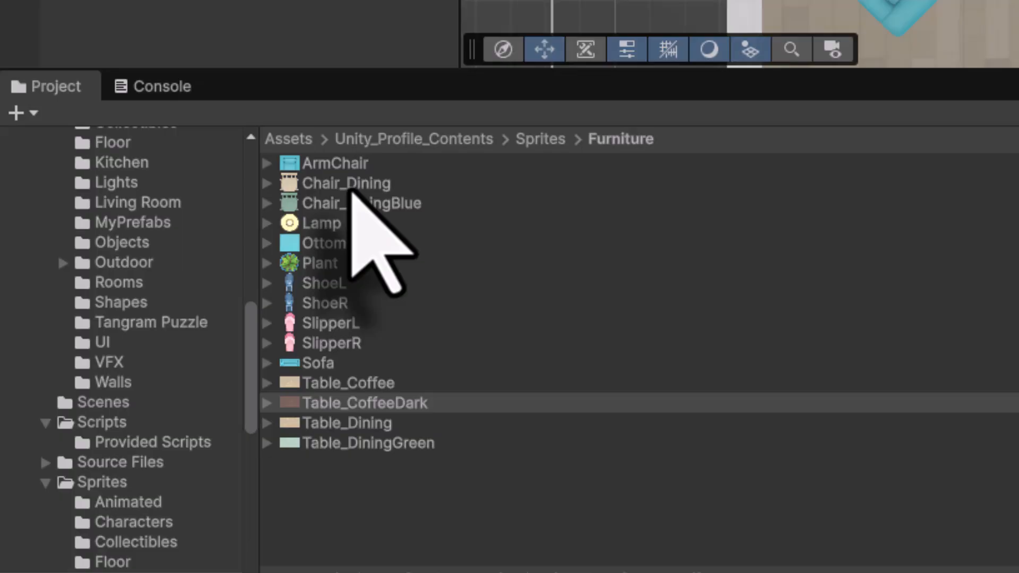
Place the Chair_DiningBlue sprite above the left end of Table_CoffeeDark, setting its X position to 3.2 and adjusting its Y position.
click(348, 187)
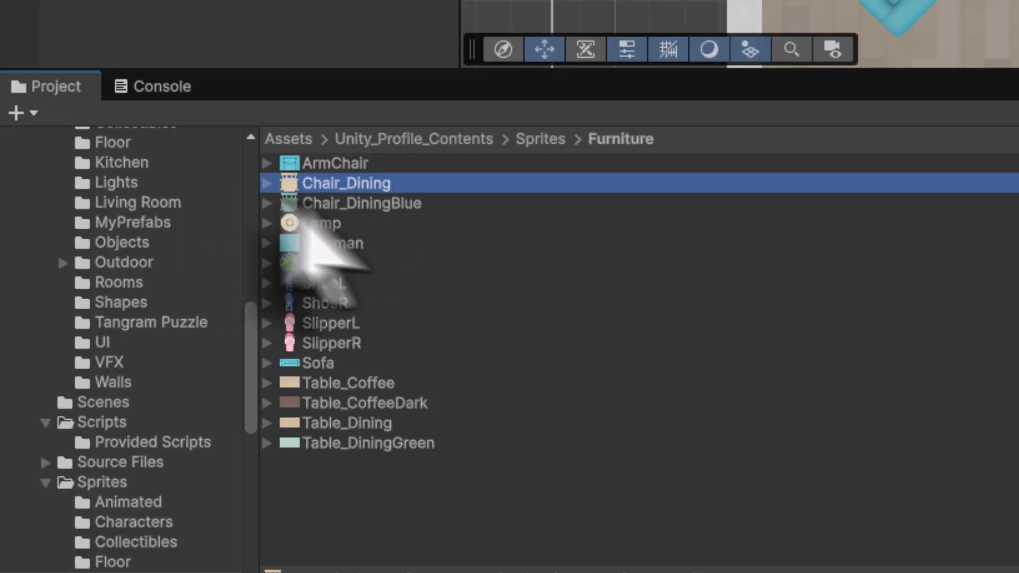
click(337, 206)
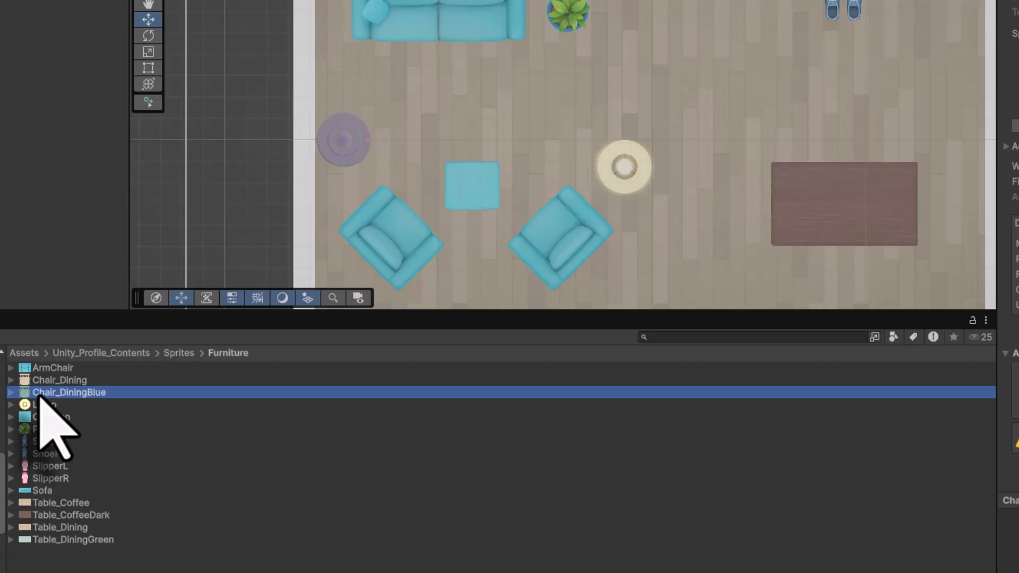
drag(83, 366, 919, 95)
drag(799, 146, 791, 137)
click(801, 165)
text(3.2)
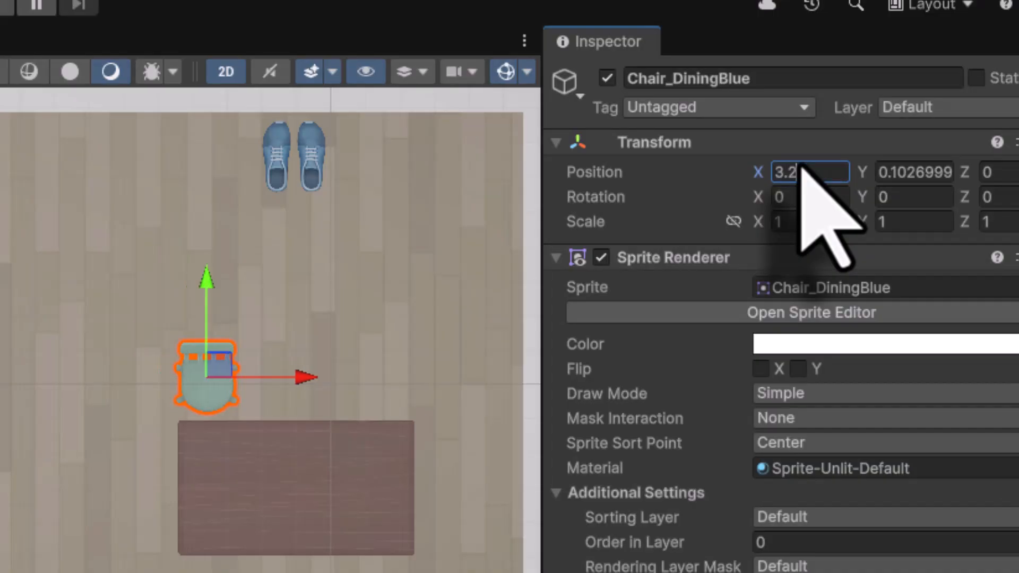
click(903, 173)
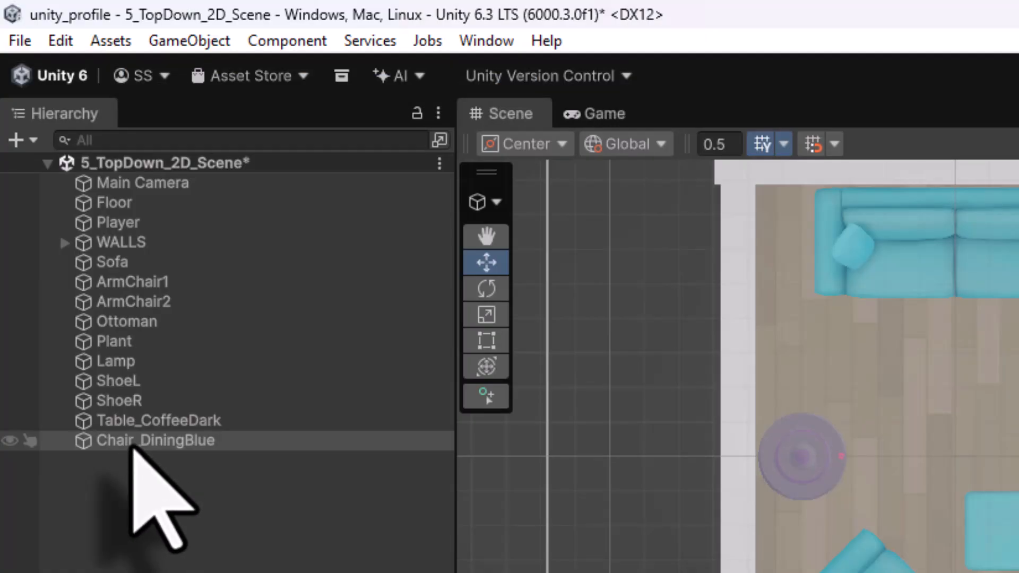
Rename the dining chair object Chair_DiningBlue as Chair_DiningBlue1.
click(132, 446)
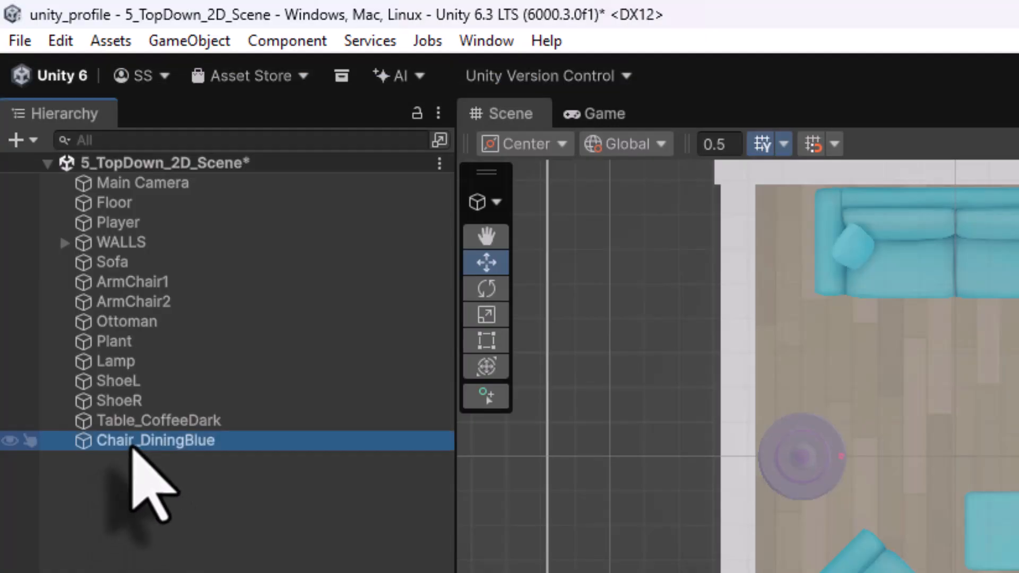
click(132, 446)
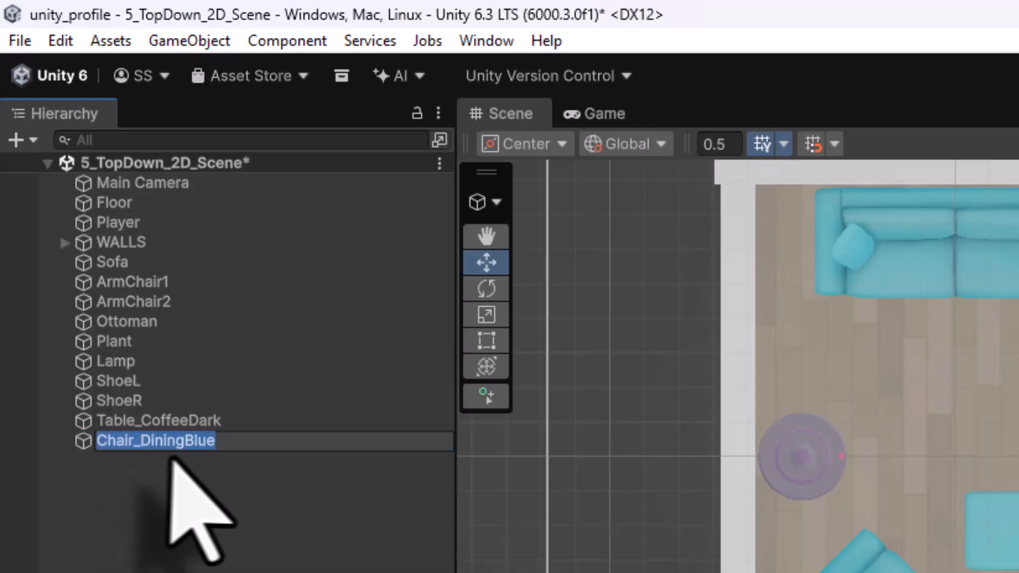
click(222, 446)
text(1)
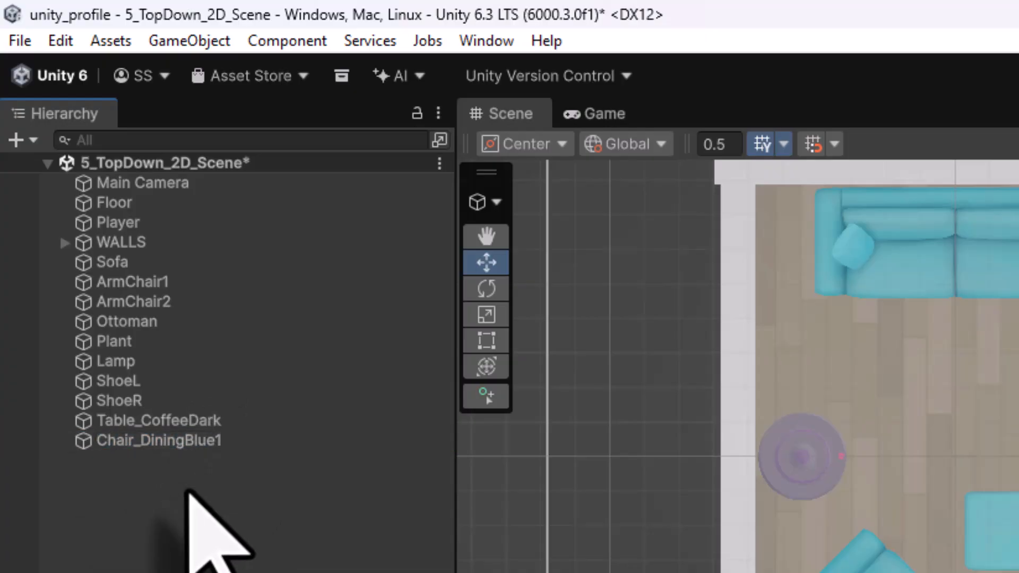
key(Return)
Duplicate Chair_DiningBlue1 and rename the copy as Chair_DiningBlue2.
key(ctrl+d)
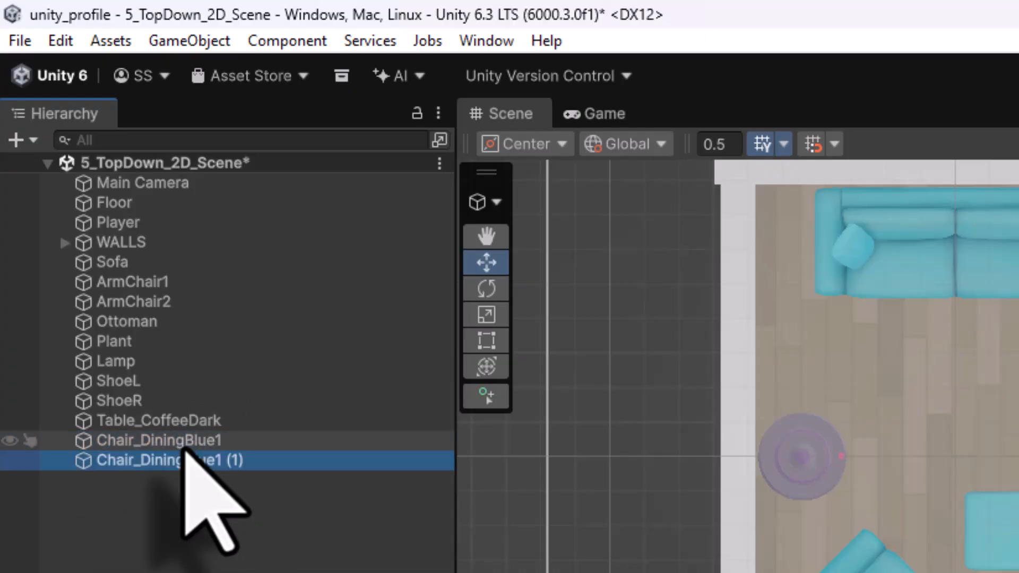
click(205, 459)
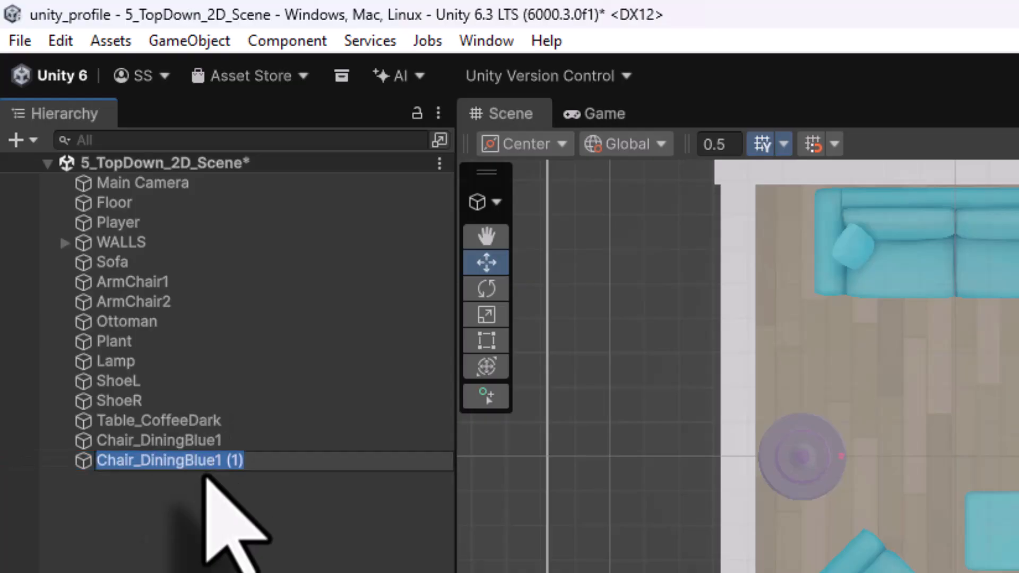
drag(214, 461, 337, 471)
text(2)
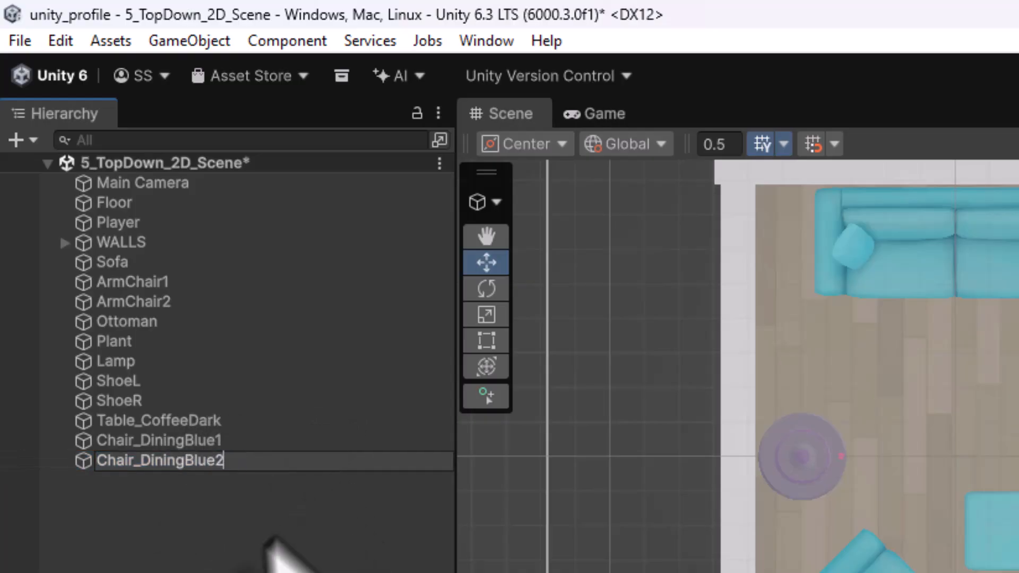
click(255, 564)
Move Chair_DiningBlue2 to the middle of the table's upper edge, setting its X position to 4.6.
click(199, 467)
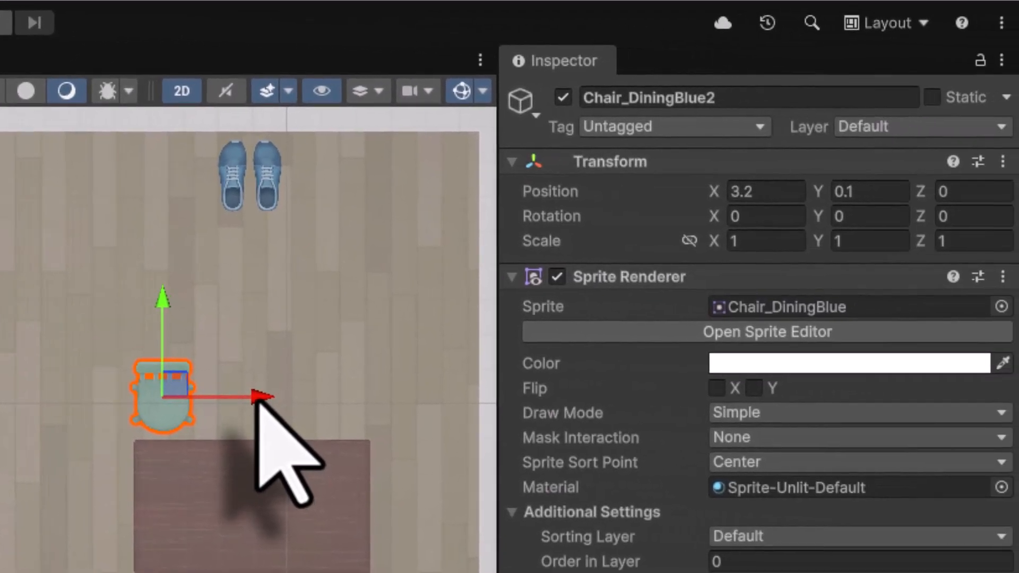
drag(268, 403, 350, 398)
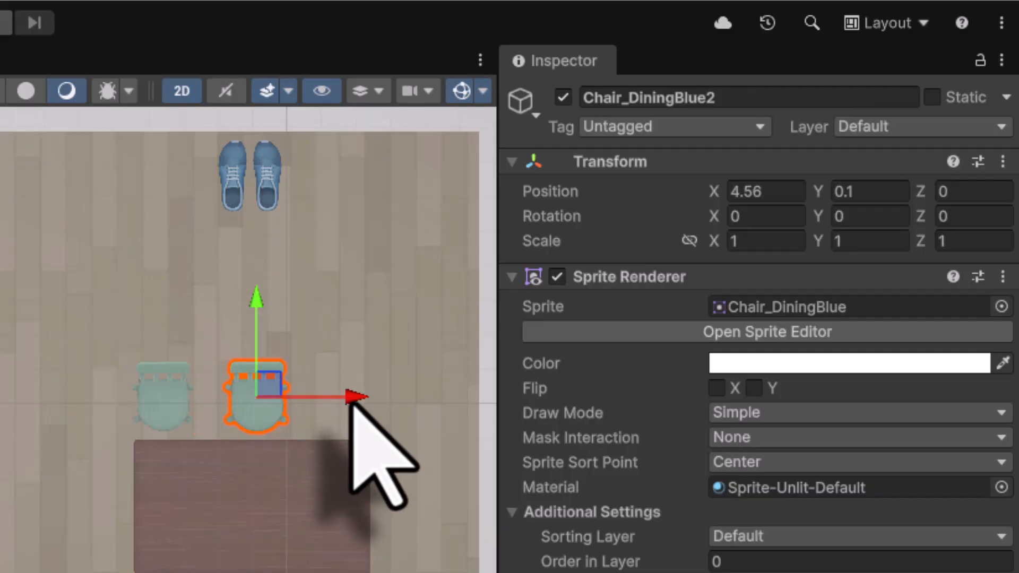
click(767, 191)
text(4)
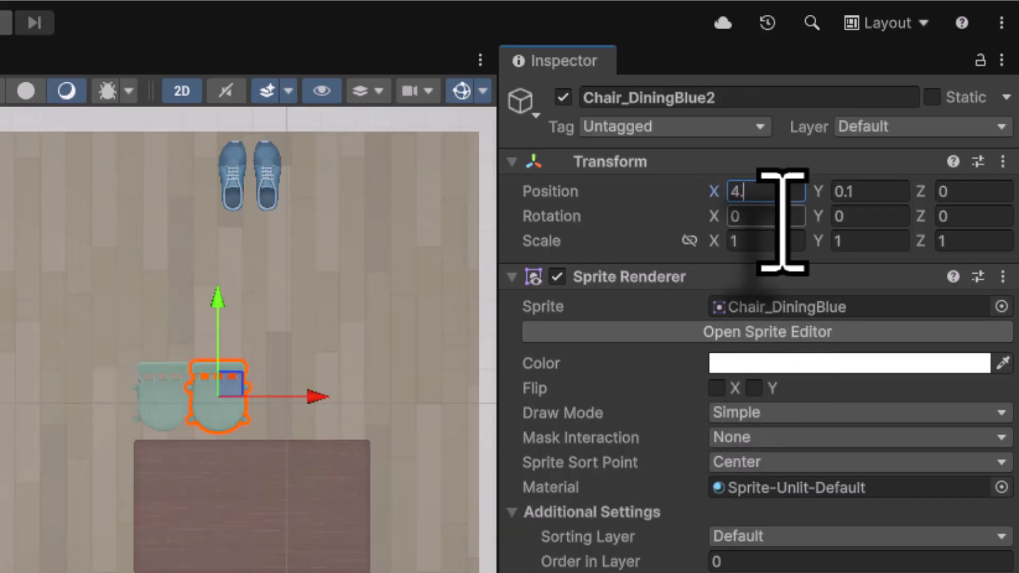
text(.6)
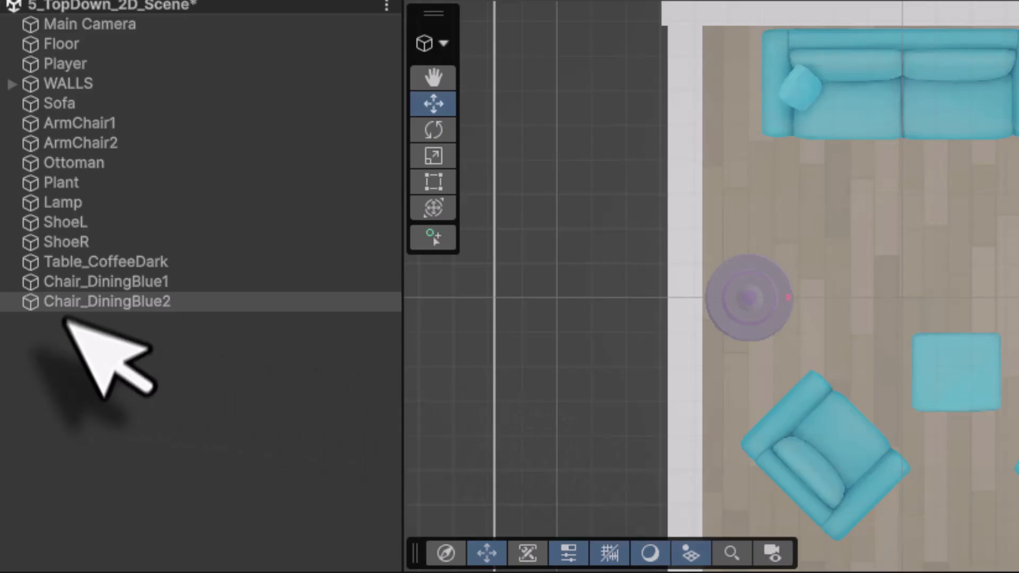
Duplicate Chair_DiningBlue2 and rename the copy as Chair_DiningBlue3.
click(24, 301)
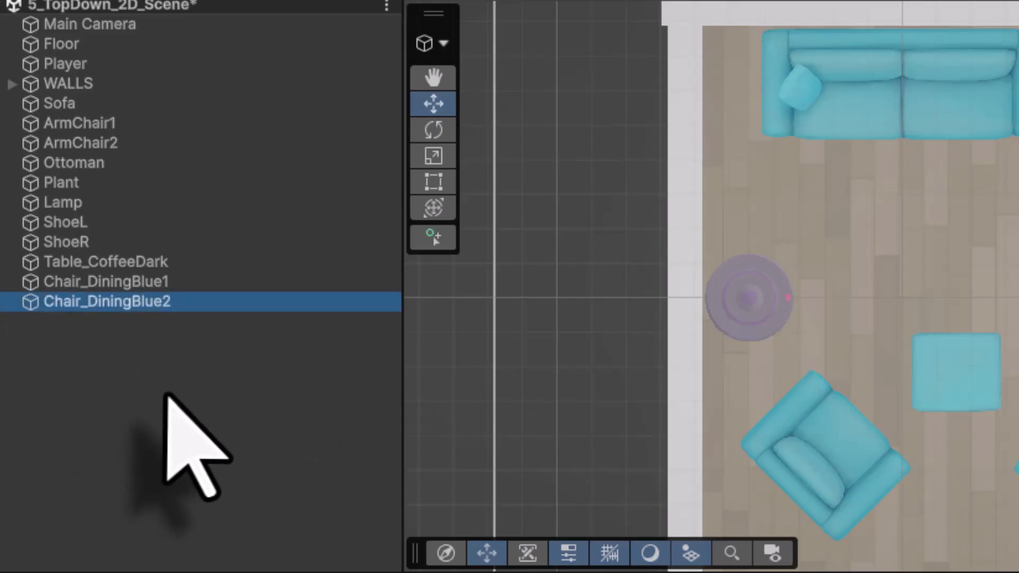
key(ctrl+d)
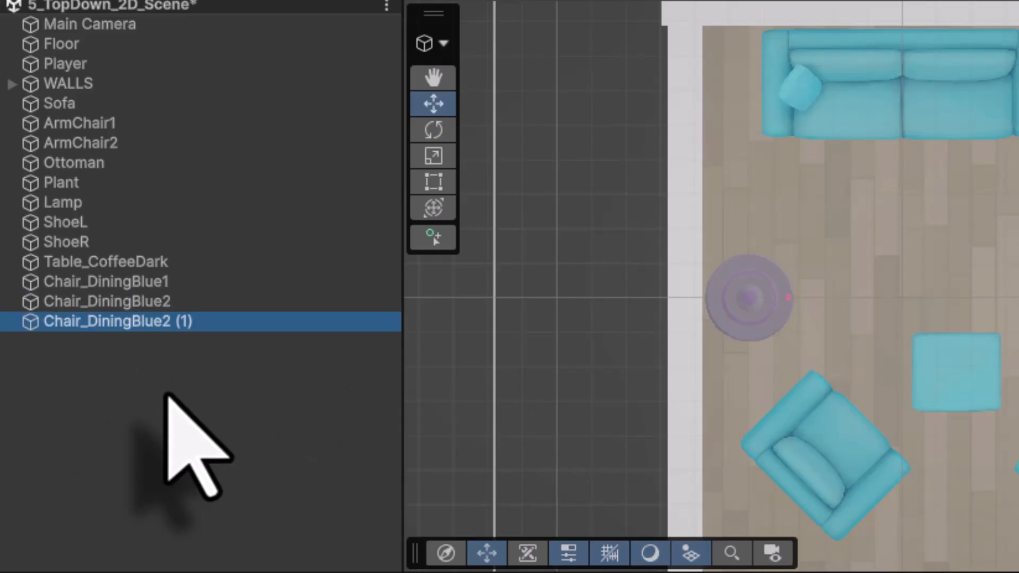
click(166, 321)
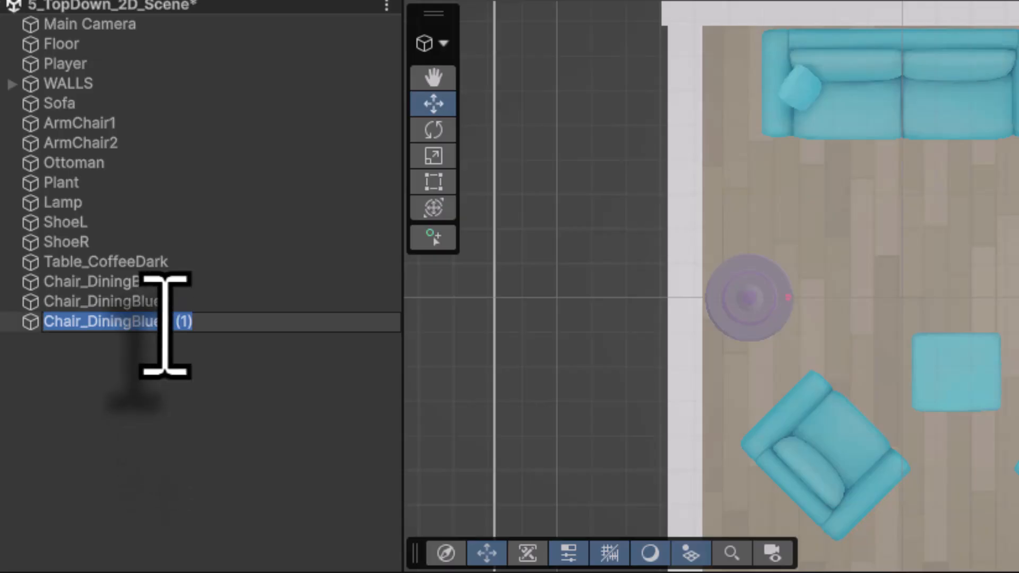
drag(166, 325, 311, 339)
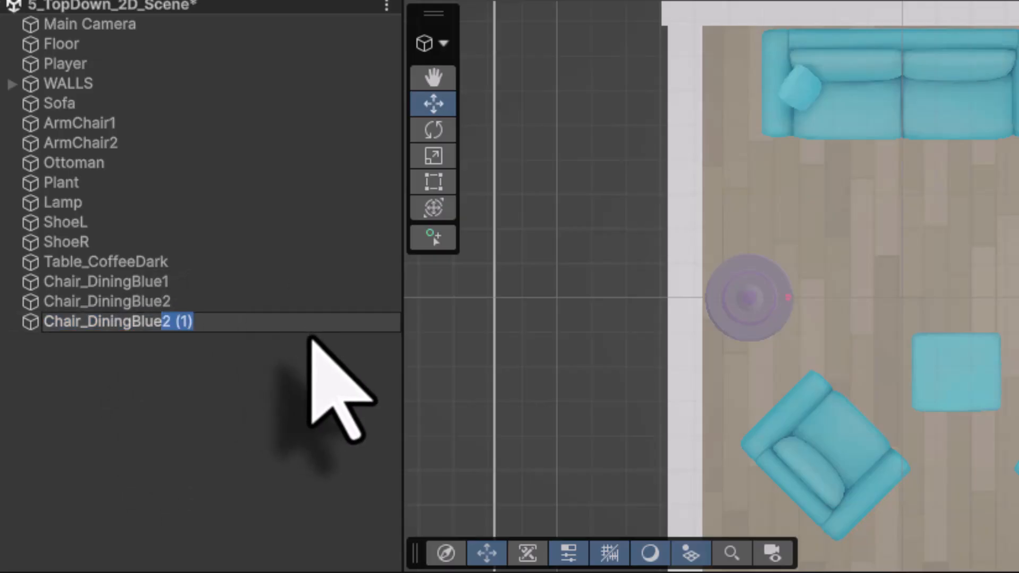
text(3)
click(246, 382)
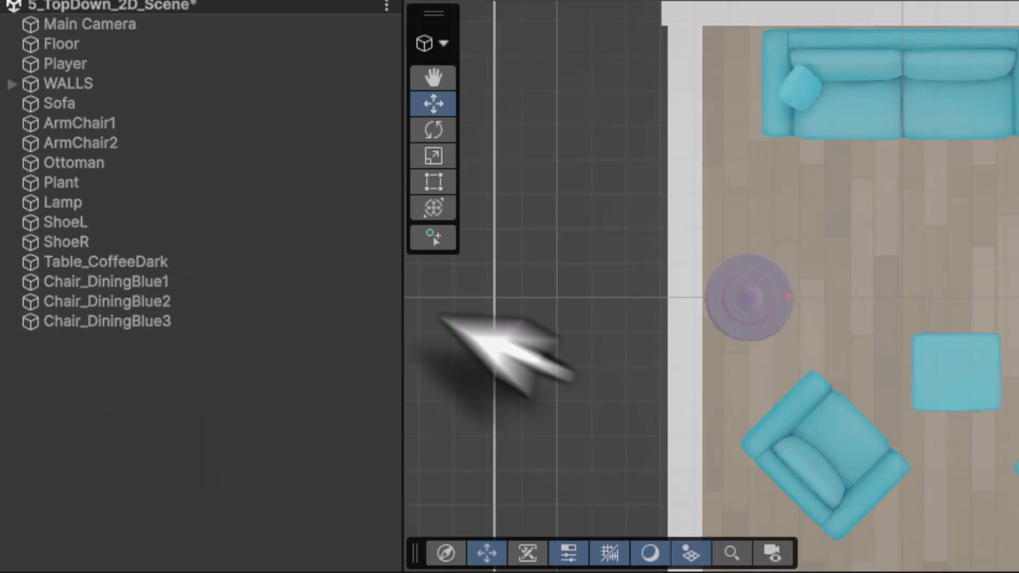
Move Chair_DiningBlue3 above the right end of the table, setting its X position to 5.9.
click(169, 321)
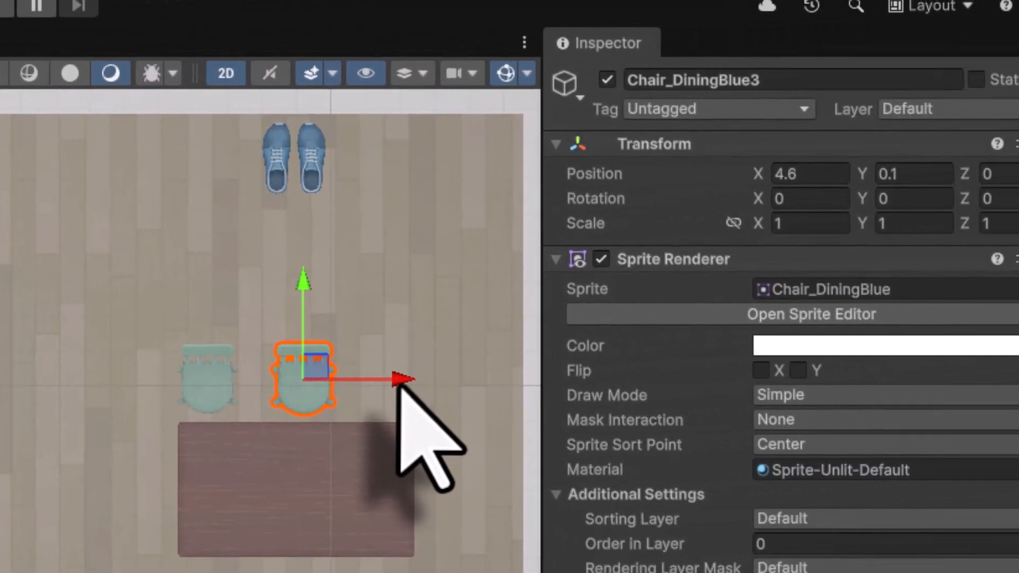
drag(839, 357, 931, 347)
click(822, 174)
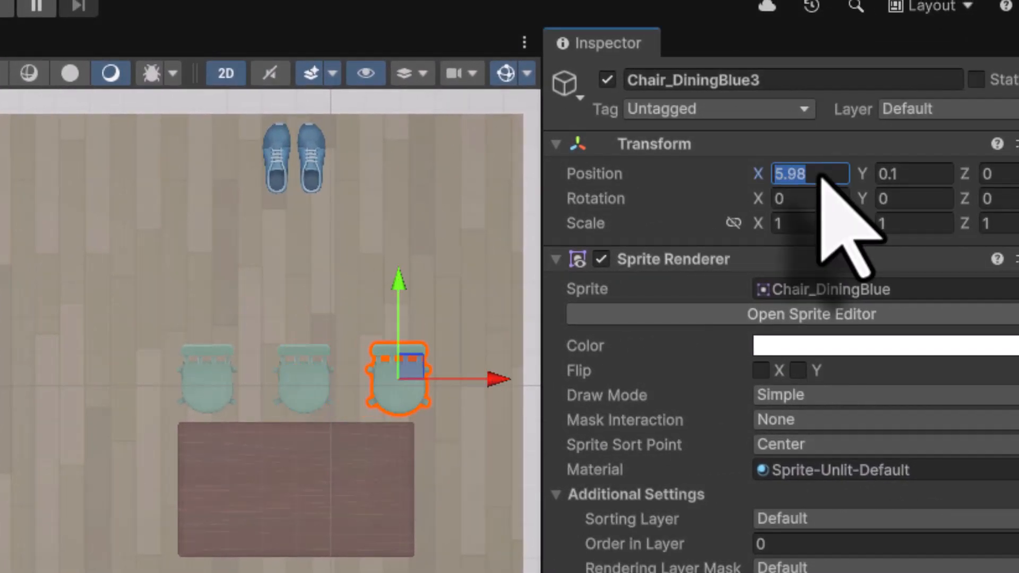
text(5.9)
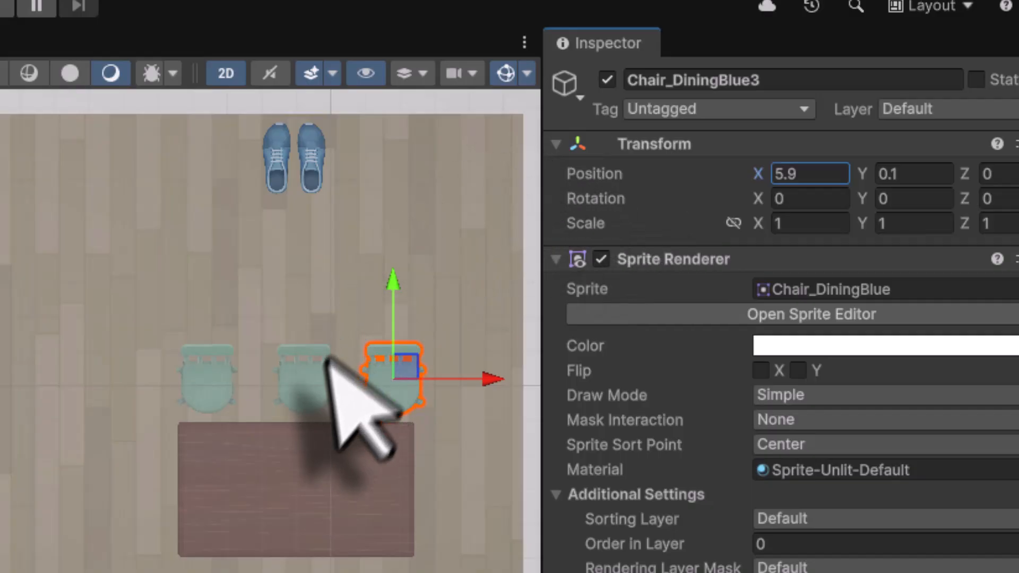
Center Chair_DiningBlue2 between the other two chairs by setting its X position to 4.5.
click(322, 375)
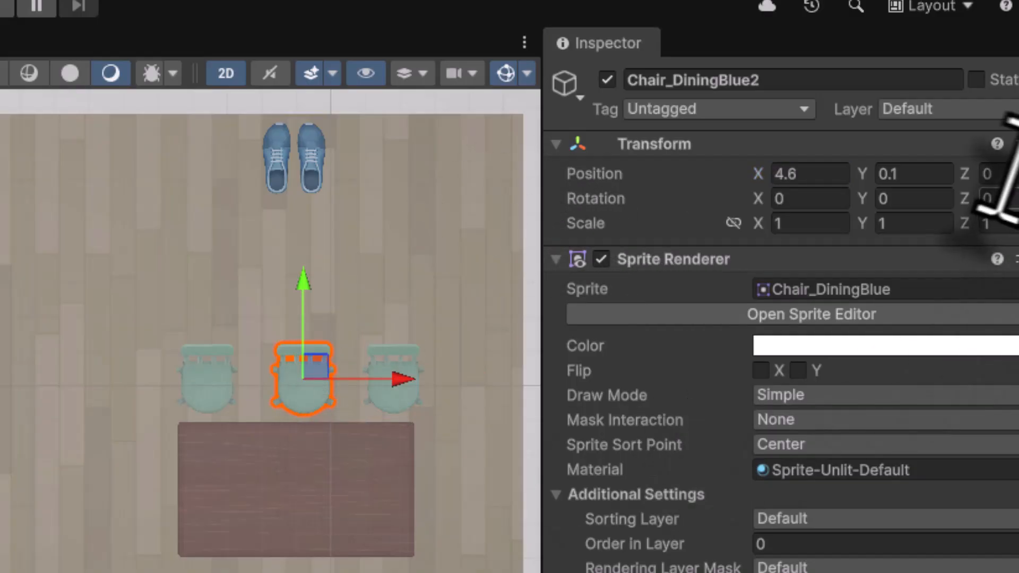
text(4.4)
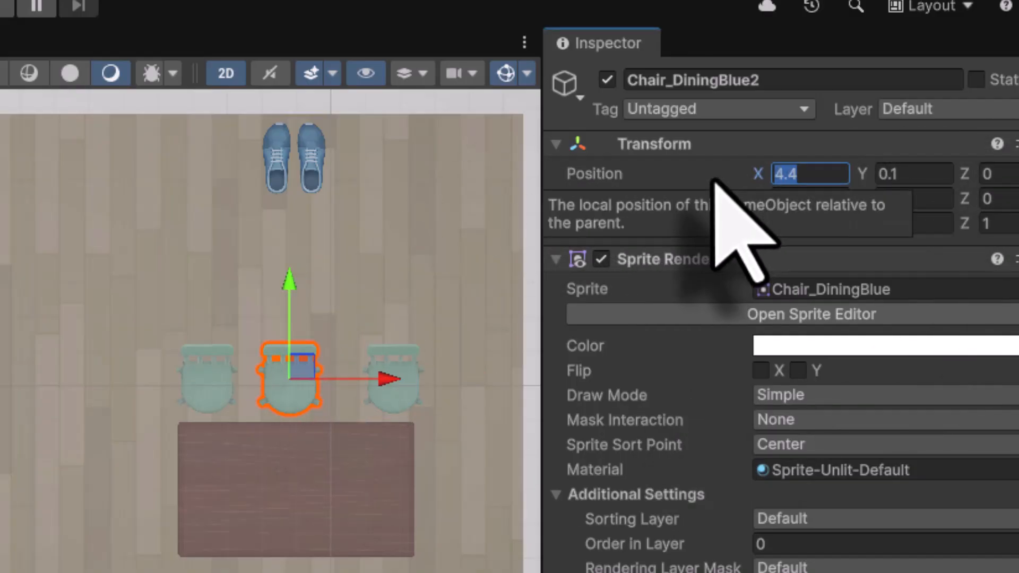
key(BackSpace)
text(5)
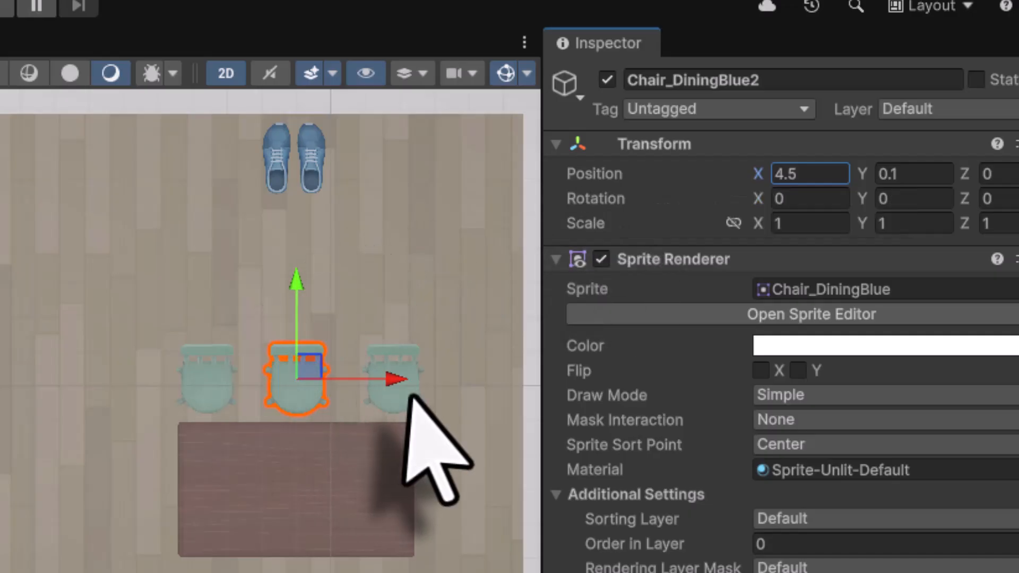
Duplicate the three dining chairs to below the table at about Y -3.13 and start editing the copies' Z rotation.
click(219, 394)
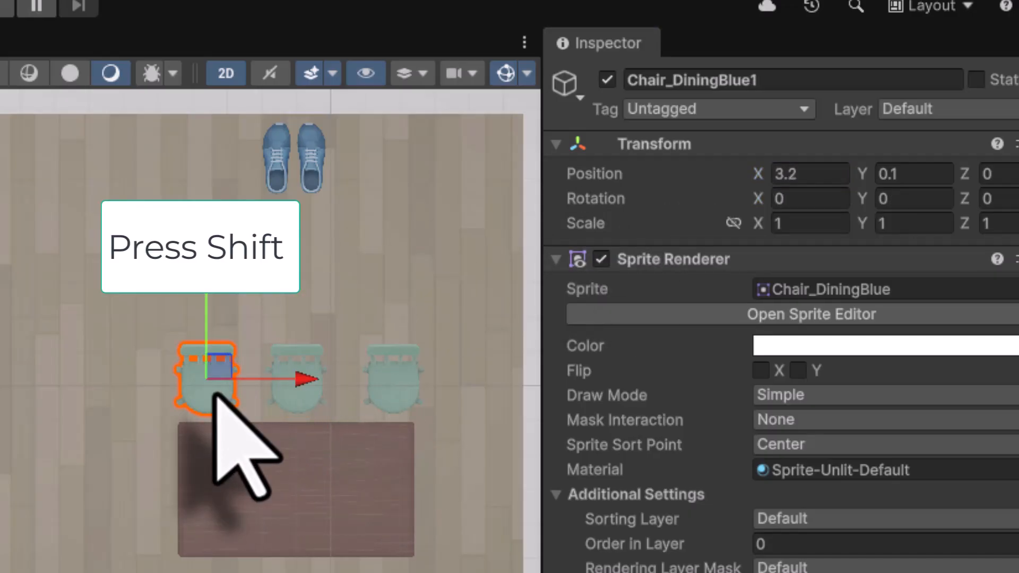
shift+click(314, 394)
shift+click(379, 393)
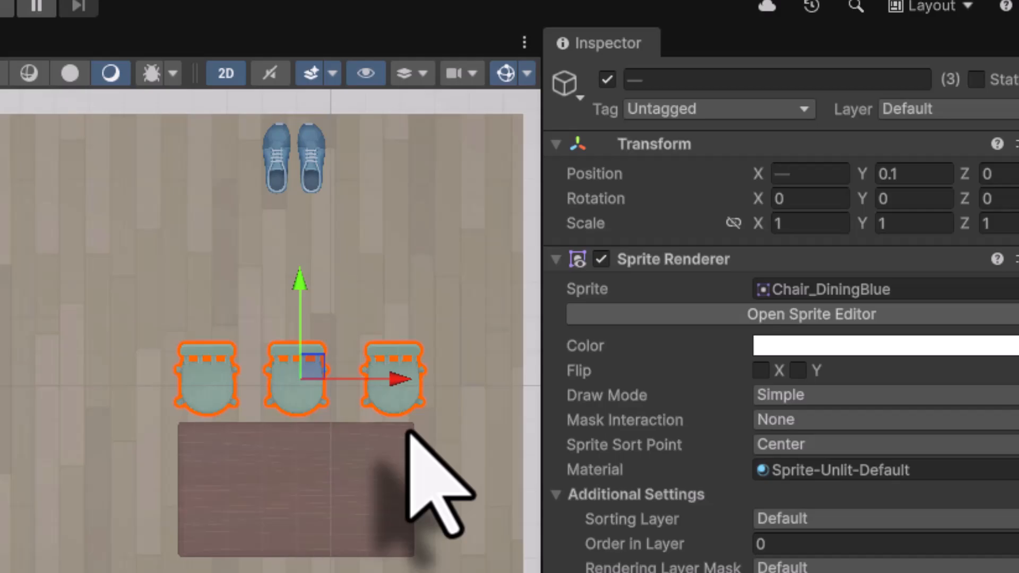
drag(300, 283, 299, 515)
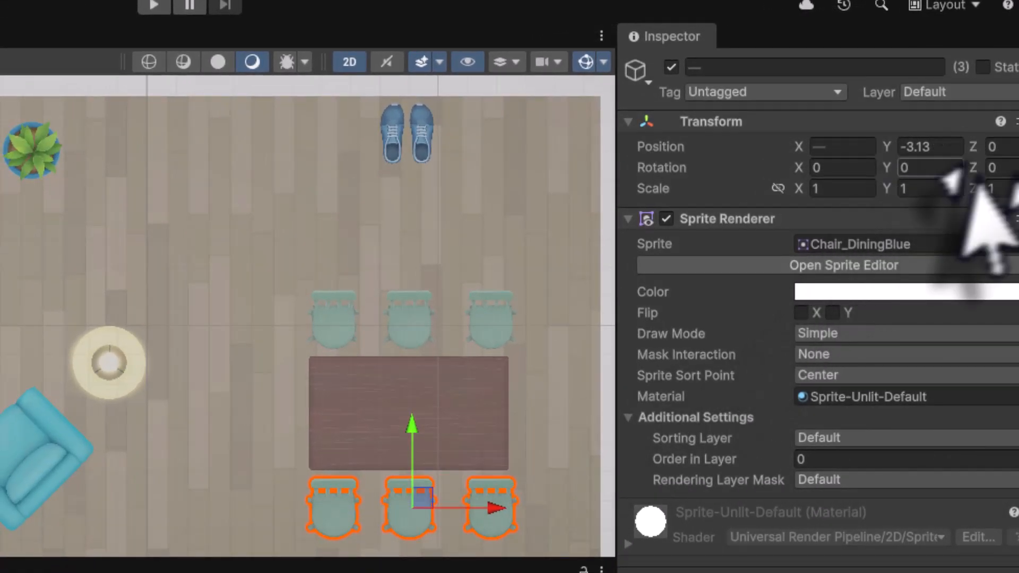
click(1015, 169)
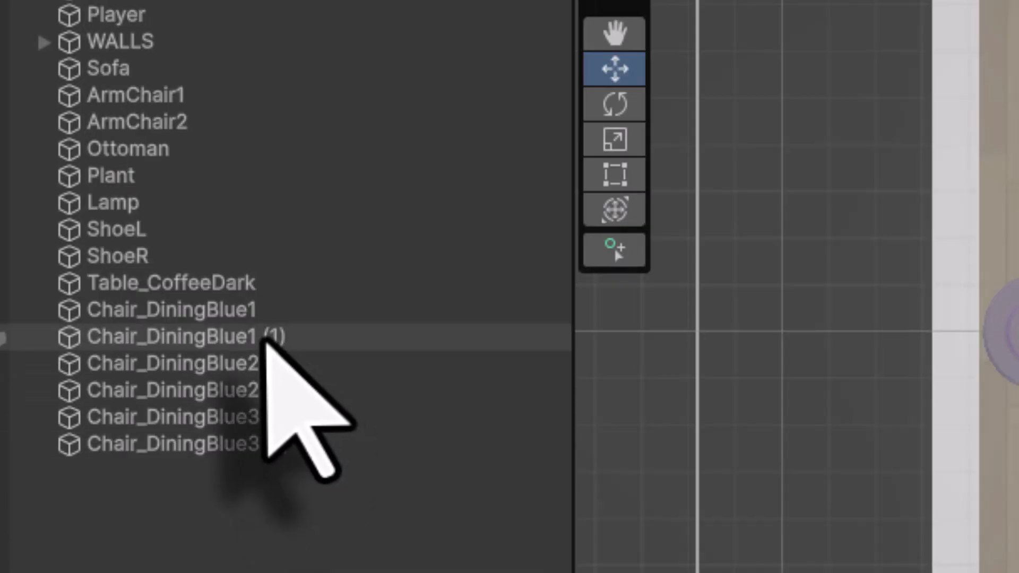
Rename the copies Chair_DiningBlue1 (1) and Chair_DiningBlue2 (1) as Chair_DiningBlue4 and Chair_DiningBlue5.
click(265, 342)
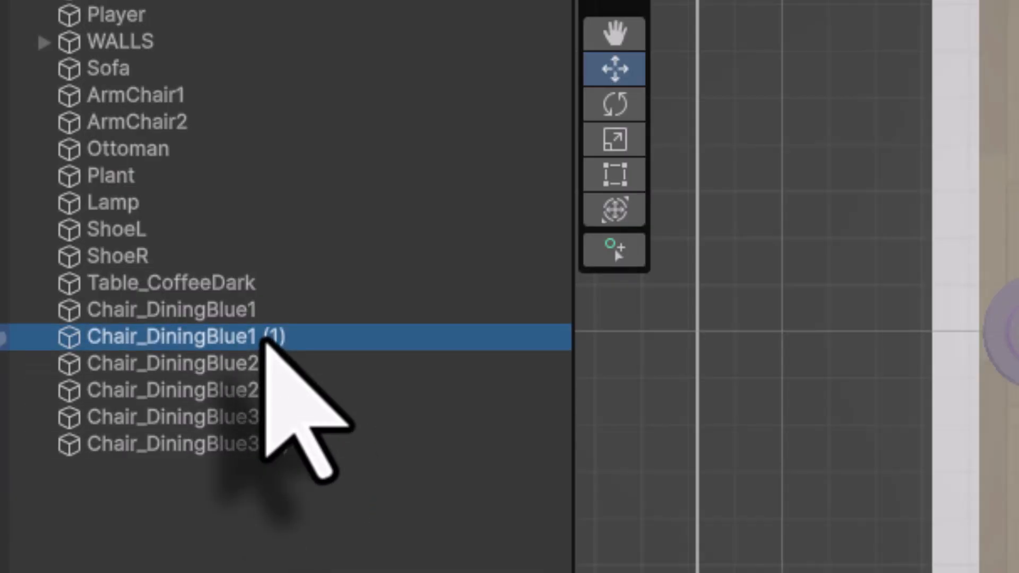
click(265, 342)
drag(247, 339, 410, 342)
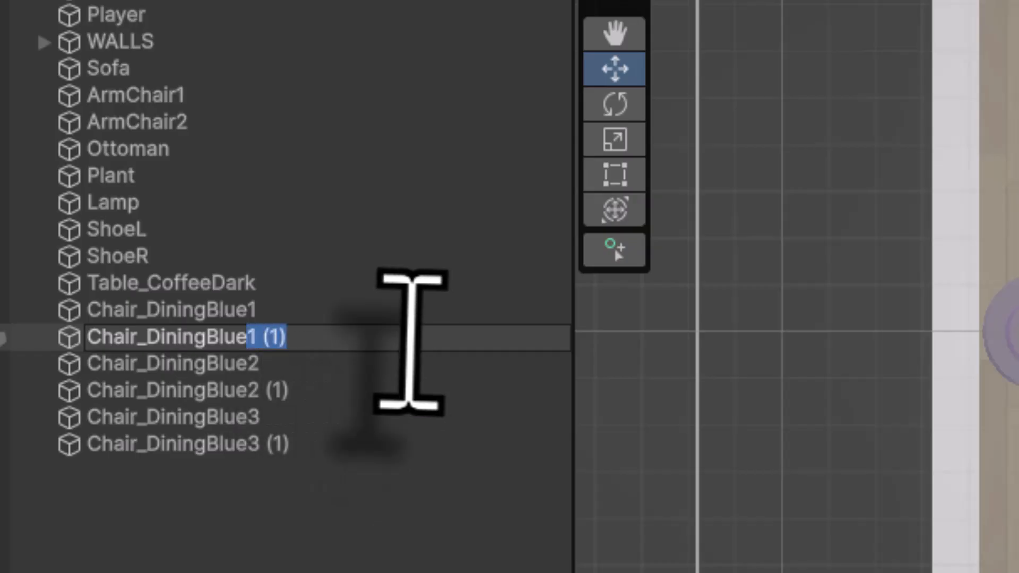
text(4)
click(272, 399)
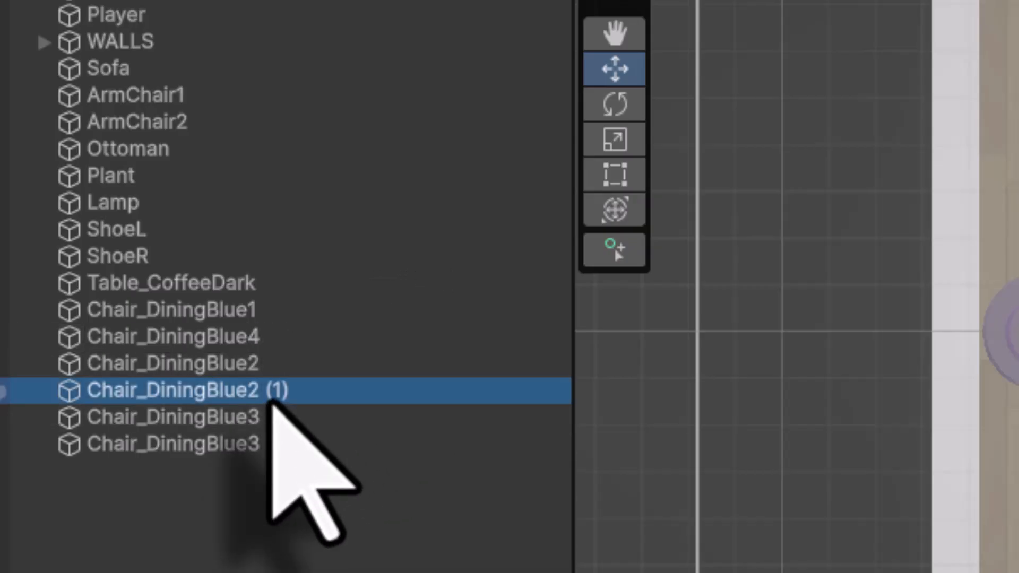
click(273, 401)
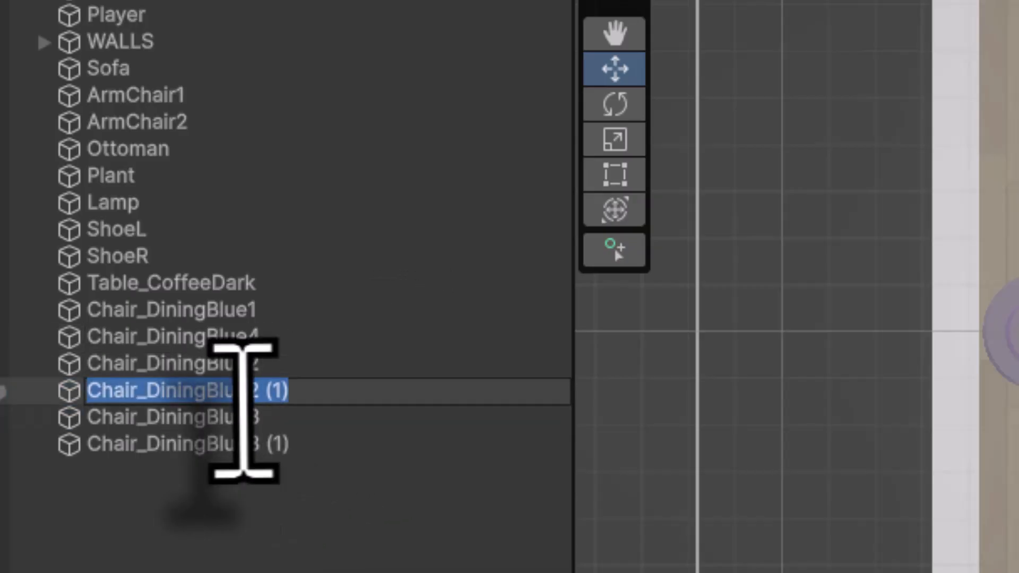
drag(246, 393, 443, 396)
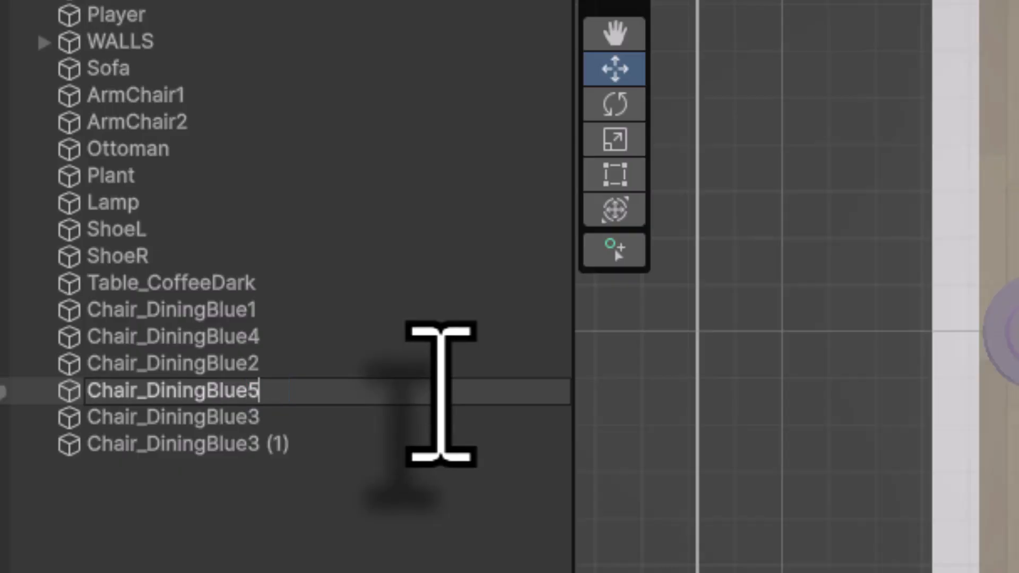
Rename the remaining copy, Chair_DiningBlue3 (1), as Chair_DiningBlue6.
click(240, 445)
right_click(240, 444)
click(202, 457)
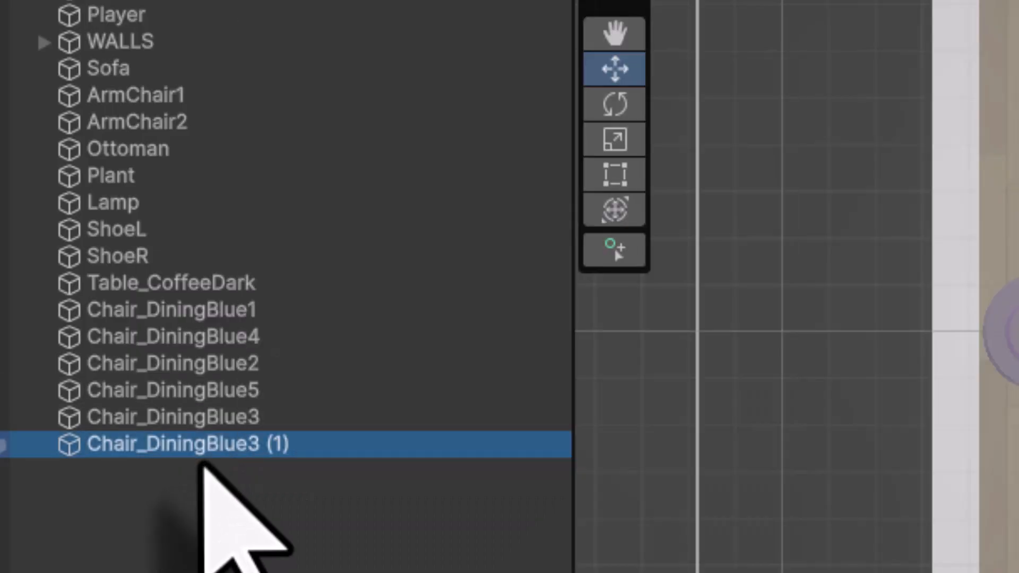
right_click(203, 446)
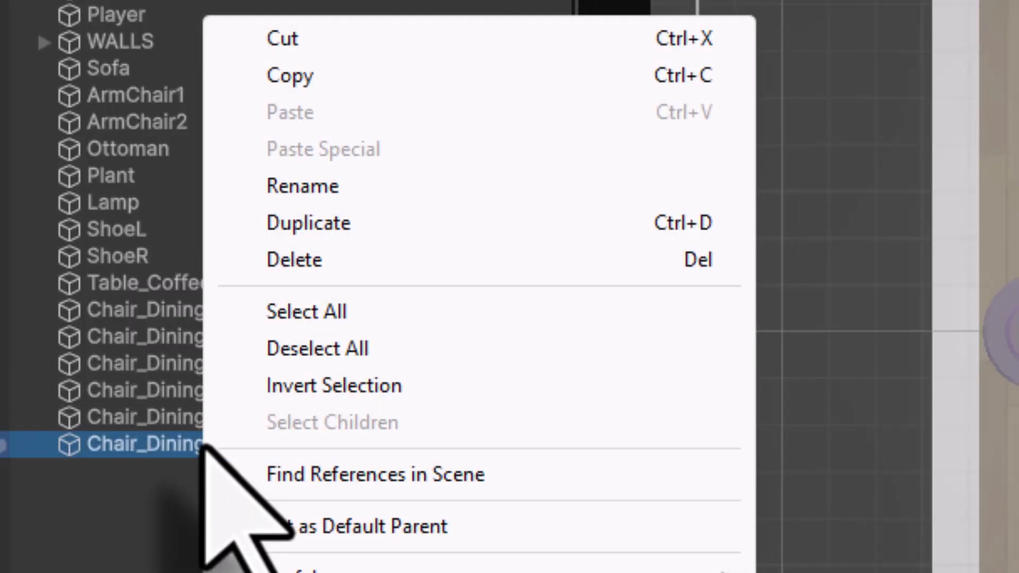
click(364, 186)
drag(257, 448, 409, 455)
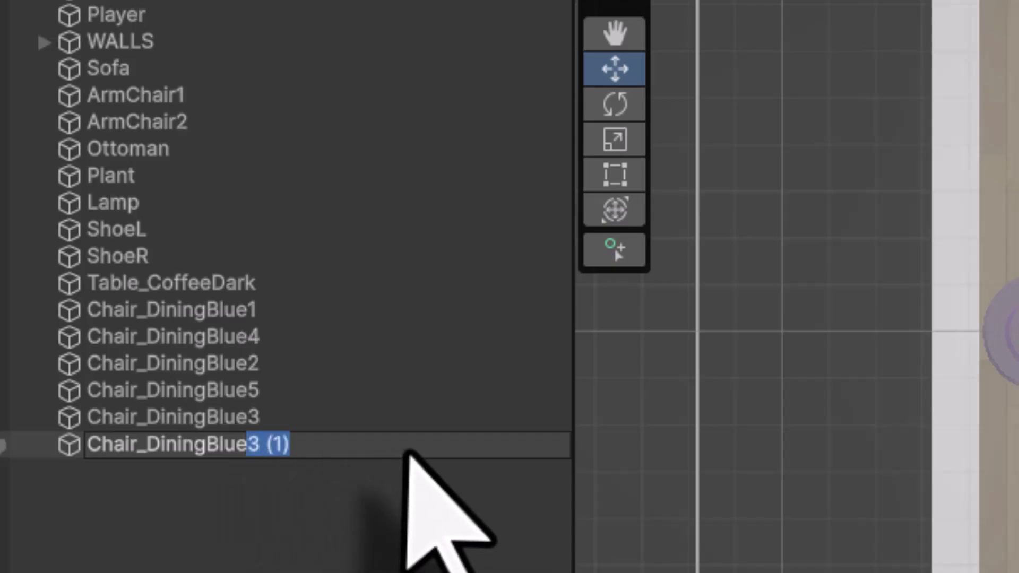
text(6)
click(294, 562)
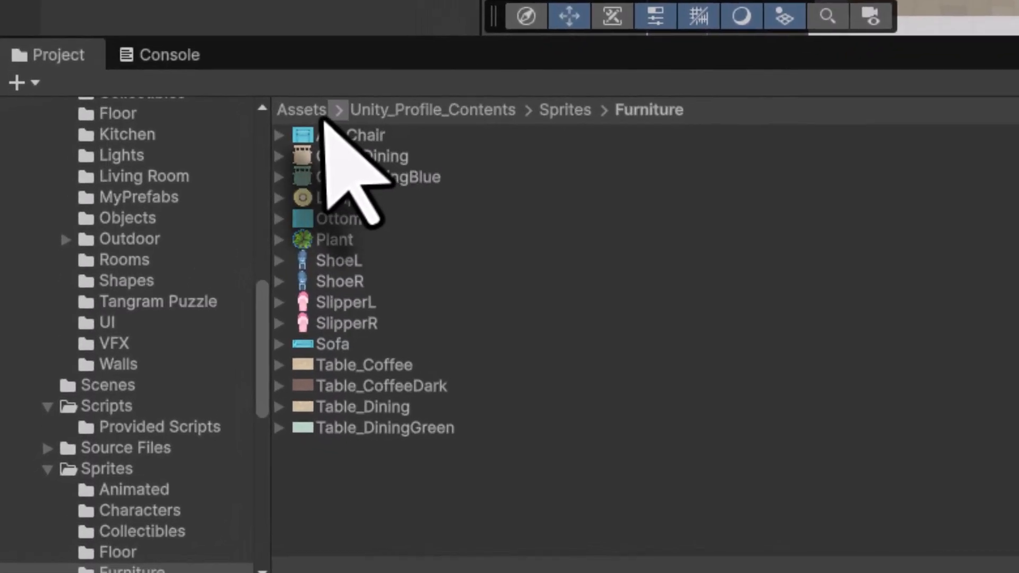
Open the Rugs sprite folder in Unity_Profile_Contents and look at the Rug_9Slice Green and Rug_9Slice Pink prefabs.
click(128, 344)
double_click(402, 220)
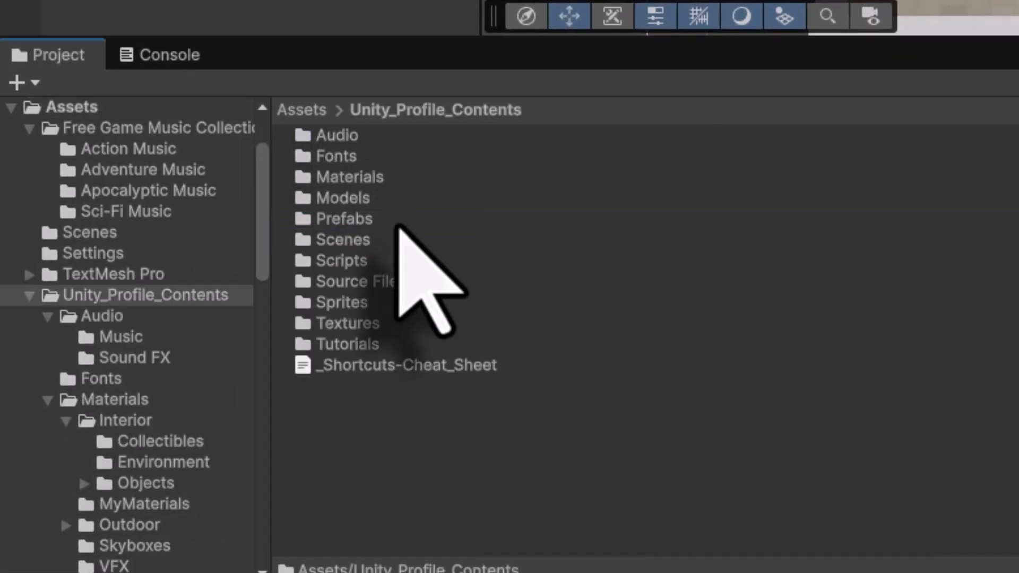
double_click(350, 302)
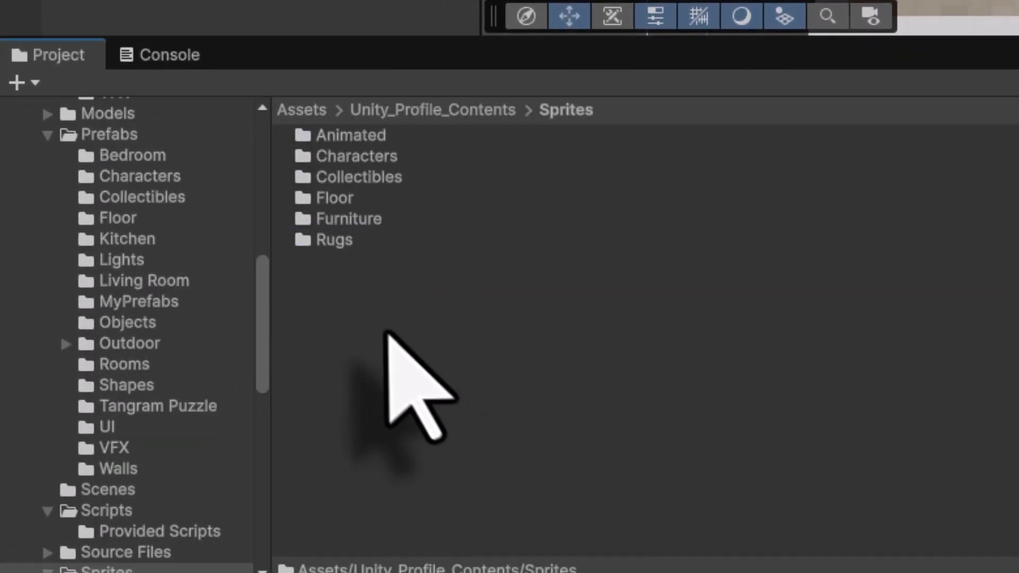
click(328, 240)
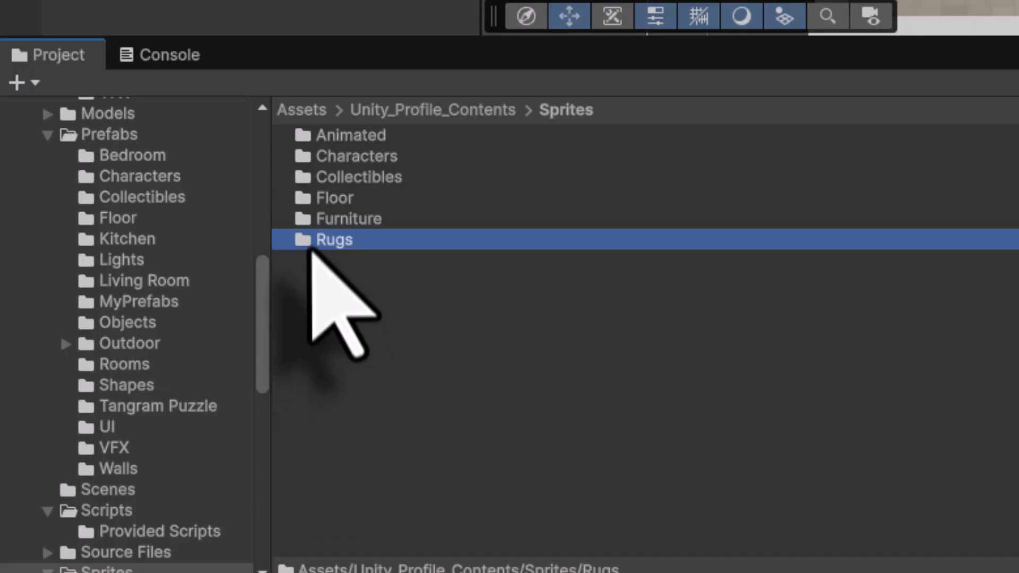
double_click(319, 238)
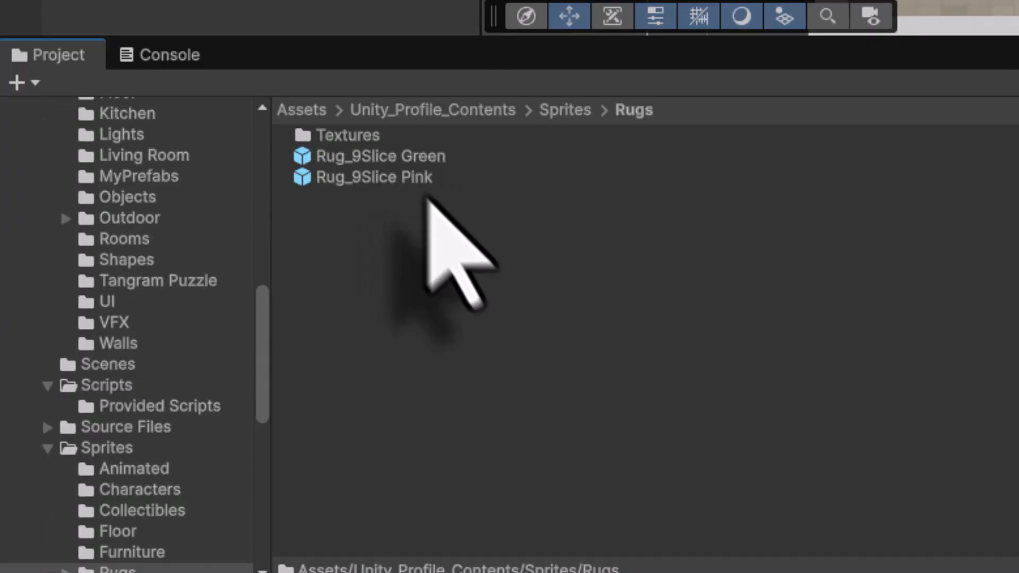
click(394, 163)
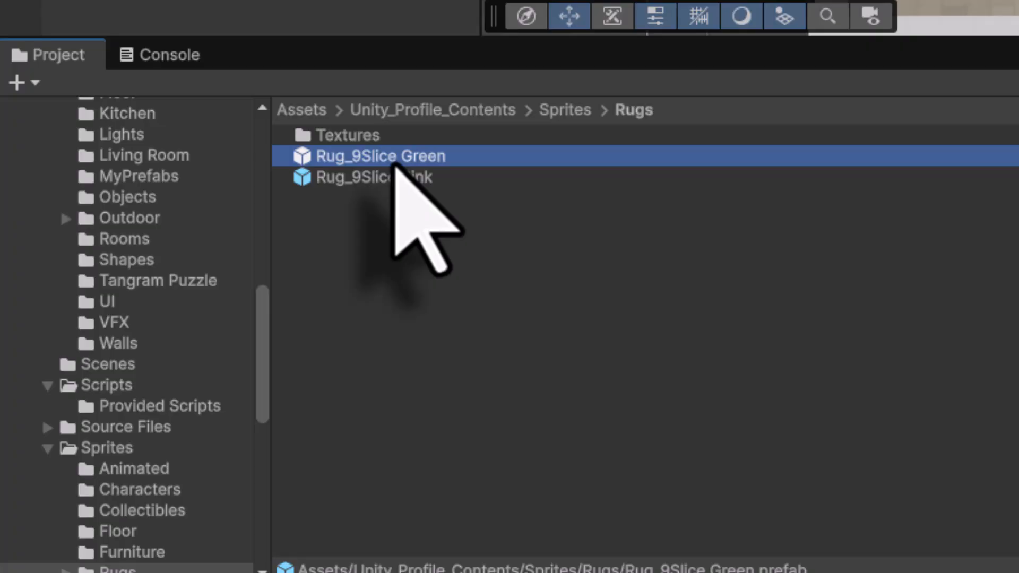
click(393, 181)
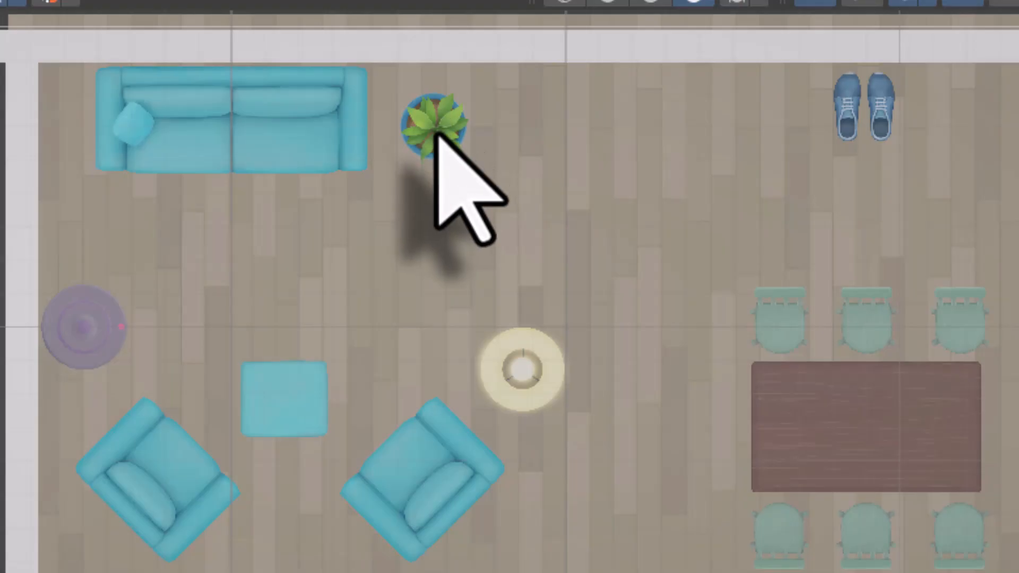
Move the sofa and plant slightly away from the upper wall, setting each one's Y position to 2.5.
click(438, 145)
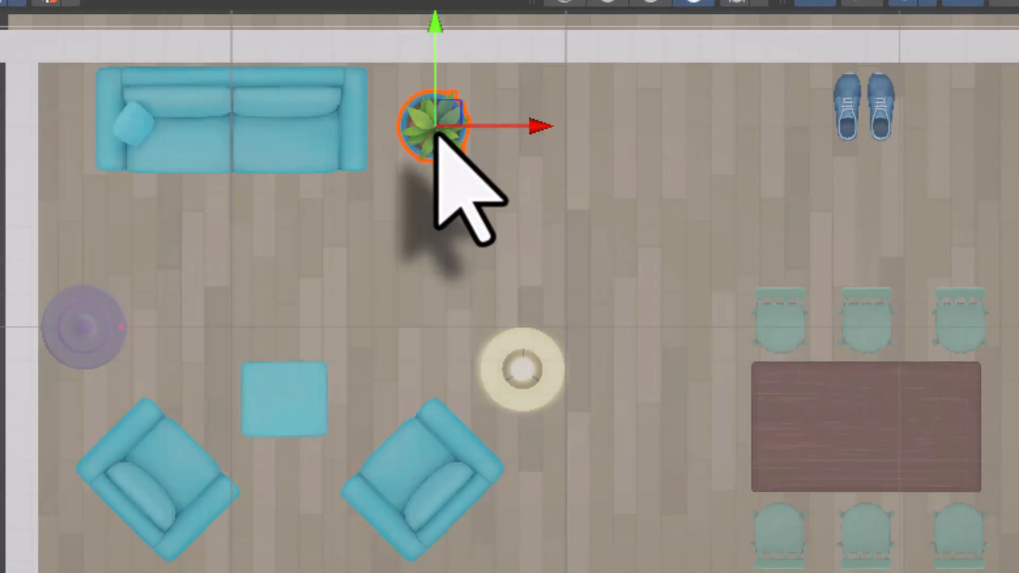
shift+click(297, 145)
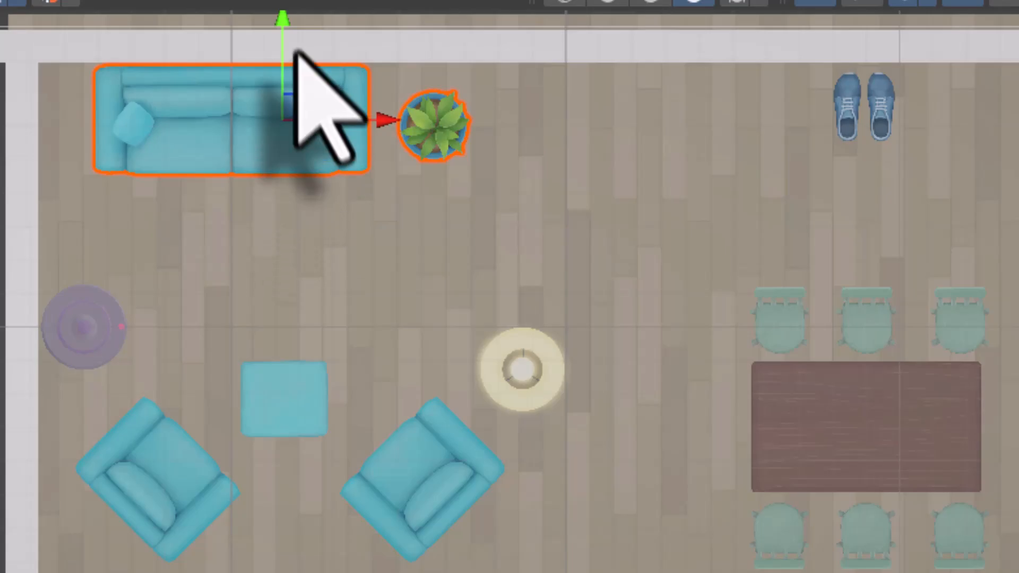
drag(283, 19, 282, 29)
drag(280, 46, 280, 58)
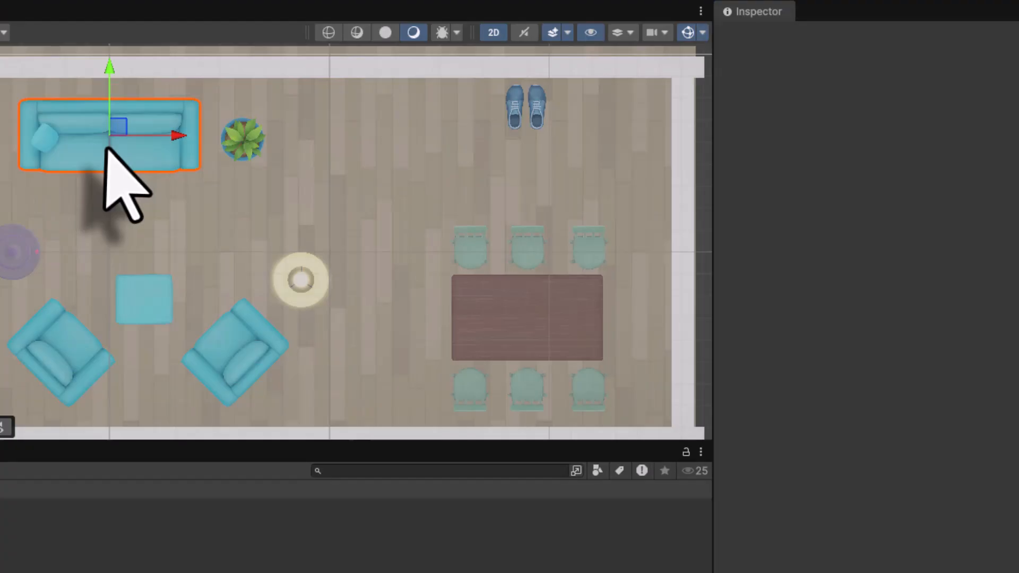
click(224, 166)
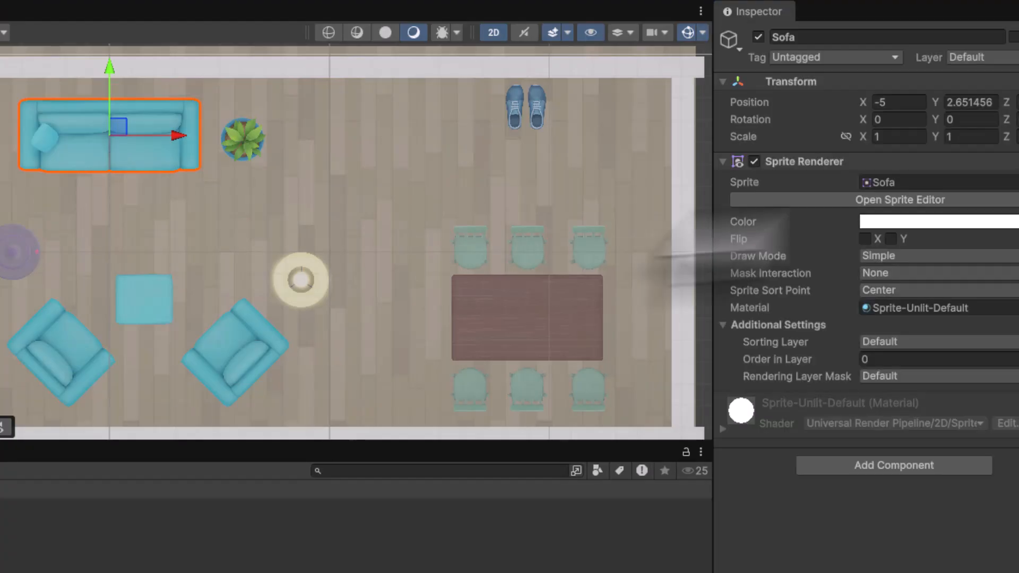
click(969, 103)
text(2)
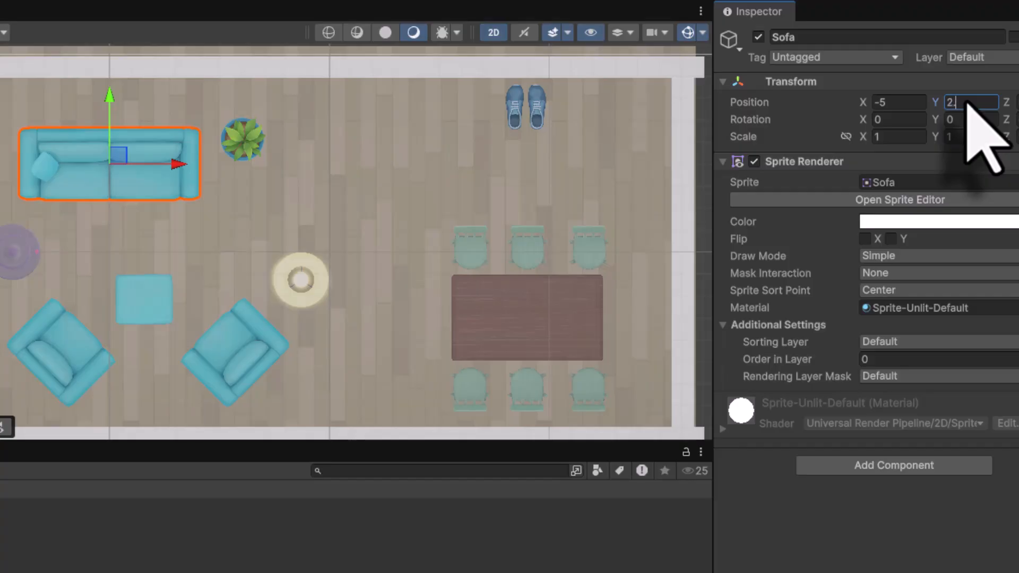
text(.5)
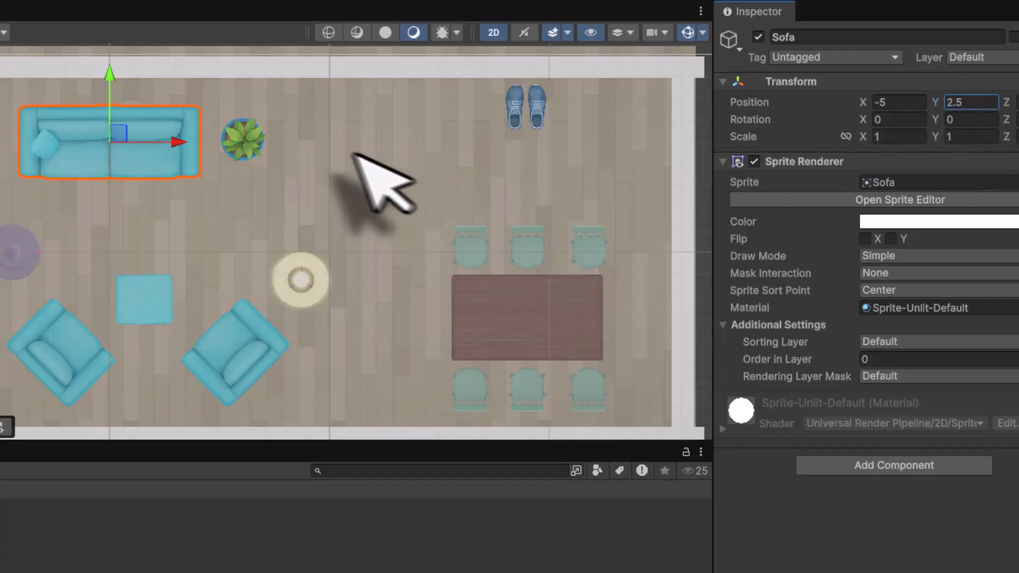
click(243, 139)
click(971, 102)
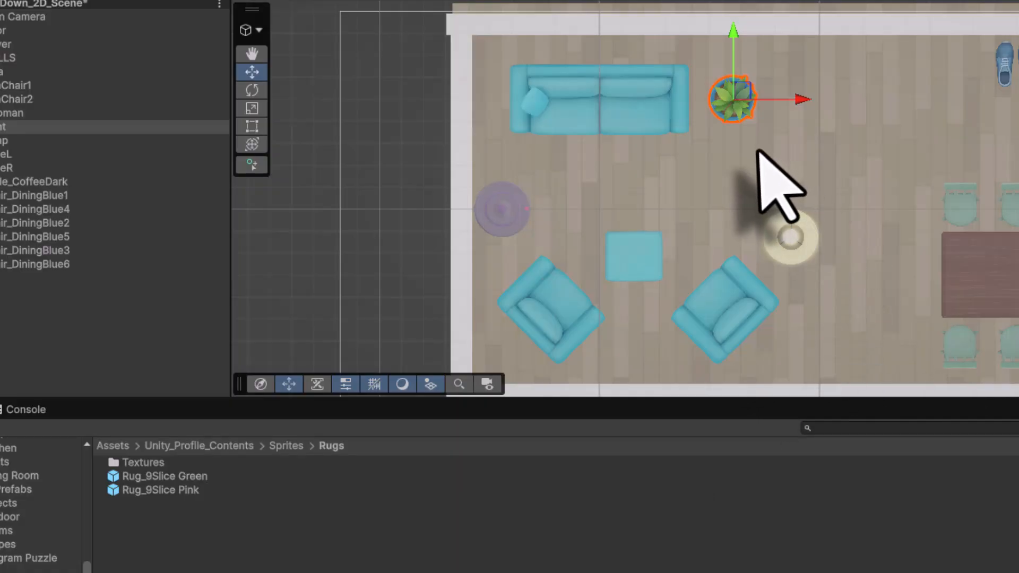
Shift the sofa and plant together to the right, setting the sofa's X position to -4.4 and the plant's to -1.5.
shift+click(639, 121)
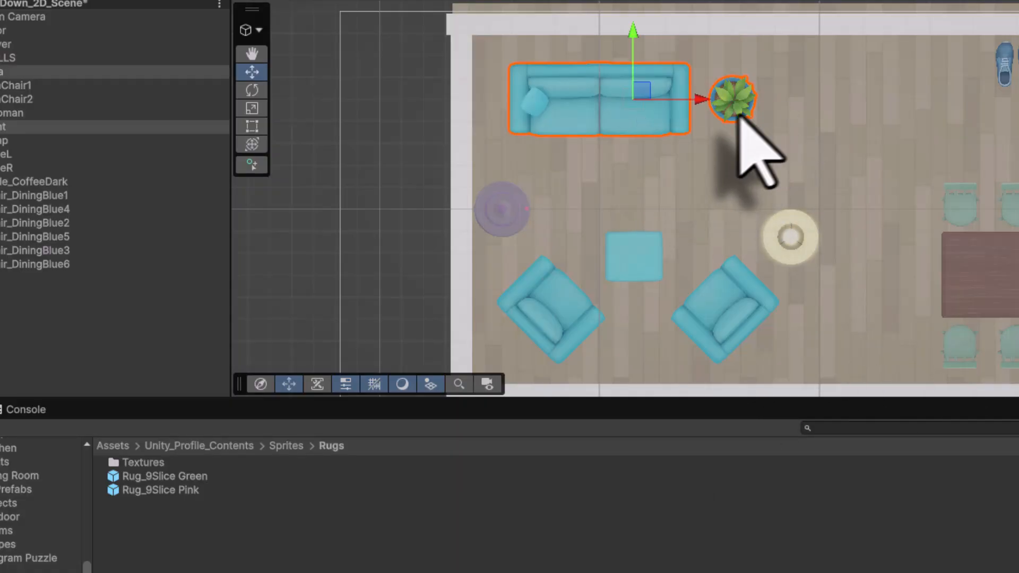
drag(700, 100, 723, 101)
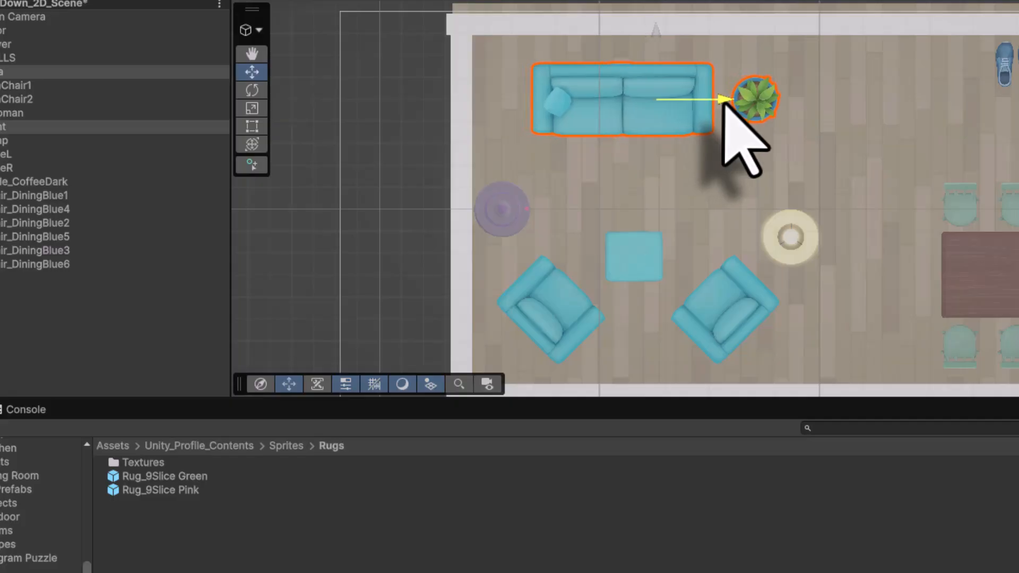
click(653, 120)
click(655, 116)
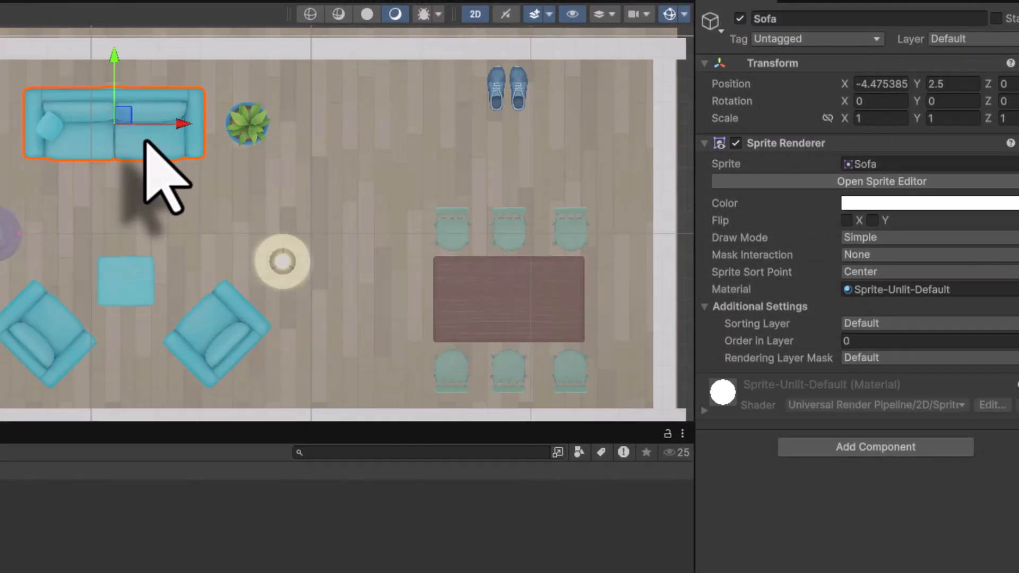
click(873, 85)
text(-)
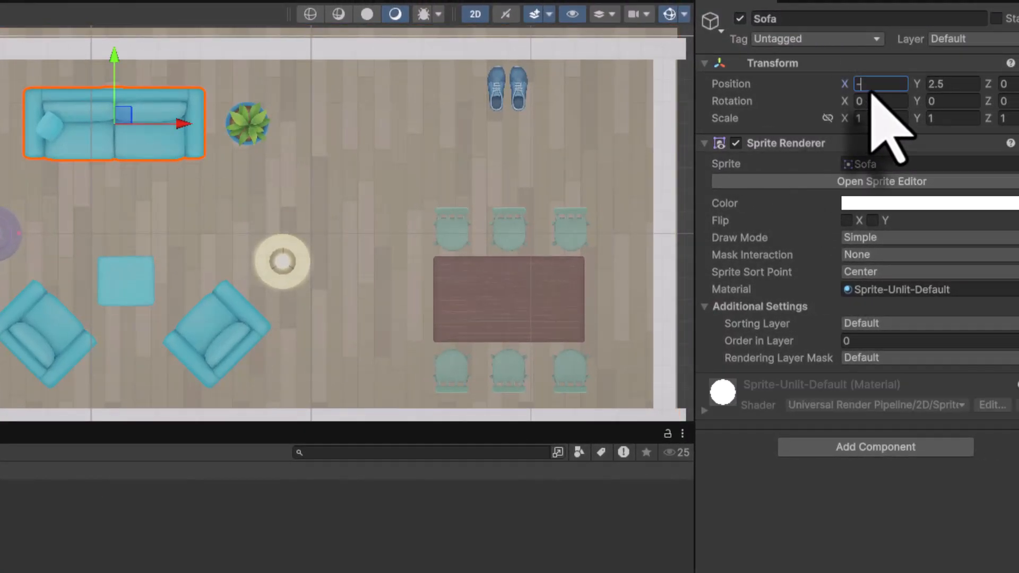
text(4.4)
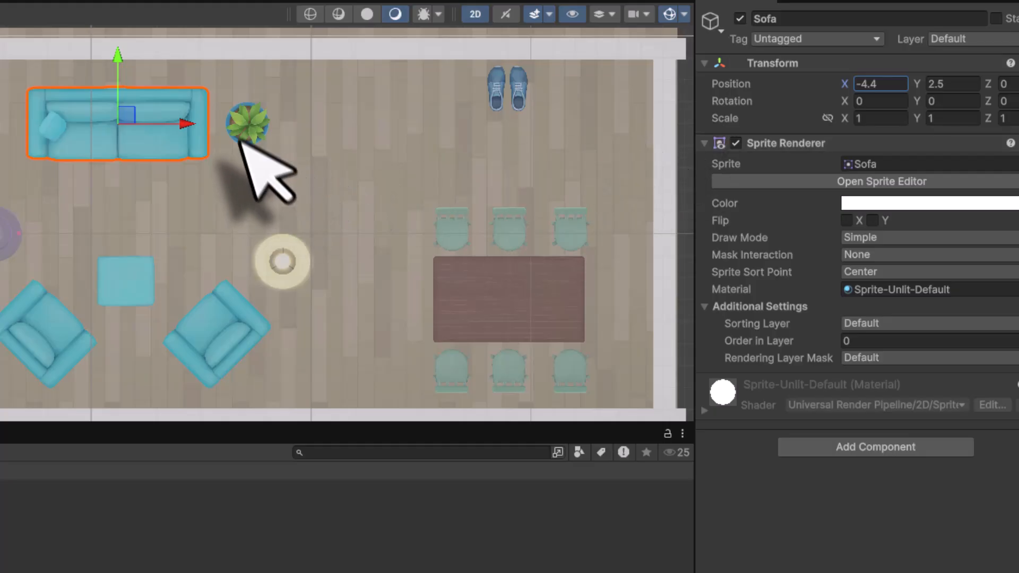
click(240, 125)
click(888, 86)
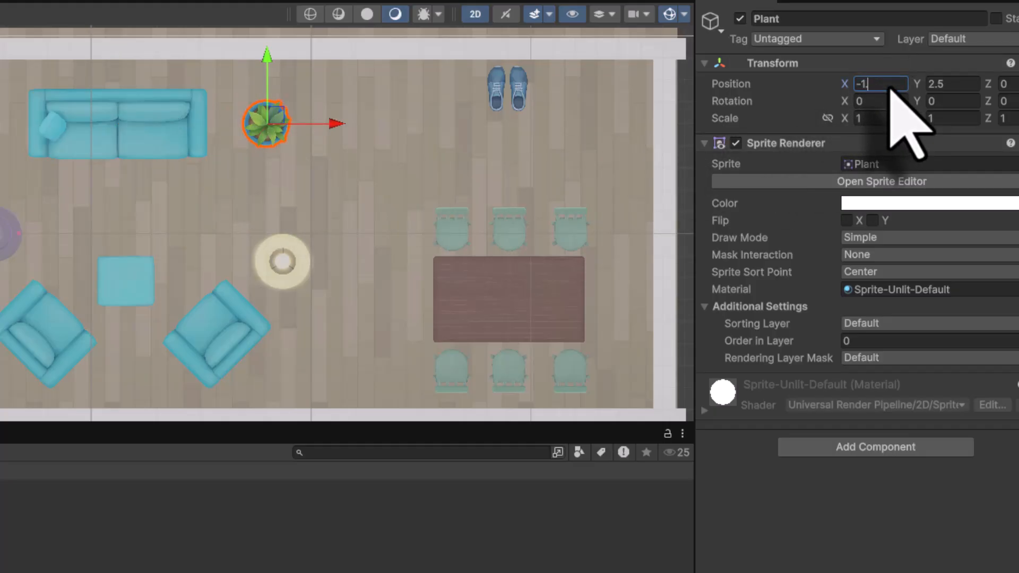
text(-1.5)
Place the Rug_9Slice Pink prefab over the living area at about X -3.95, Y -0.07.
click(80, 452)
click(85, 464)
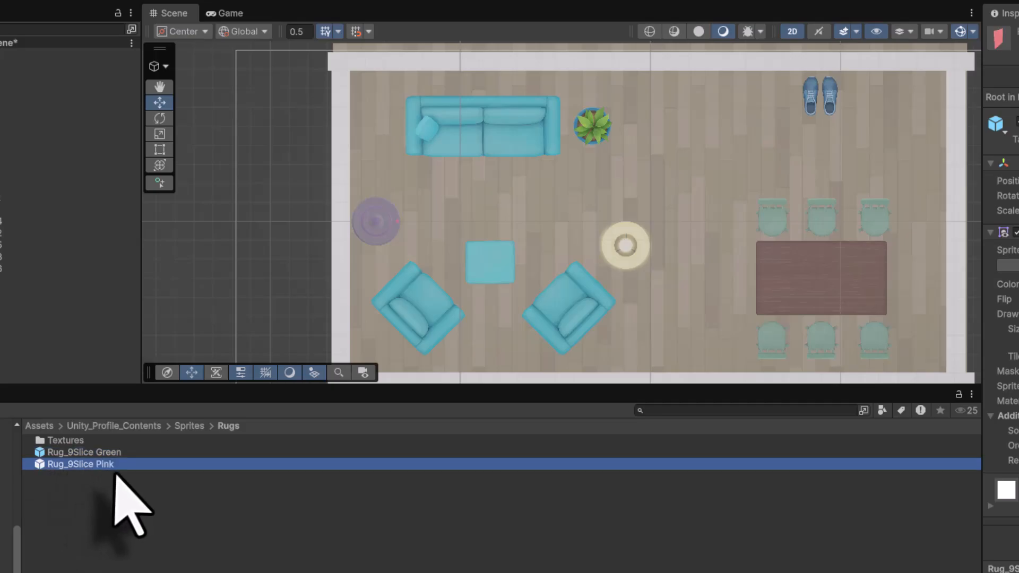
drag(41, 466, 504, 228)
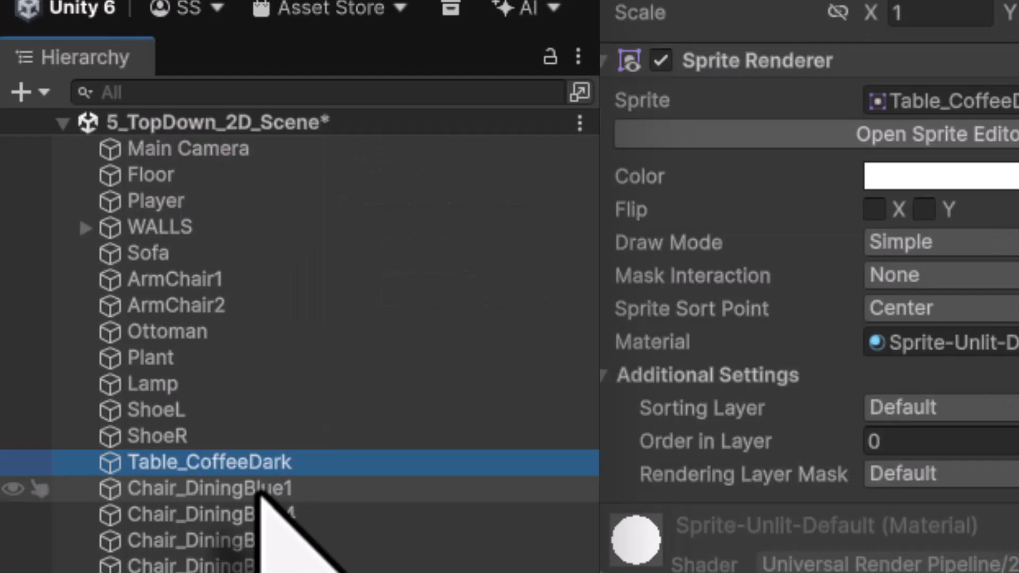
Check the sorting settings of Sofa and ArmChair1, and deactivate Rug_9Slice Pink to expose the furniture beneath it.
click(159, 253)
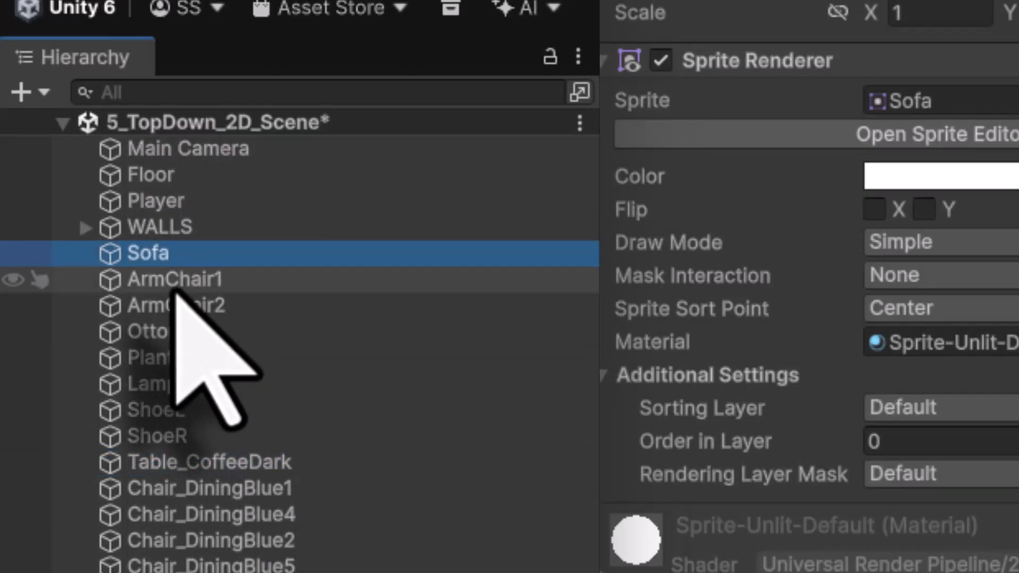
click(172, 278)
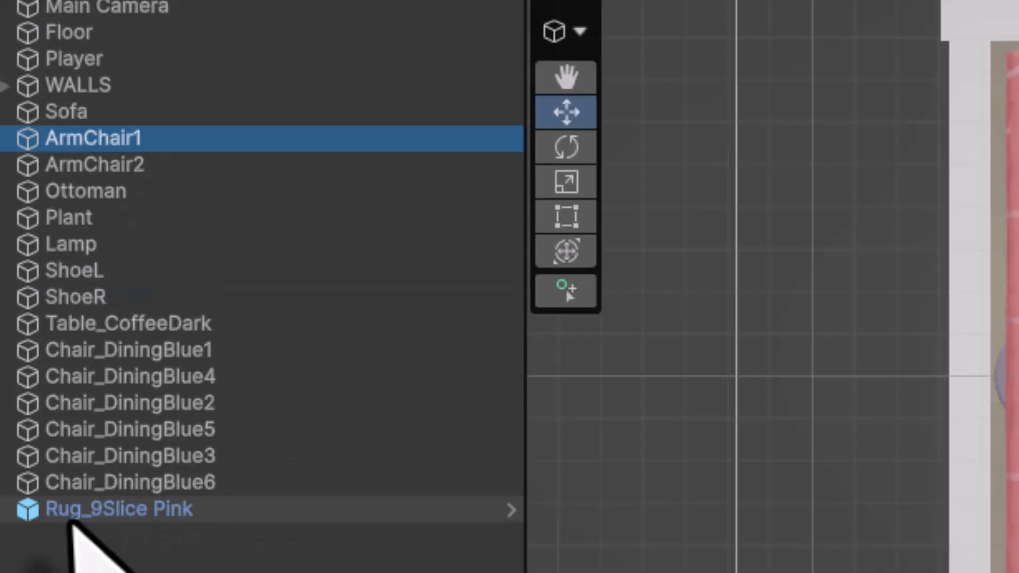
click(74, 510)
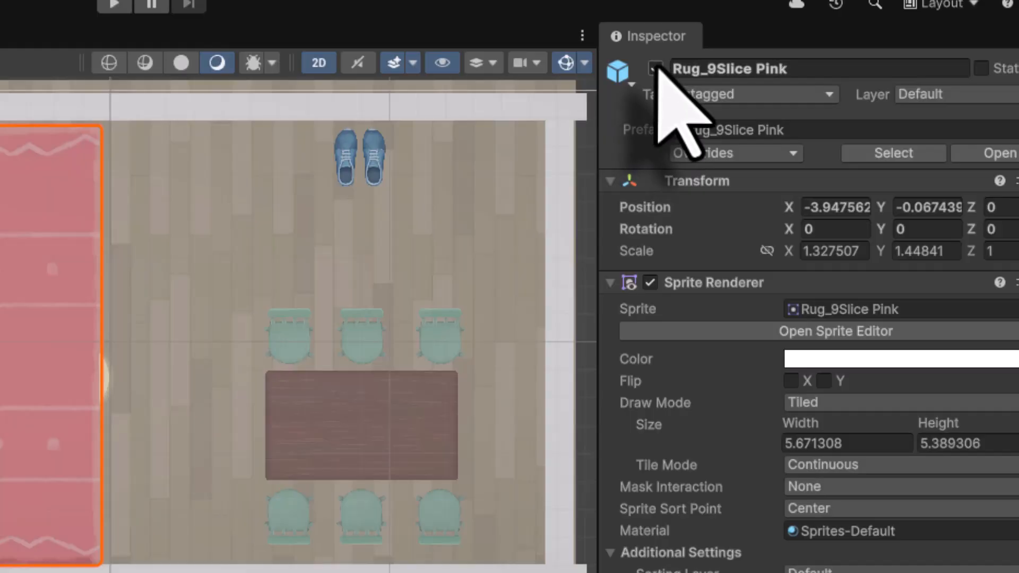
click(656, 68)
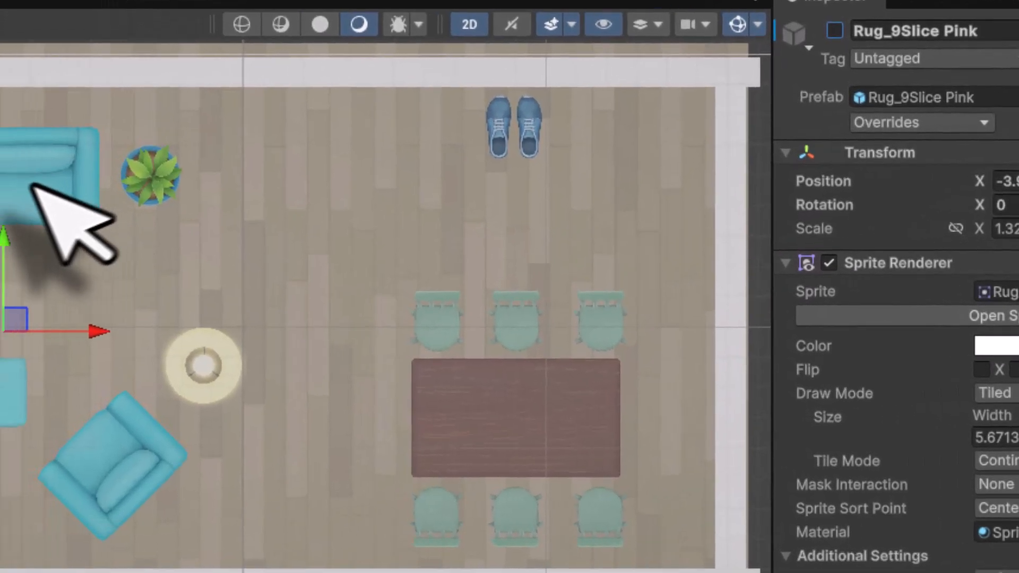
Select the sofa, plant, lamp, ottoman and both armchairs together and edit their shared Order in Layer value.
click(0, 213)
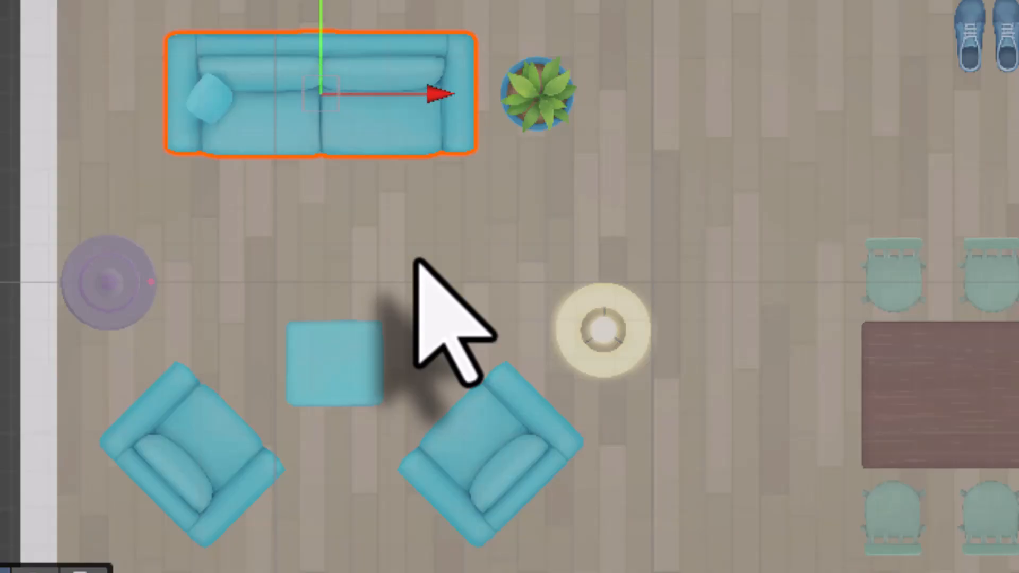
shift+click(534, 102)
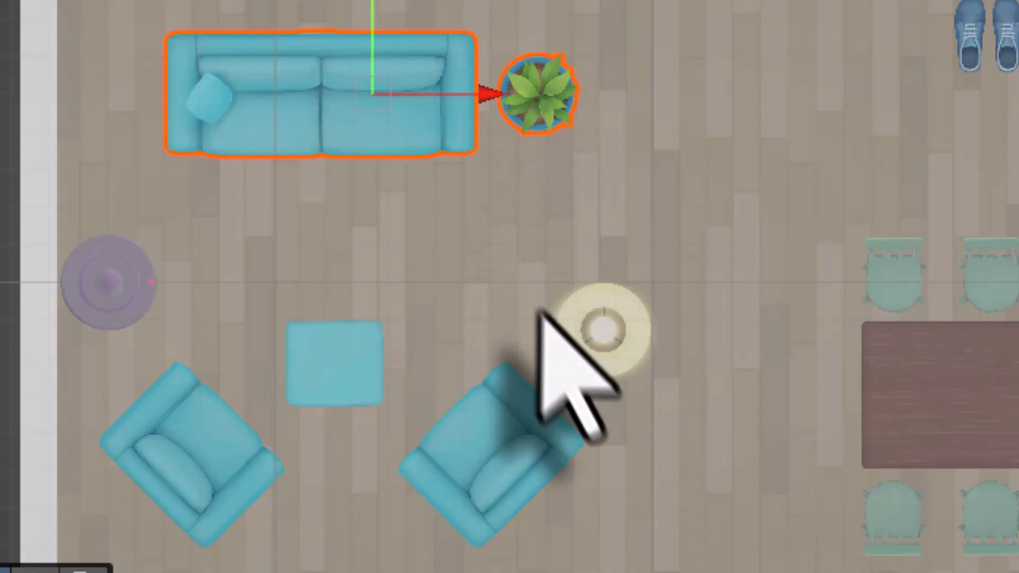
shift+click(586, 335)
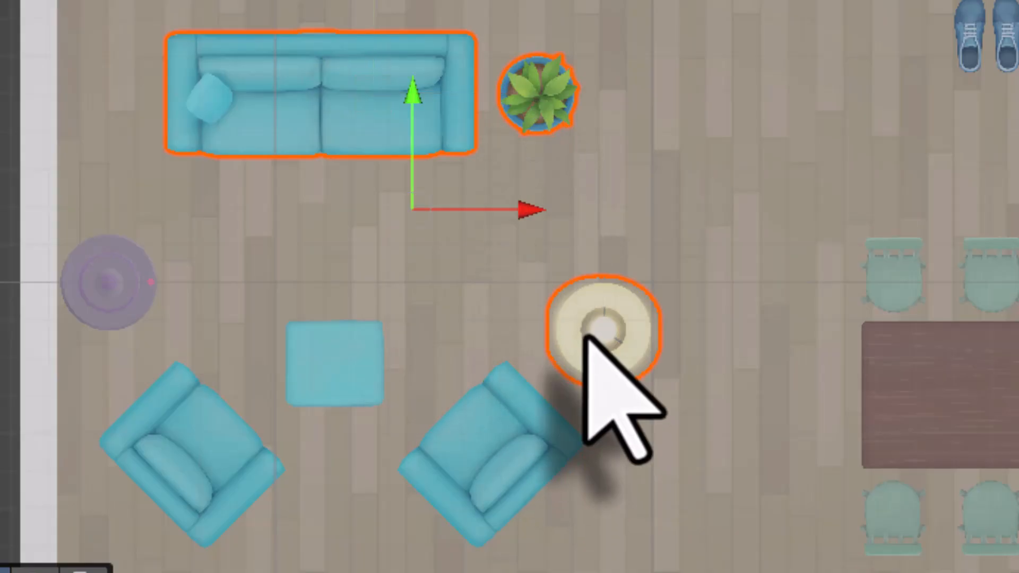
shift+click(481, 447)
shift+click(191, 460)
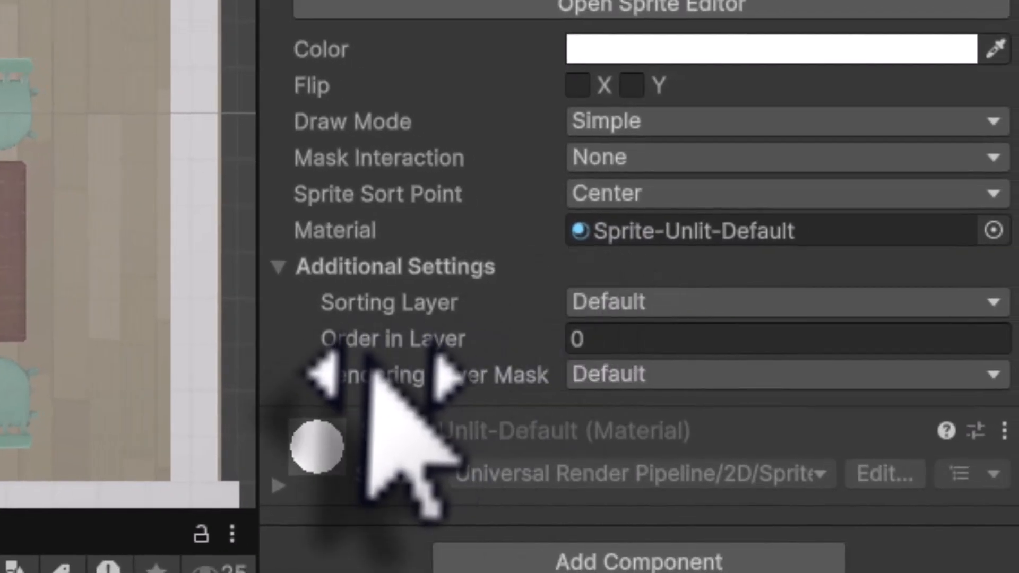
click(596, 341)
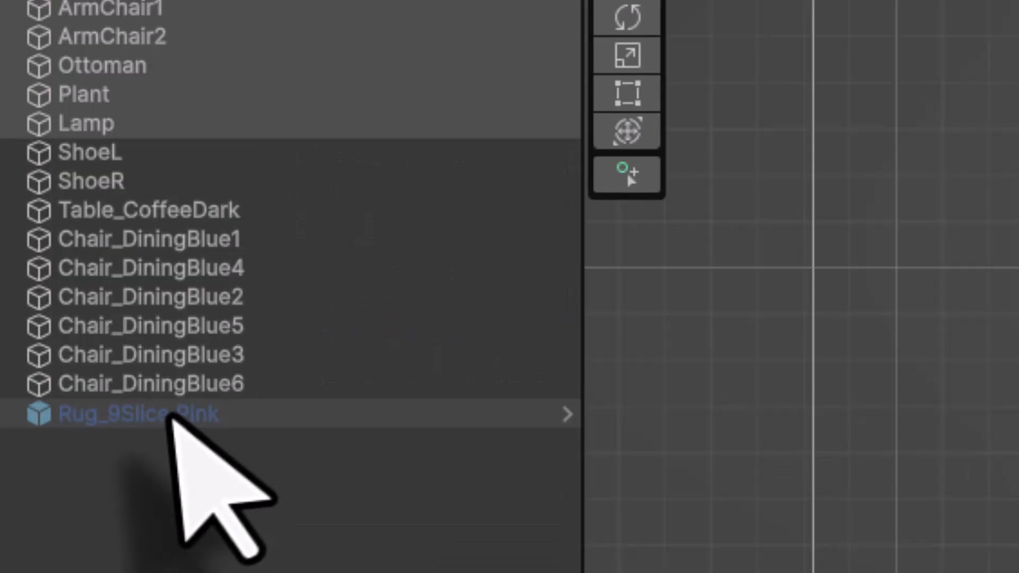
Reactivate Rug_9Slice Pink and set its Order in Layer to 0.
click(160, 416)
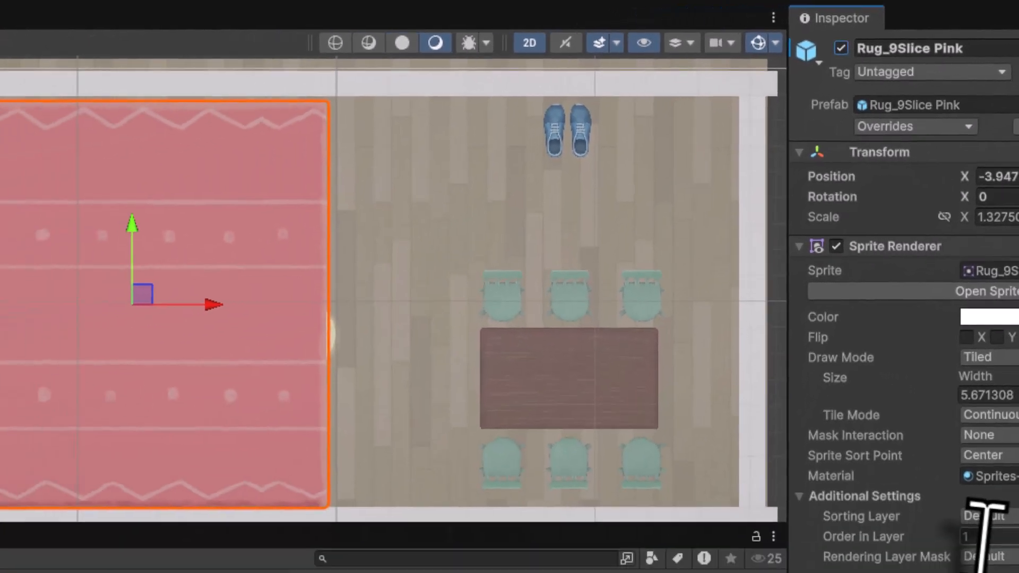
click(977, 462)
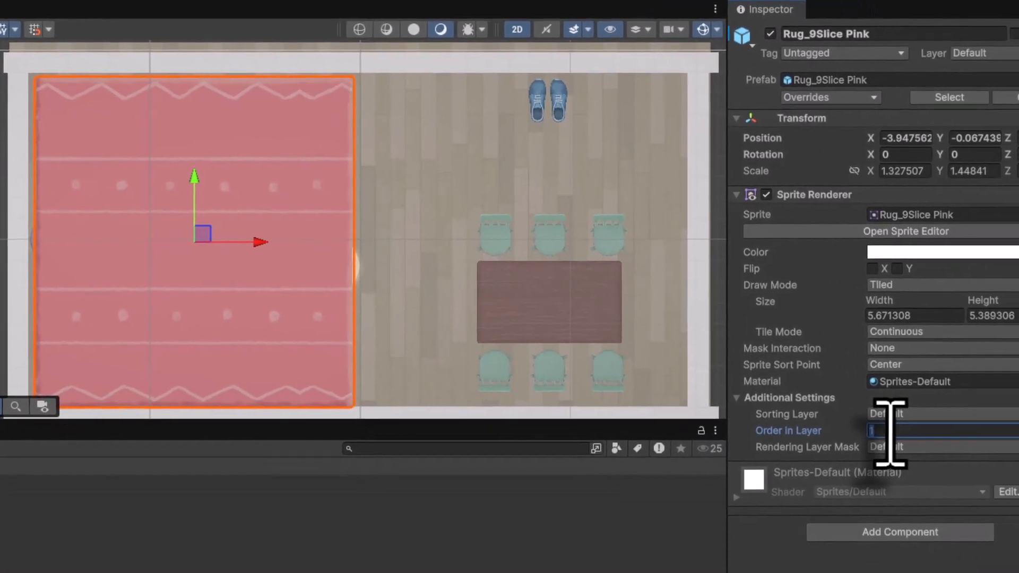
text(0)
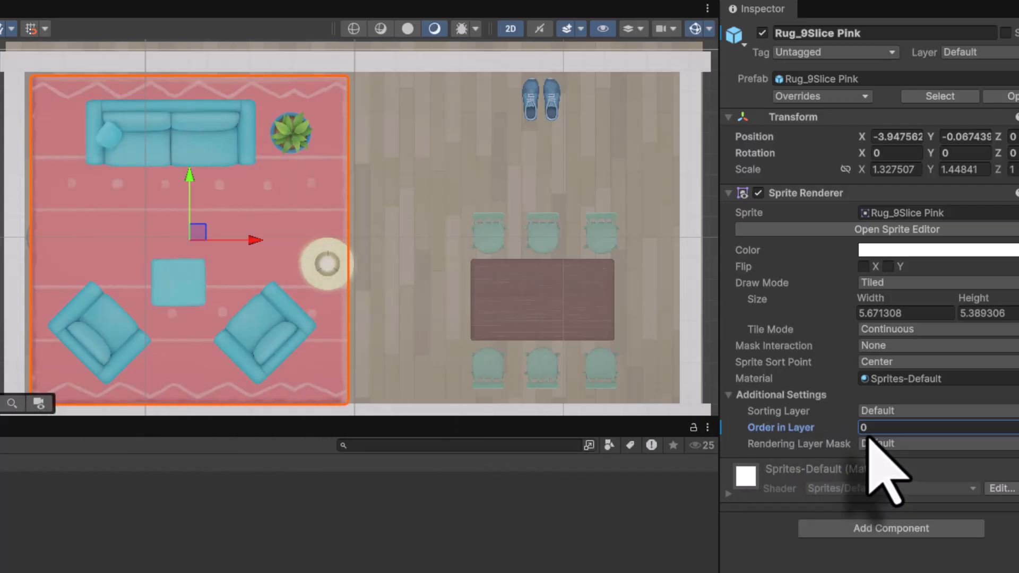
Shrink Rug_9Slice Pink from its lower-right and upper-left corners with the Rect tool, leaving a floor margin along the walls.
click(259, 332)
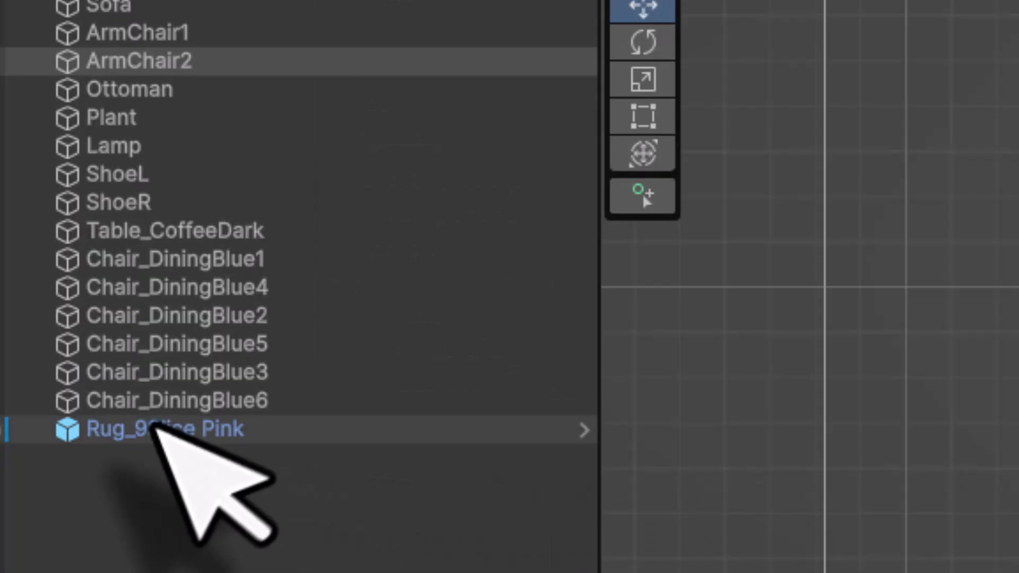
click(154, 428)
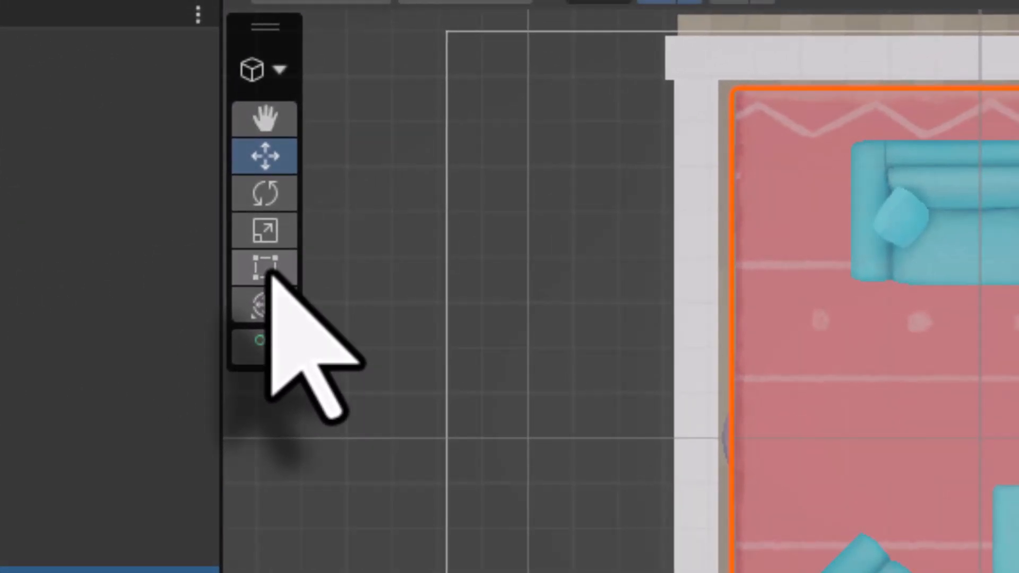
click(270, 273)
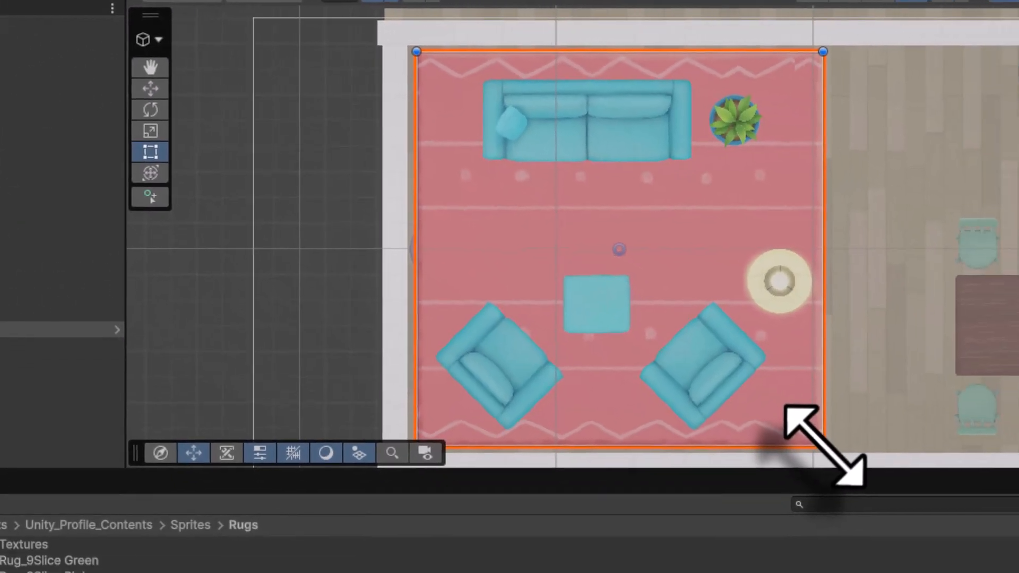
drag(808, 439, 806, 435)
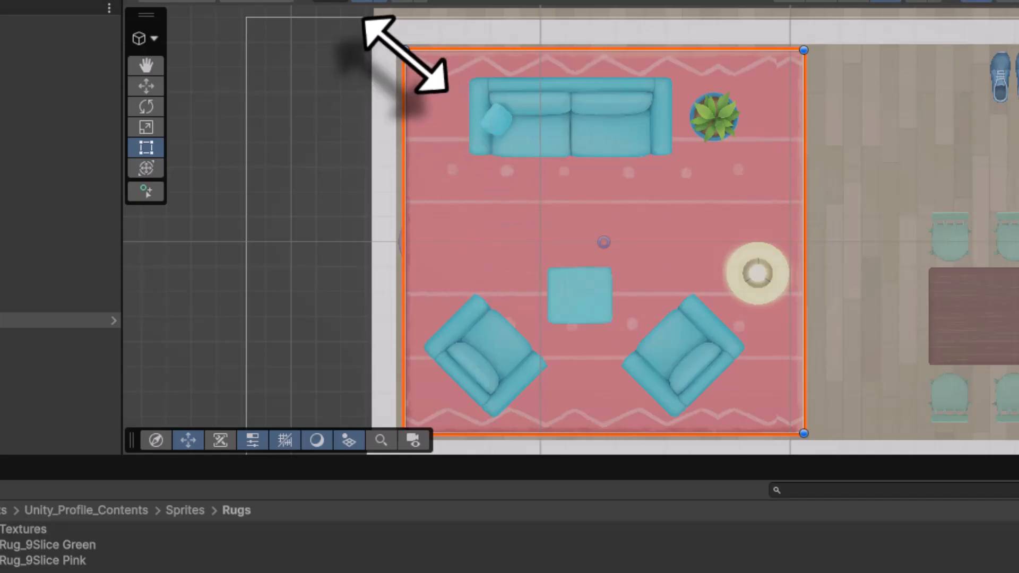
drag(405, 50, 420, 64)
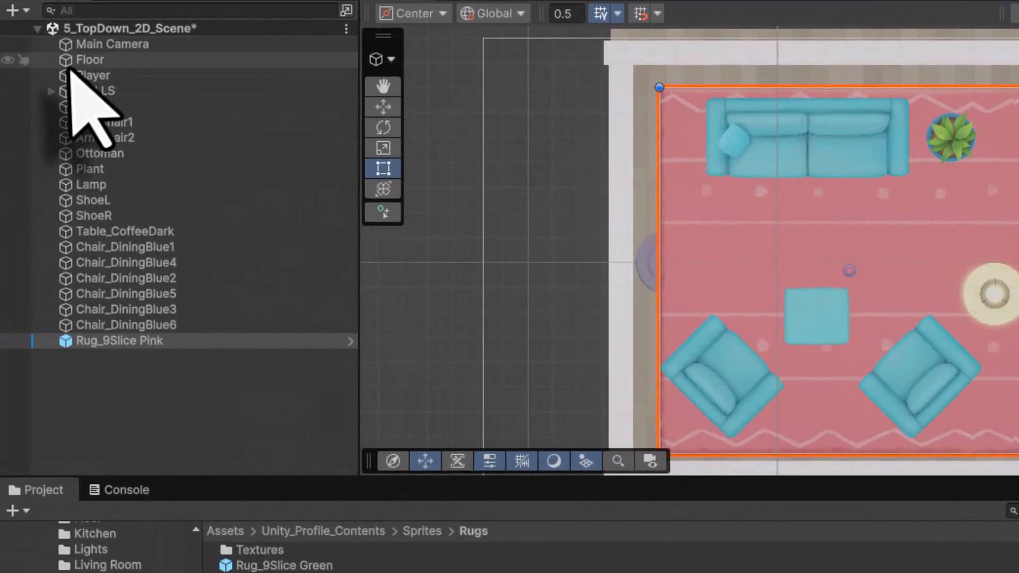
Set the Player's Order in Layer to 1, and edit the shared Order in Layer of the dining table and its six chairs.
click(74, 78)
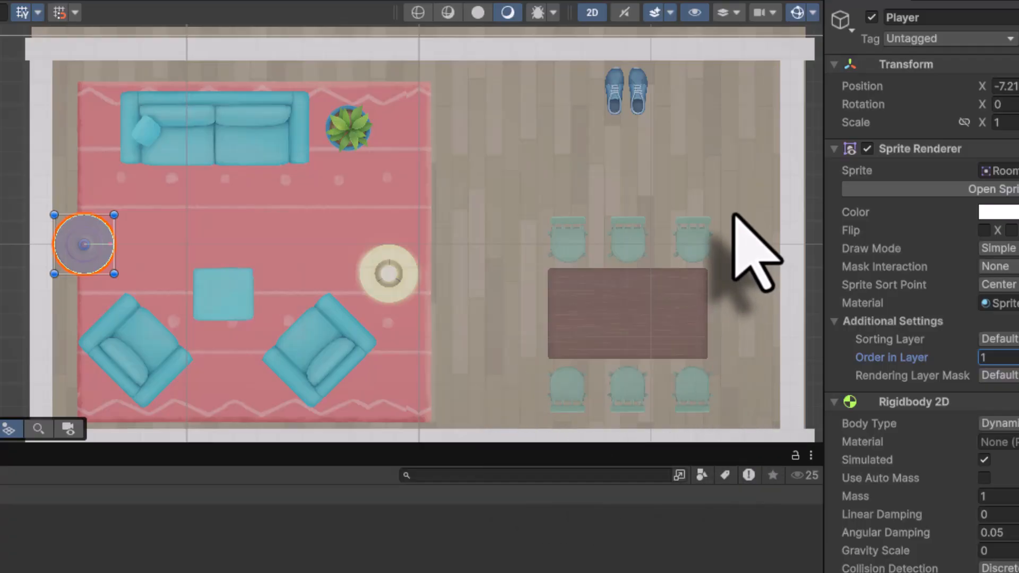
click(567, 254)
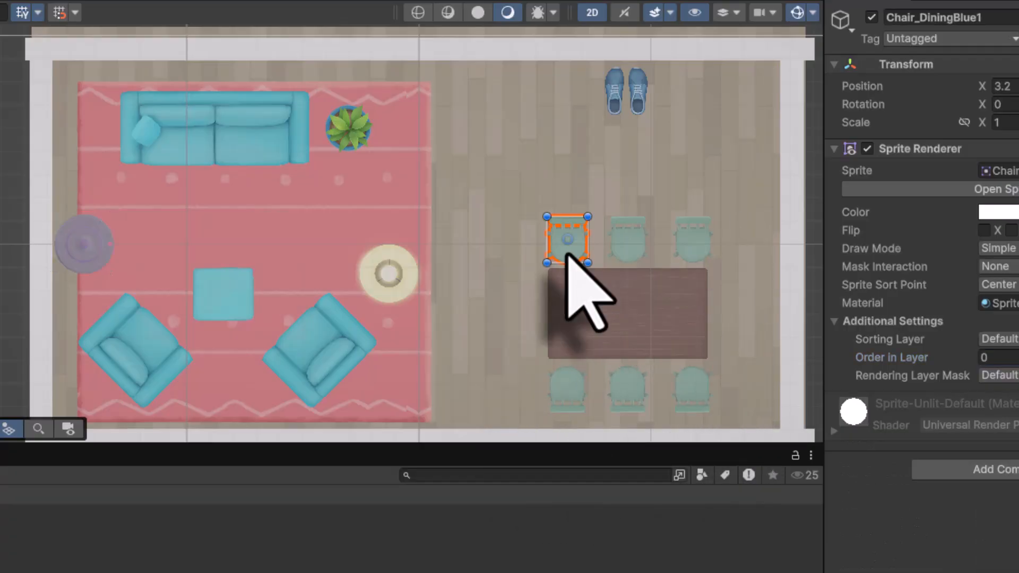
ctrl+click(638, 255)
ctrl+click(694, 261)
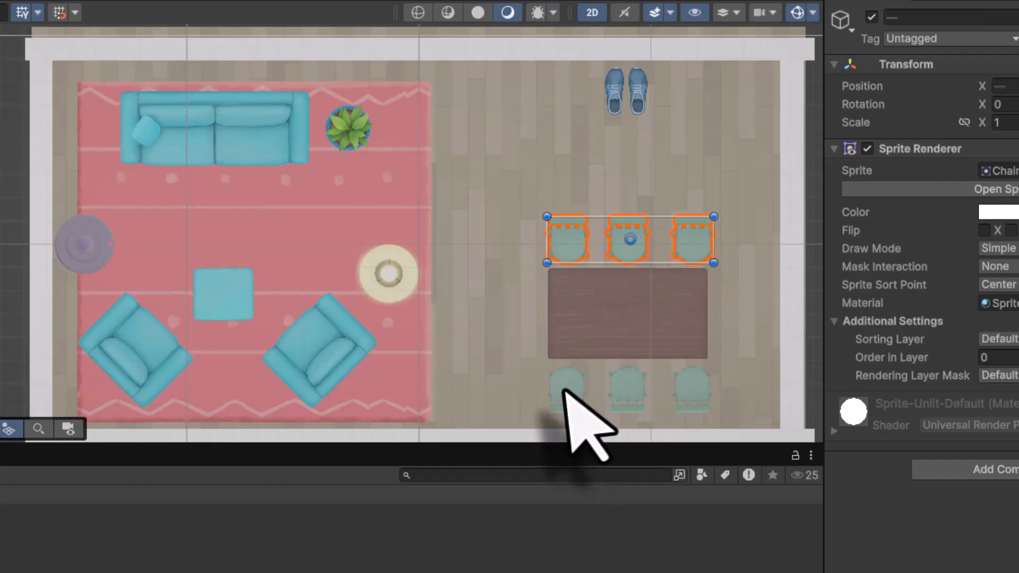
ctrl+click(576, 395)
ctrl+click(632, 393)
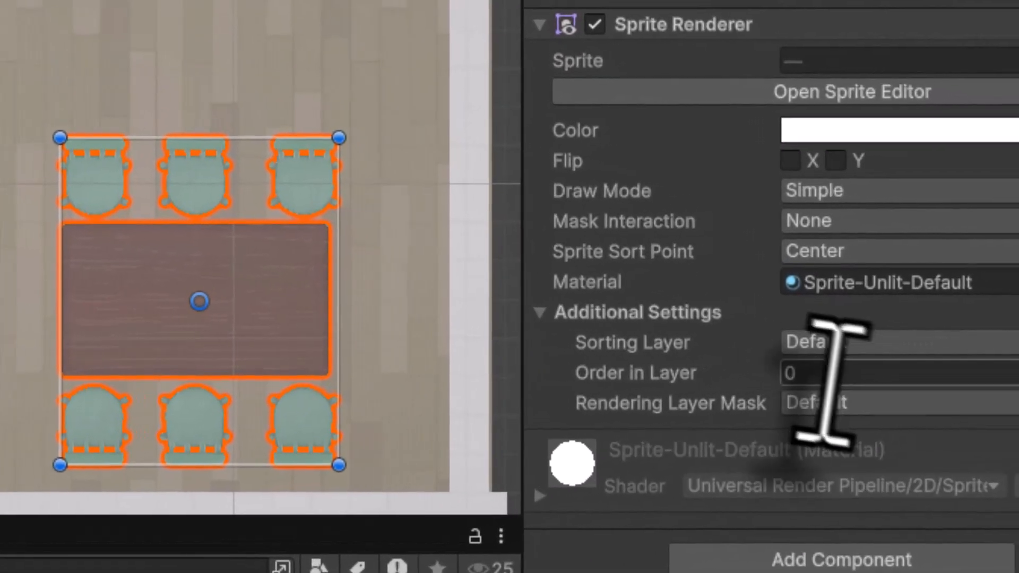
click(997, 360)
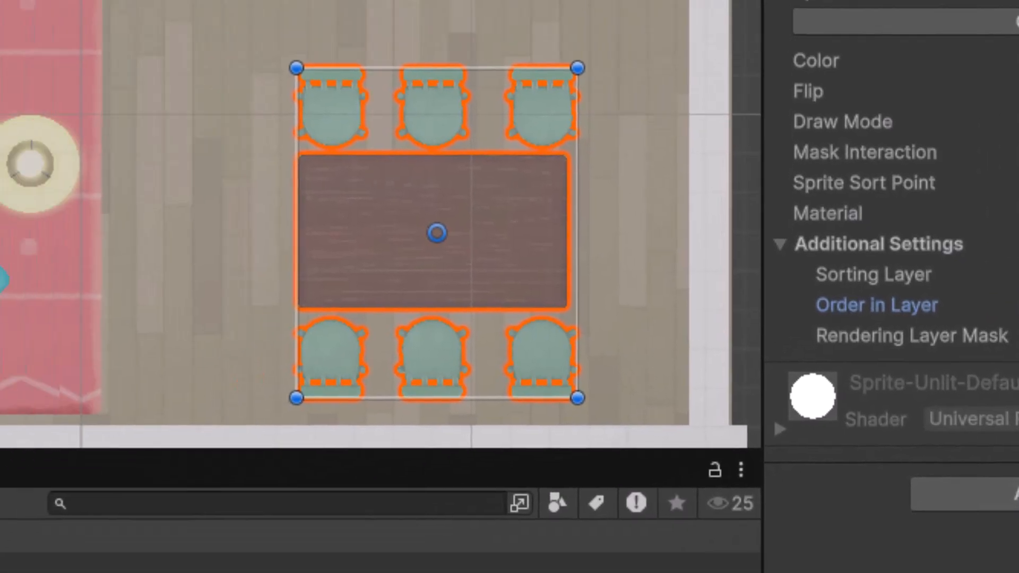
Place the Rug_9Slice Green prefab over the dining area at about X 4.69, Y -1.59, and set its Order in Layer to 0.
click(234, 259)
click(276, 233)
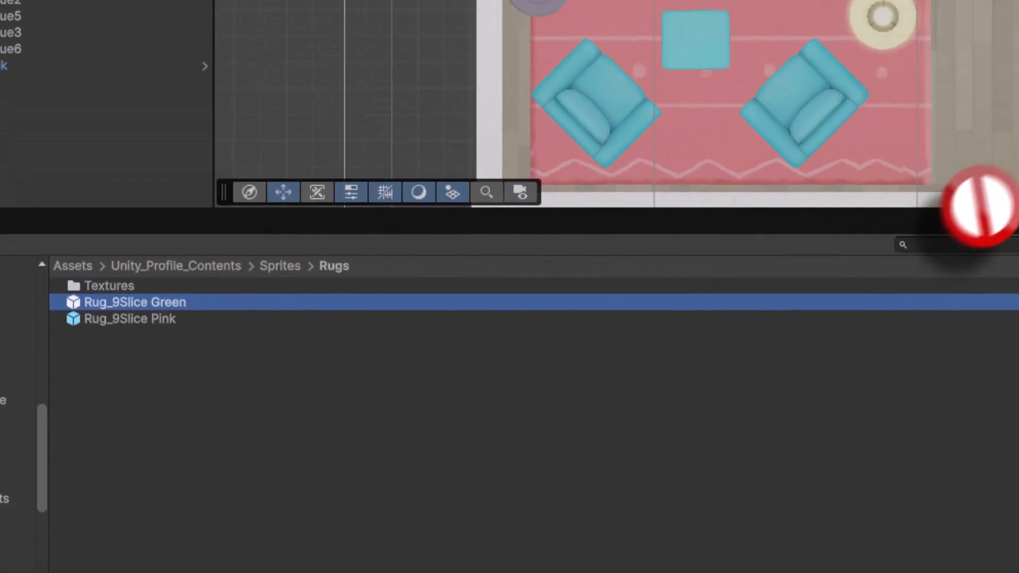
drag(980, 207, 1018, 70)
drag(890, 156, 894, 164)
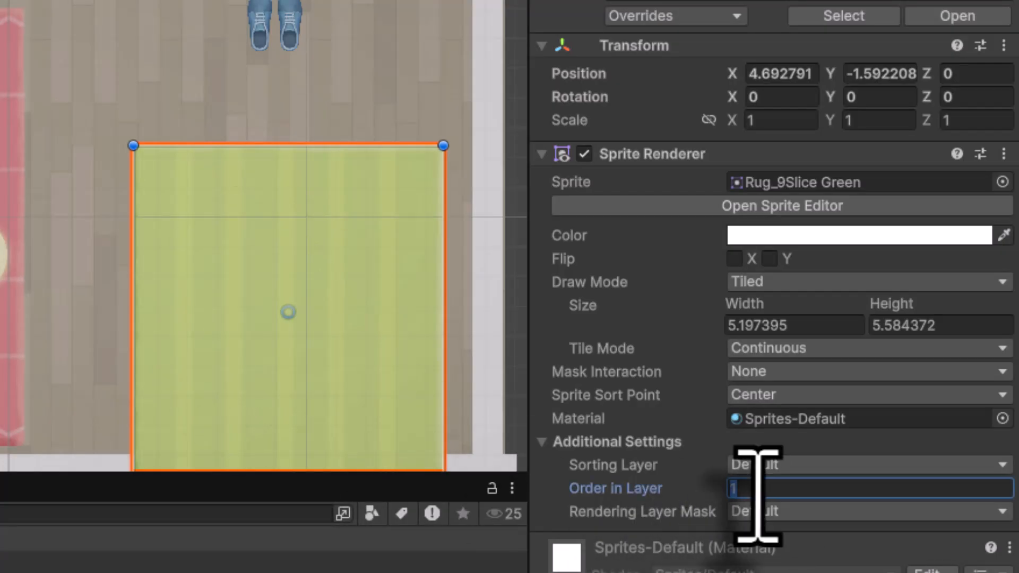
text(0)
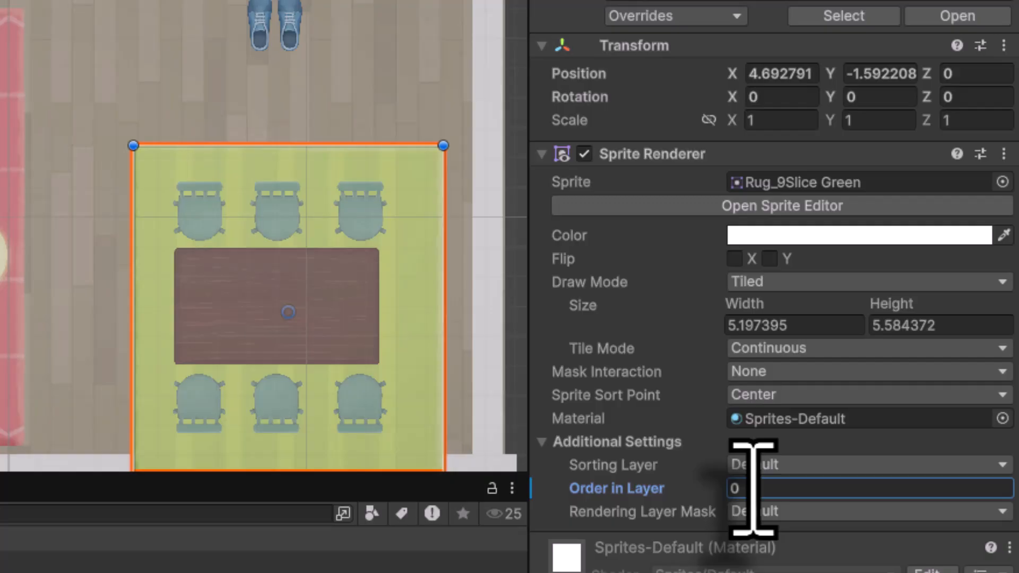
Resize Rug_9Slice Green to about 4.16 wide by 4.53 high so it closely frames the dining table and chairs.
middle_drag(400, 366, 335, 303)
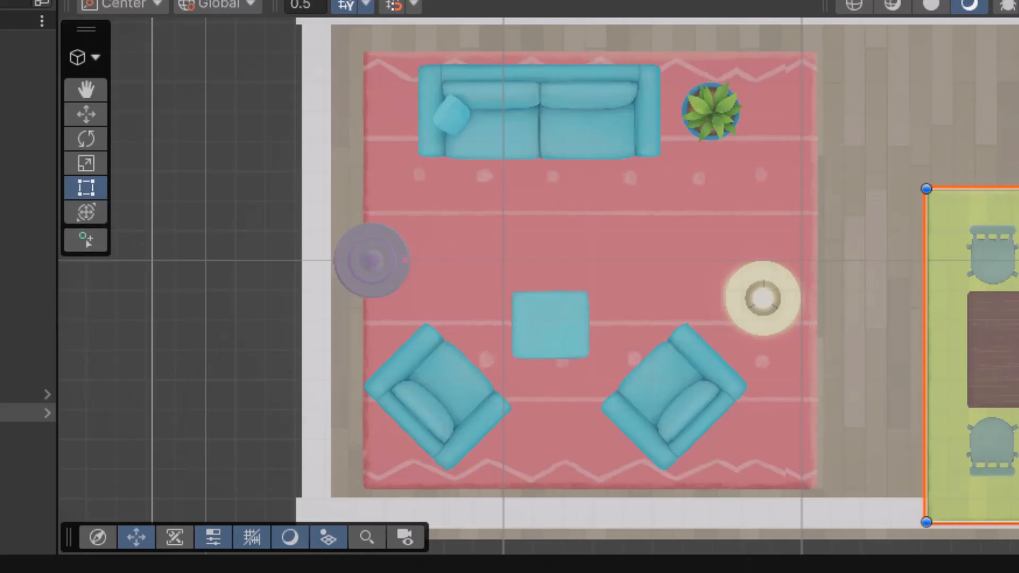
drag(926, 525, 950, 480)
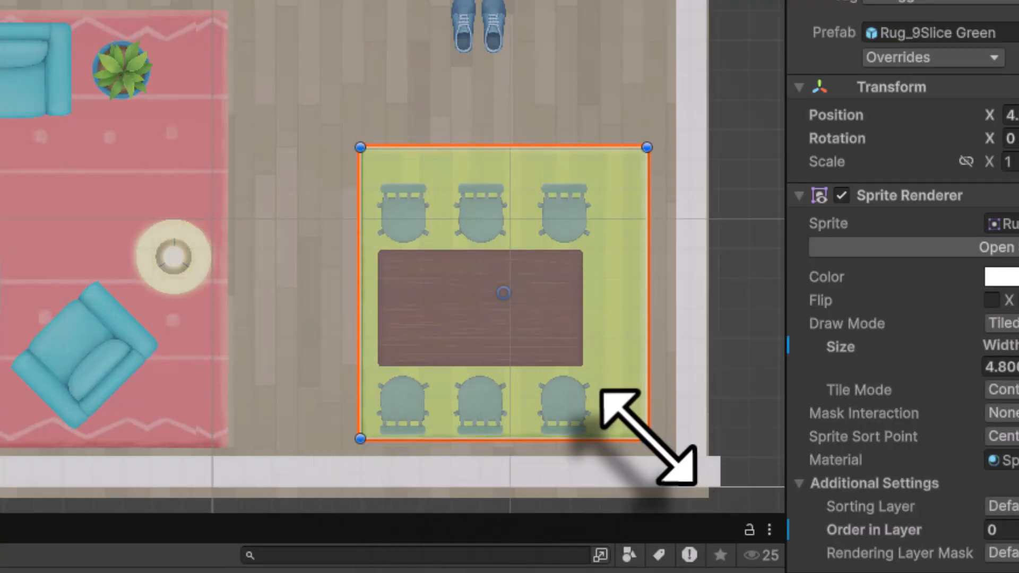
drag(647, 439, 610, 438)
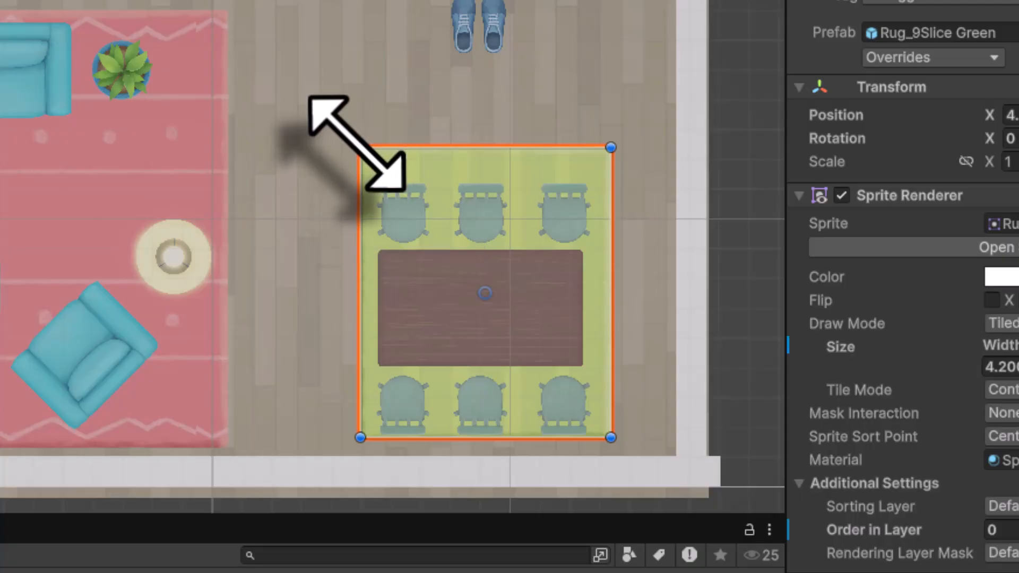
drag(360, 148, 360, 167)
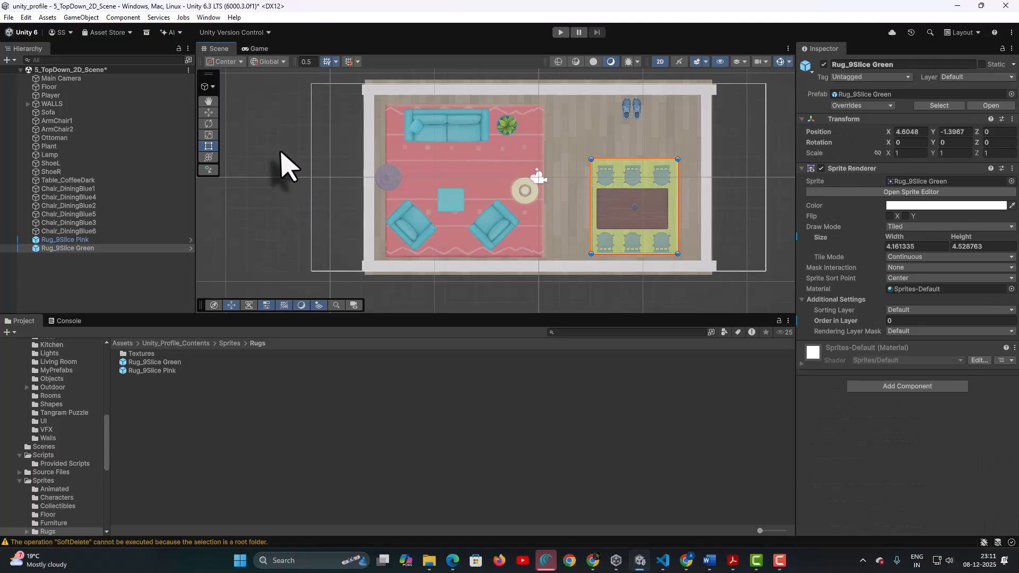
click(284, 153)
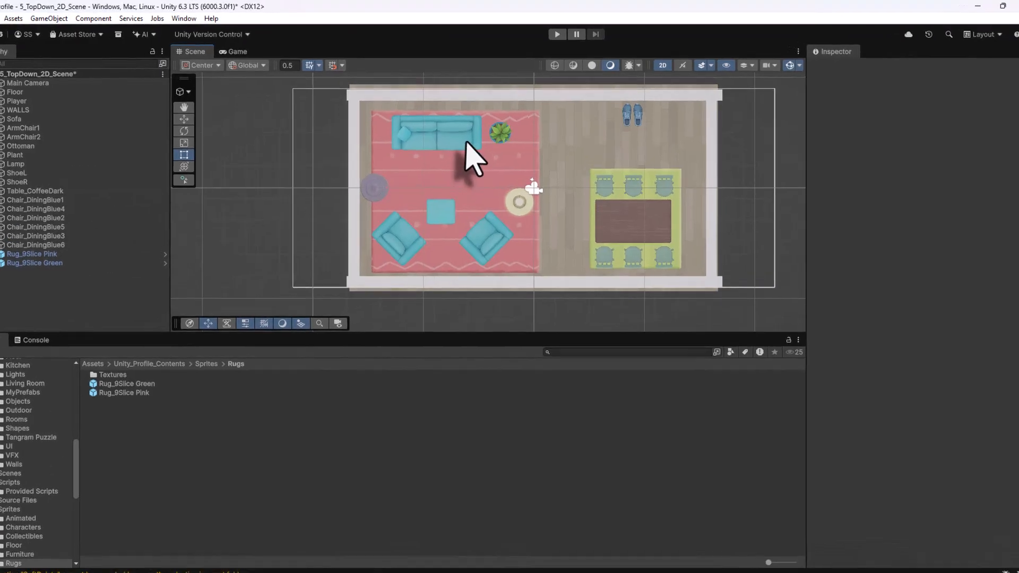
Group the sofa, both armchairs, ottoman, plant and lamp under an empty parent named Living_Area, and collapse the group.
click(468, 134)
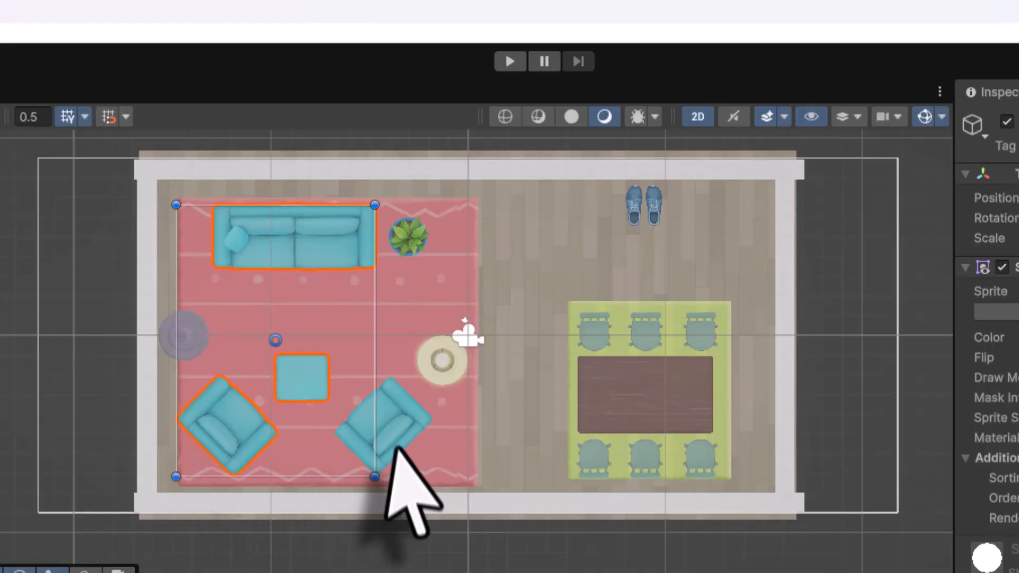
shift+click(399, 417)
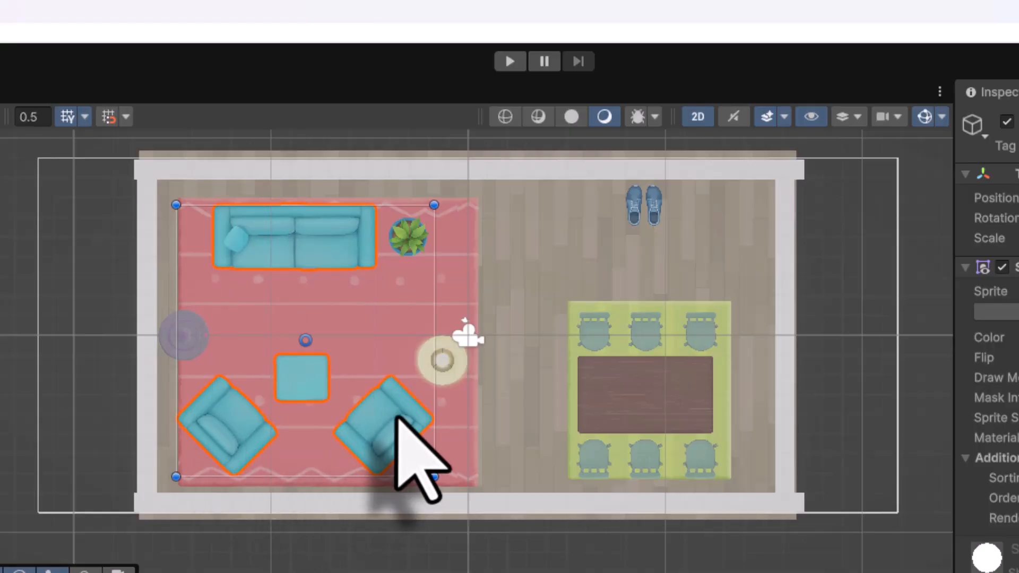
shift+click(446, 364)
shift+click(407, 236)
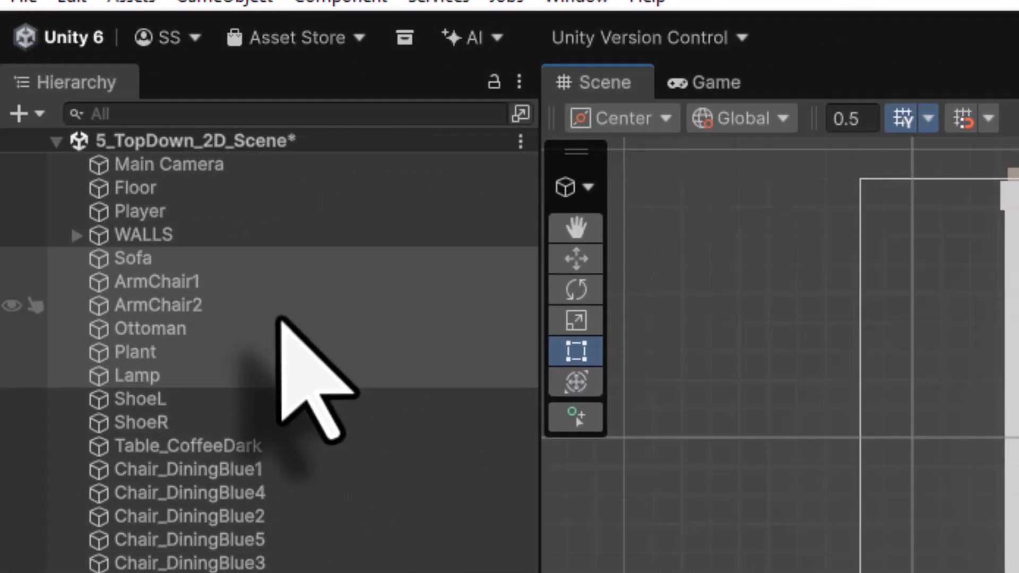
right_click(280, 319)
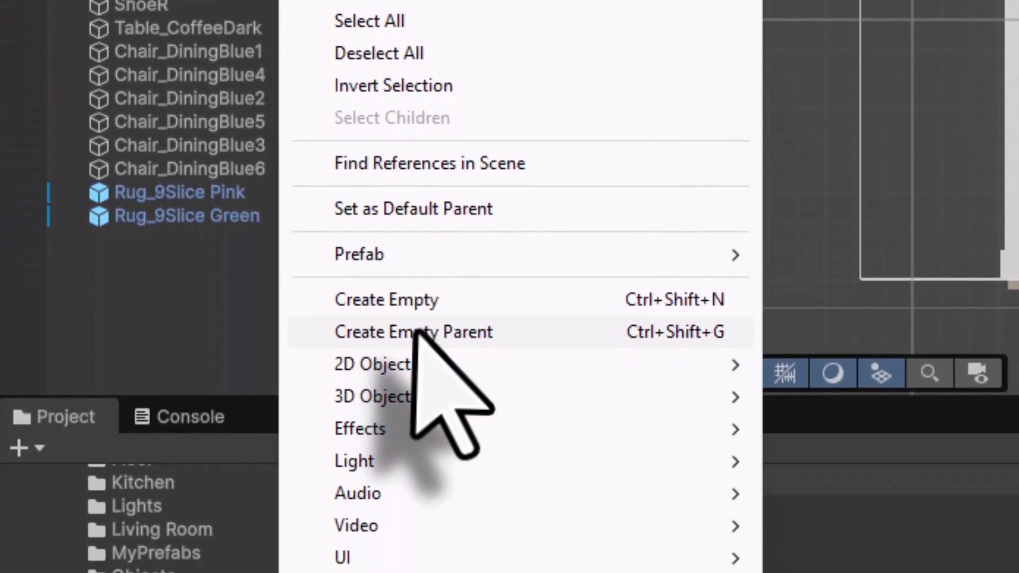
click(417, 332)
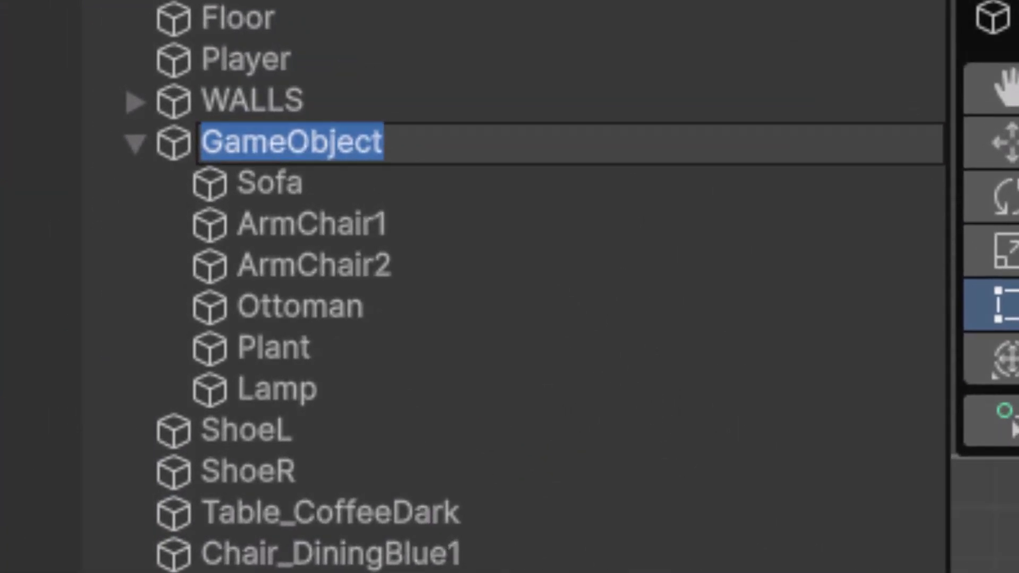
text(Living_Are)
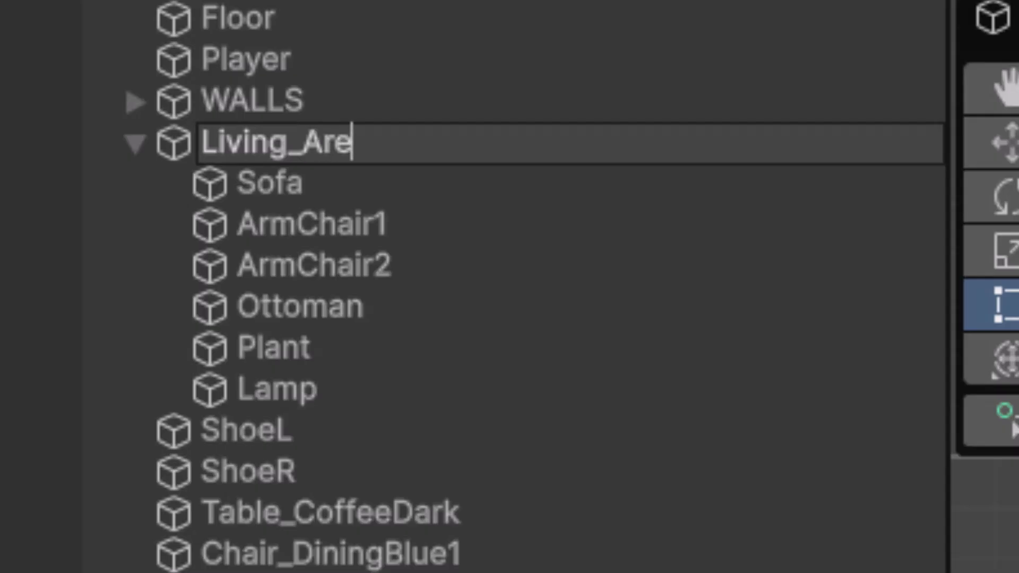
text(a)
key(Return)
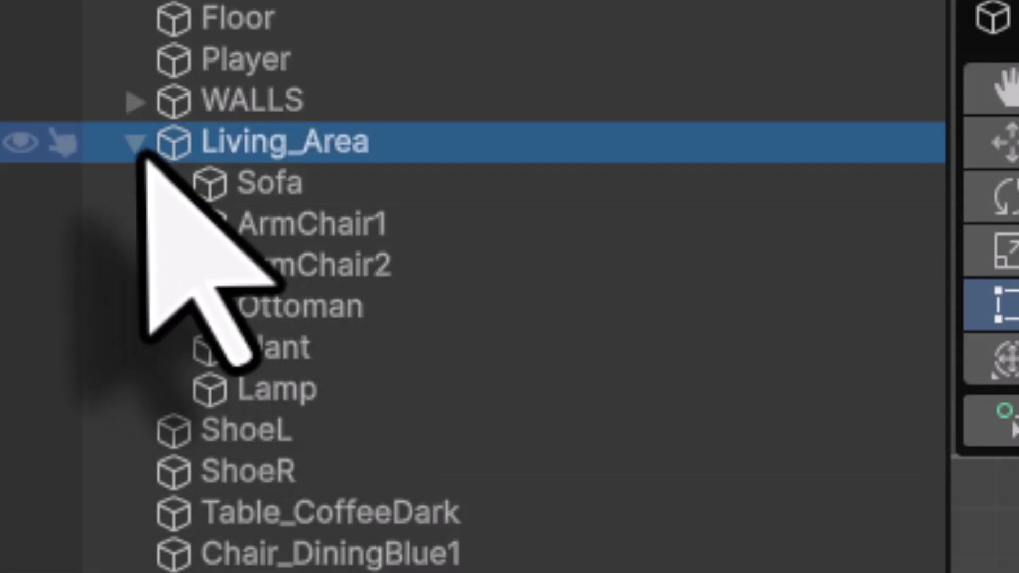
click(135, 142)
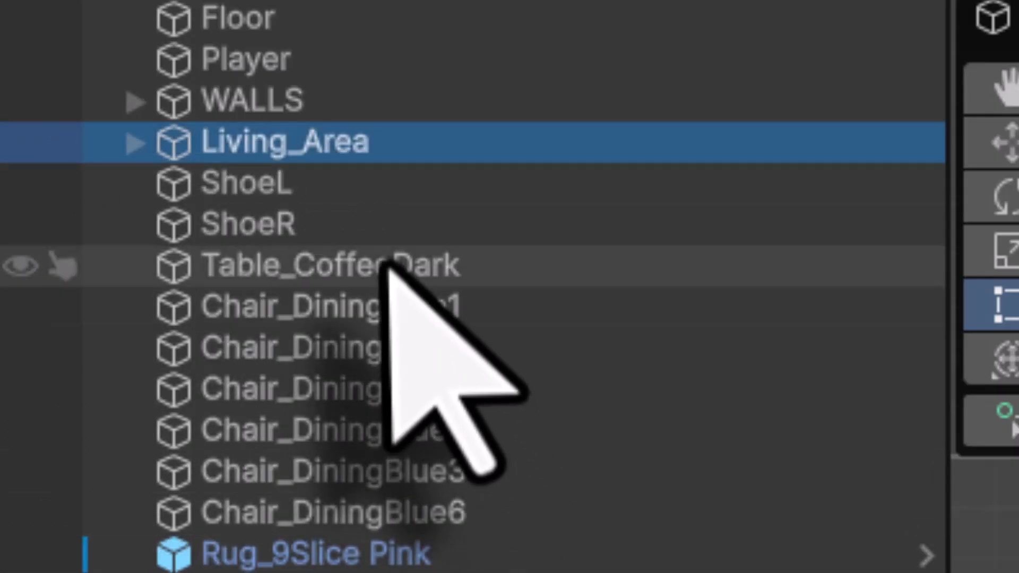
Group Table_CoffeeDark and the six dining chairs under an empty parent named Dining_Area, and save the scene.
click(387, 263)
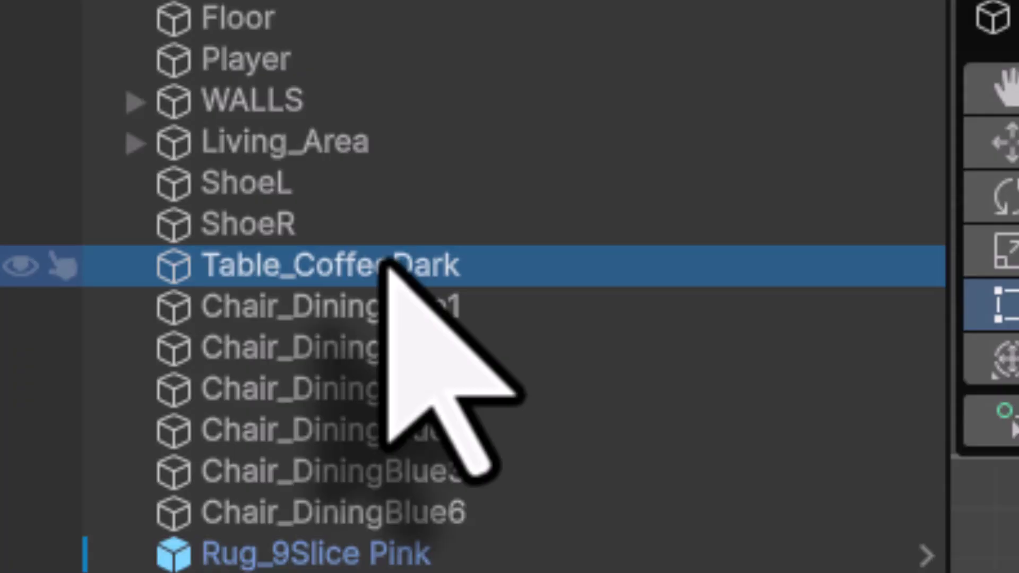
shift+click(412, 531)
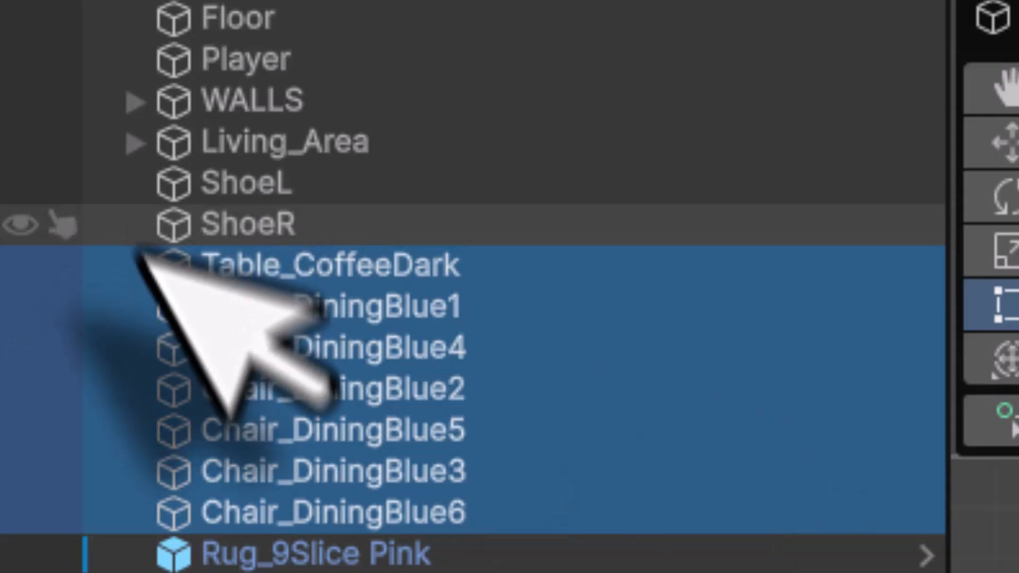
right_click(402, 346)
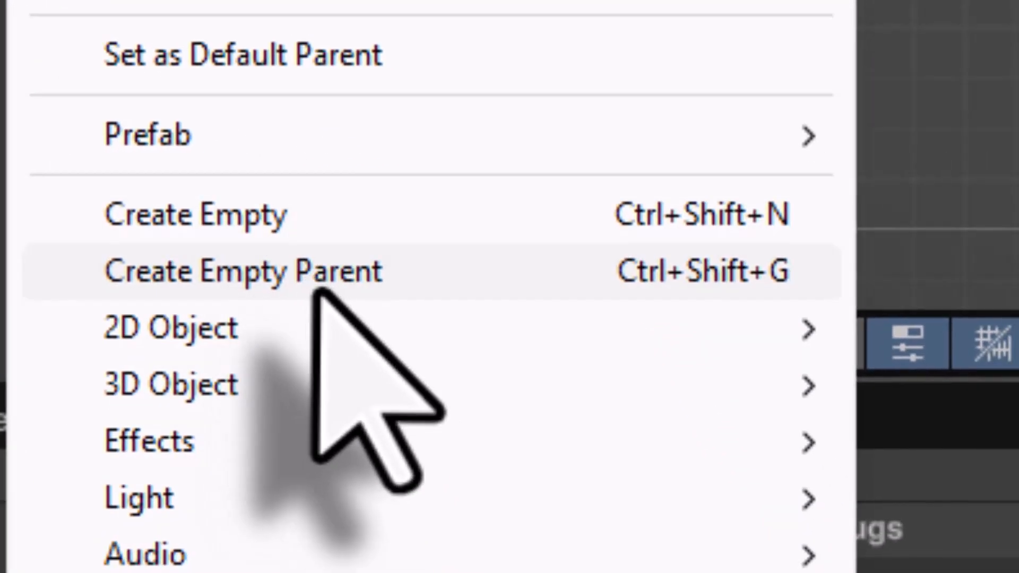
click(314, 281)
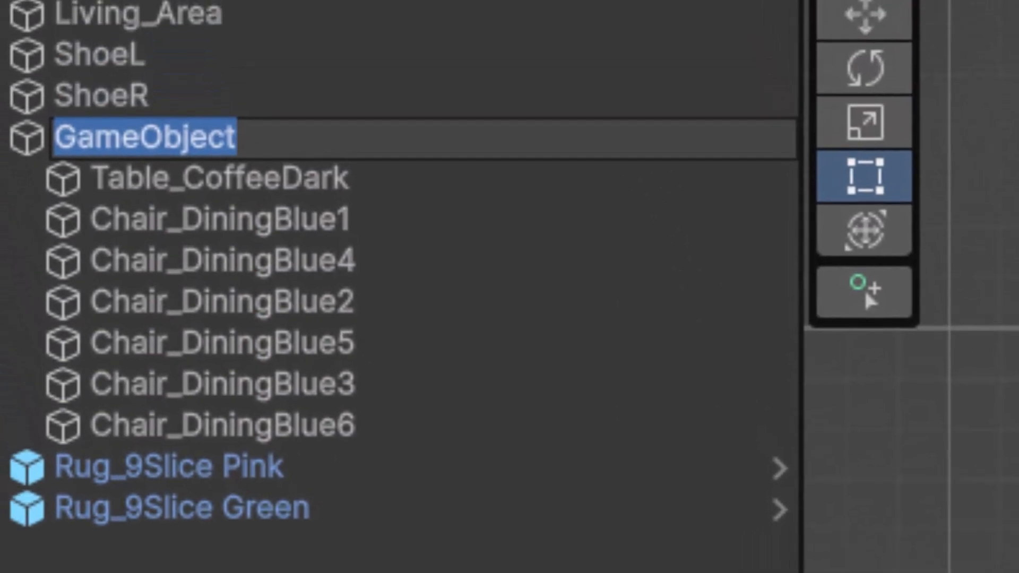
text(Dining)
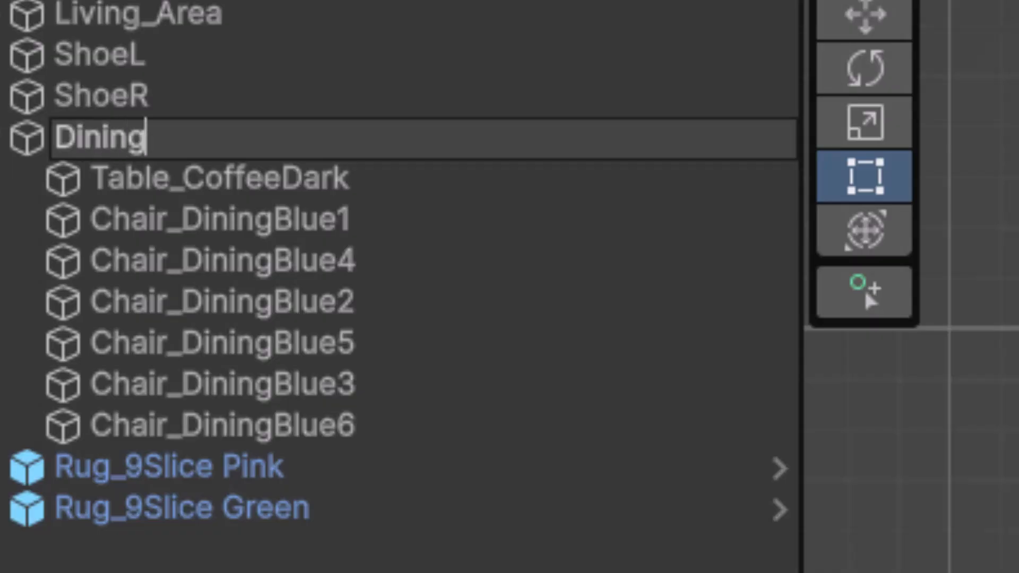
text(_Area)
key(Return)
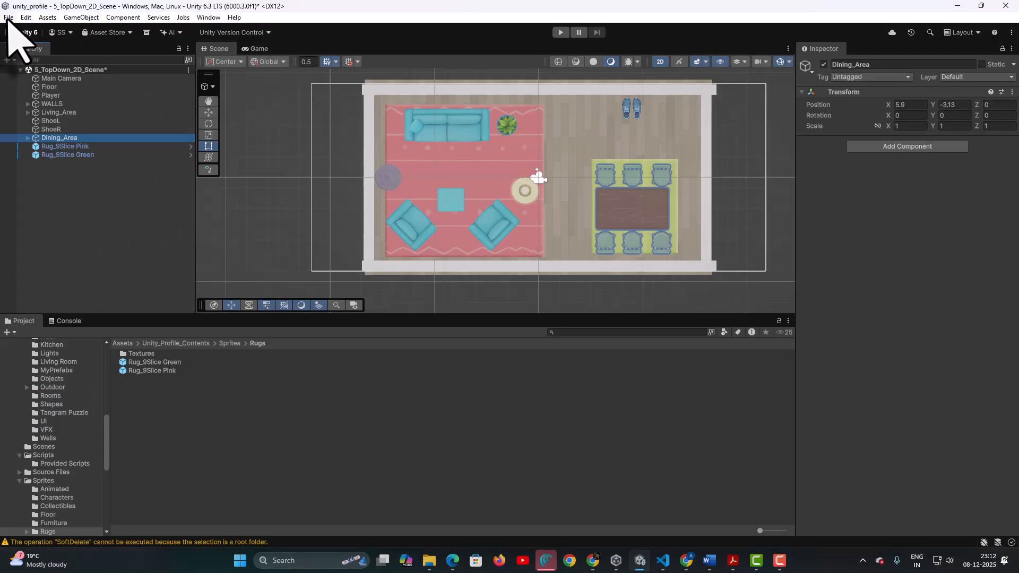
click(11, 20)
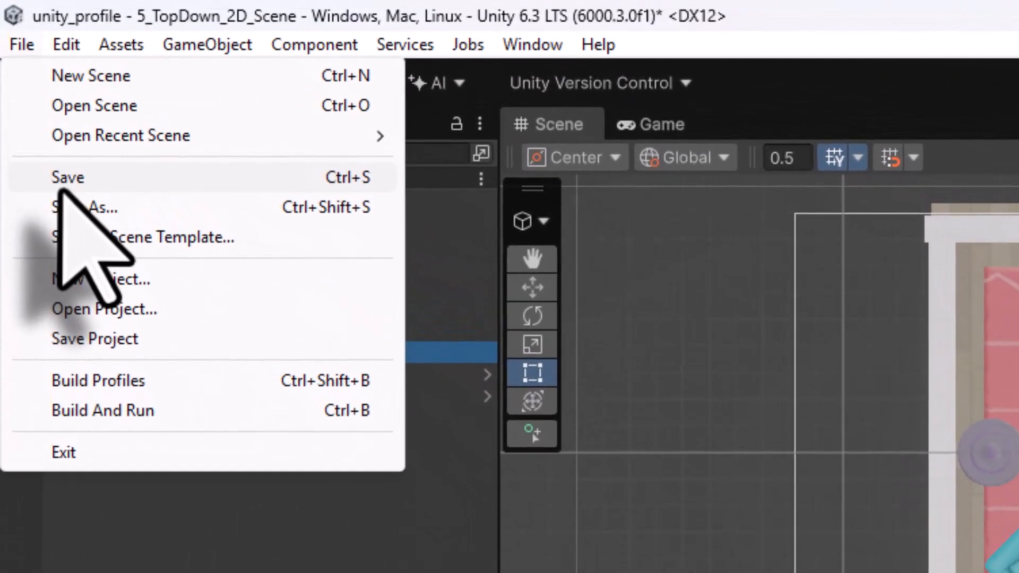
click(59, 181)
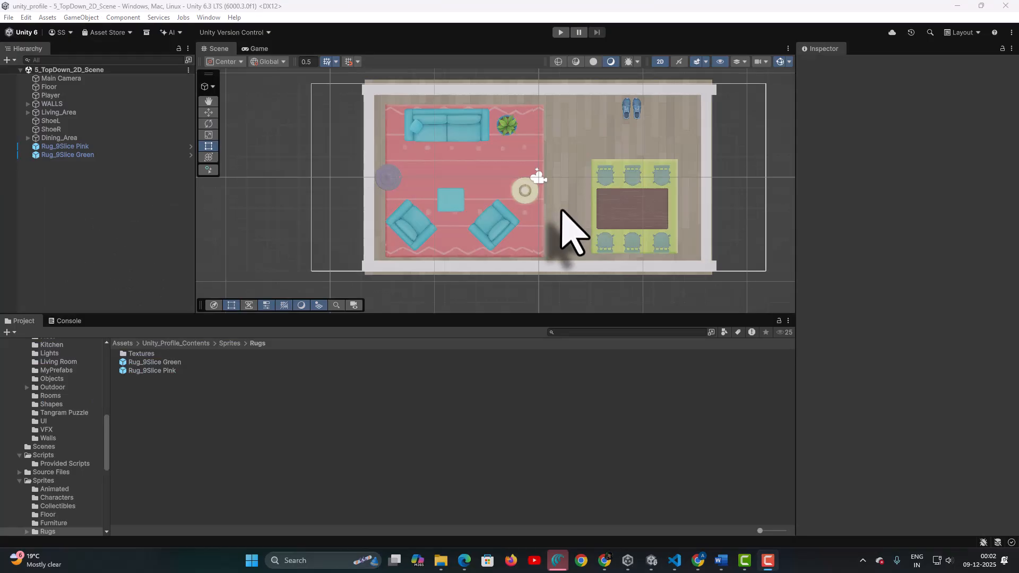
Play-test the Player's movement through the furnished room and stop the game.
key(ctrl+p)
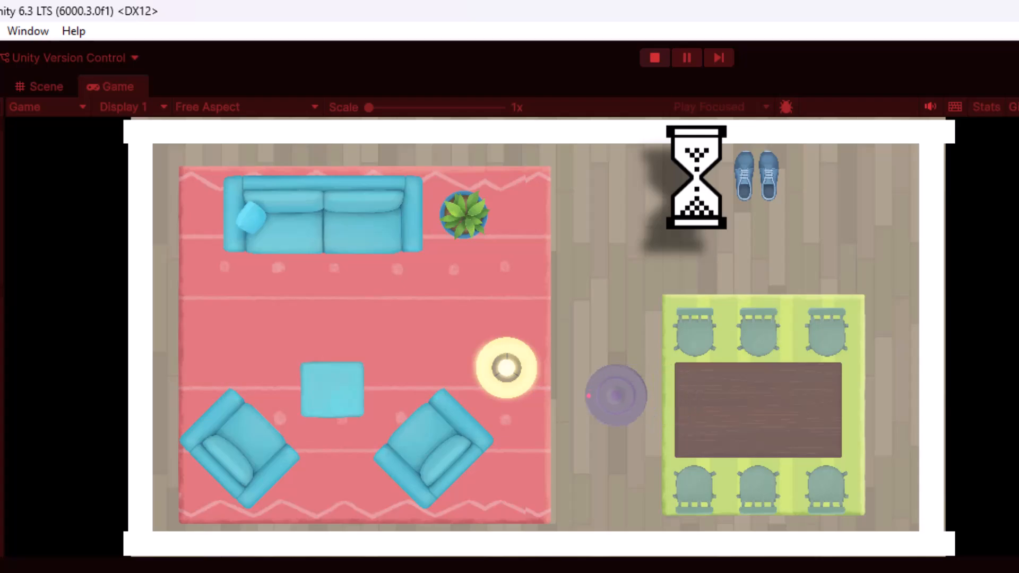
click(655, 58)
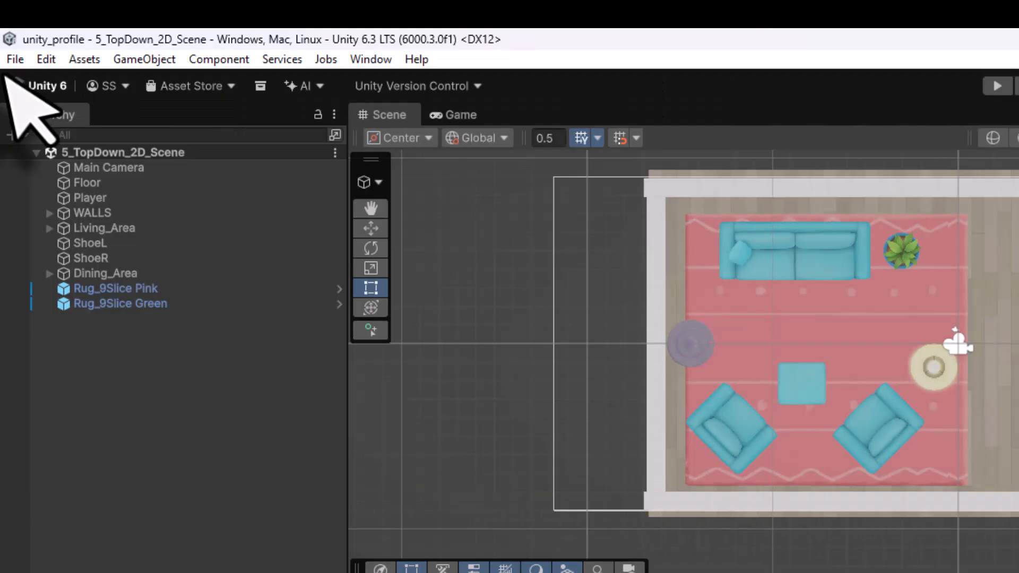
click(15, 59)
click(37, 153)
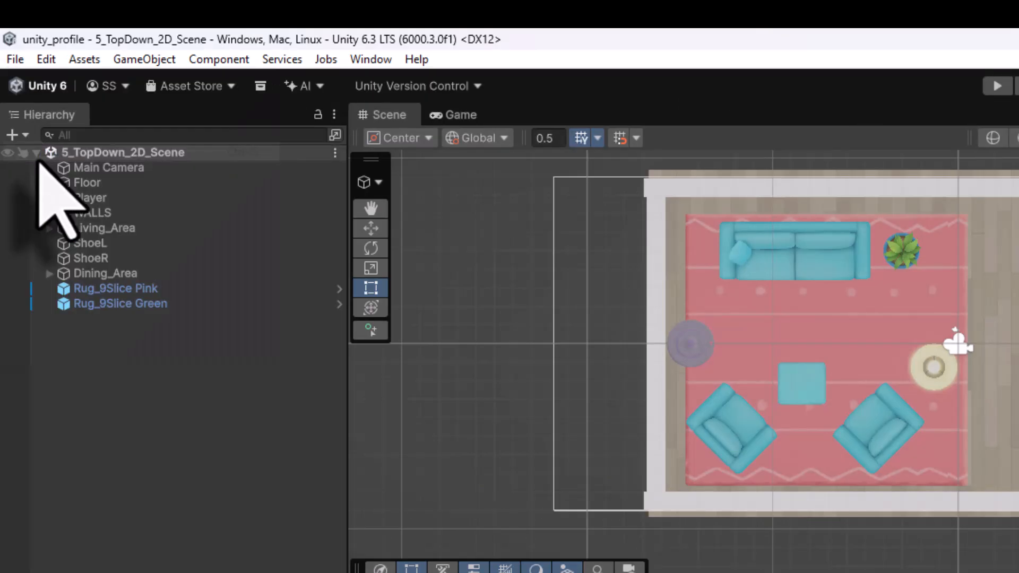